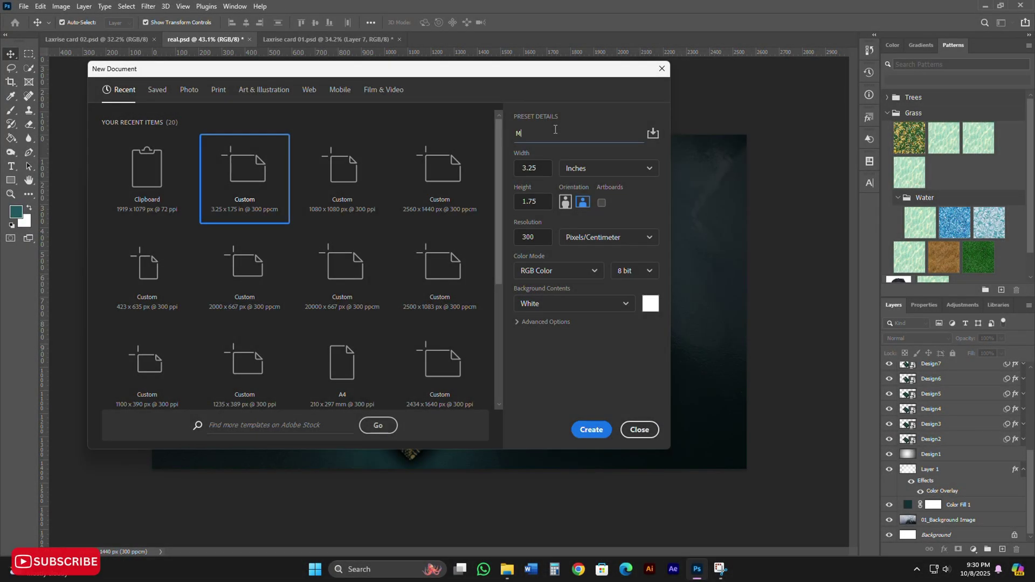
Fill in the New Document preset 'Modern Business Card Design': 3.25 × 1.75 in at 300 resolution.
text(odern Business Card Design)
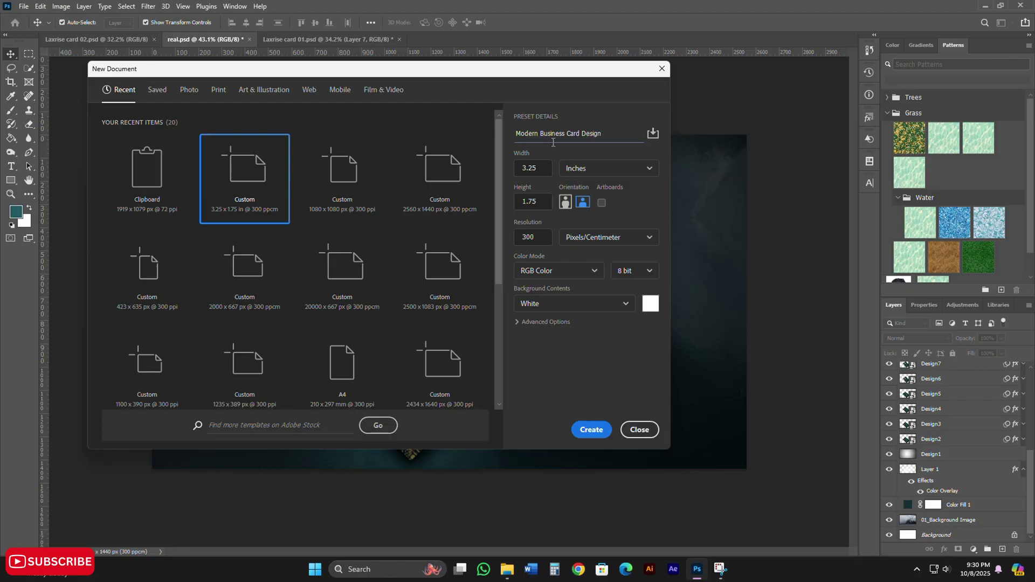
Create the business card document and unlock its Background as Layer 0.
click(547, 168)
click(592, 430)
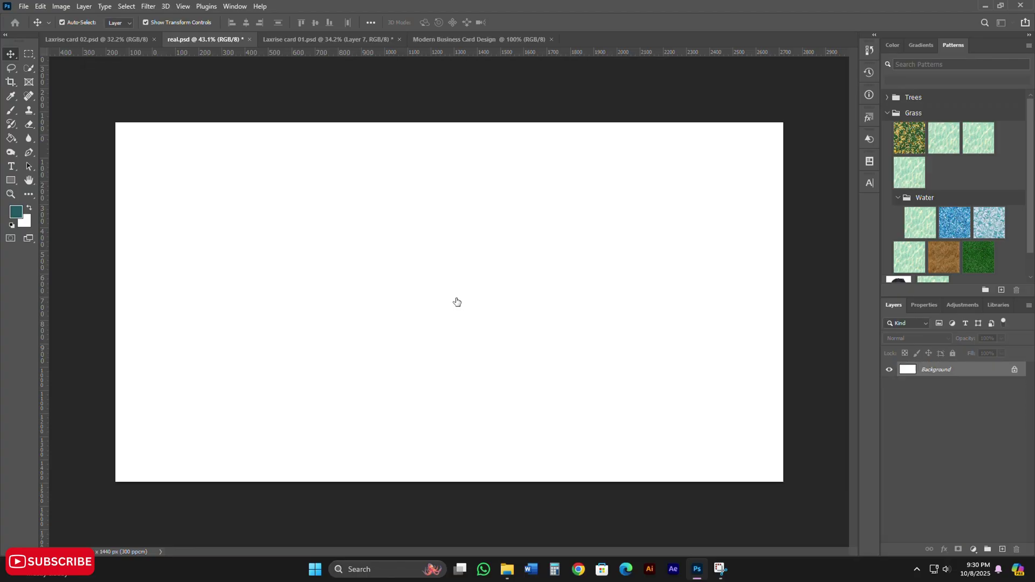
click(1014, 369)
Add guides at the card's top, bottom, horizontal middle, left edge, vertical centre and right edge.
mouse_move(716, 54)
mouse_down()
mouse_move(719, 162)
mouse_move(740, 167)
mouse_up()
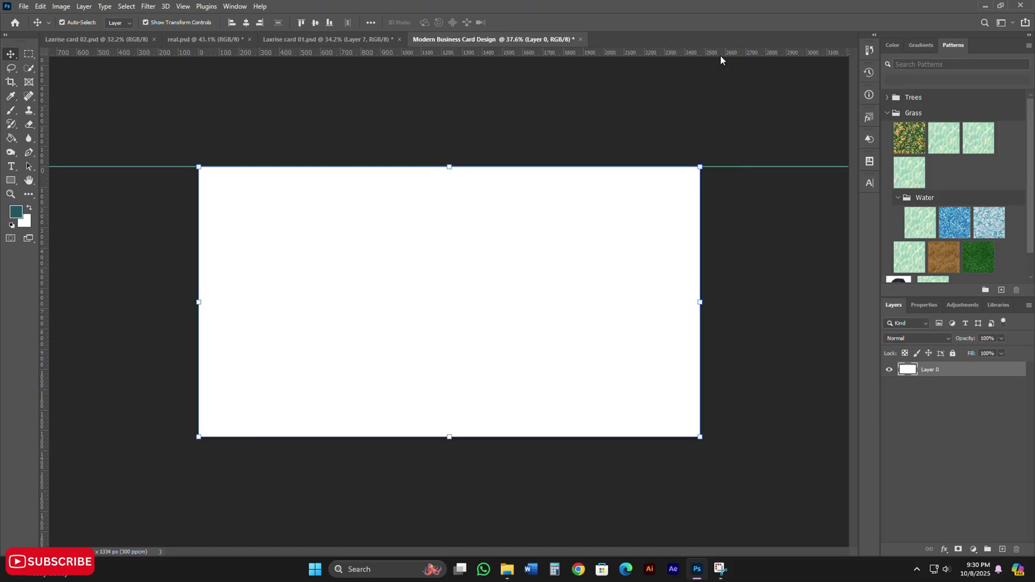
drag(721, 54, 717, 437)
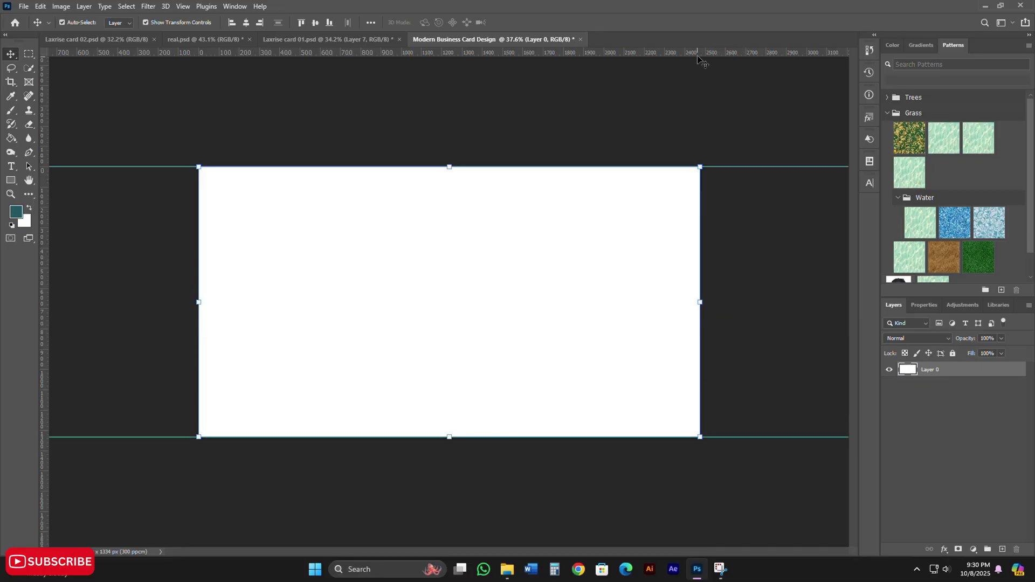
drag(699, 54, 696, 302)
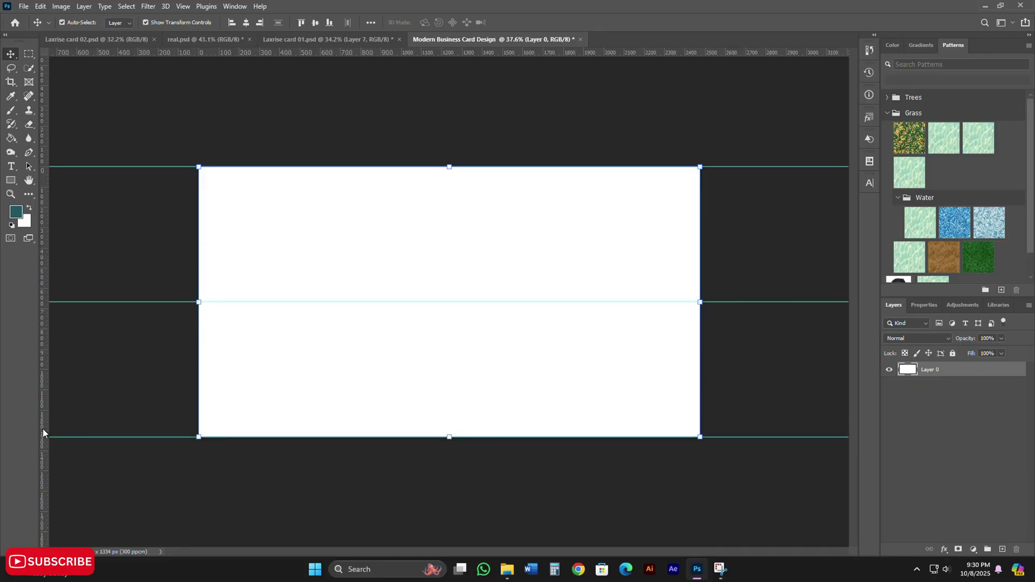
drag(44, 433, 198, 431)
mouse_move(45, 469)
mouse_down()
mouse_move(372, 487)
mouse_move(449, 474)
mouse_up()
drag(44, 507, 700, 494)
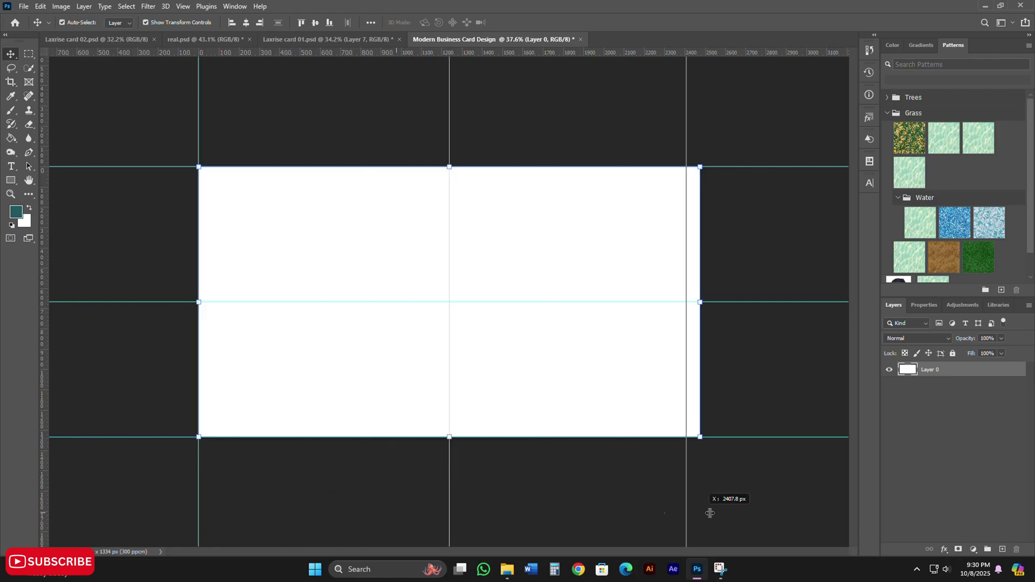
Enlarge the canvas to 3.75 × 2.25 inches.
key(ctrl+0)
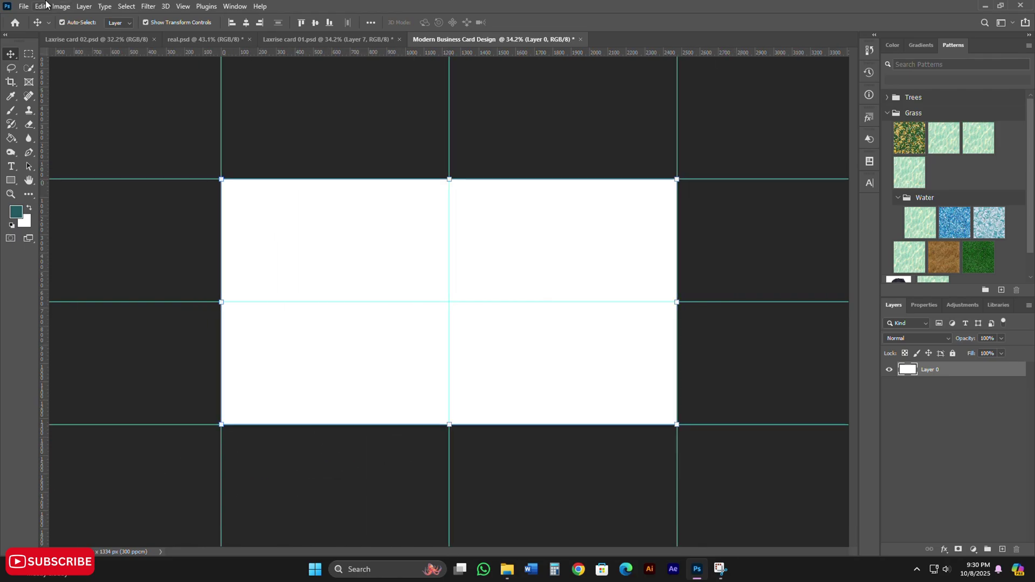
click(61, 6)
click(84, 98)
click(541, 162)
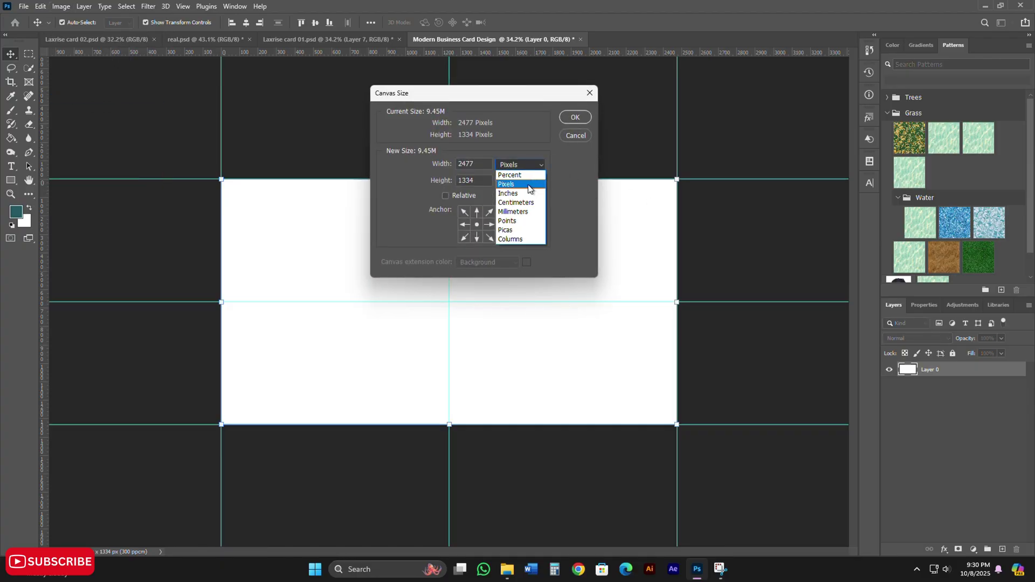
click(517, 191)
click(491, 165)
text(3.)
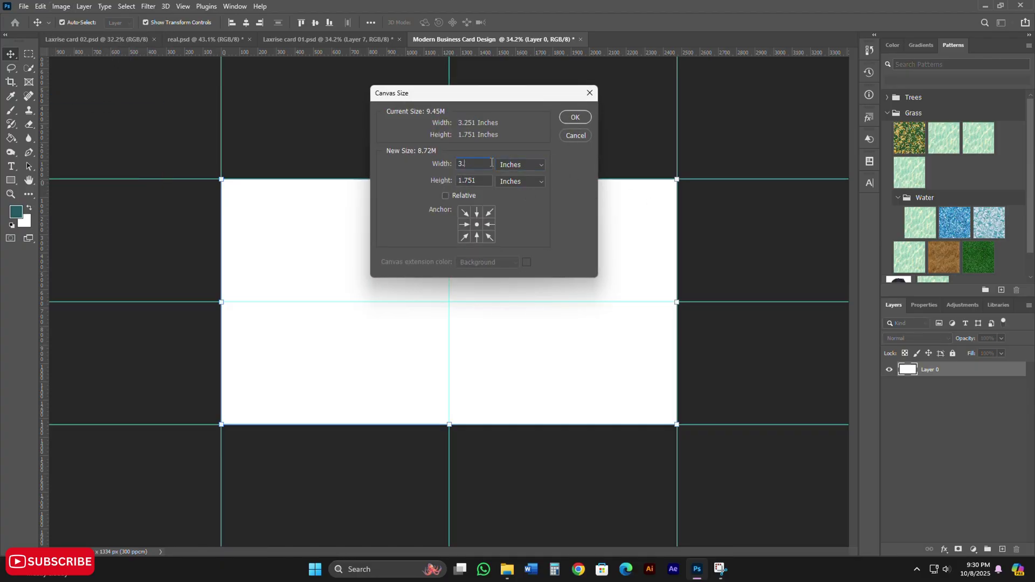
text(75)
click(573, 118)
Draw a rectangle covering the whole card and fill it dark teal.
click(11, 181)
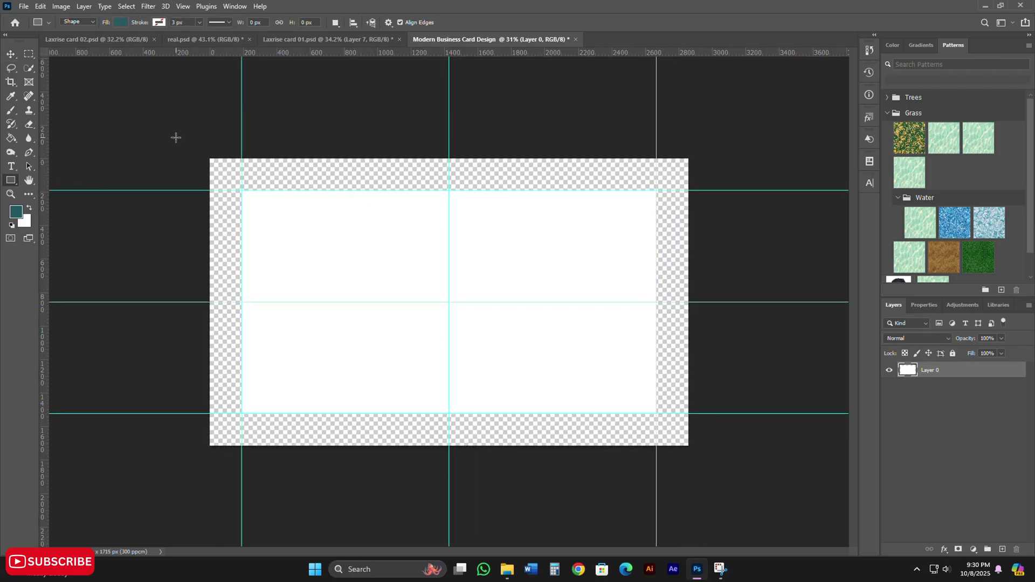
drag(176, 137, 706, 470)
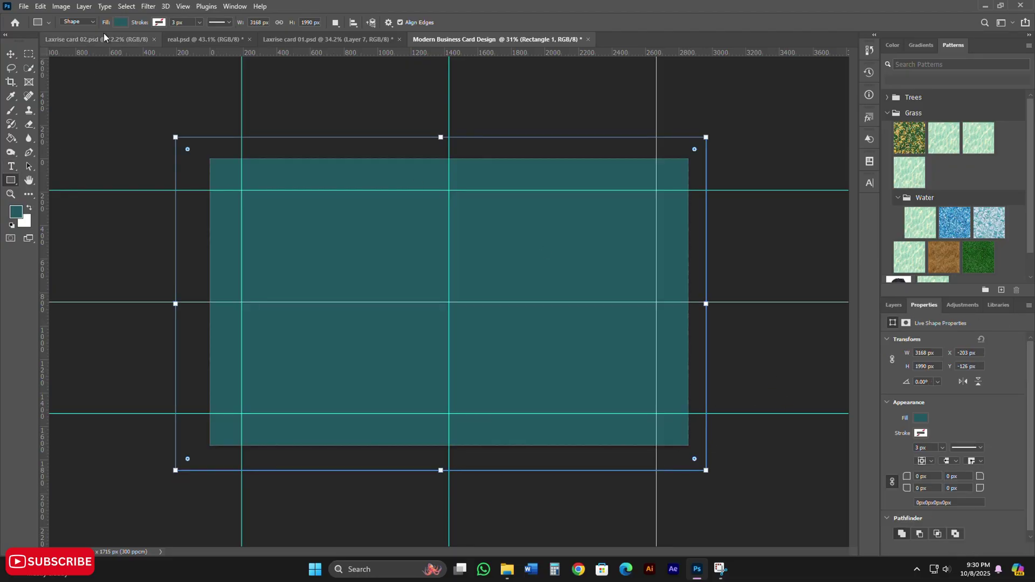
click(121, 22)
click(63, 80)
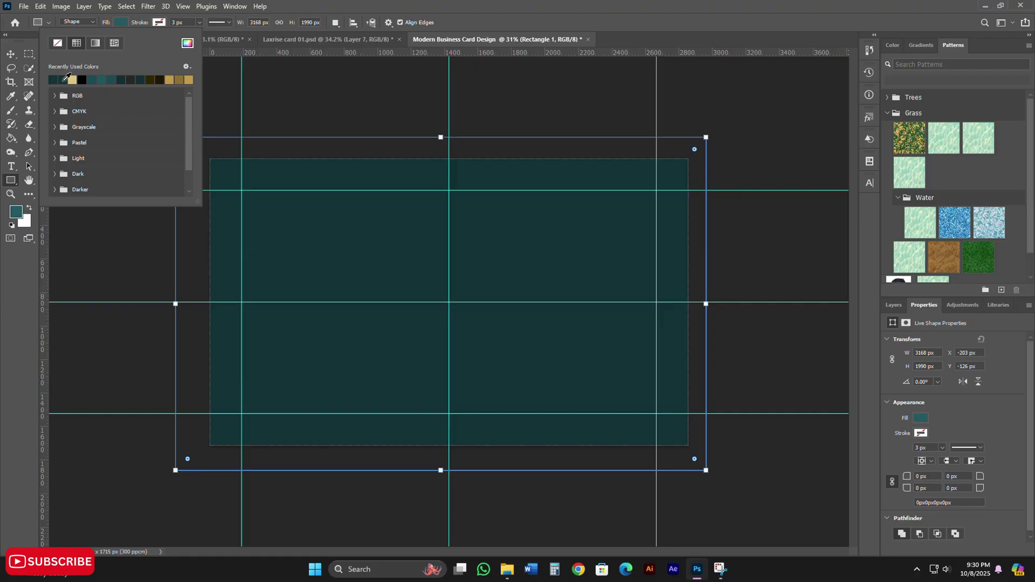
click(10, 54)
Add an empty Layer 1 above Rectangle 1.
click(894, 305)
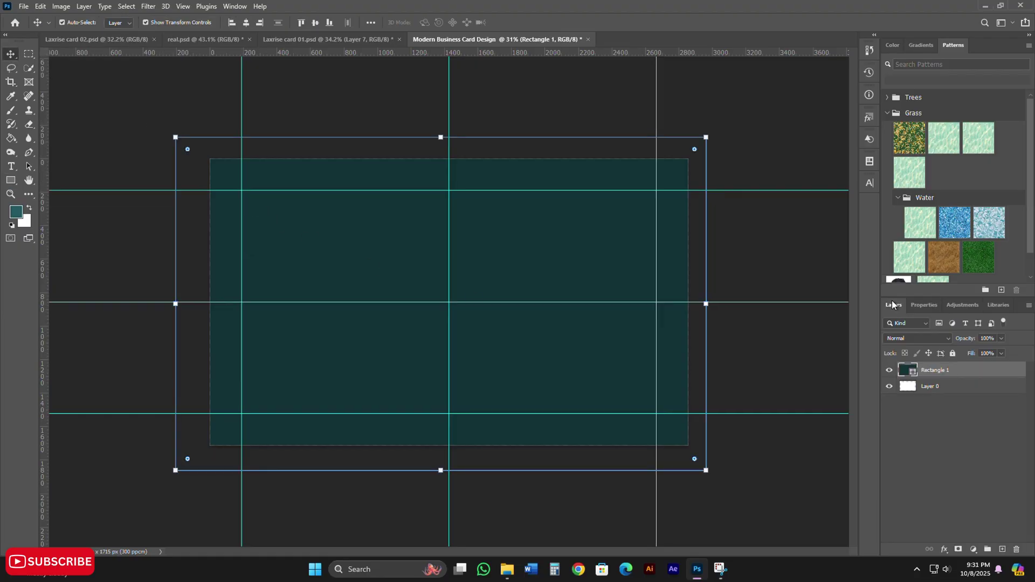
click(1003, 550)
scroll(351, 284, down, 1)
Draw Rectangle 2 over the card's left side and rotate it -30°.
key(u)
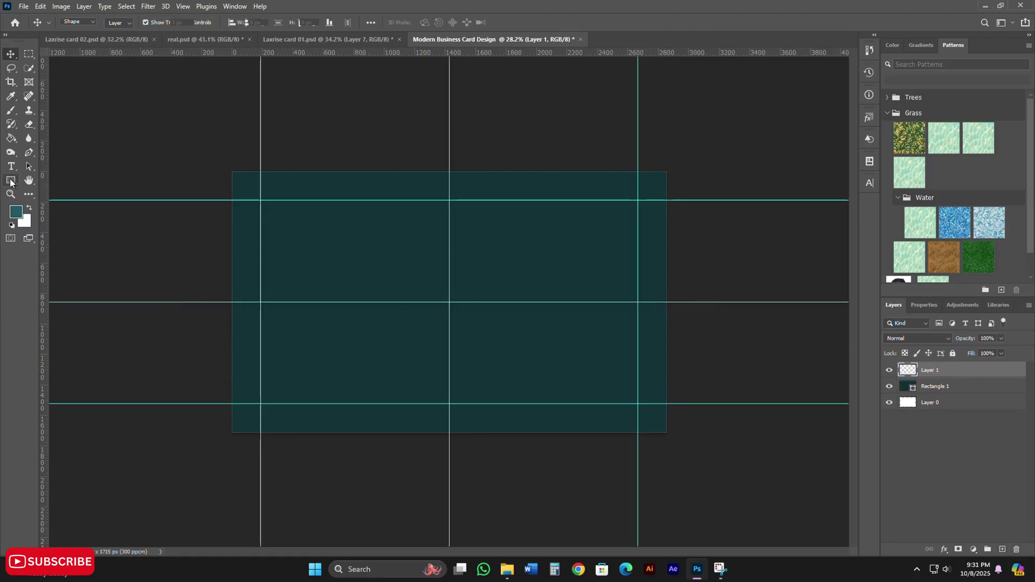
drag(150, 150, 506, 543)
scroll(348, 454, down, 3)
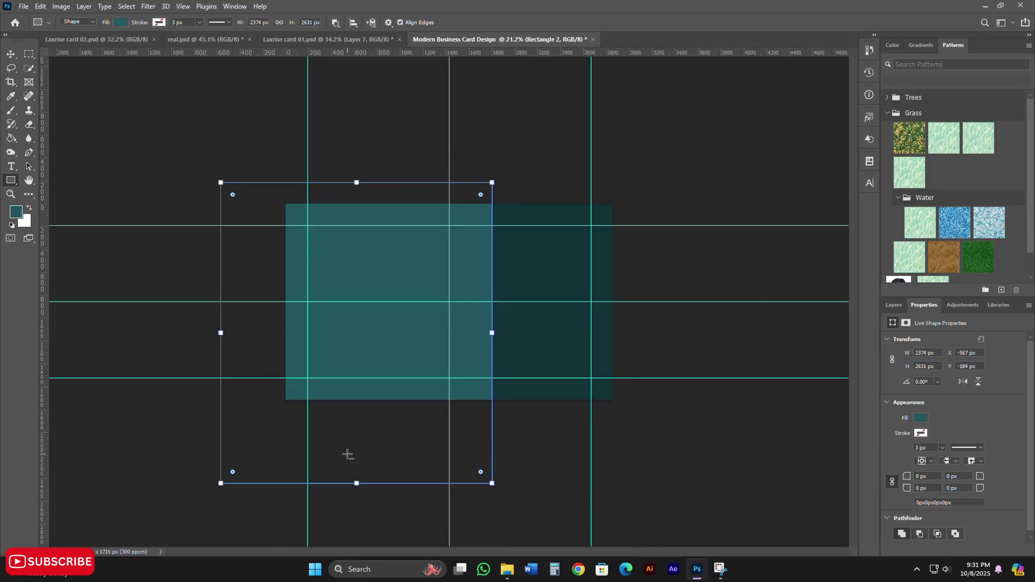
drag(357, 483, 357, 518)
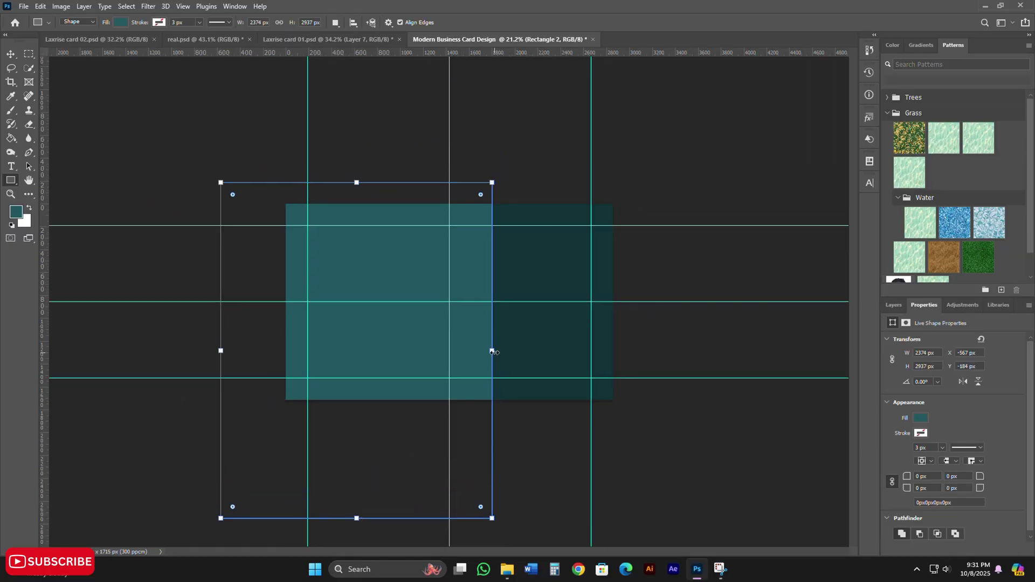
drag(492, 352, 507, 351)
key(v)
click(396, 302)
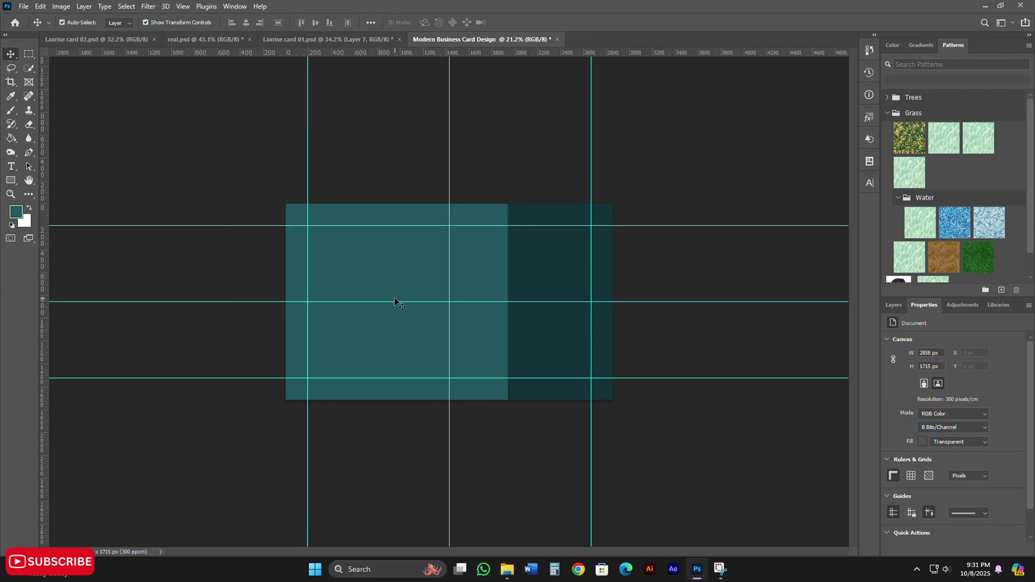
drag(525, 524, 573, 423)
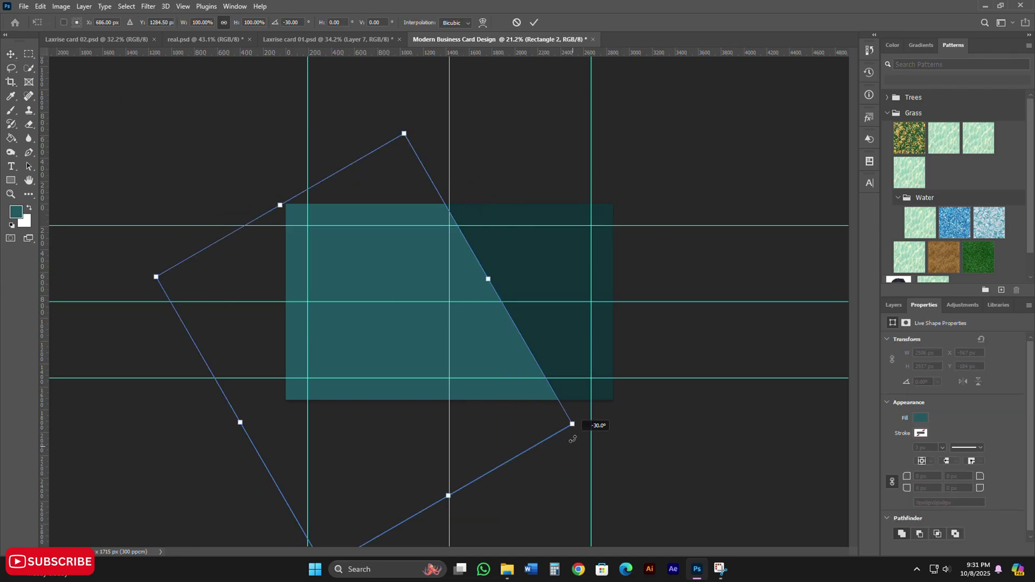
drag(508, 358, 452, 358)
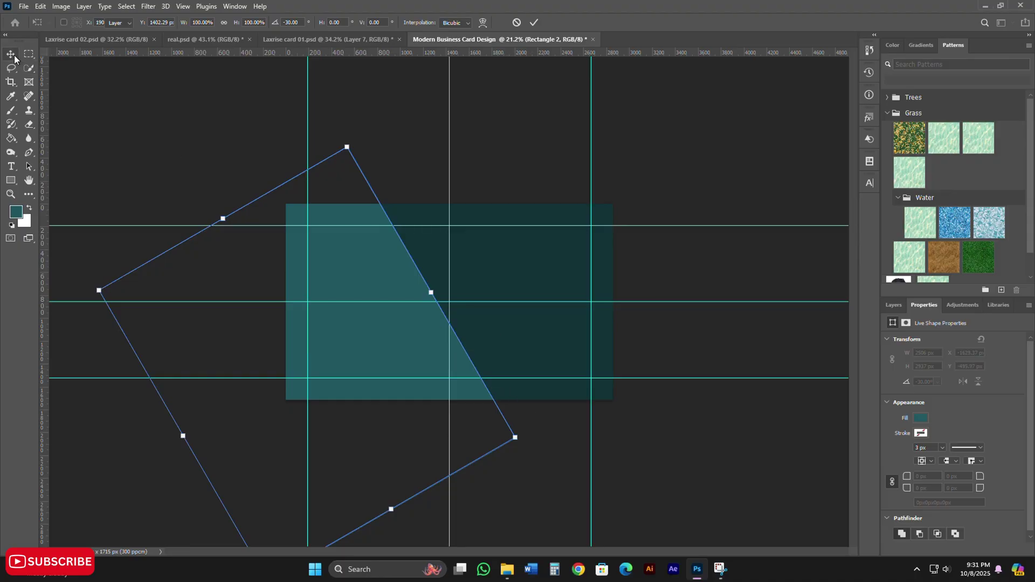
key(Return)
Duplicate the tilted rectangle and give Rectangle 2 copy a darker sampled teal.
scroll(421, 320, up, 2)
drag(411, 337, 383, 344)
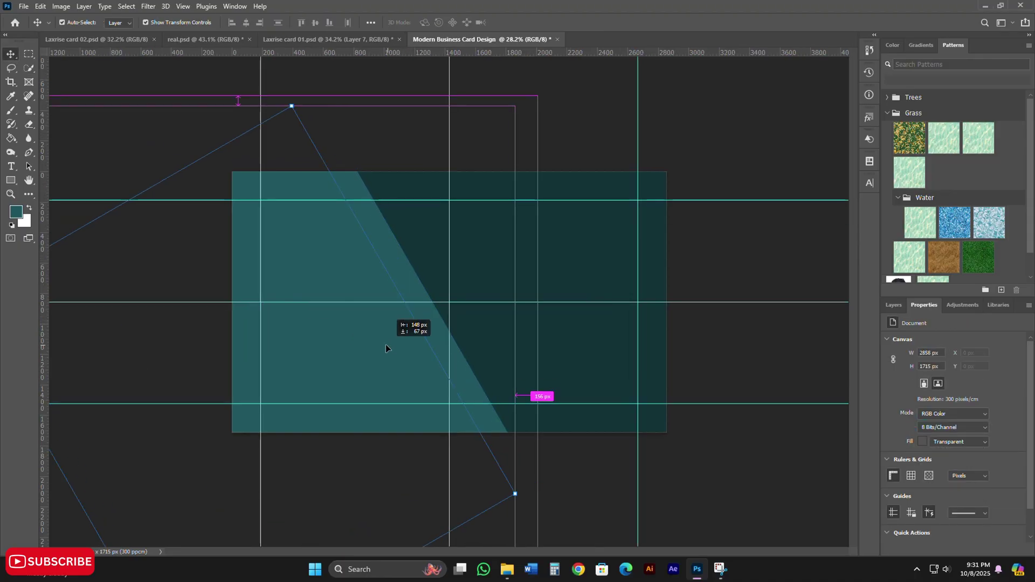
click(893, 304)
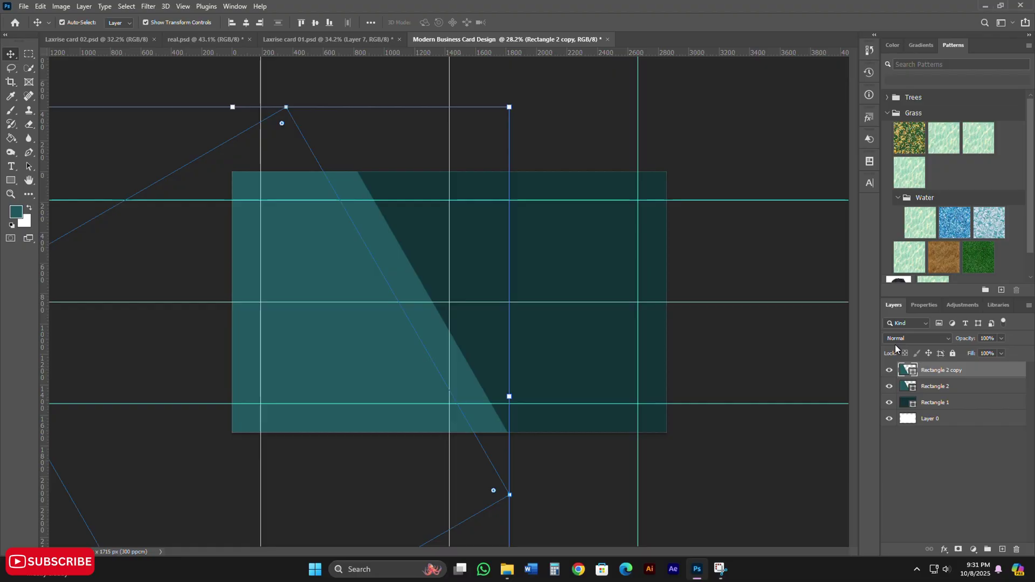
double_click(913, 372)
click(628, 242)
click(749, 303)
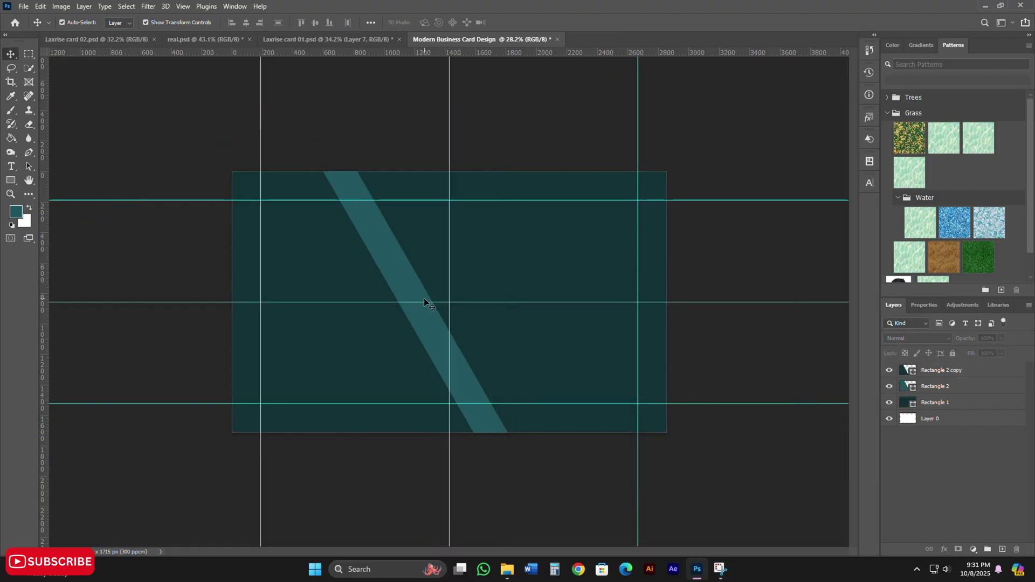
Nudge Rectangle 2 copy slightly right to leave a light diagonal stripe.
scroll(423, 302, up, 3)
scroll(420, 313, up, 2)
click(414, 327)
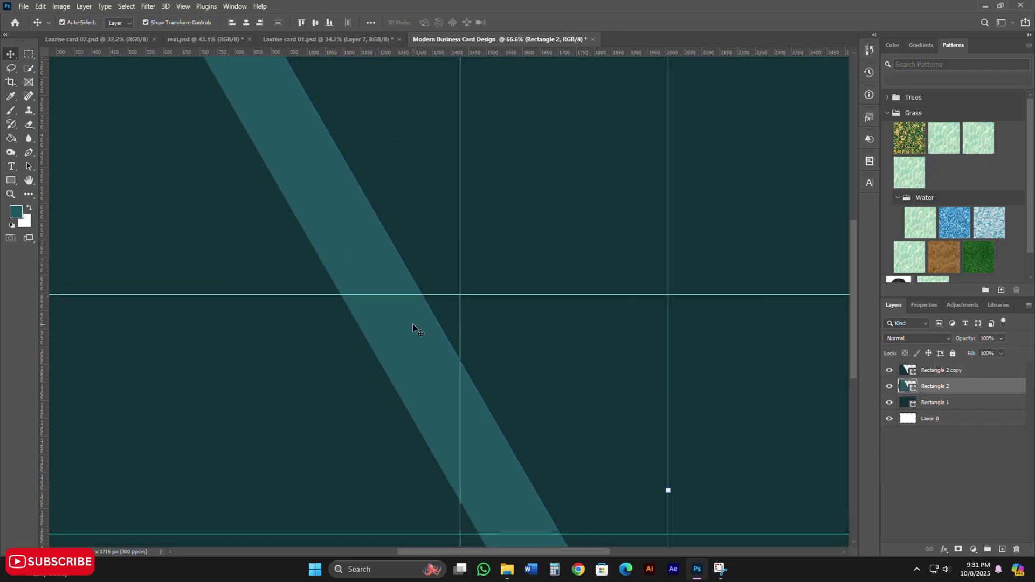
click(371, 366)
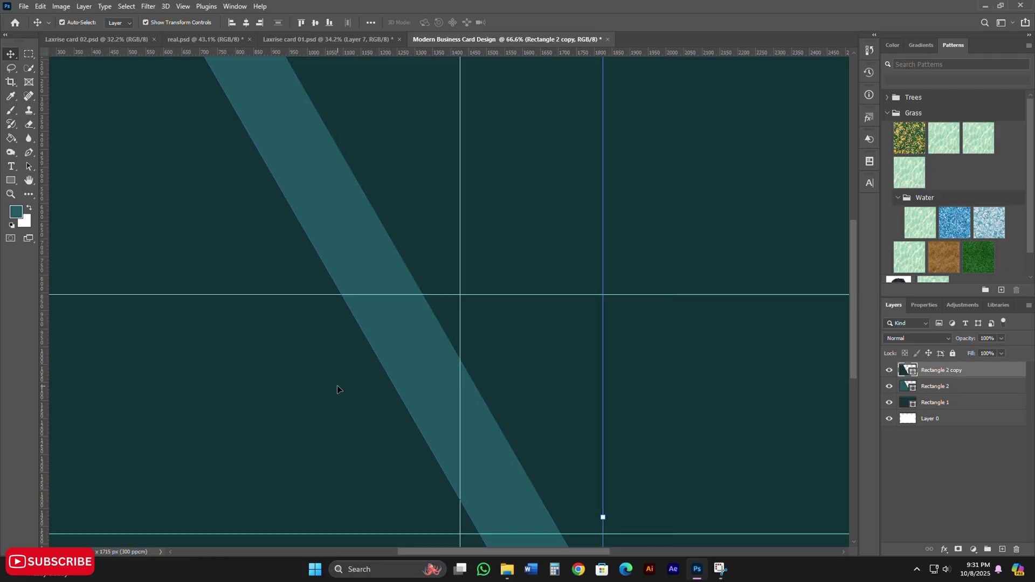
key(Right)
key(Right)
scroll(386, 422, down, 3)
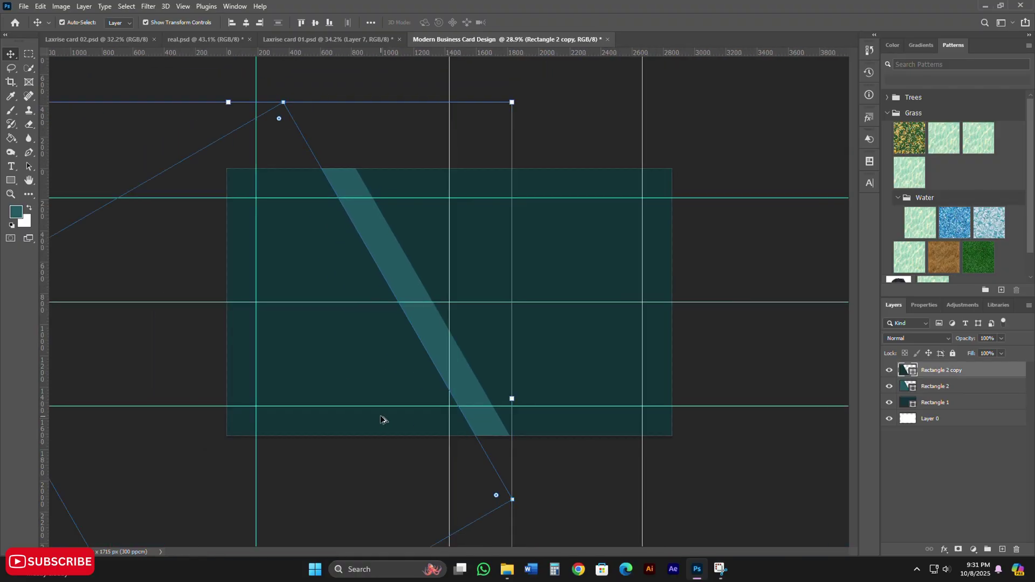
scroll(437, 314, up, 1)
scroll(403, 342, up, 1)
scroll(402, 342, down, 1)
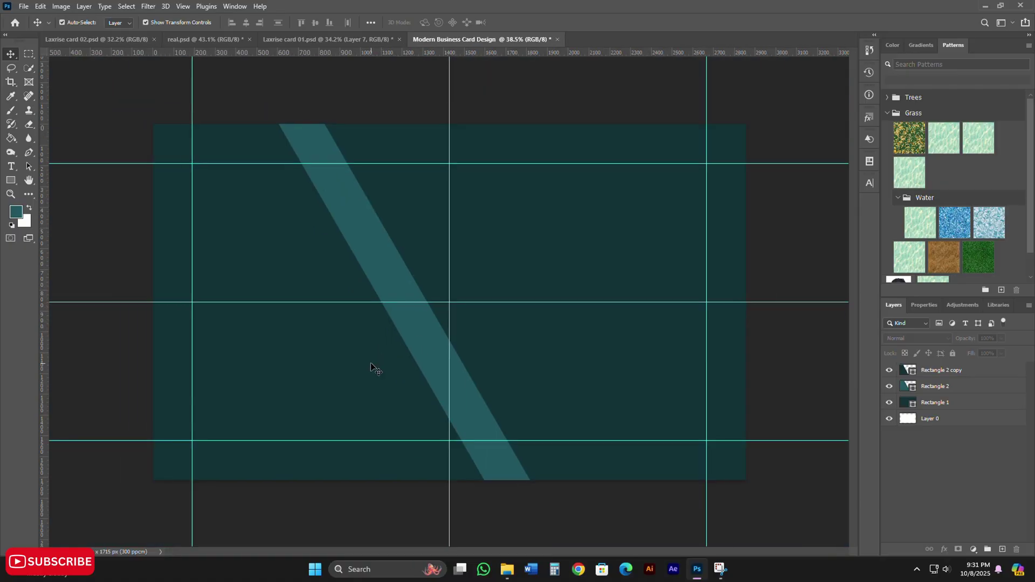
Apply a drop shadow to Rectangle 2 and to Rectangle 2 copy.
click(742, 496)
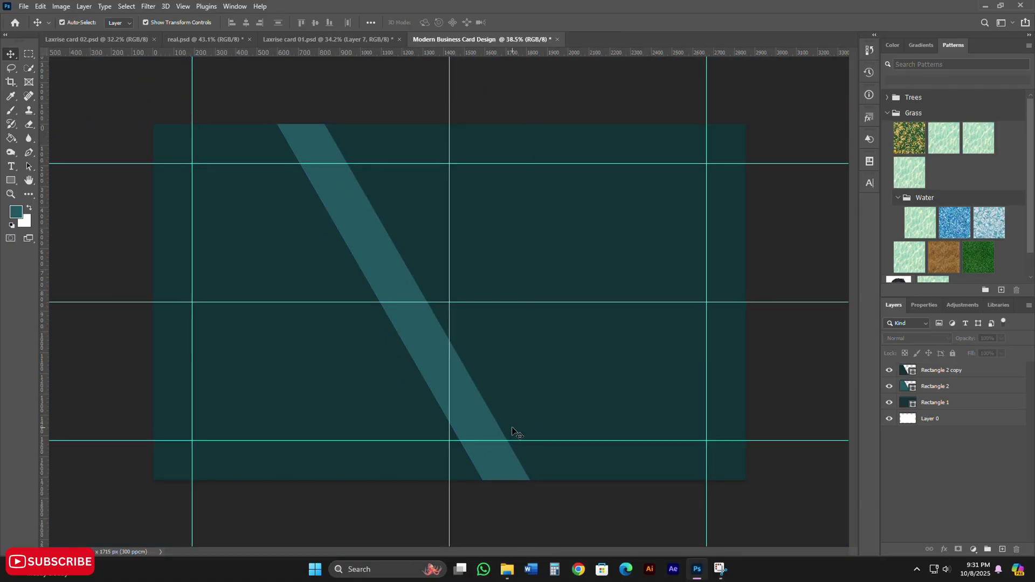
click(483, 416)
click(778, 381)
click(394, 307)
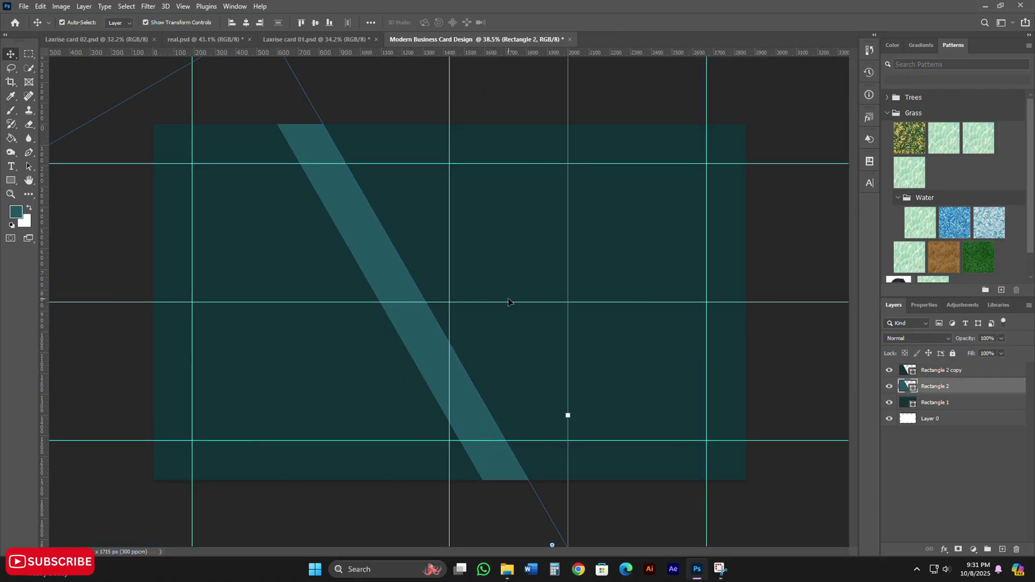
click(944, 549)
drag(636, 293, 665, 126)
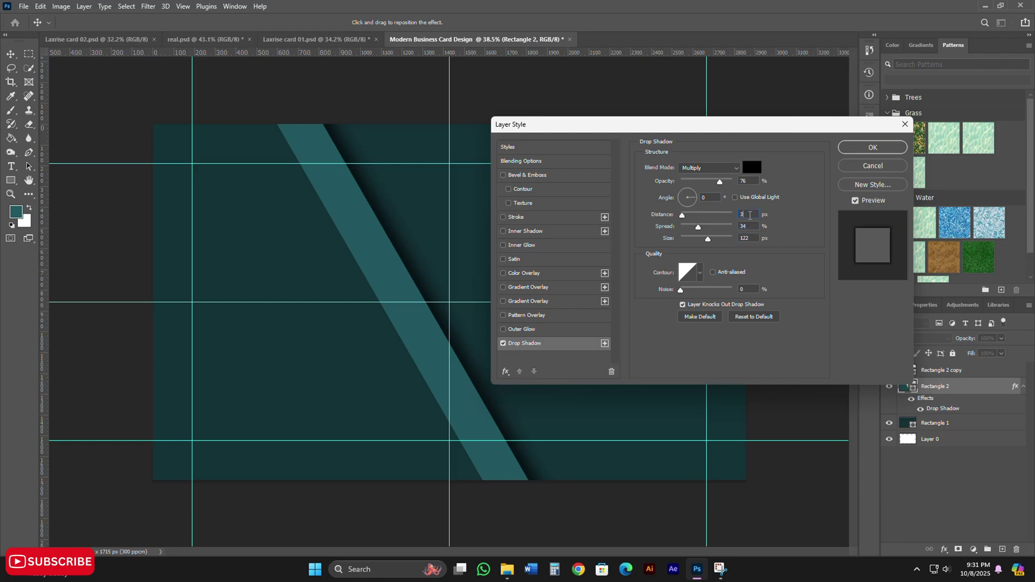
click(873, 148)
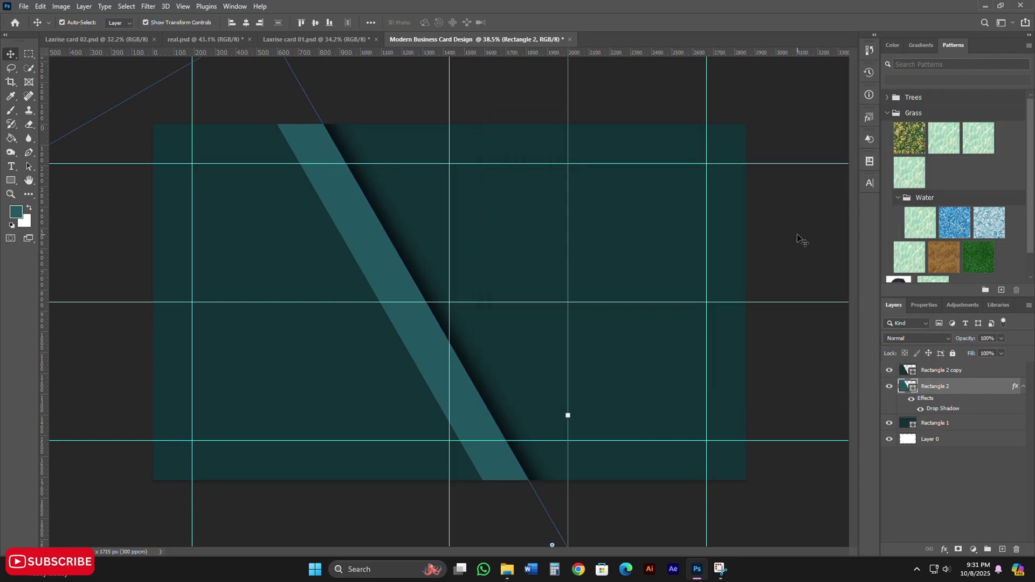
click(301, 273)
click(945, 549)
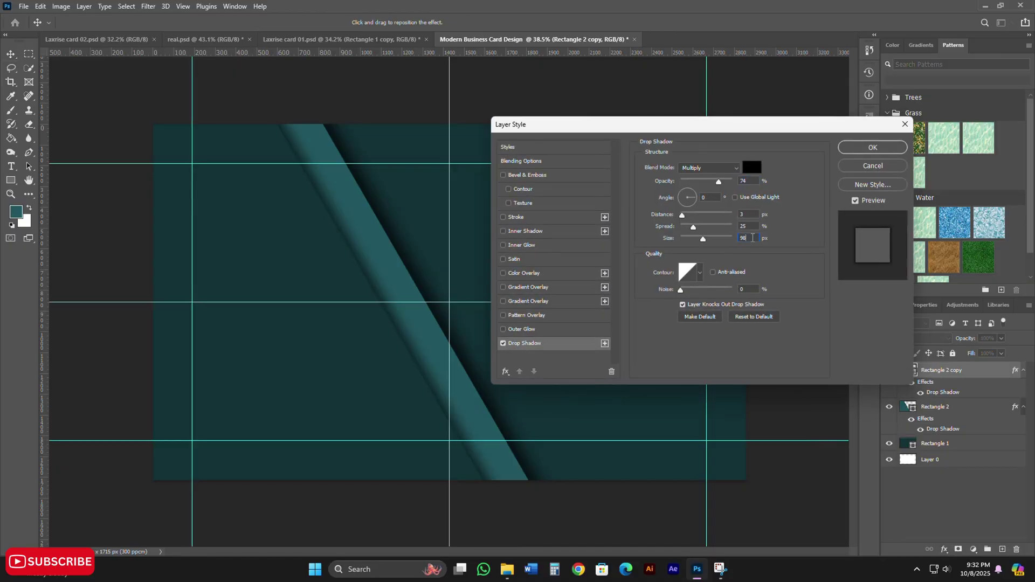
click(871, 148)
Recolour Rectangle 2 to the sampled background teal #123135.
click(439, 282)
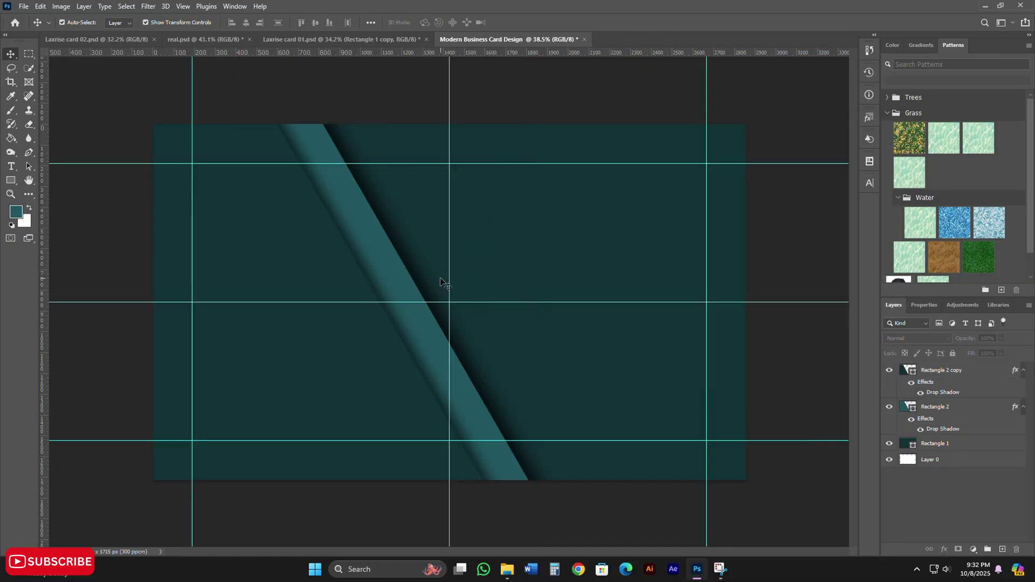
double_click(915, 414)
click(653, 230)
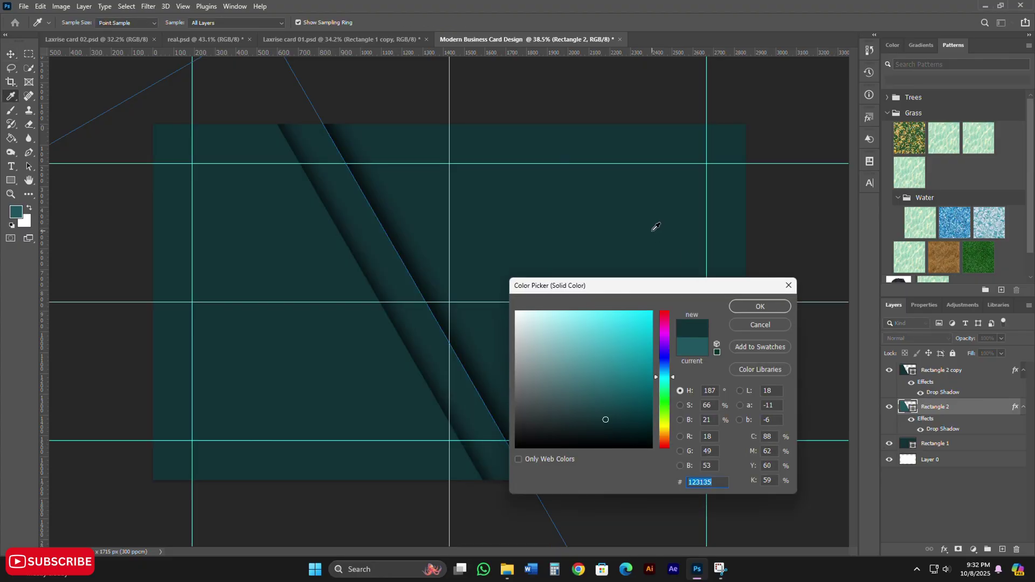
click(739, 311)
scroll(419, 300, up, 2)
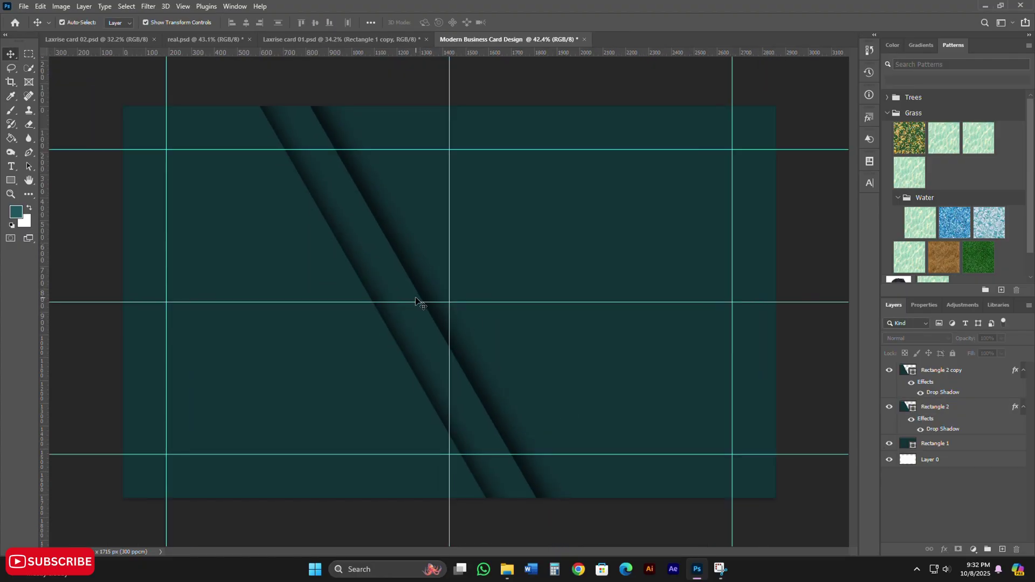
key(ctrl+semicolon)
key(ctrl+semicolon)
Paint a soft lighter glow on a new layer above Rectangle 1.
click(616, 252)
click(1003, 550)
scroll(448, 301, down, 3)
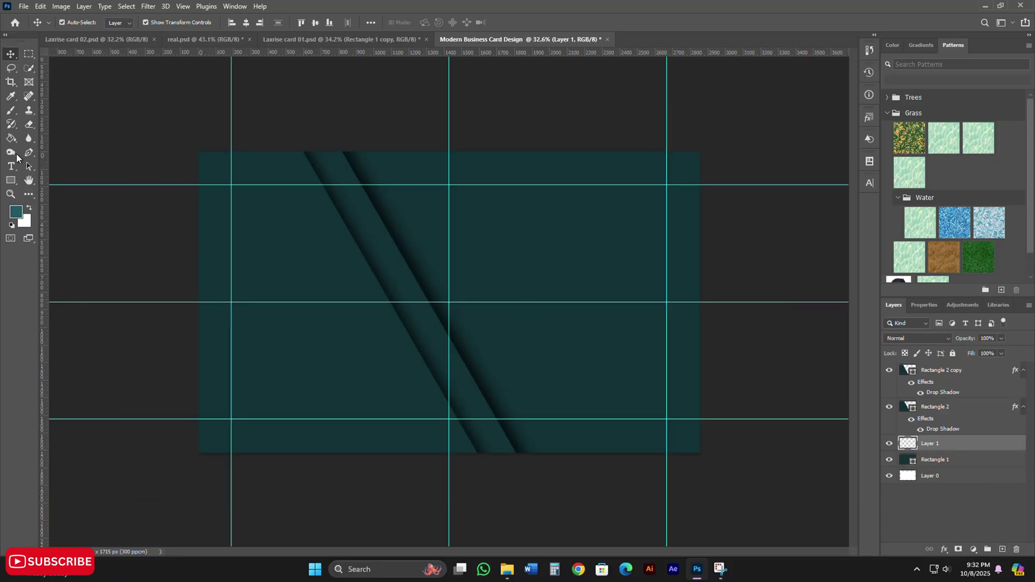
click(11, 110)
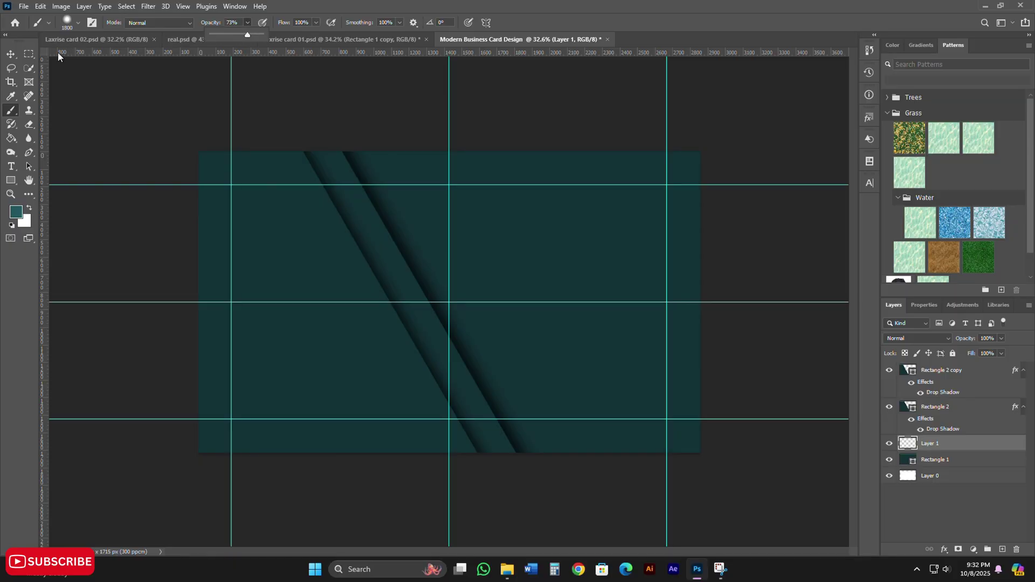
scroll(434, 306, down, 1)
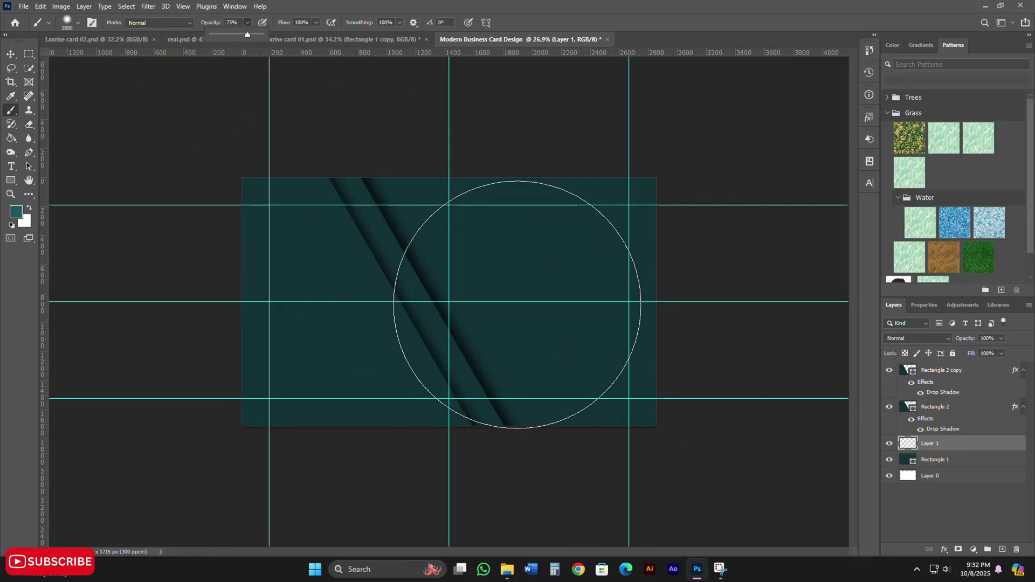
key(bracketright)
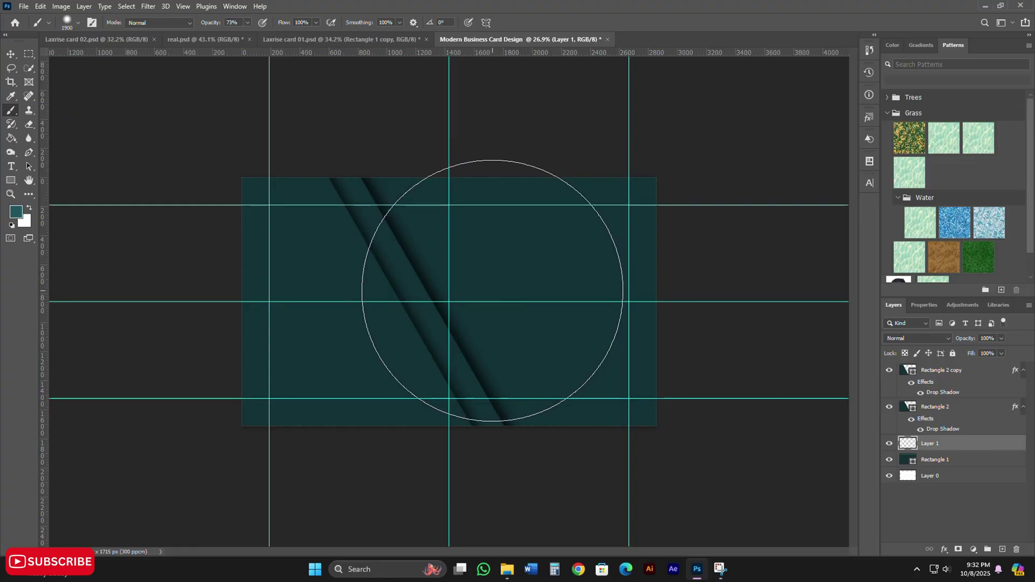
click(491, 292)
alt+scroll(493, 292, up, 2)
alt+scroll(493, 291, down, 2)
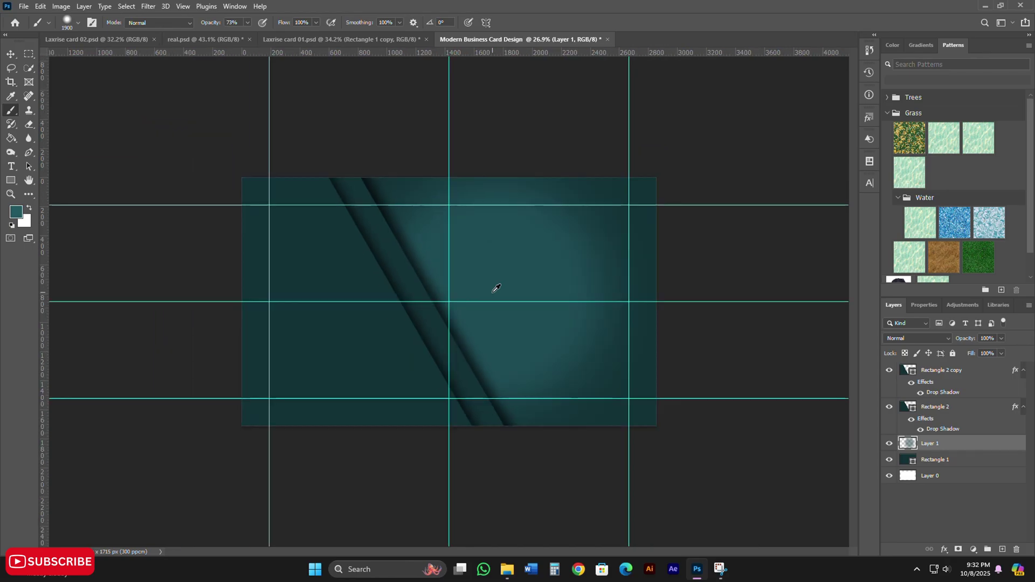
alt+scroll(492, 292, up, 2)
alt+scroll(496, 289, down, 2)
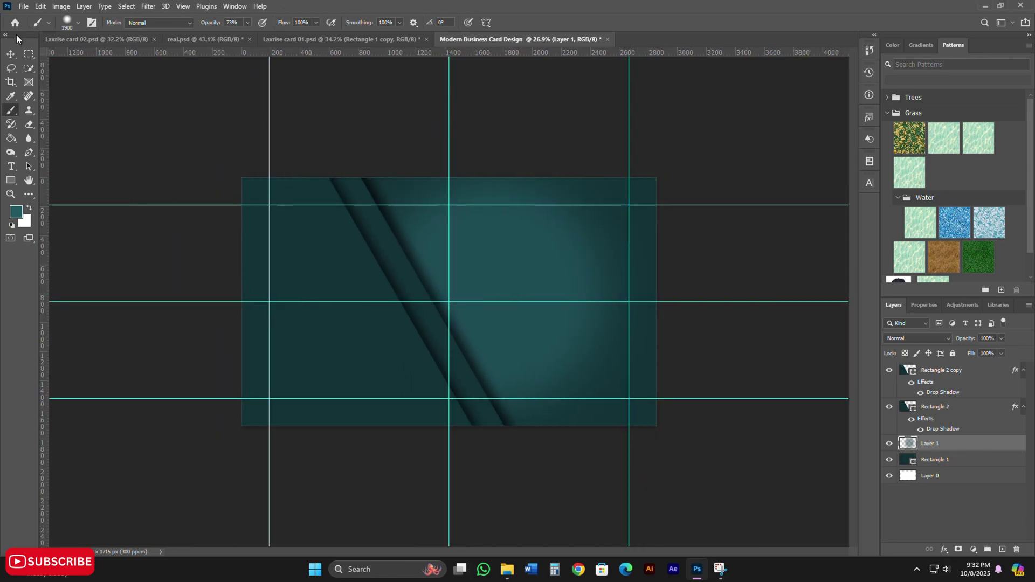
click(10, 54)
Add a new layer clipped to the Rectangle 2 stripe and resize the brush.
click(935, 407)
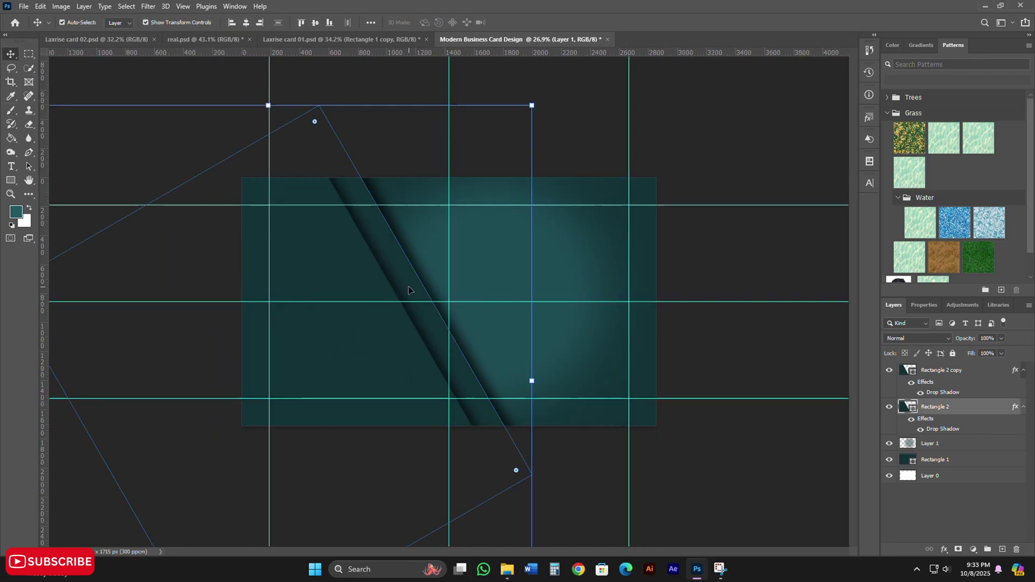
click(1003, 549)
alt+click(945, 411)
click(10, 110)
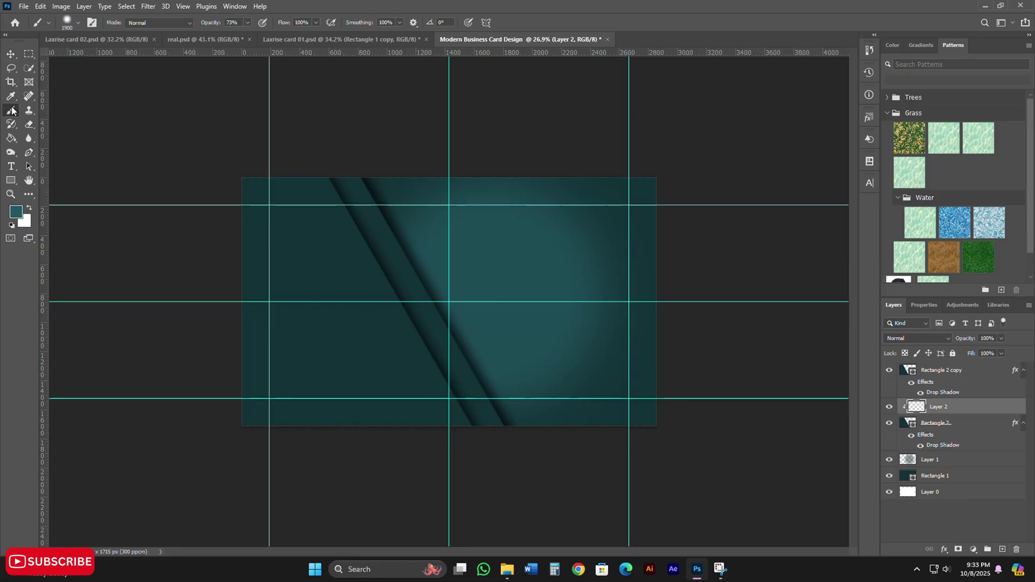
key(bracketleft)
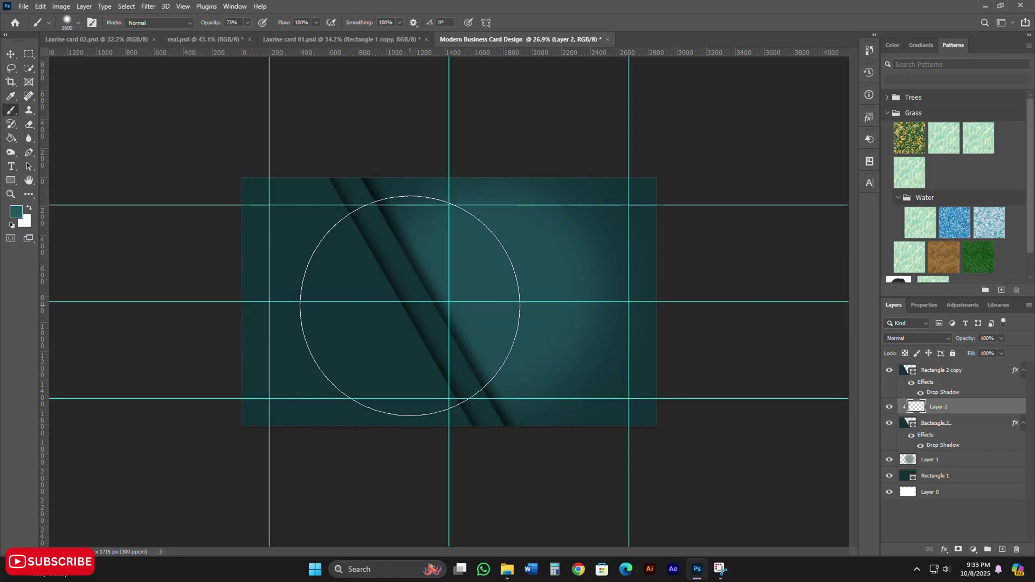
key(bracketleft)
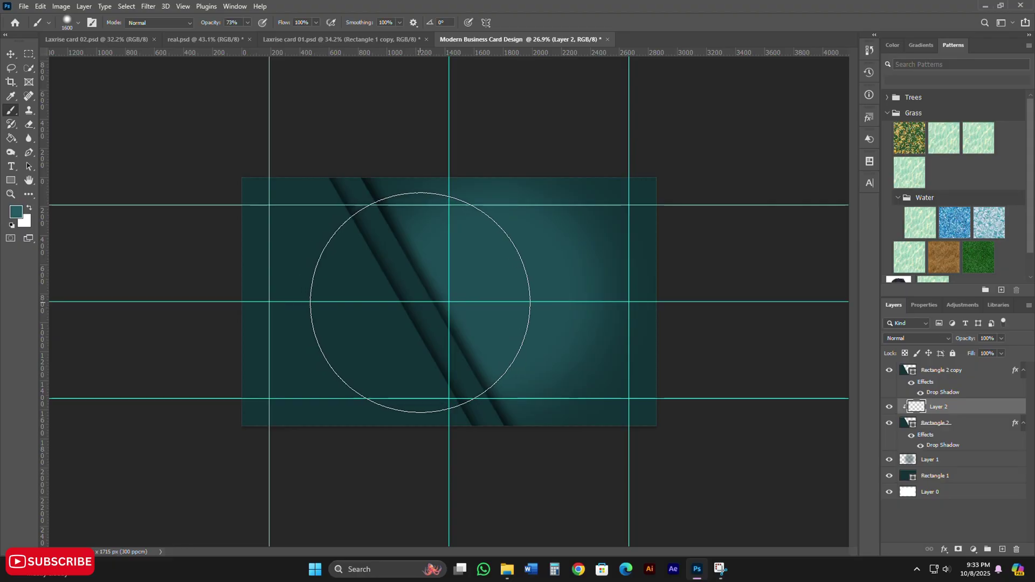
key(bracketright)
scroll(432, 295, up, 1)
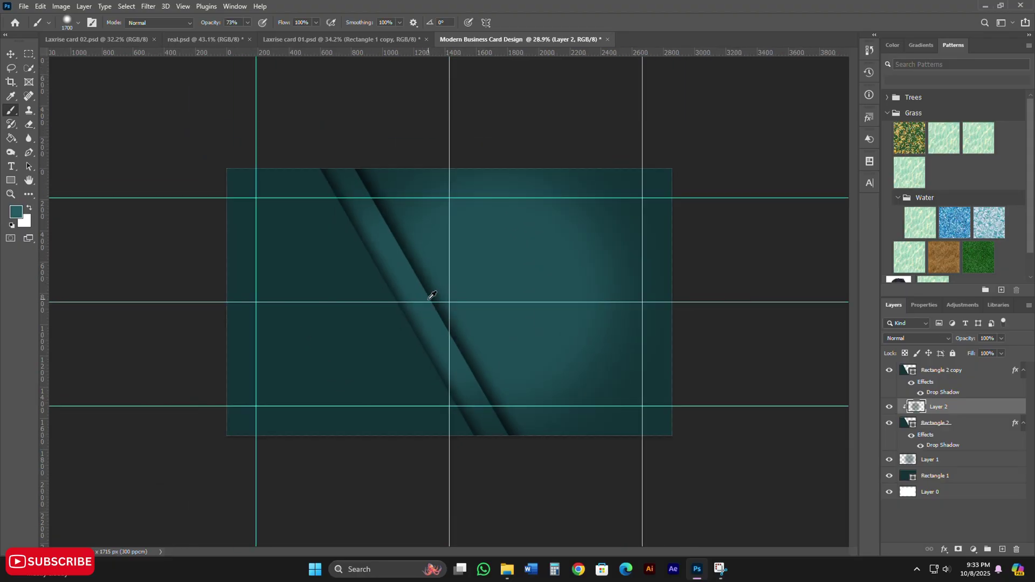
Paint a soft glow on a new layer clipped to Rectangle 2 copy.
click(937, 370)
click(1001, 549)
key(ctrl+alt+g)
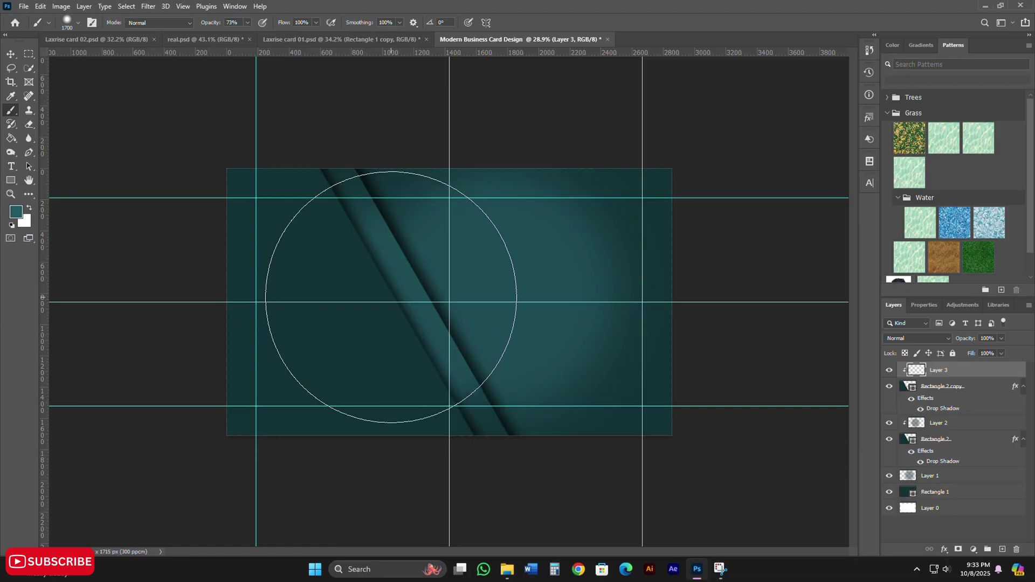
key(bracketright)
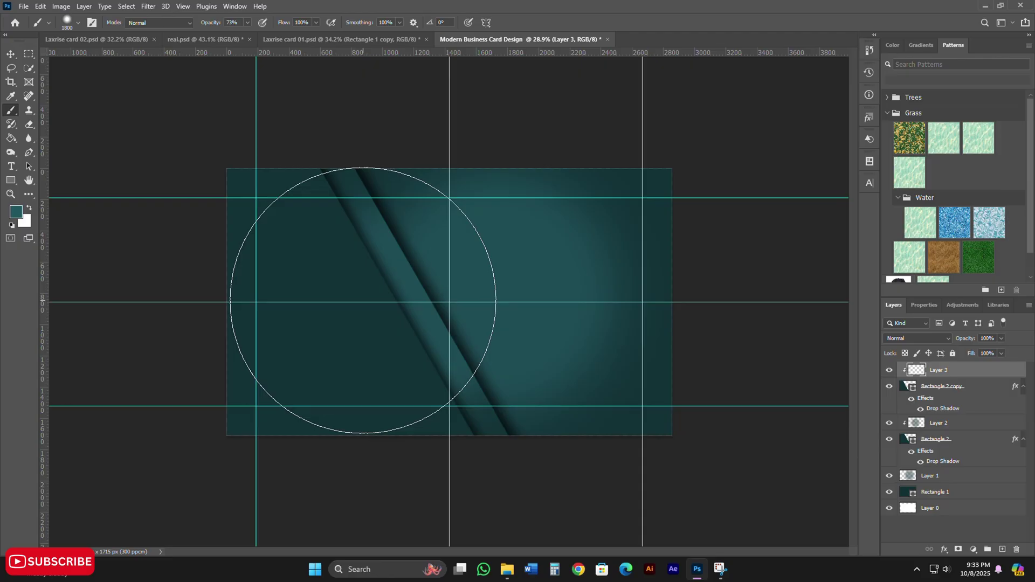
click(363, 301)
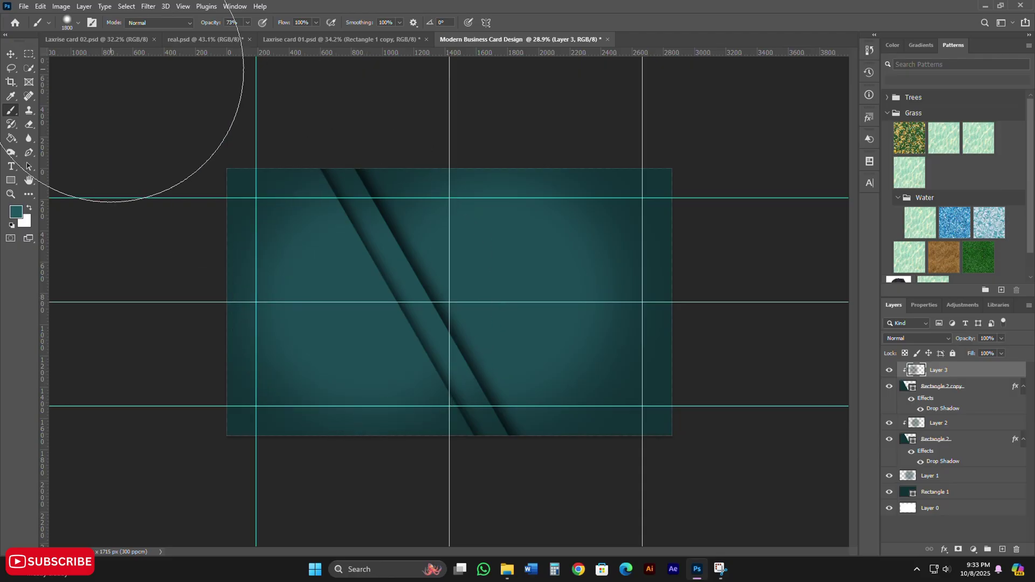
Replace Layer 1's glow with a repainted soft glow across the card centre.
key(v)
click(100, 84)
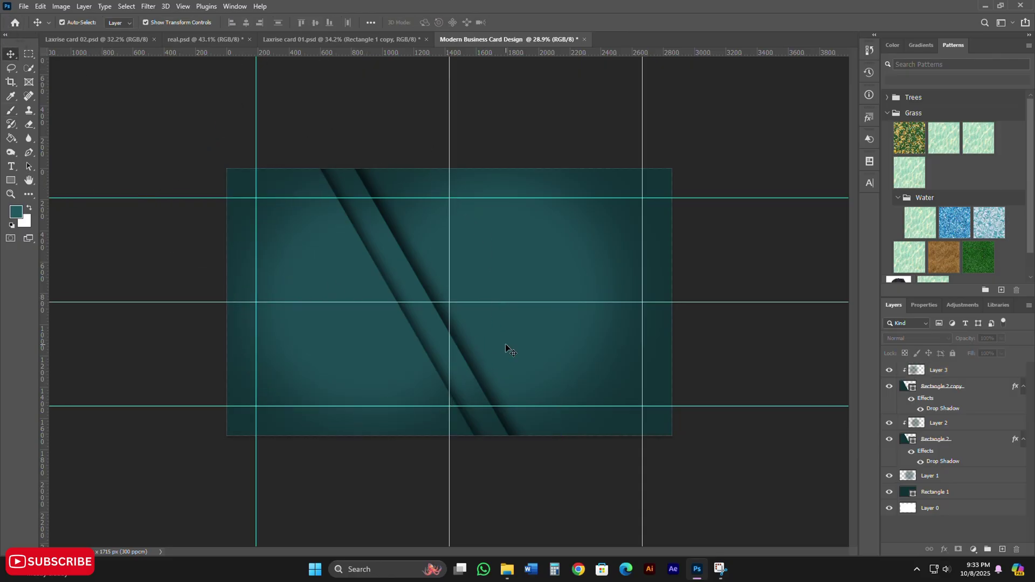
click(479, 271)
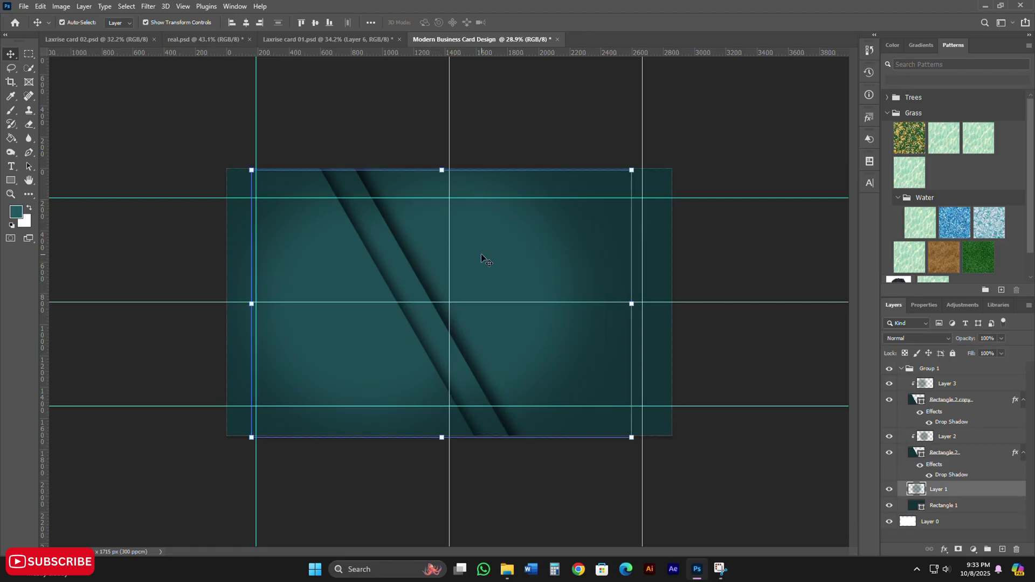
key(Delete)
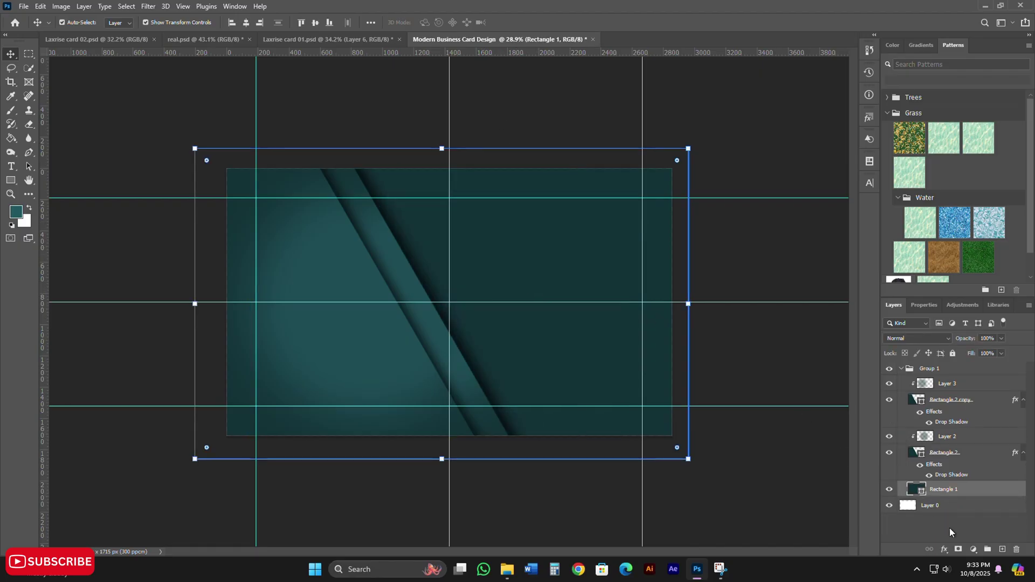
click(1002, 550)
click(10, 111)
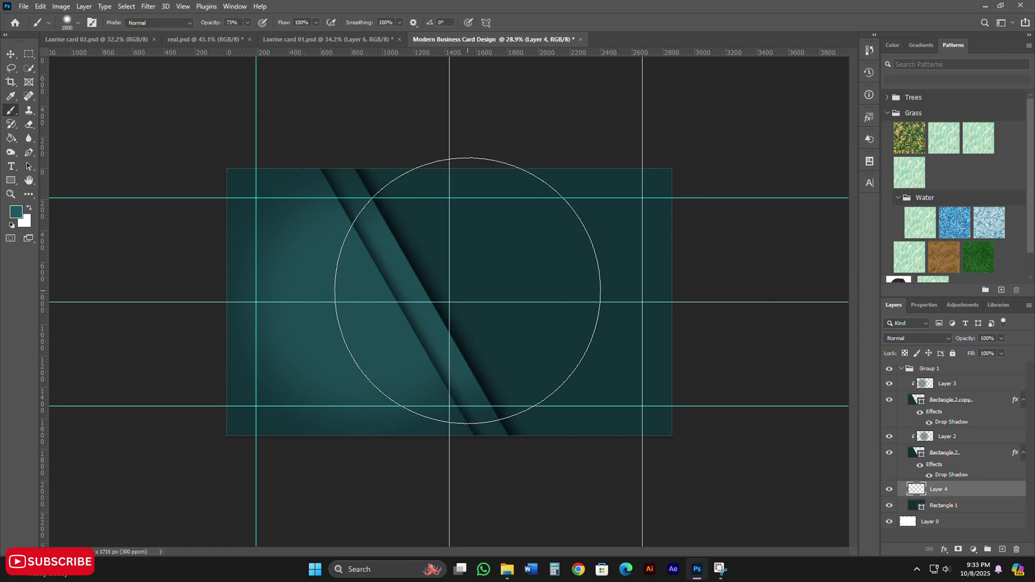
click(486, 286)
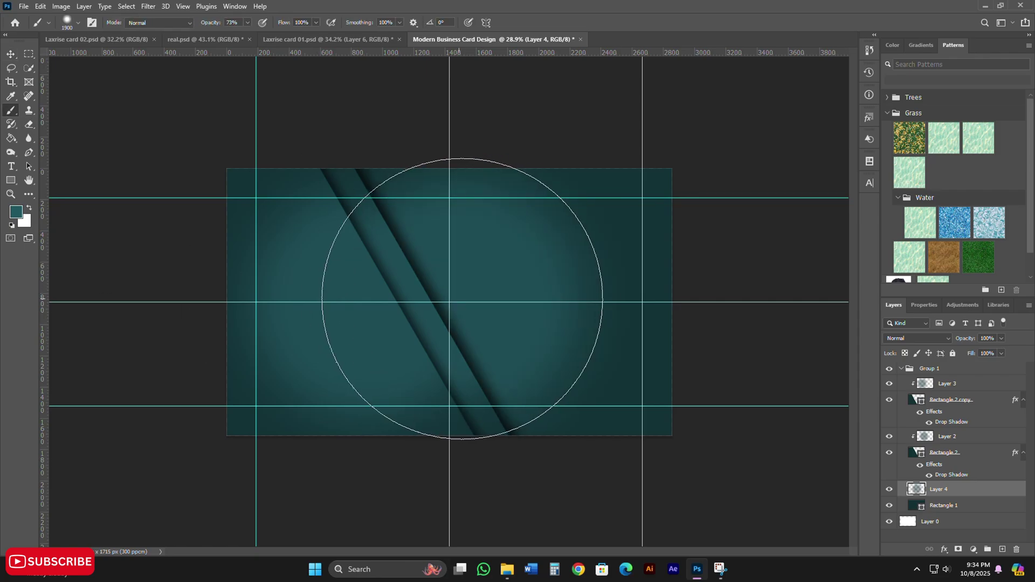
key(bracketright)
key(ctrl+z)
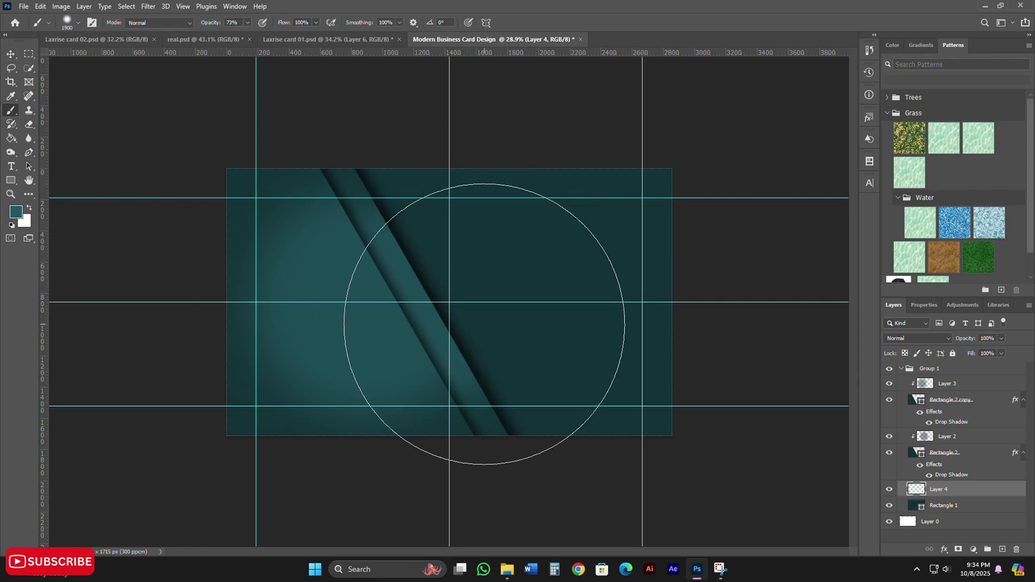
click(461, 298)
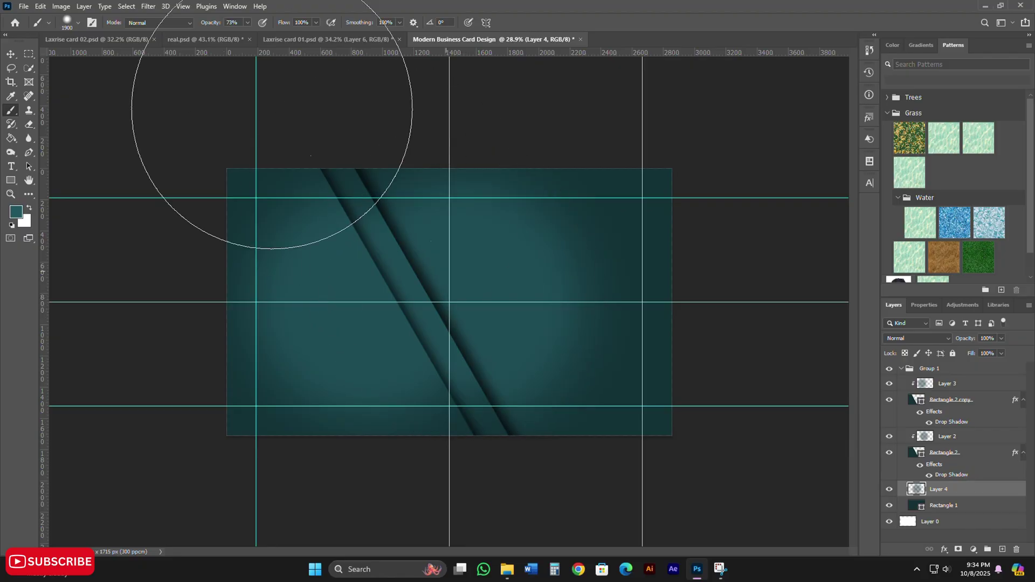
Select and collapse Group 1 containing the card layers.
key(v)
click(99, 92)
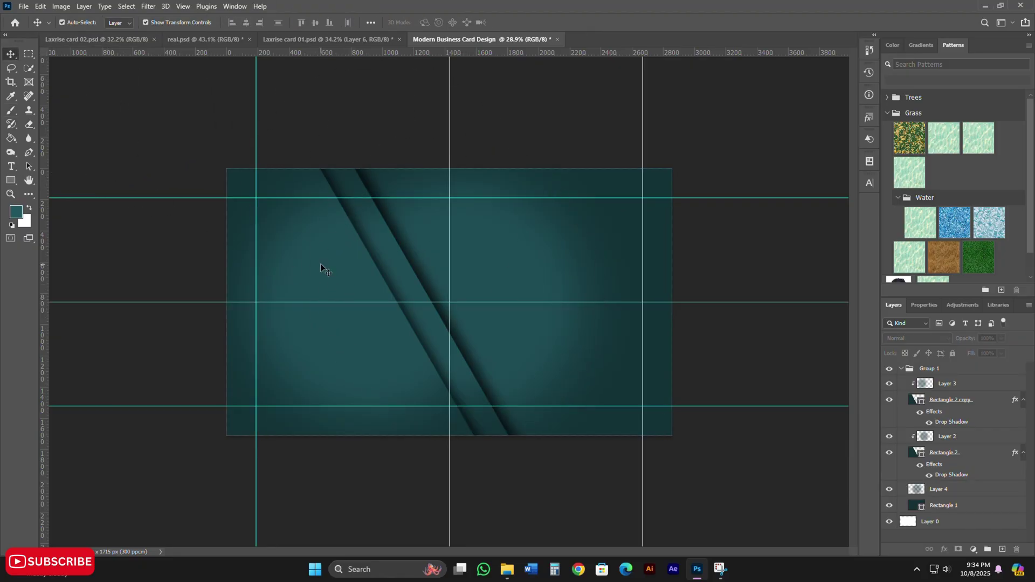
click(907, 372)
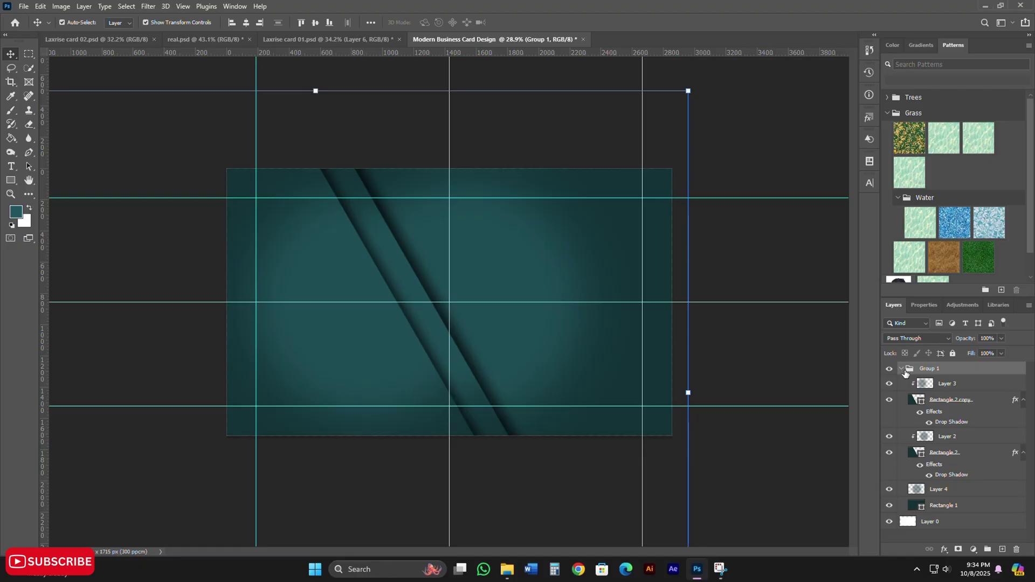
click(901, 368)
Create a 1291 × 252 px rectangle on a new layer.
click(1005, 549)
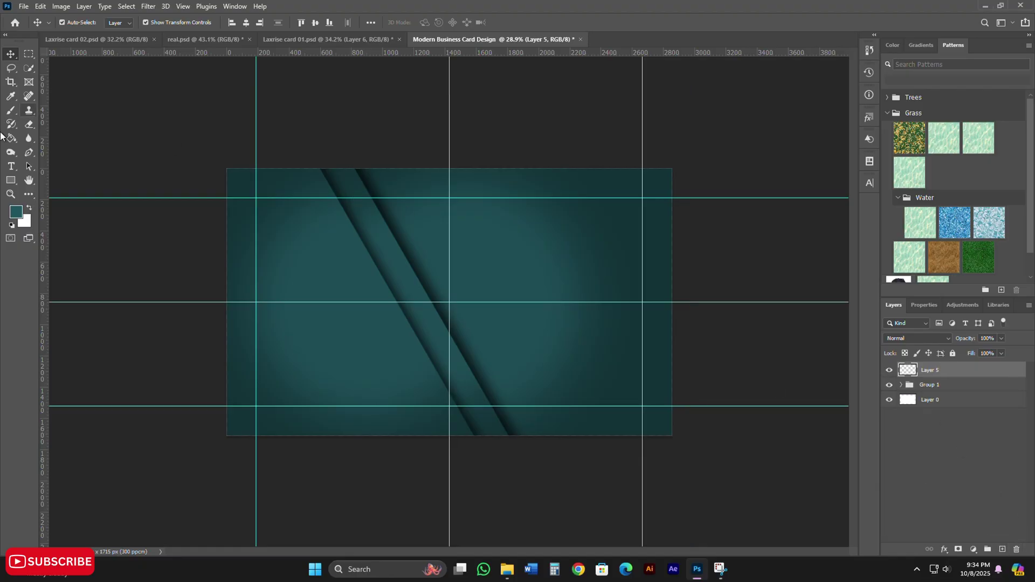
click(11, 182)
click(487, 215)
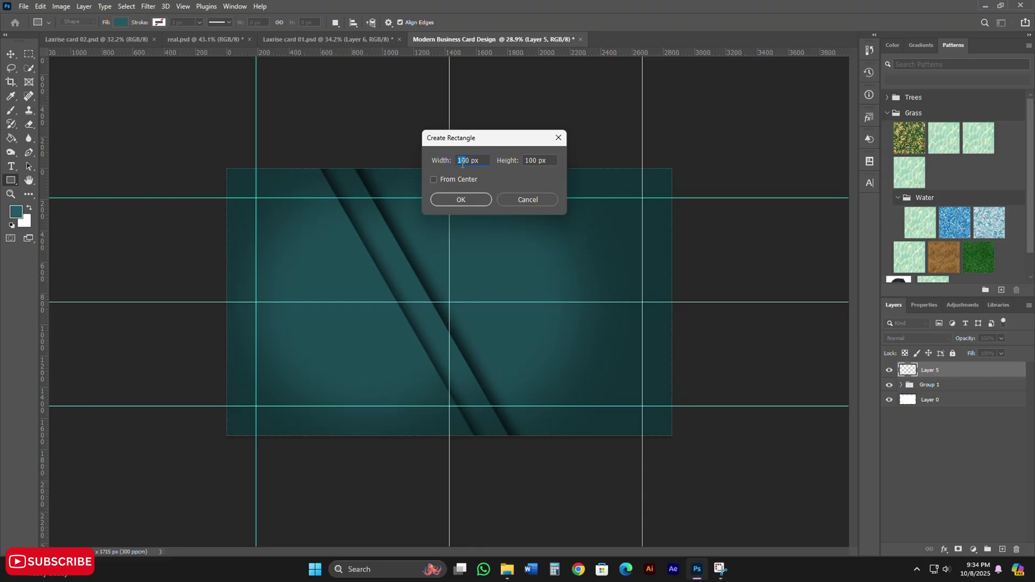
text(12)
text(2)
click(478, 199)
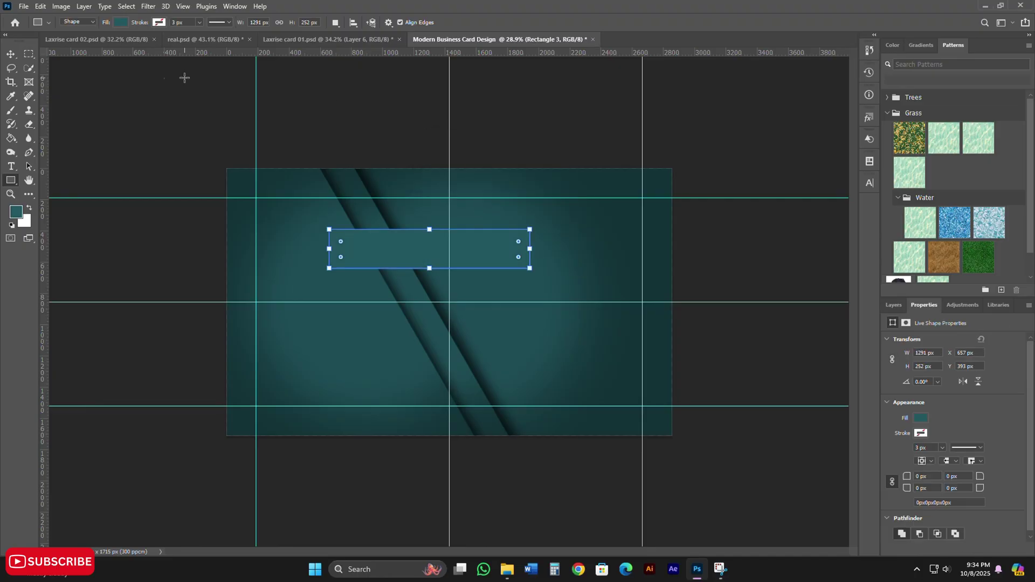
Move the bar so it runs off the card's left edge, stretching it slightly.
click(10, 54)
drag(368, 250, 235, 286)
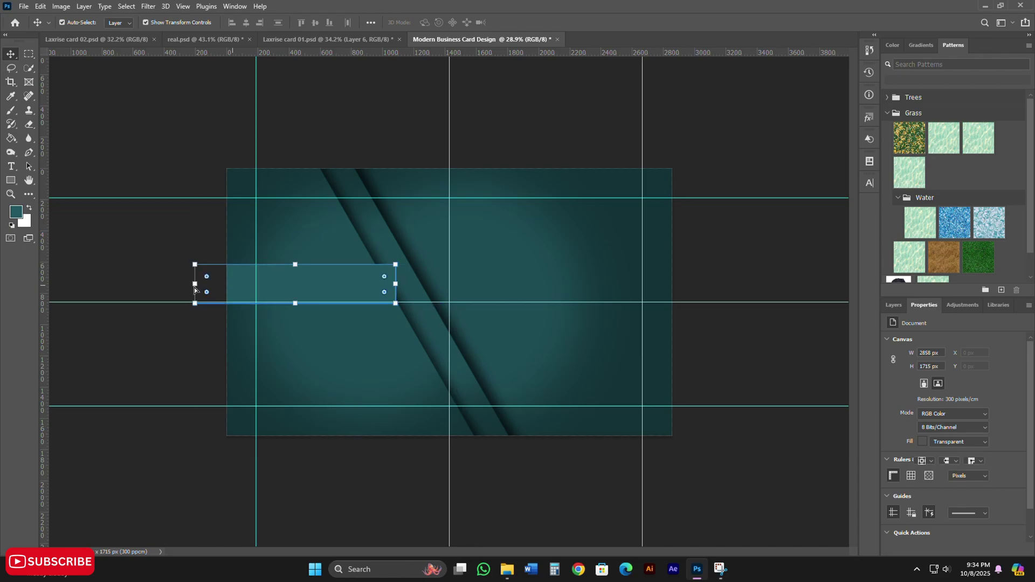
drag(150, 285, 162, 284)
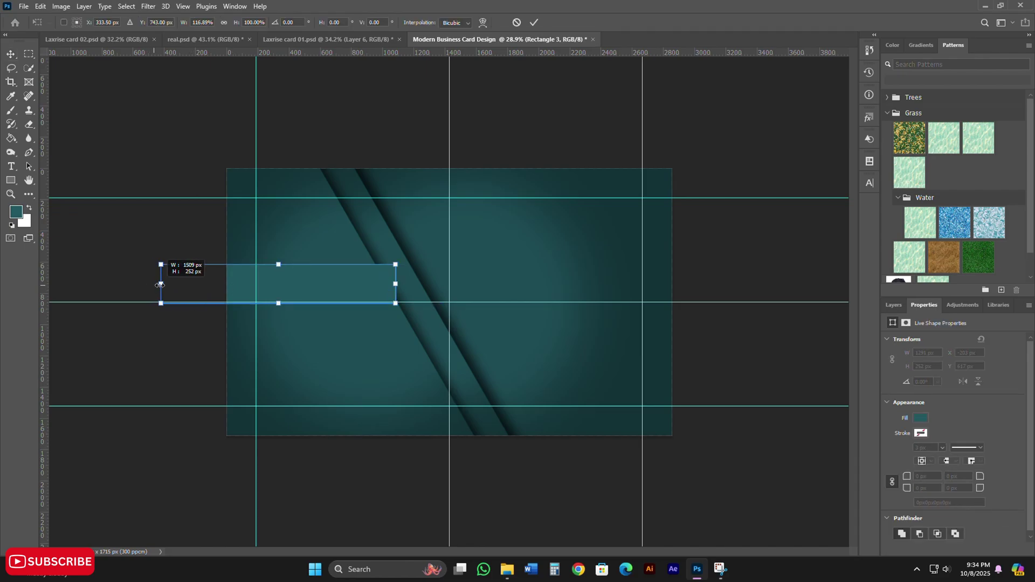
click(9, 57)
scroll(380, 274, up, 5)
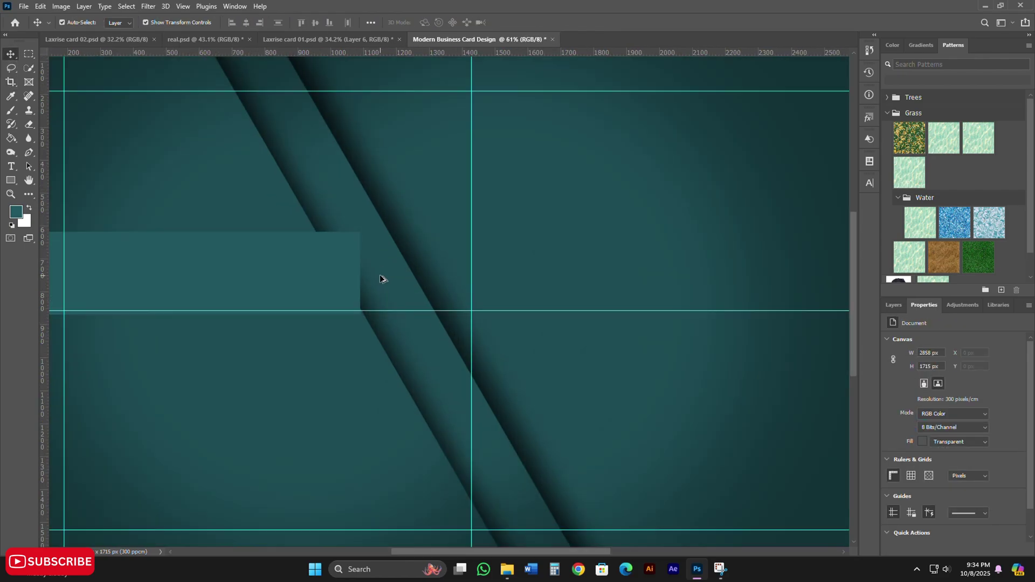
drag(316, 278, 324, 291)
scroll(315, 278, down, 2)
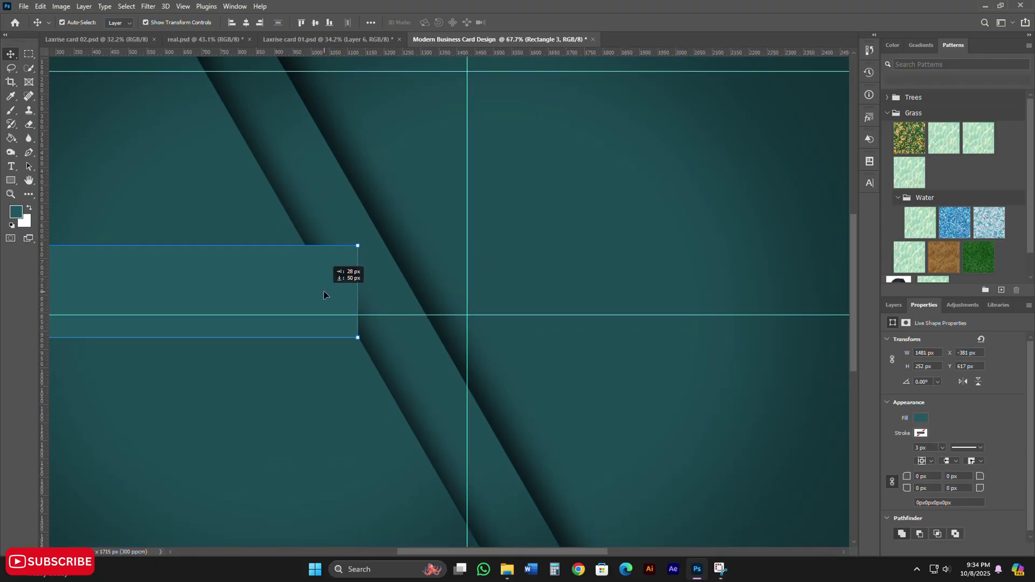
scroll(324, 290, up, 2)
Put the bar into transform mode with Perspective distortion.
click(393, 286)
scroll(356, 282, up, 2)
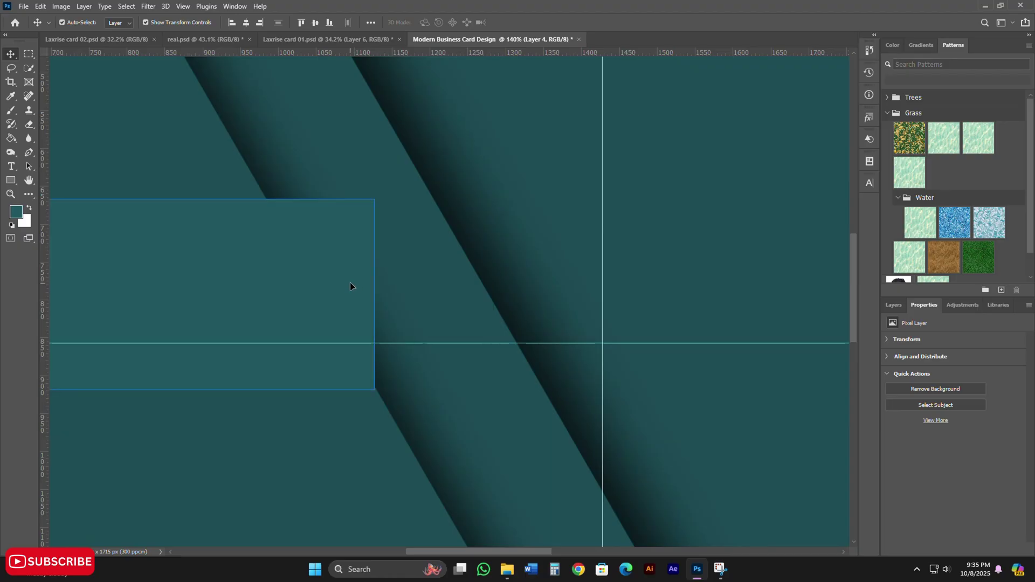
click(351, 283)
key(ctrl+z)
key(ctrl+shift+z)
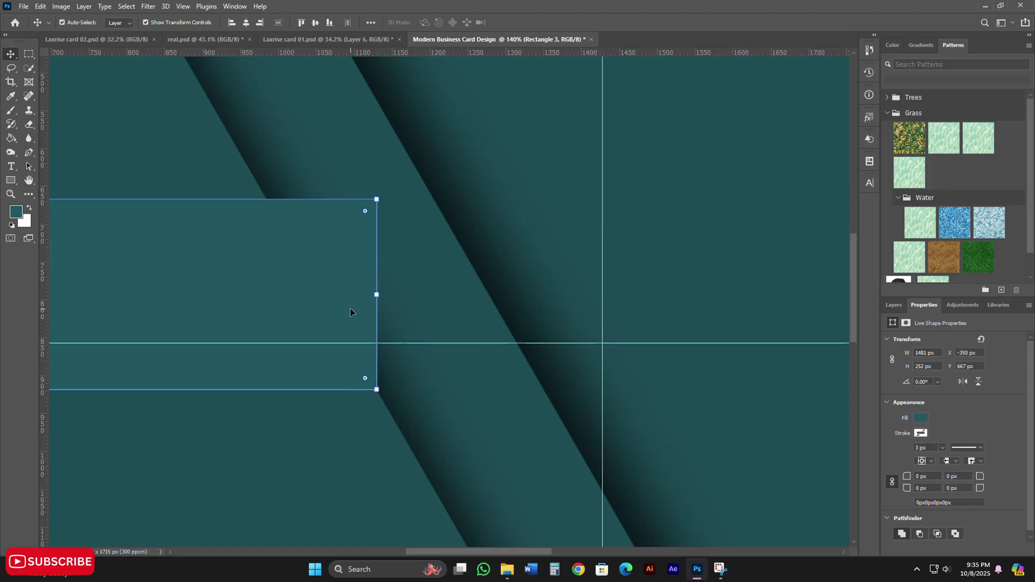
scroll(350, 308, down, 1)
right_click(347, 302)
click(378, 360)
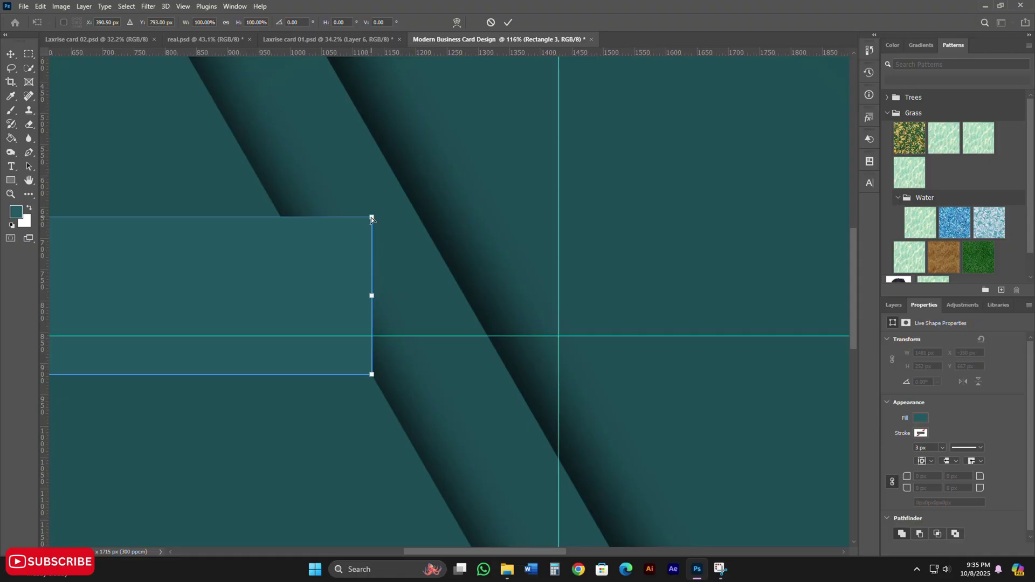
Slant the bar's right end along the stripes and convert the shape to a path.
drag(371, 218, 283, 220)
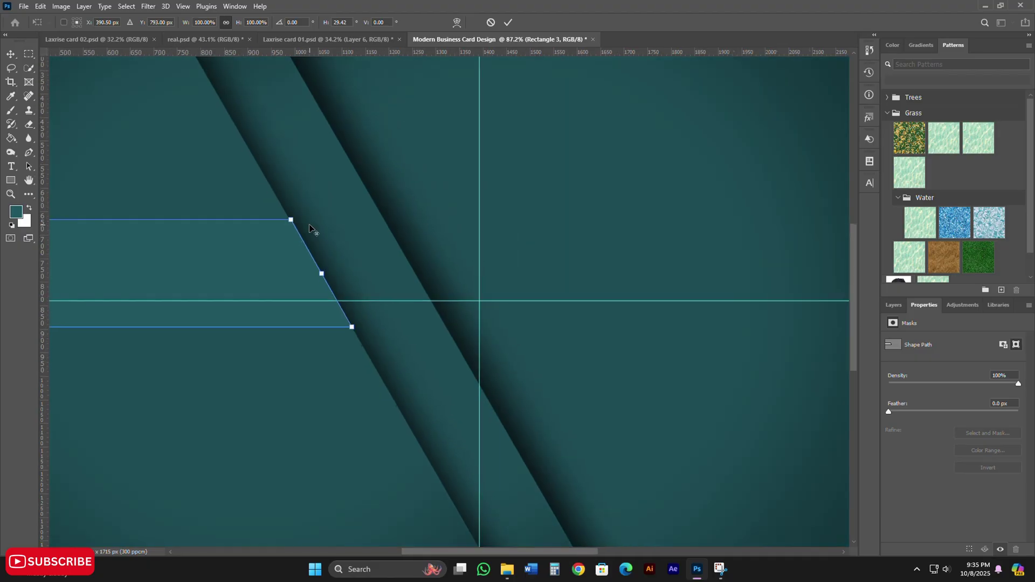
scroll(309, 224, down, 5)
scroll(315, 228, down, 1)
click(11, 54)
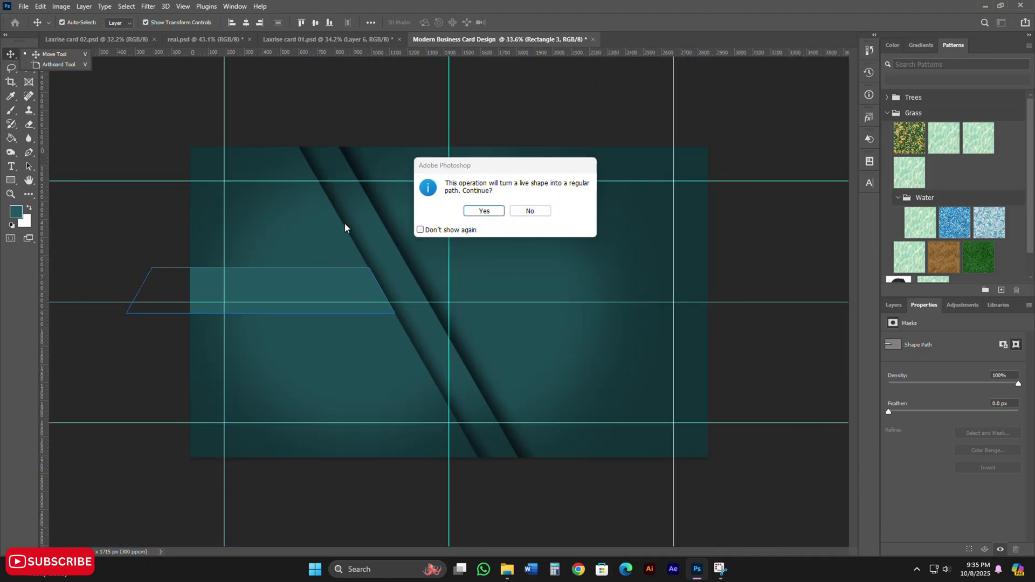
click(473, 212)
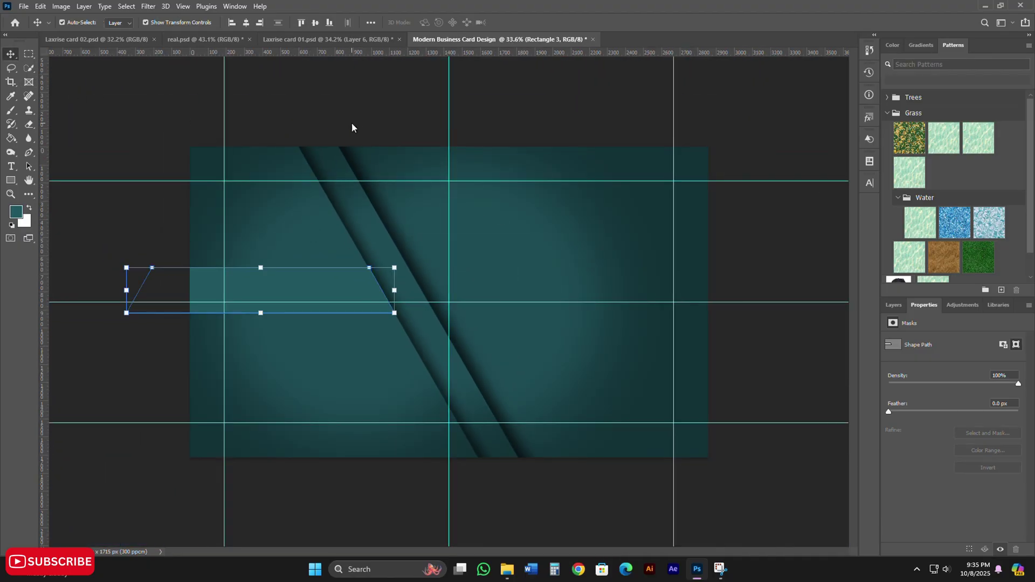
click(386, 104)
scroll(324, 269, up, 2)
Add a Gradient Overlay to the Rectangle 3 bar and make its left stop gold.
click(324, 281)
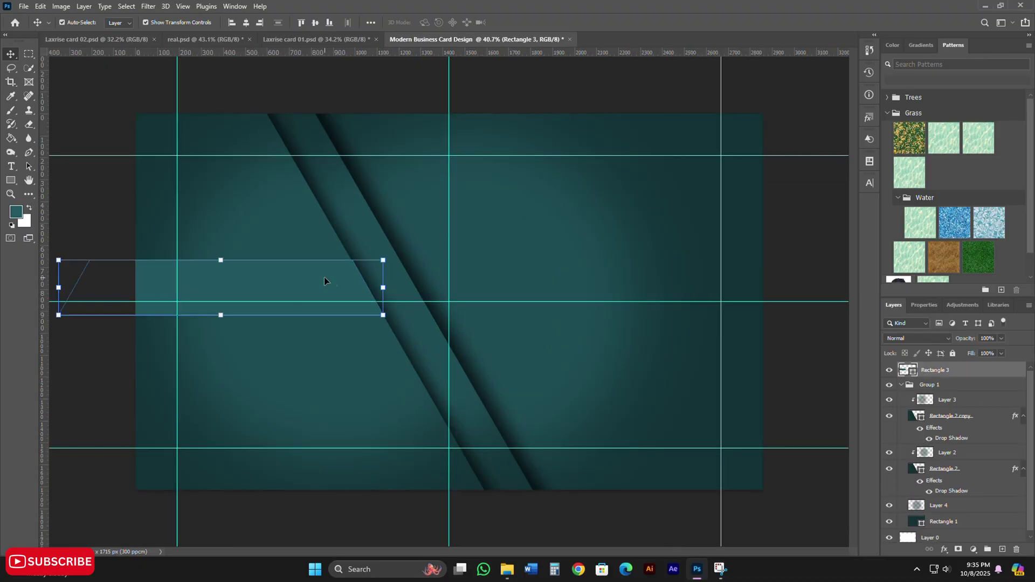
click(945, 550)
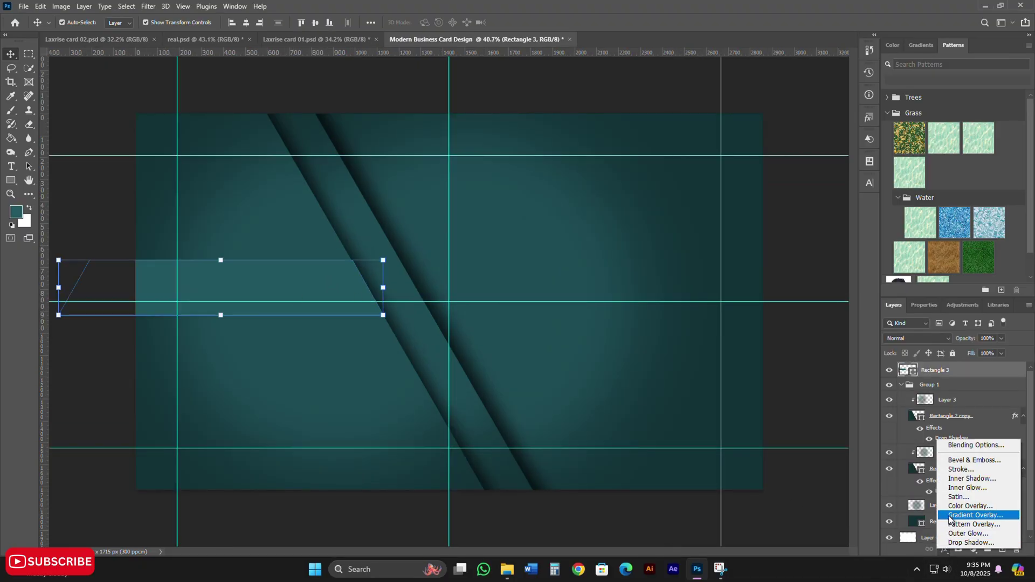
click(966, 516)
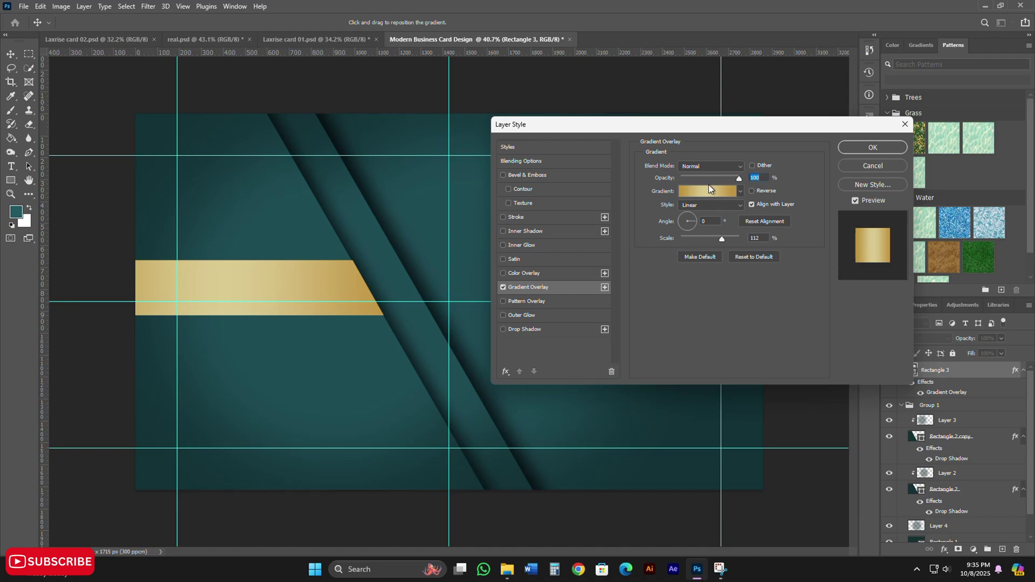
click(709, 192)
click(735, 330)
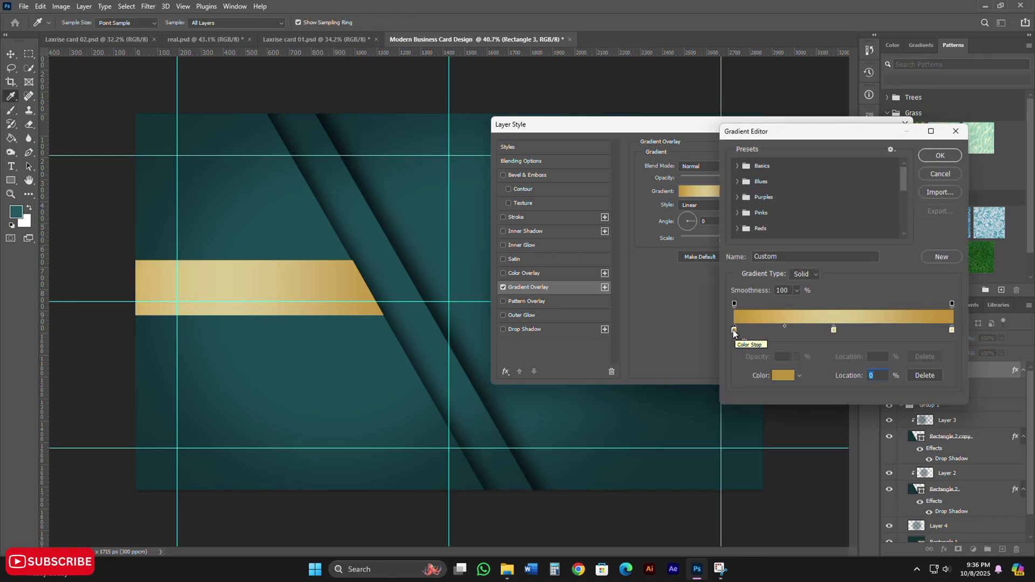
double_click(735, 331)
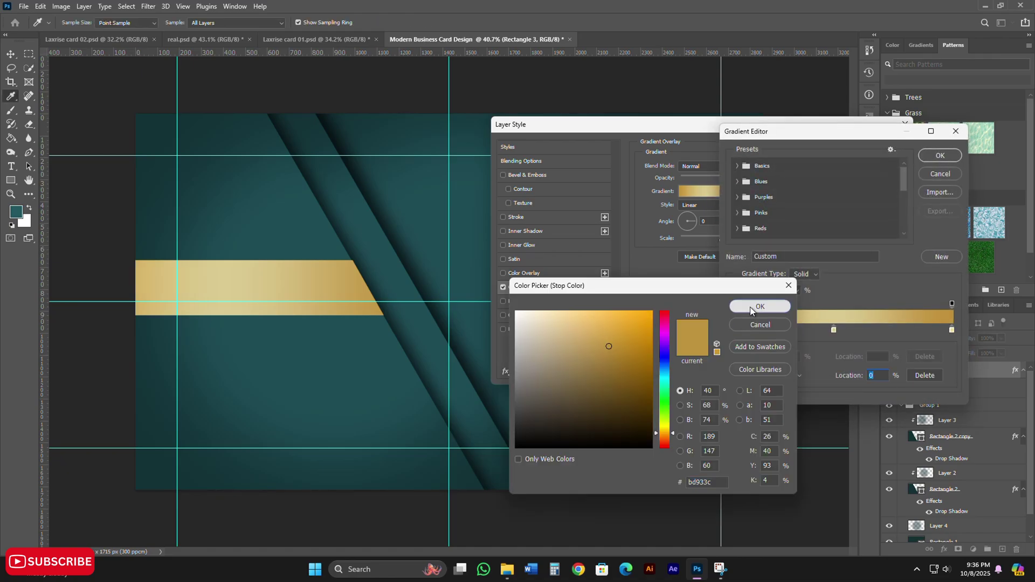
click(750, 307)
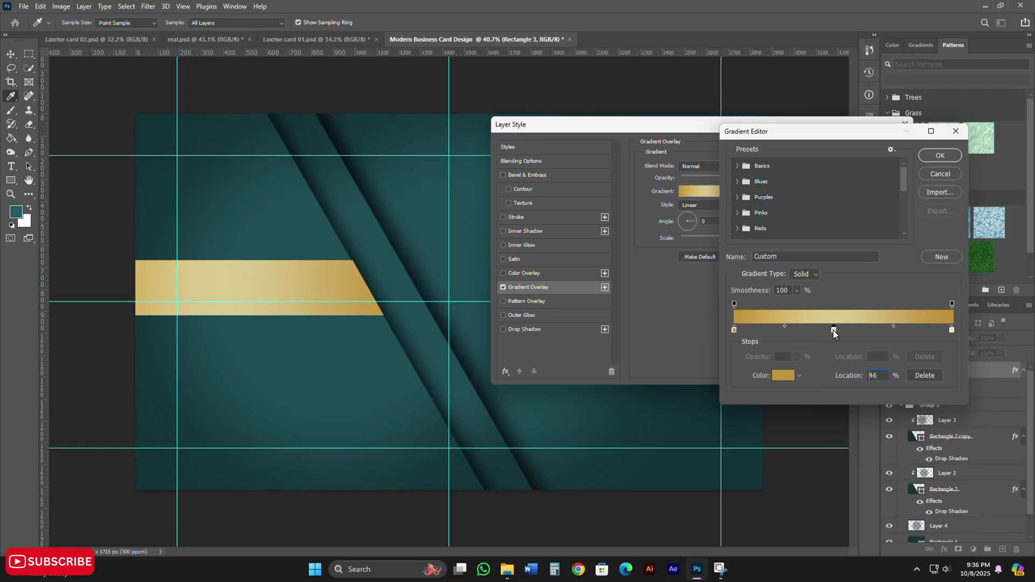
Shift the middle stop right, add a stop at 15%, and apply the gold gradient.
drag(833, 330, 862, 333)
mouse_move(736, 331)
mouse_down()
mouse_move(756, 335)
mouse_move(717, 338)
mouse_move(767, 331)
mouse_up()
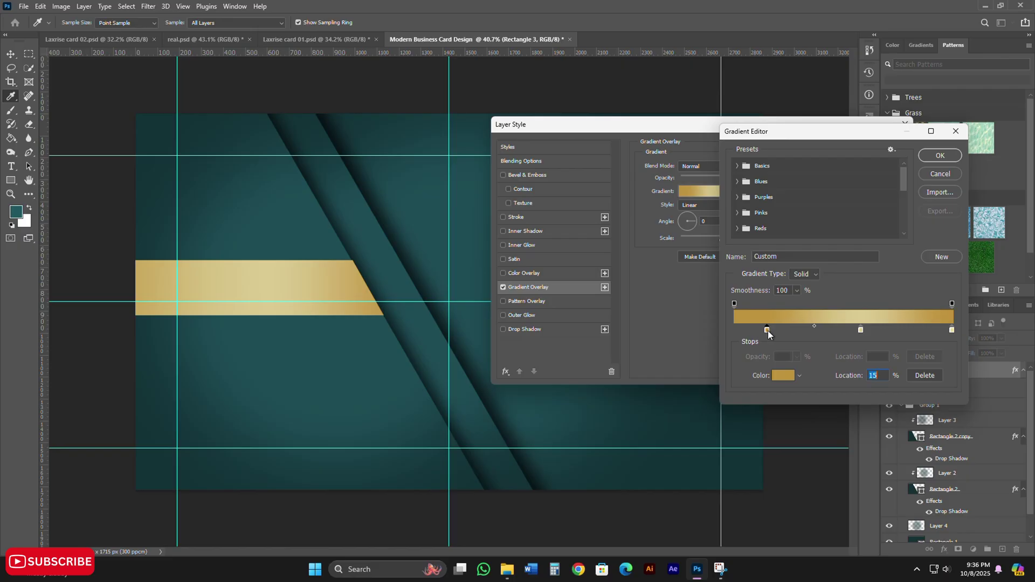
click(950, 155)
click(876, 148)
key(v)
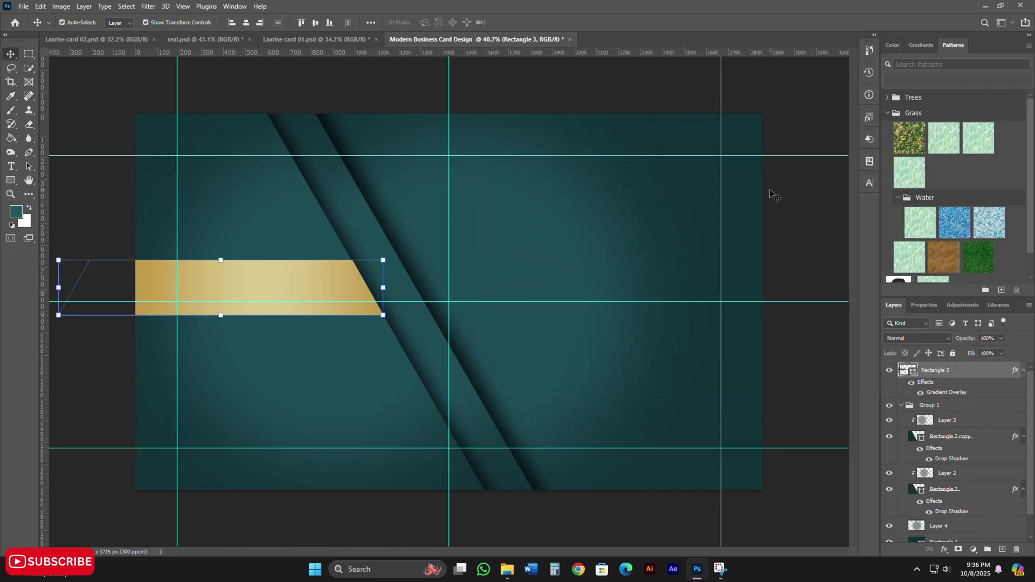
key(ctrl+0)
Nudge the gold bar right and add a new empty layer in the group.
drag(313, 275, 330, 276)
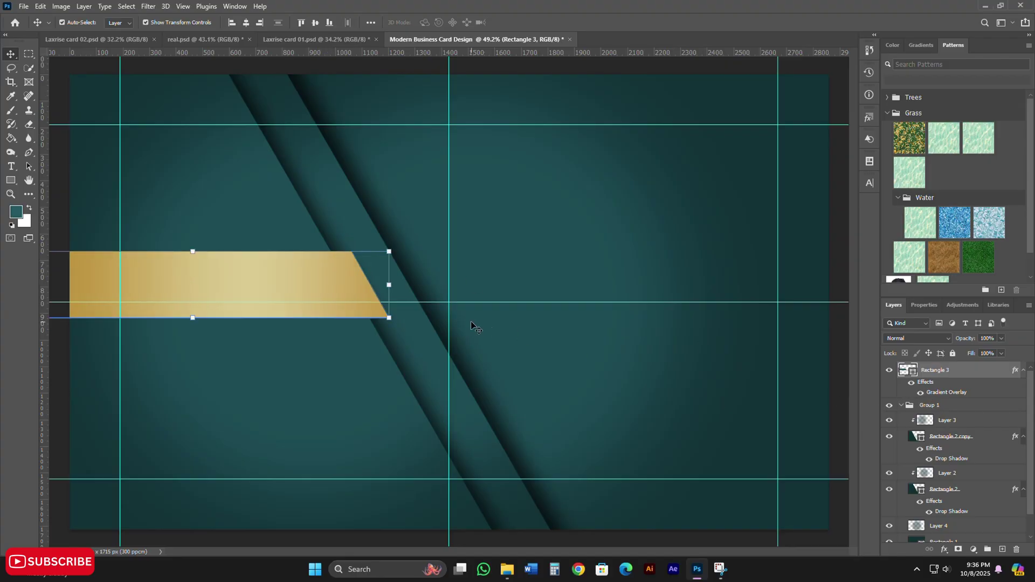
click(458, 405)
click(1003, 549)
scroll(189, 231, up, 2)
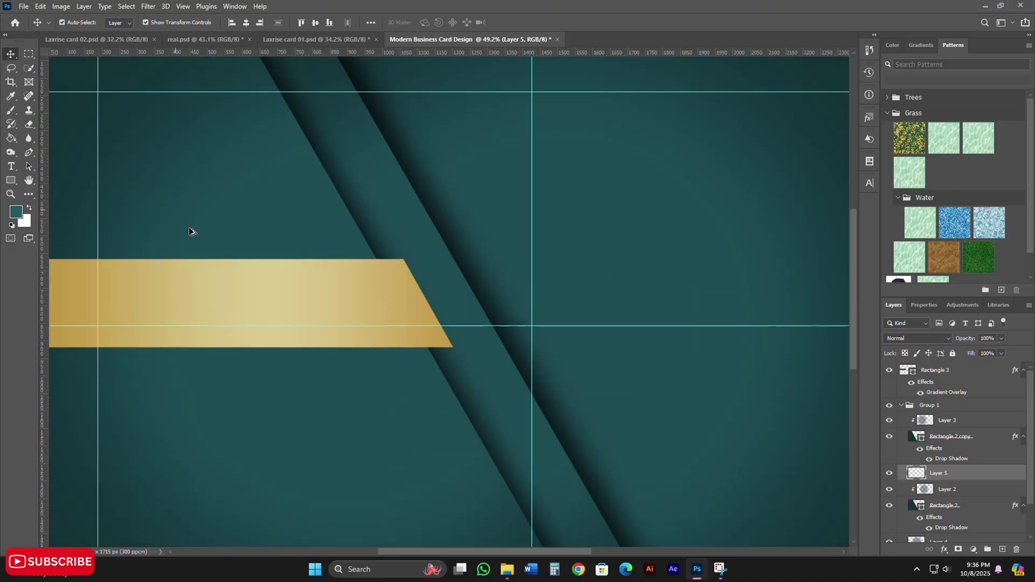
Draw the folded-tip shape below the gold bar's lower-right corner with the pen tool.
right_click(29, 153)
click(70, 151)
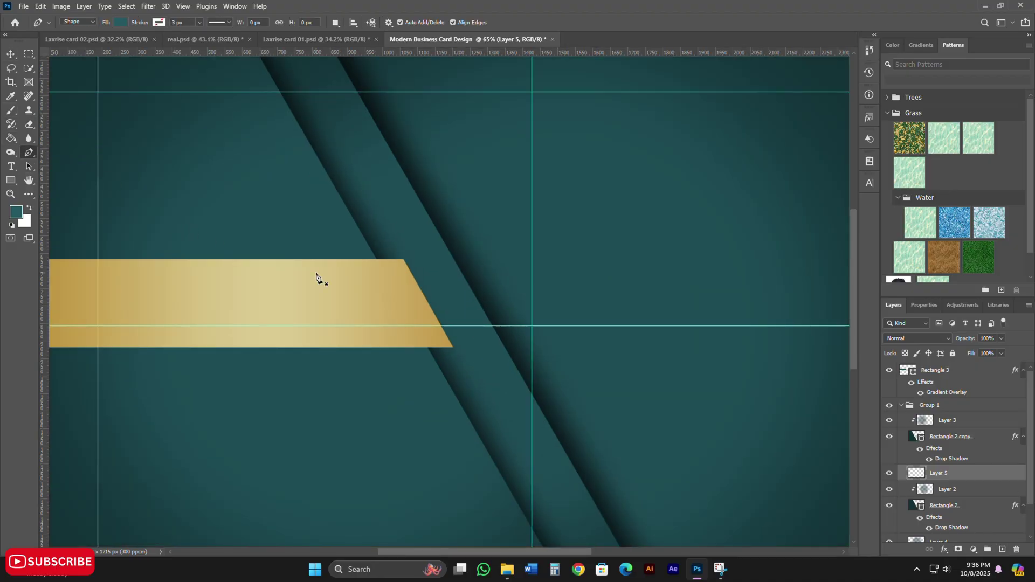
scroll(464, 342, up, 1)
scroll(453, 322, up, 3)
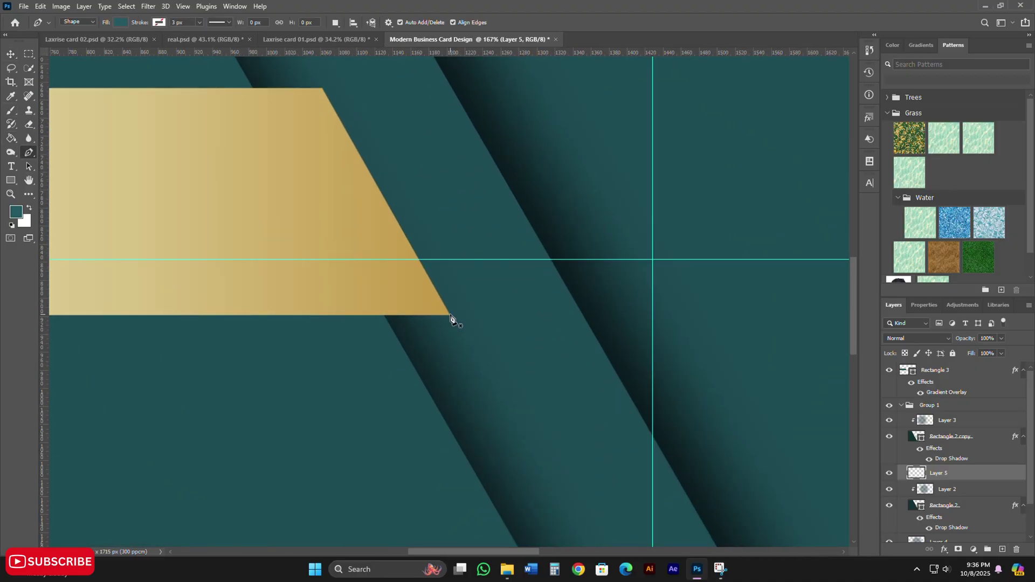
click(450, 314)
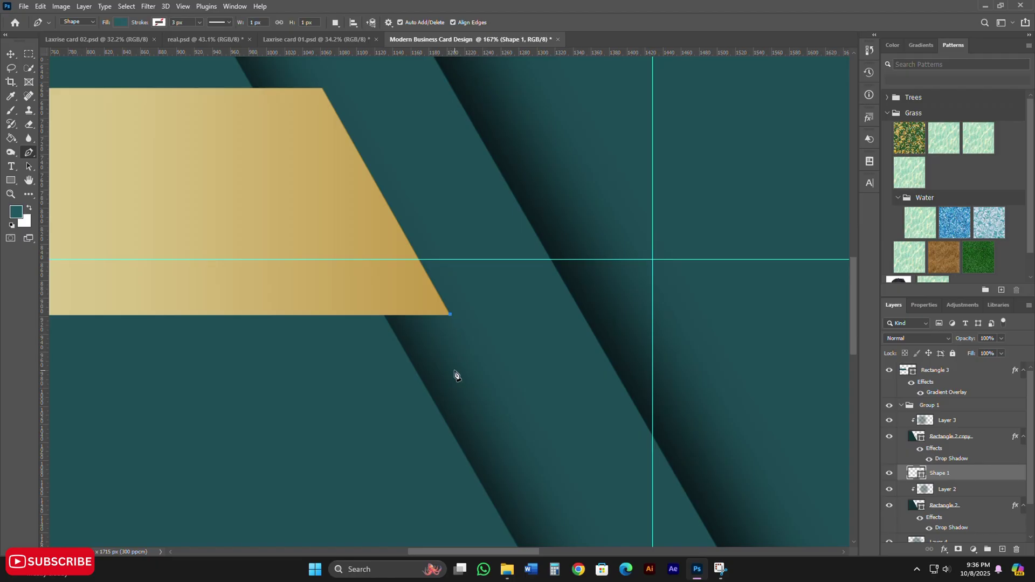
click(447, 442)
scroll(190, 193, down, 2)
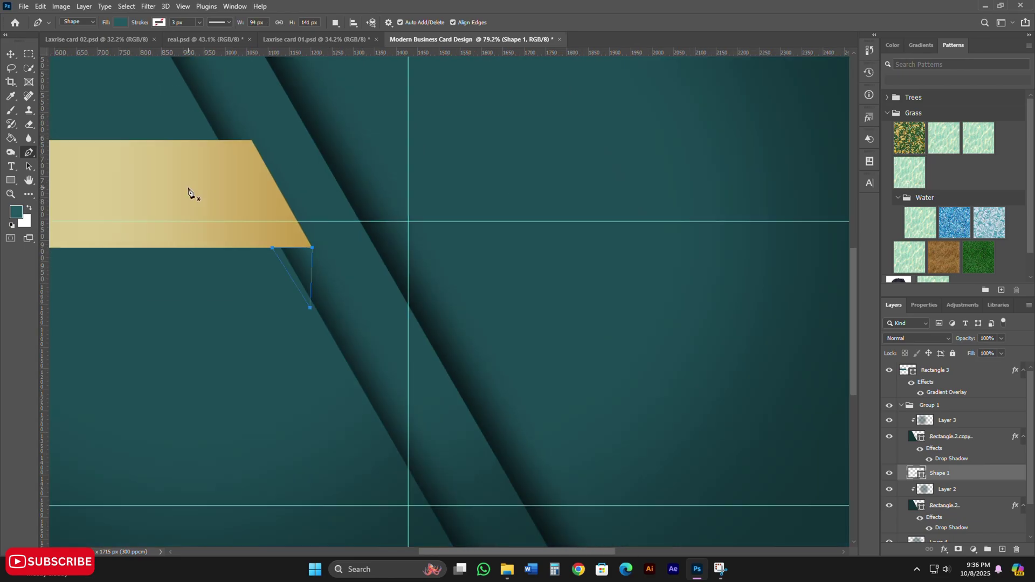
click(11, 54)
scroll(949, 458, down, 2)
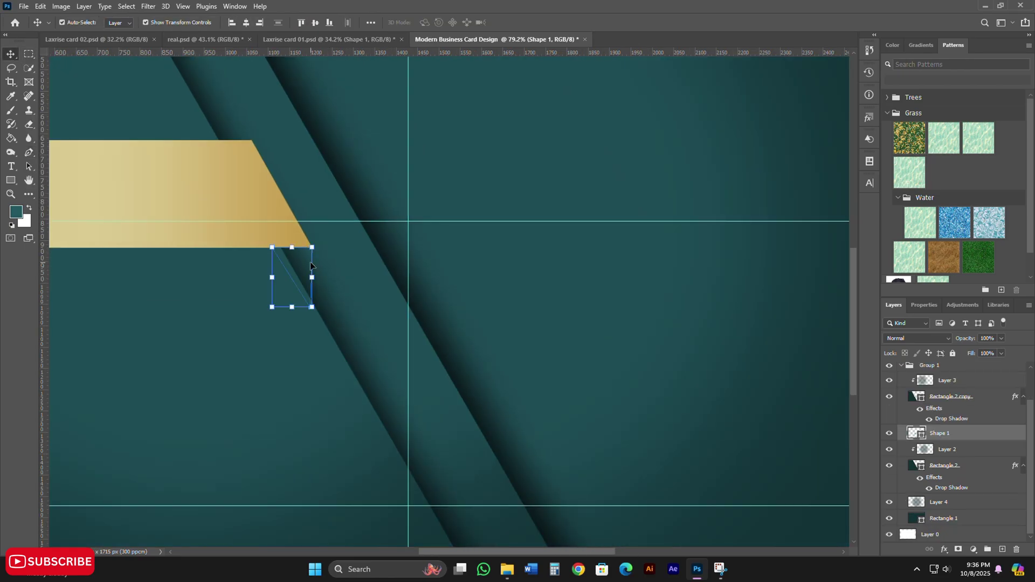
Give the folded-tip shape a Gradient Overlay.
click(944, 549)
click(966, 512)
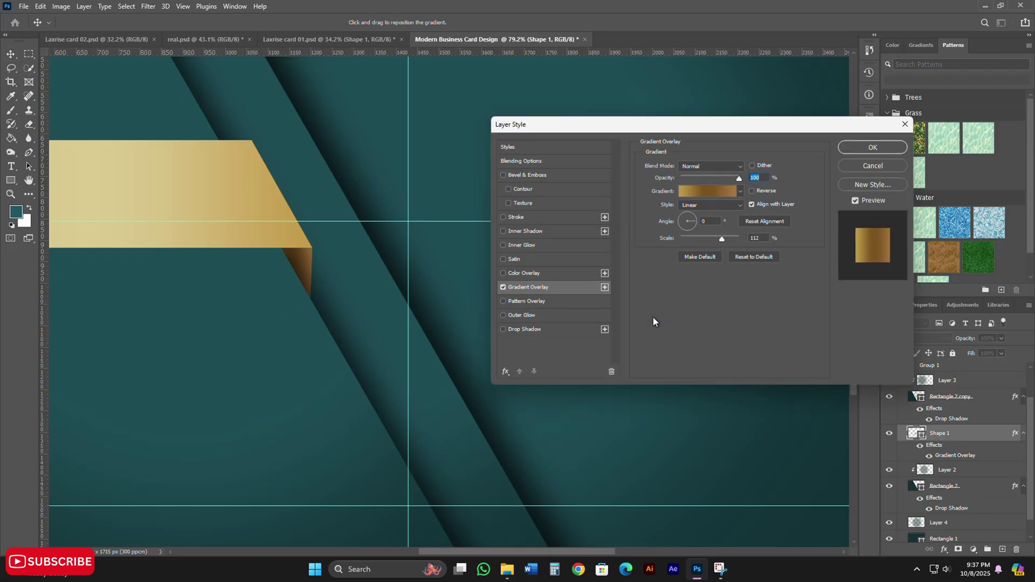
drag(706, 130, 689, 151)
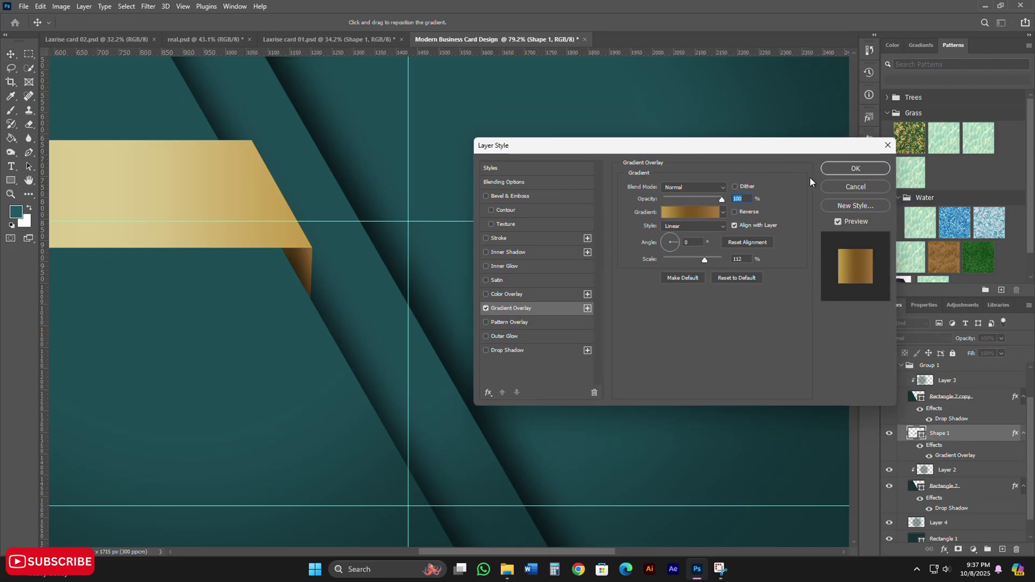
click(846, 172)
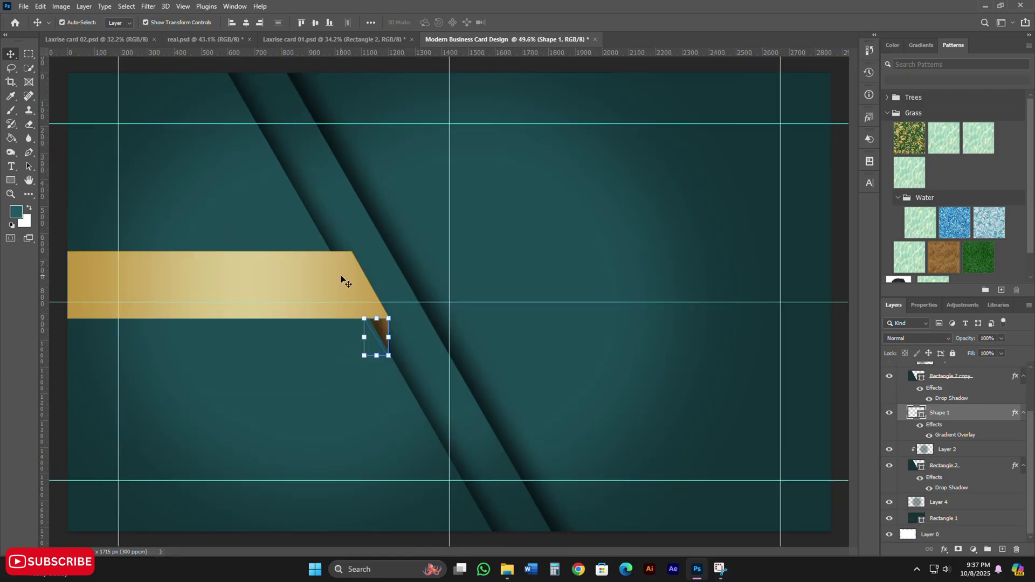
Add a drop shadow with Spread 24 to the gold ribbon.
click(944, 549)
click(954, 547)
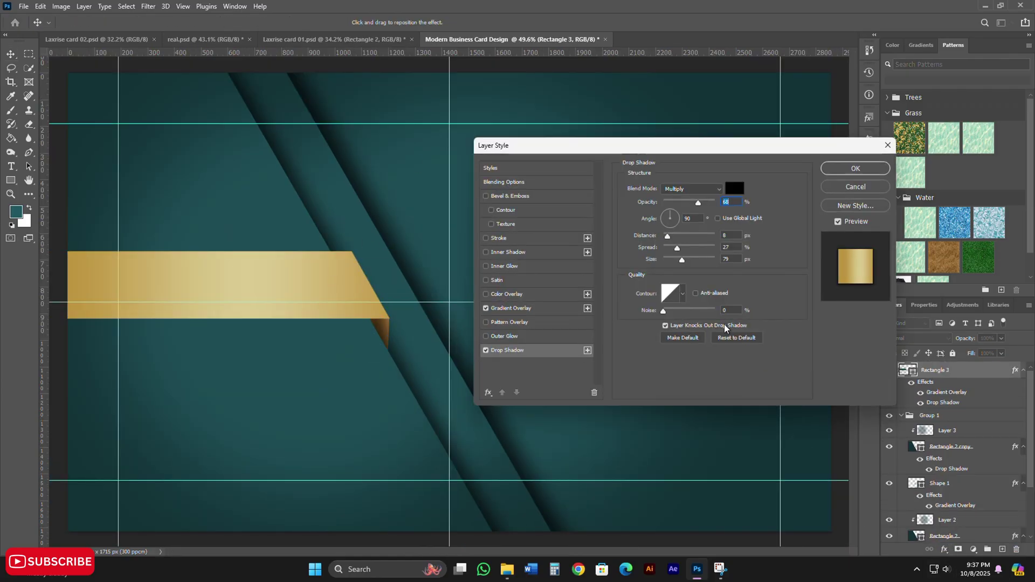
drag(678, 250, 677, 250)
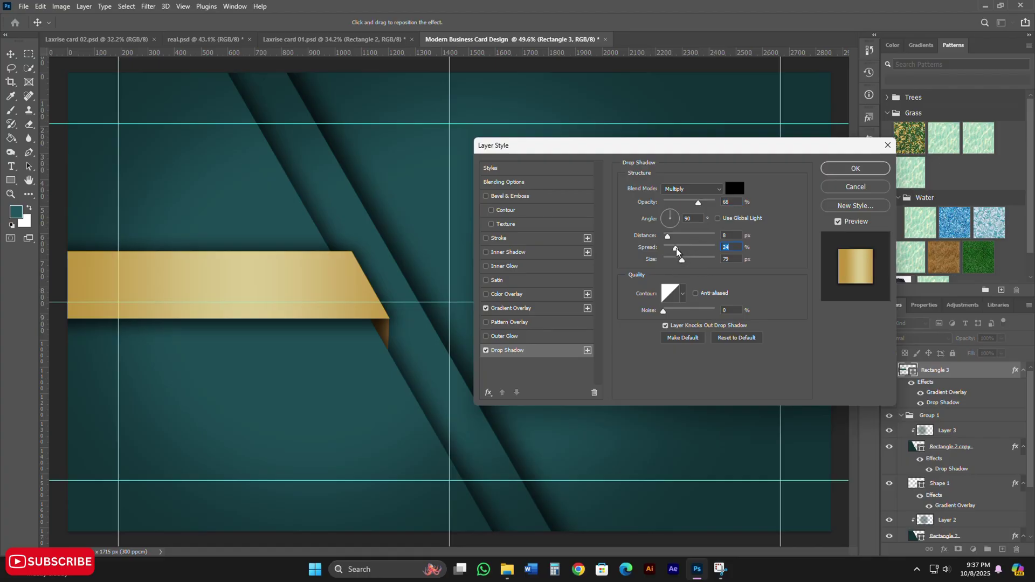
click(849, 172)
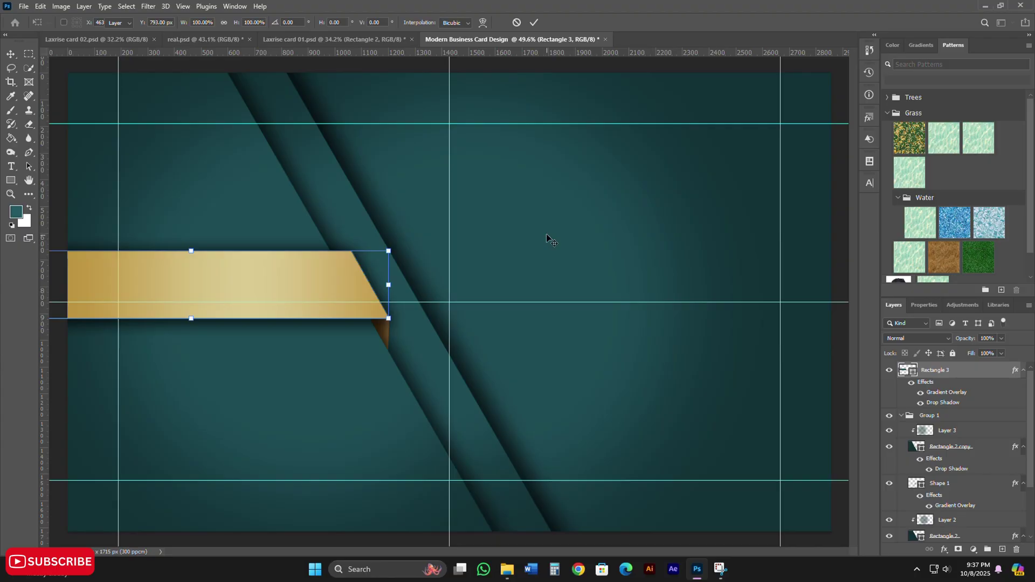
Add a drop shadow to the brown folded tip, Shape 1.
scroll(393, 335, up, 3)
click(385, 306)
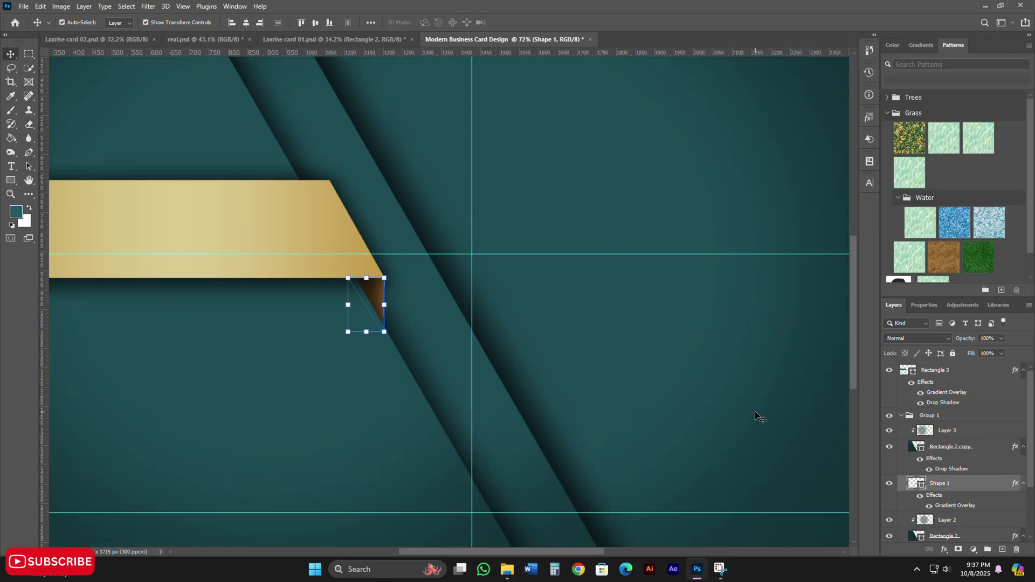
click(939, 550)
click(930, 533)
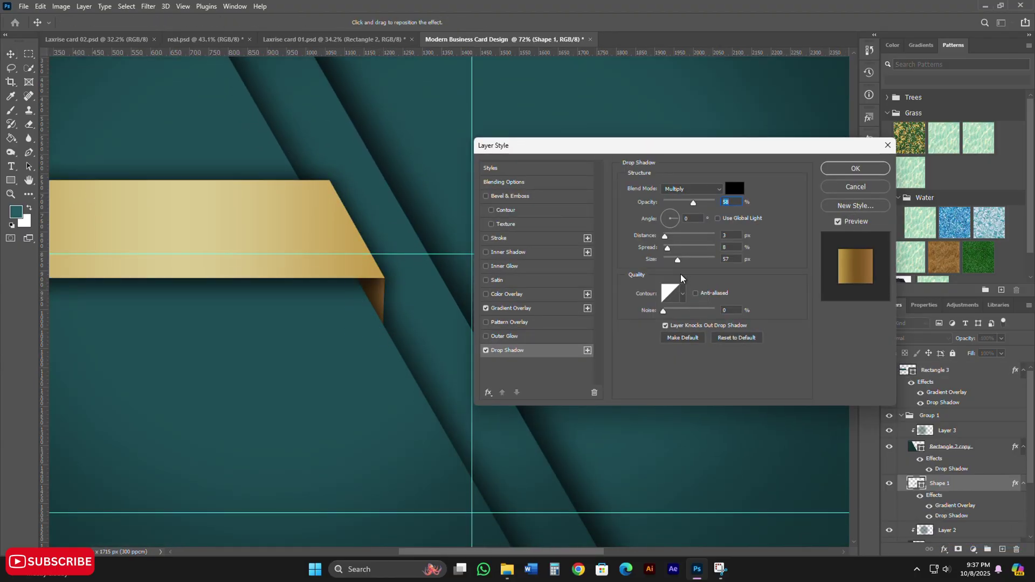
click(856, 168)
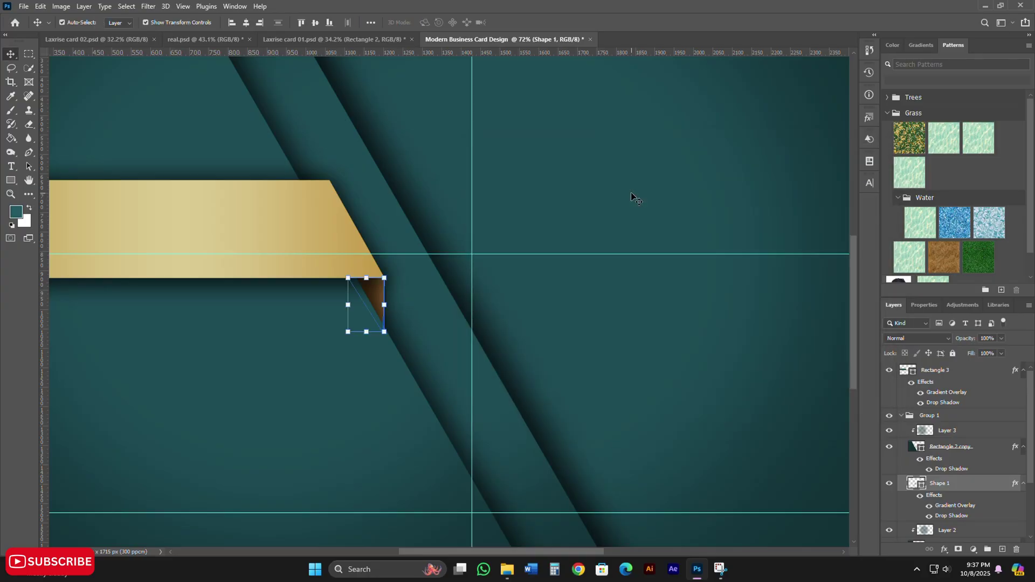
Check Layer 2, then reselect the gold ribbon layer.
click(417, 272)
scroll(418, 272, down, 3)
scroll(386, 322, up, 1)
scroll(386, 322, up, 2)
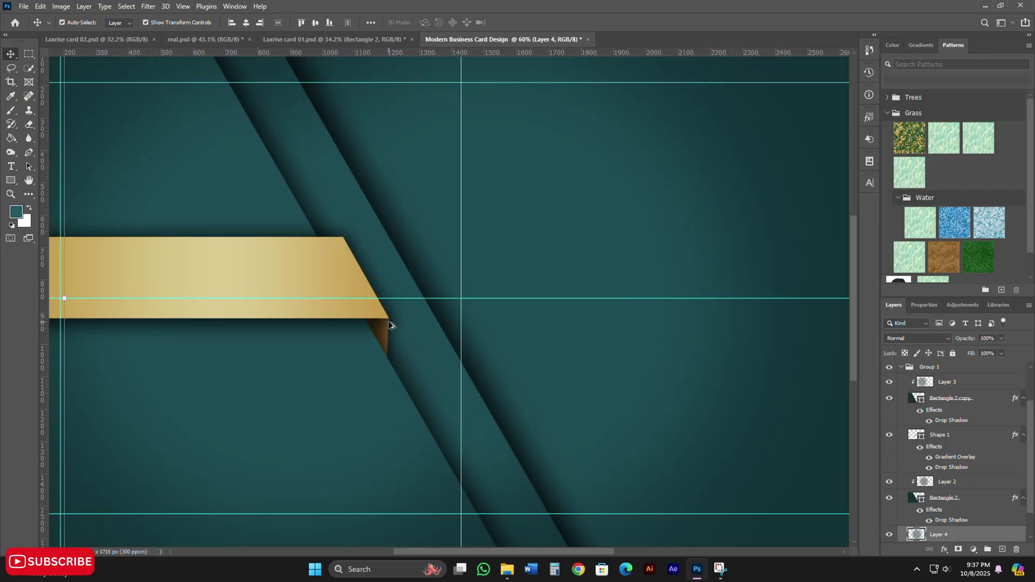
scroll(381, 338, up, 1)
scroll(386, 326, up, 2)
scroll(386, 325, down, 1)
click(354, 282)
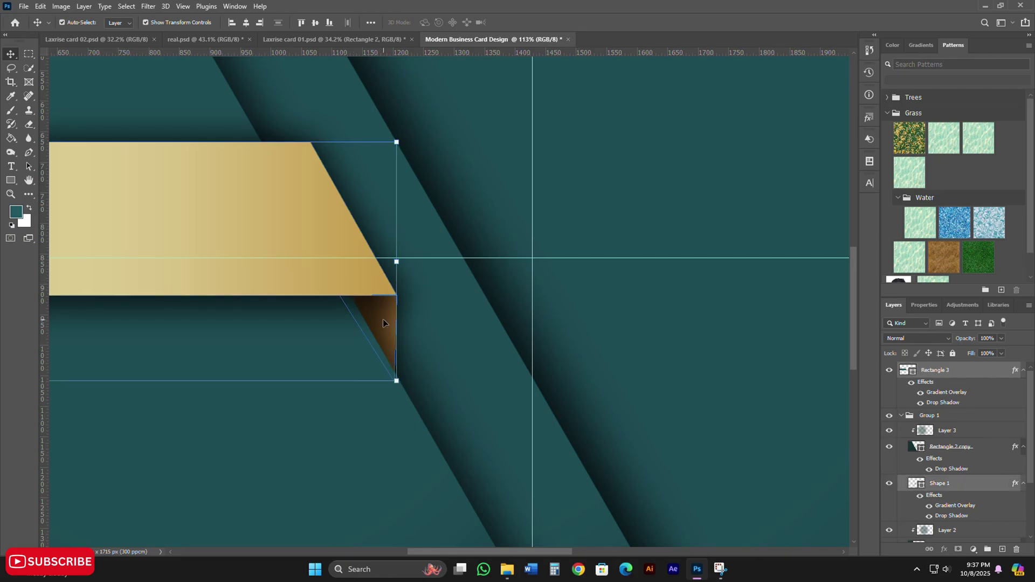
click(456, 314)
scroll(457, 317, down, 2)
scroll(456, 318, down, 2)
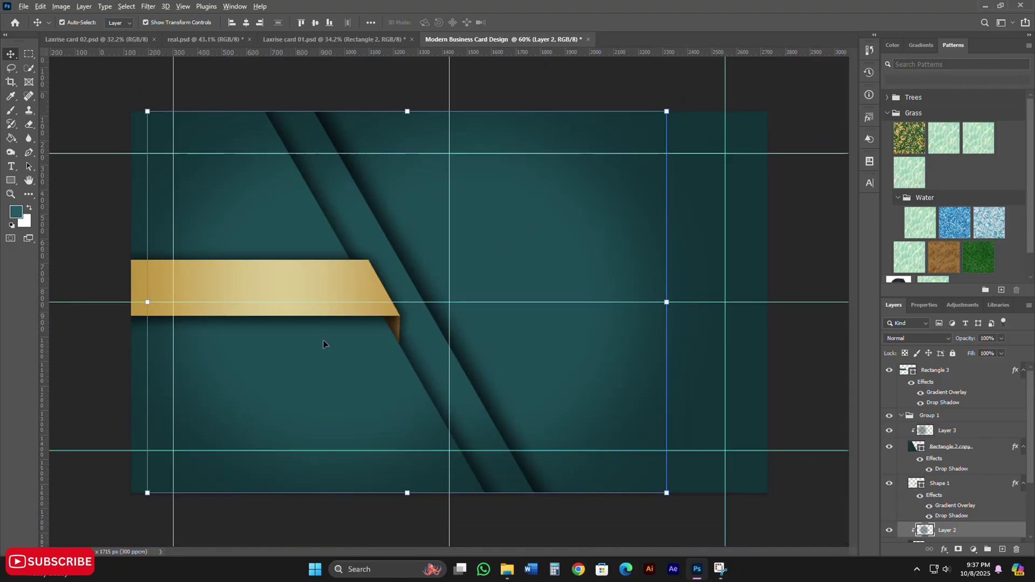
scroll(322, 341, down, 2)
click(119, 351)
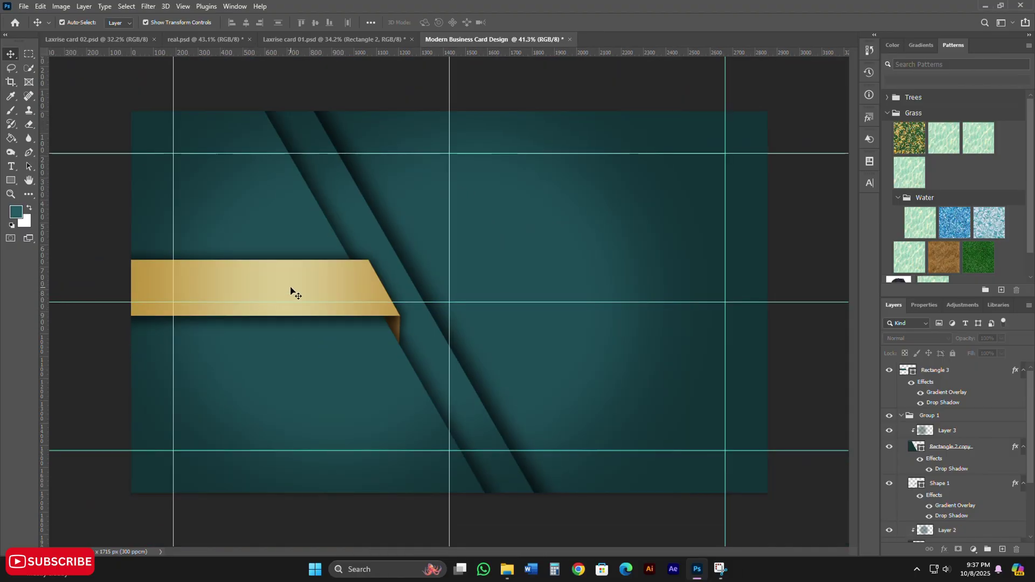
click(295, 291)
On a new layer, add placeholder text and set its font size to 30.
click(1004, 549)
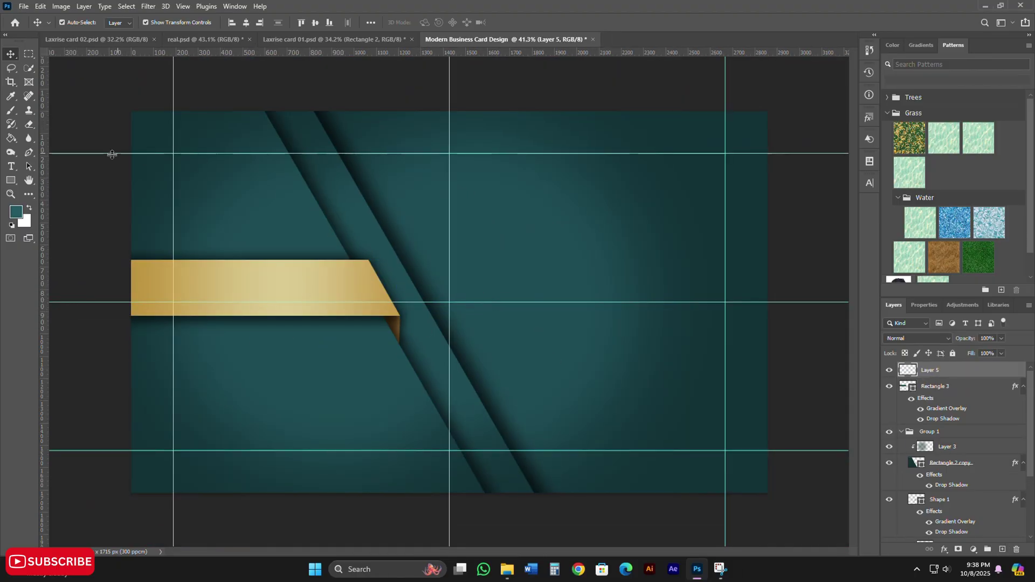
click(12, 169)
click(249, 263)
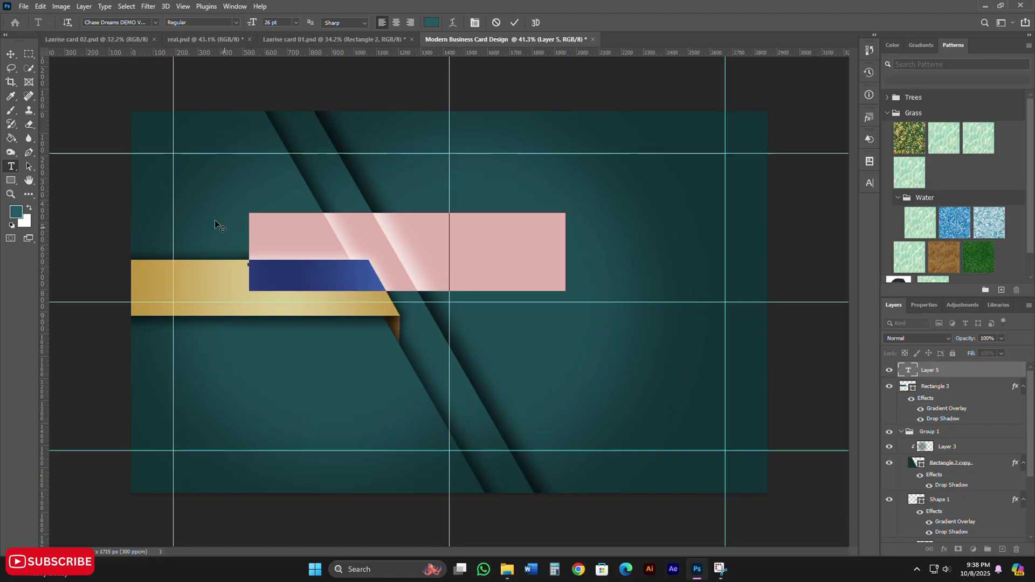
click(11, 53)
double_click(352, 237)
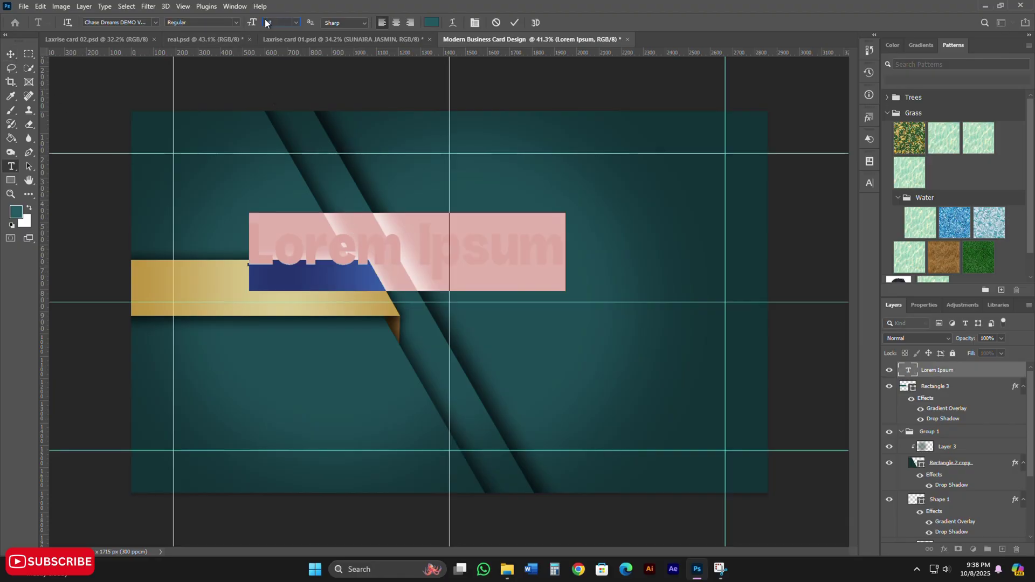
text(30)
key(Return)
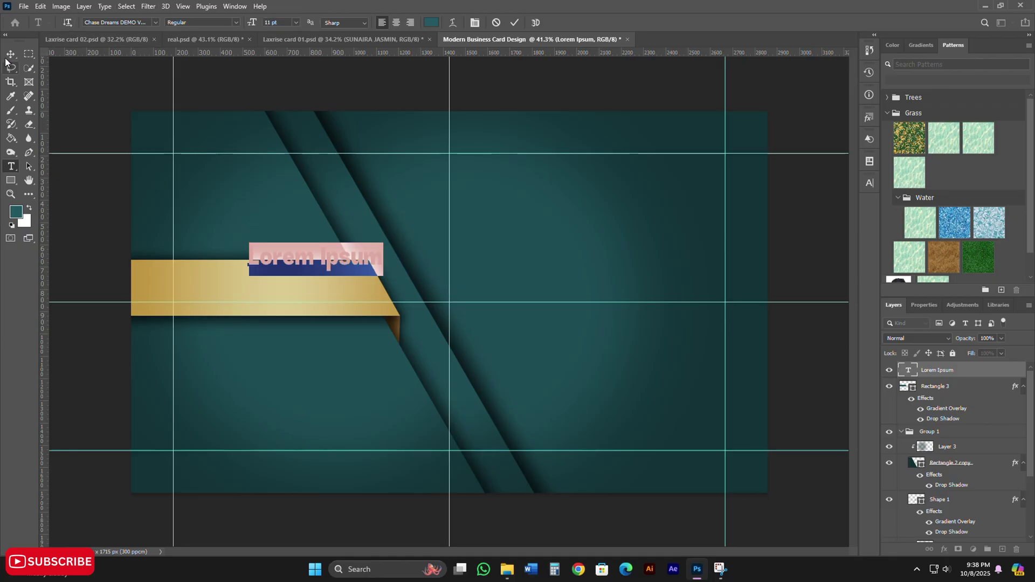
click(11, 54)
Move the text onto the gold ribbon and replace it with the cardholder's name.
drag(254, 263, 186, 285)
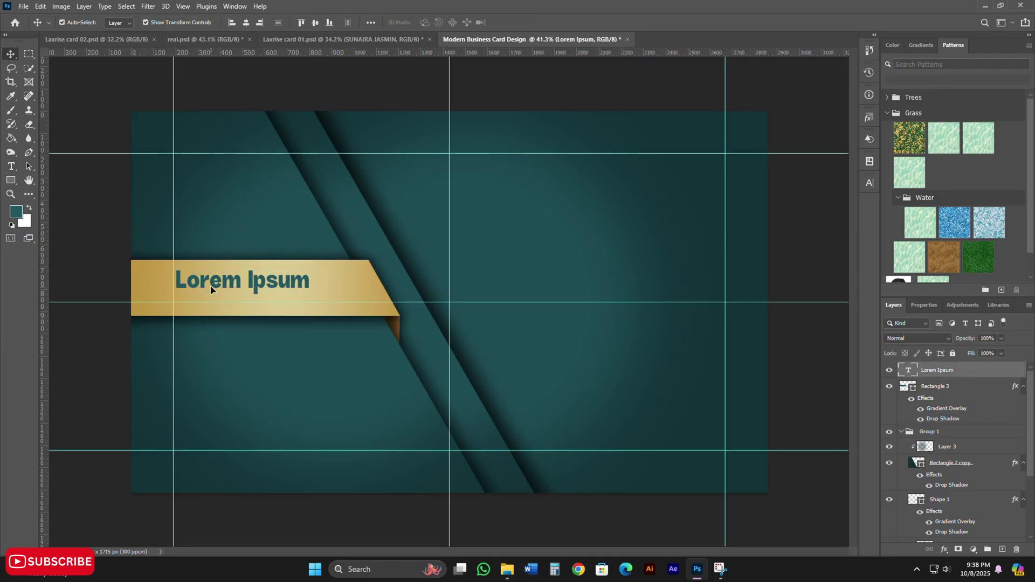
double_click(211, 285)
key(BackSpace)
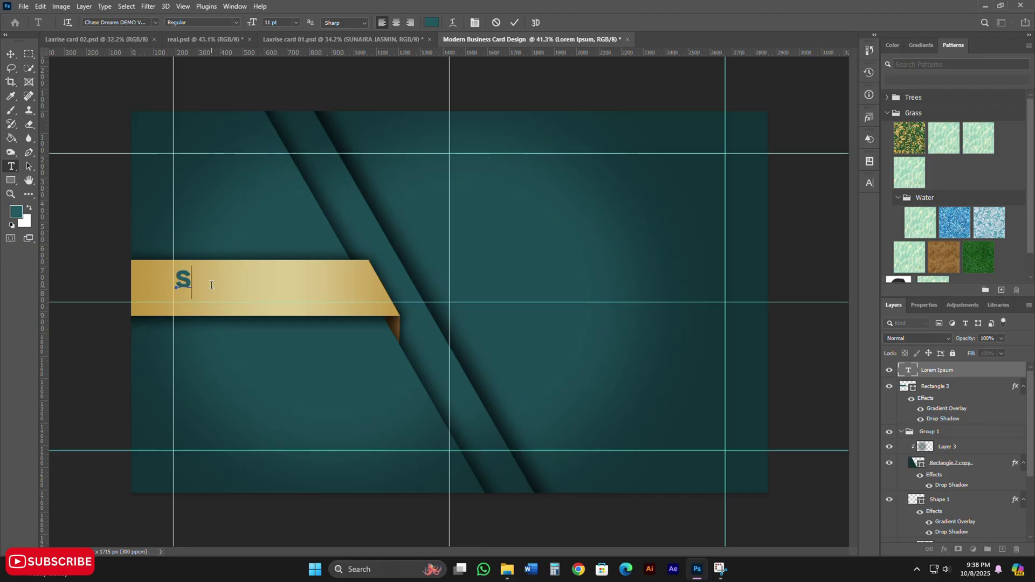
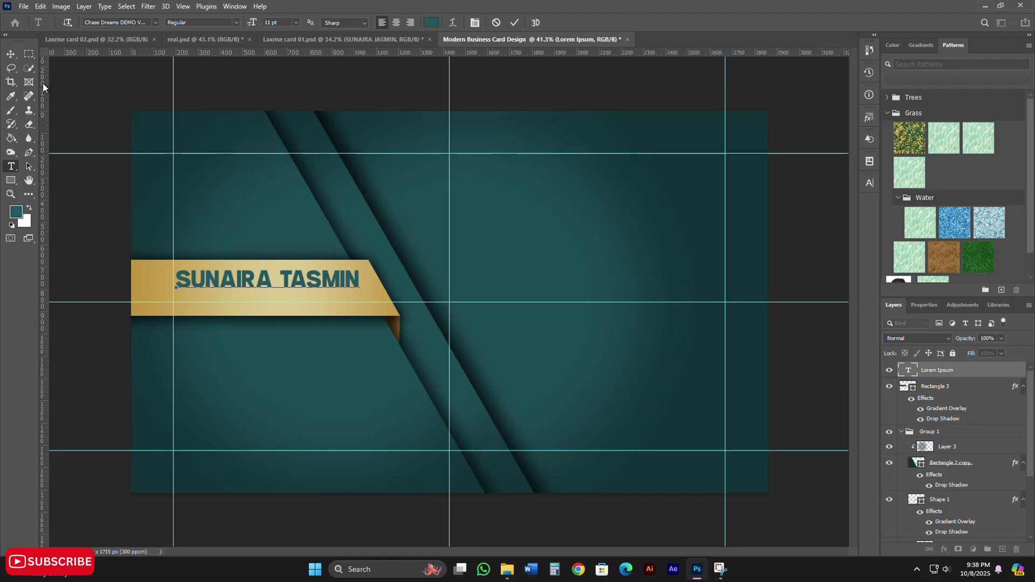
click(11, 54)
scroll(192, 277, up, 3)
drag(198, 275, 197, 271)
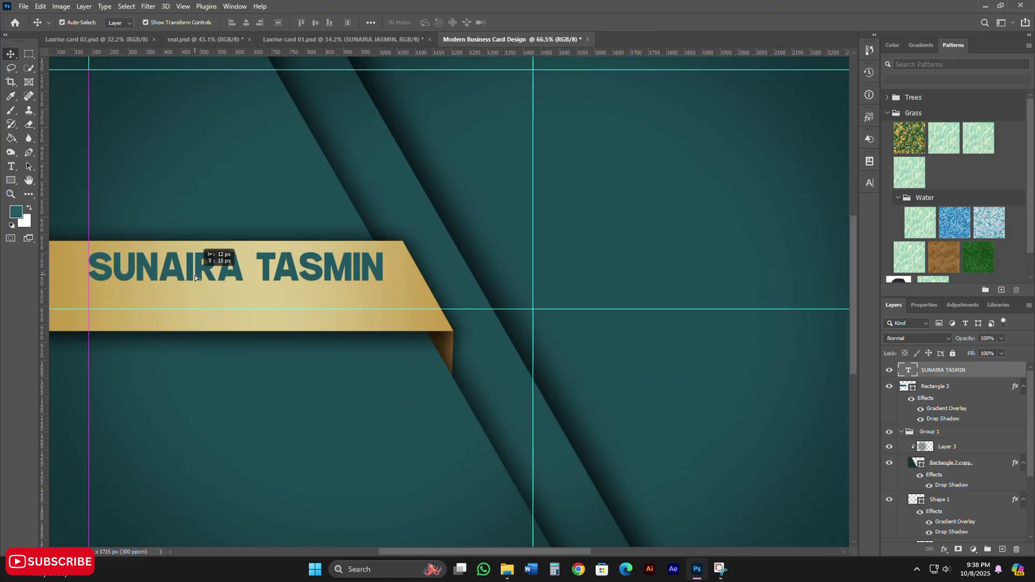
Give the name text a dark brown Gradient Overlay, then deselect Layer 3.
click(940, 548)
click(955, 514)
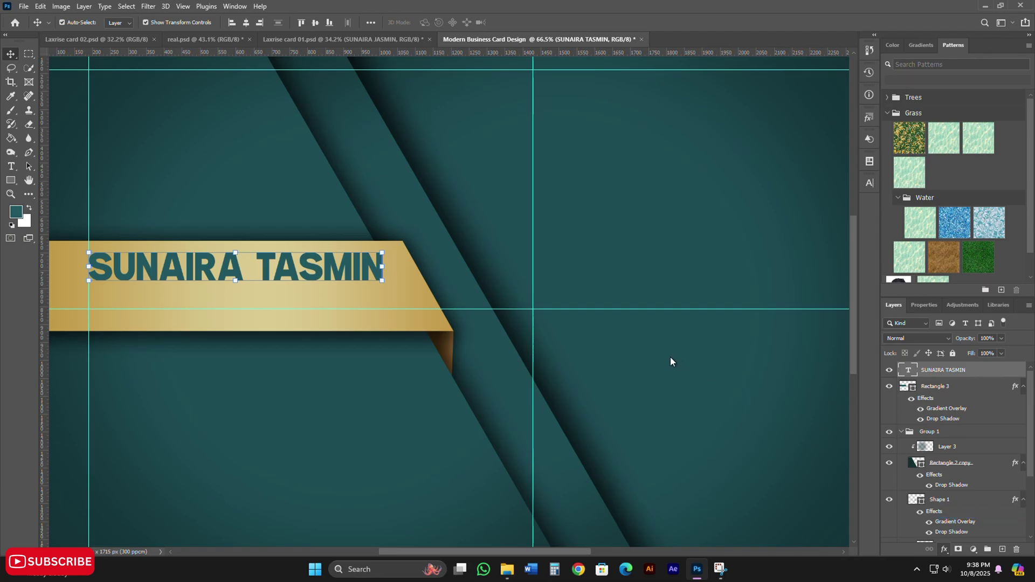
drag(628, 151, 610, 158)
click(667, 221)
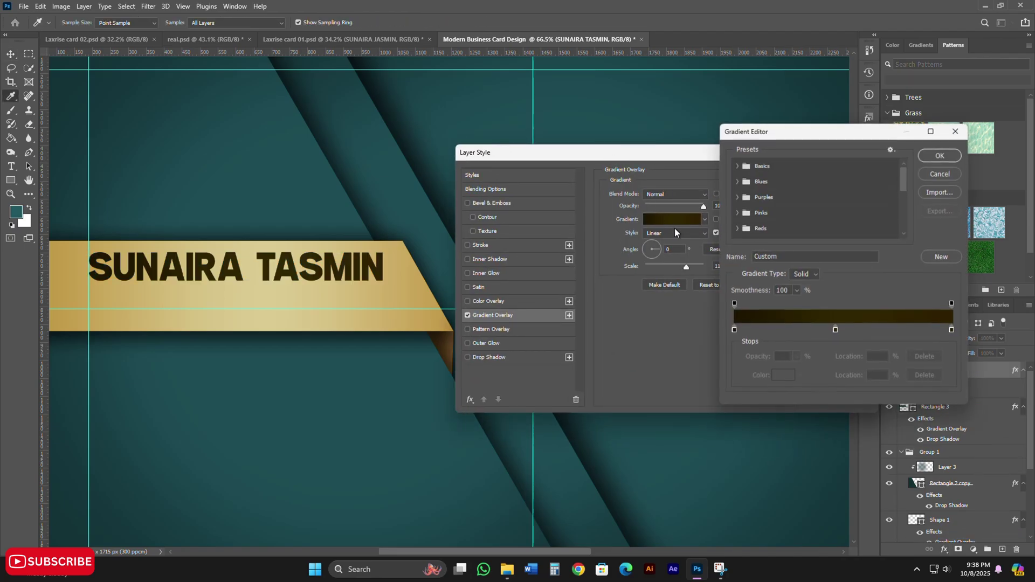
click(925, 160)
click(837, 175)
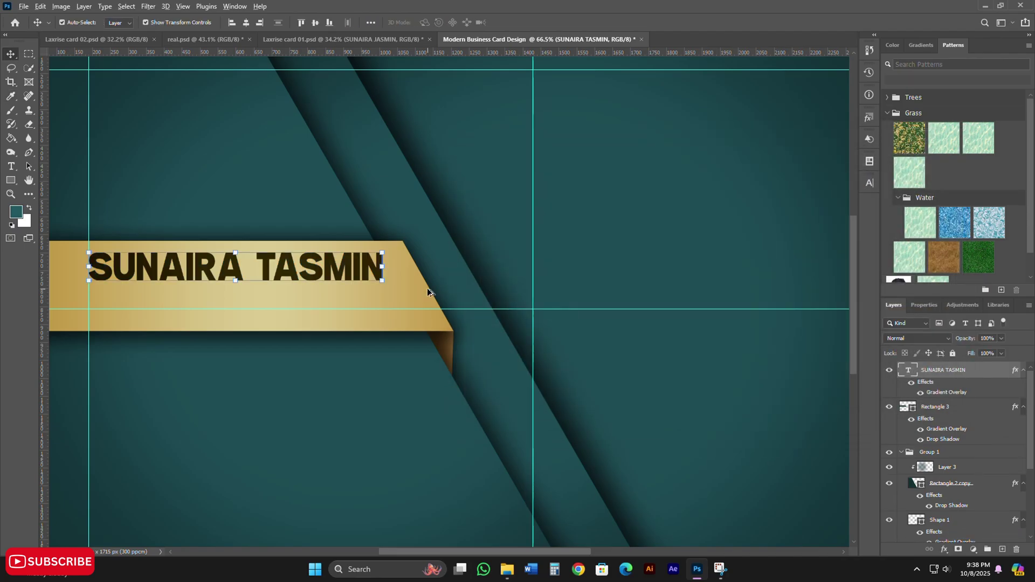
scroll(428, 290, down, 1)
click(358, 363)
scroll(298, 294, down, 1)
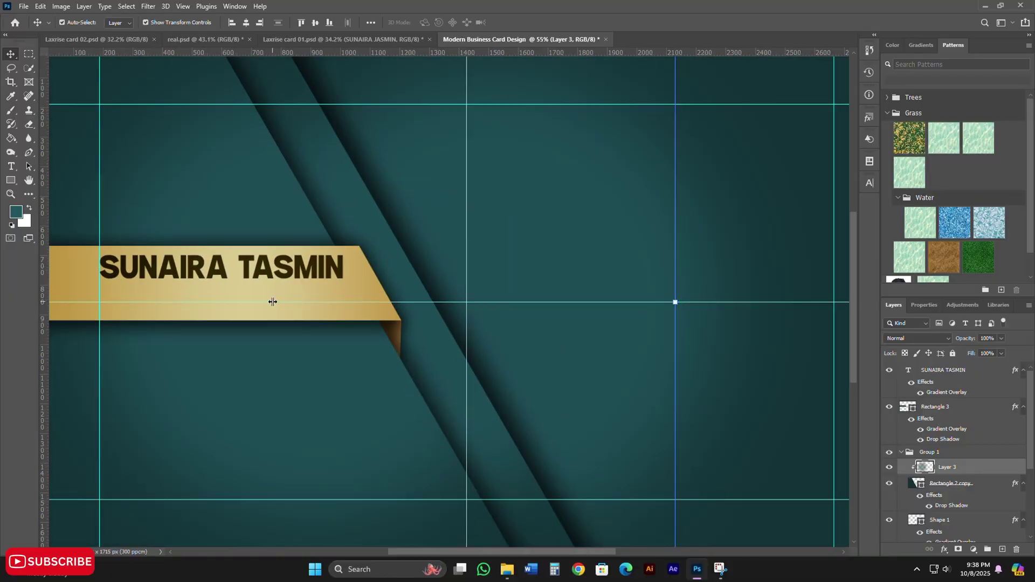
scroll(302, 313, down, 2)
click(160, 314)
Duplicate the name line below itself and change it to 'GRAPHIC DESIGNER'.
scroll(254, 276, up, 1)
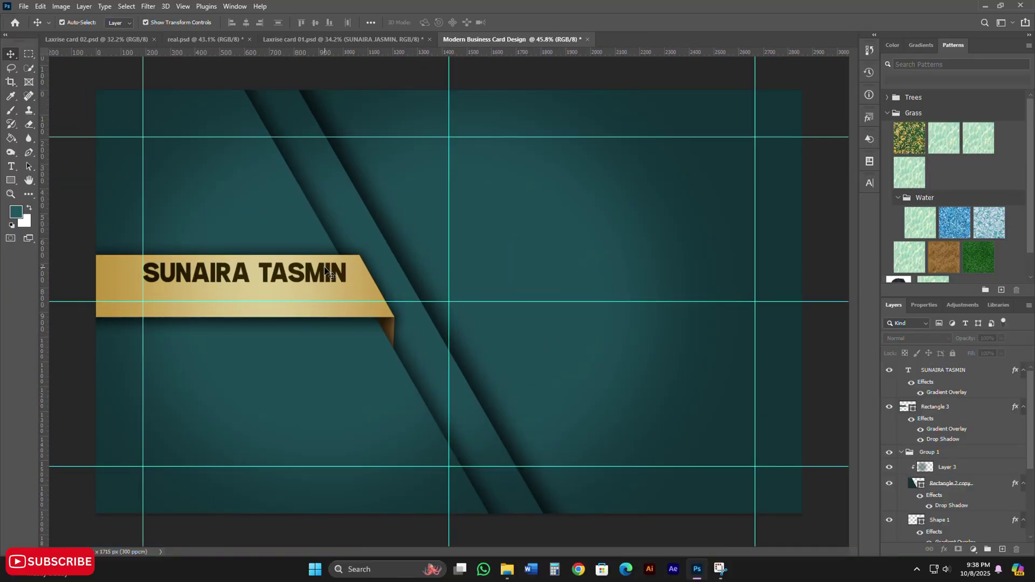
scroll(244, 272, up, 1)
drag(255, 277, 256, 300)
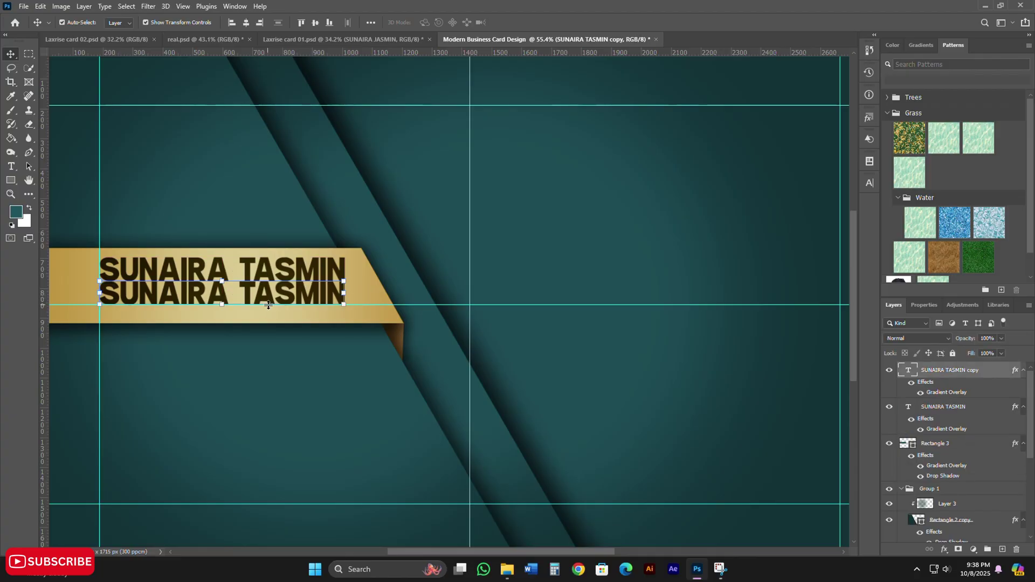
scroll(280, 301, up, 1)
double_click(272, 296)
scroll(272, 296, down, 1)
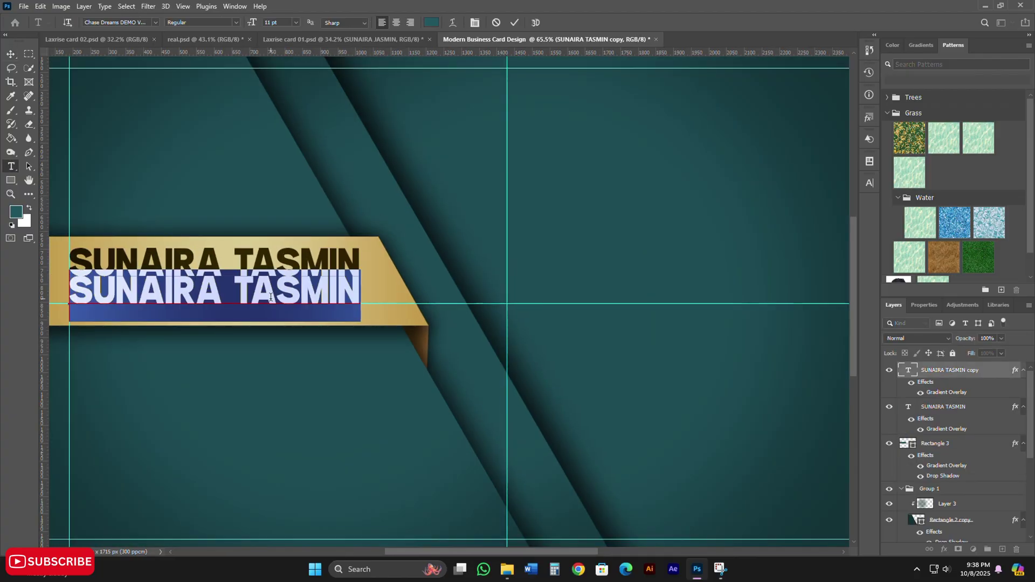
key(BackSpace)
text(G)
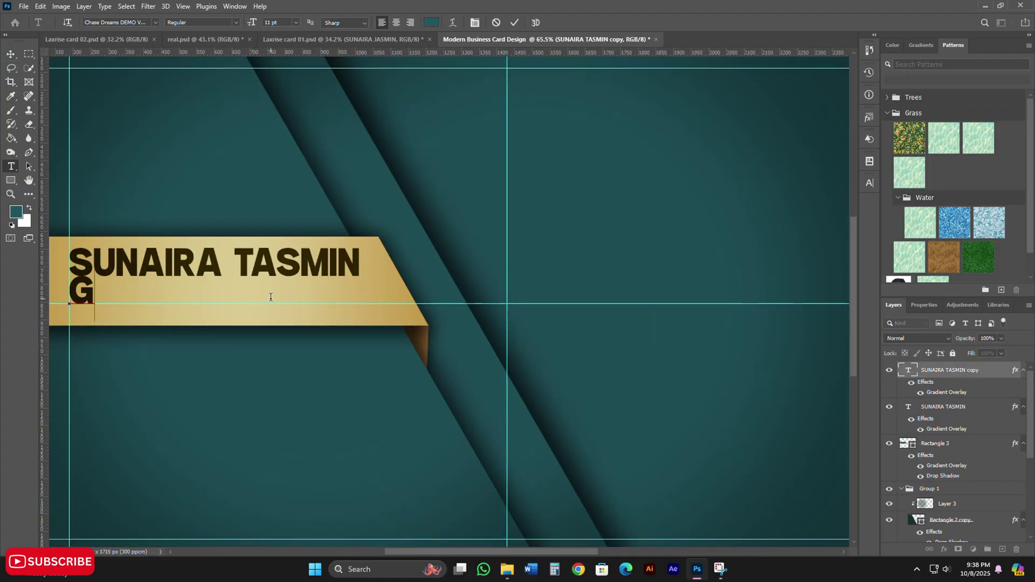
text(RAPHIC DE)
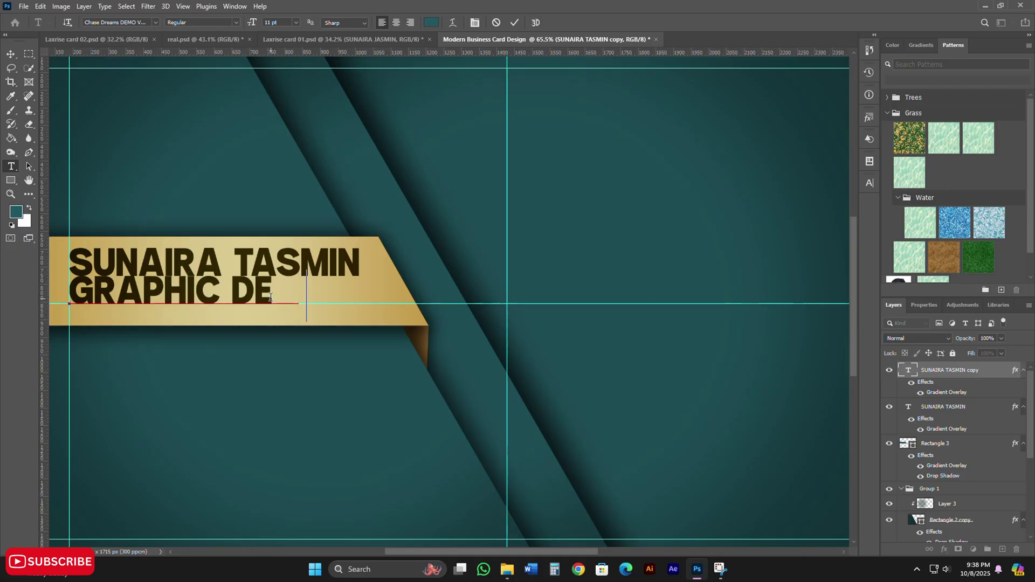
text(SIGNER)
click(10, 54)
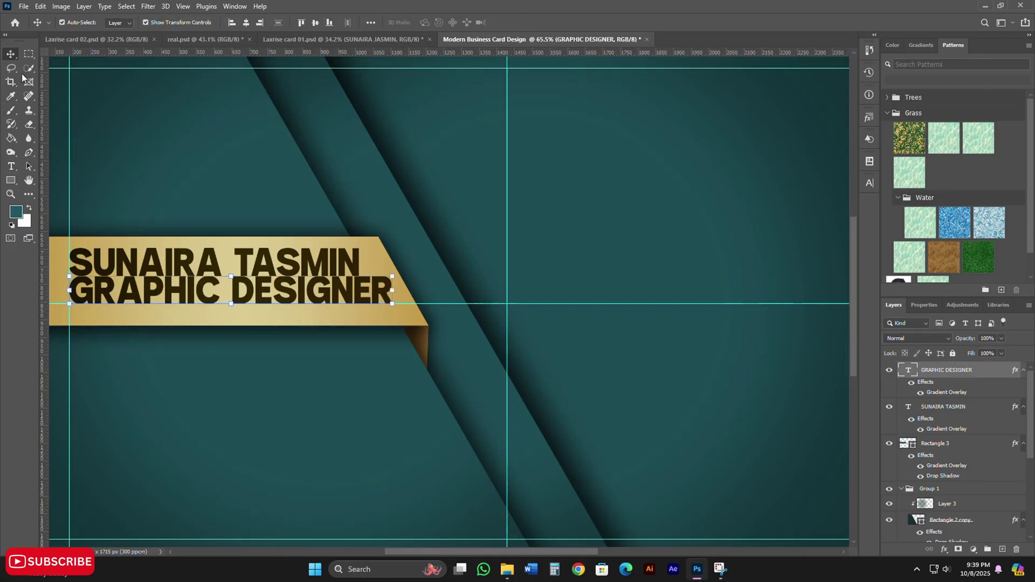
Set GRAPHIC DESIGNER in Myriad Pro with a bolder weight.
click(869, 182)
click(805, 198)
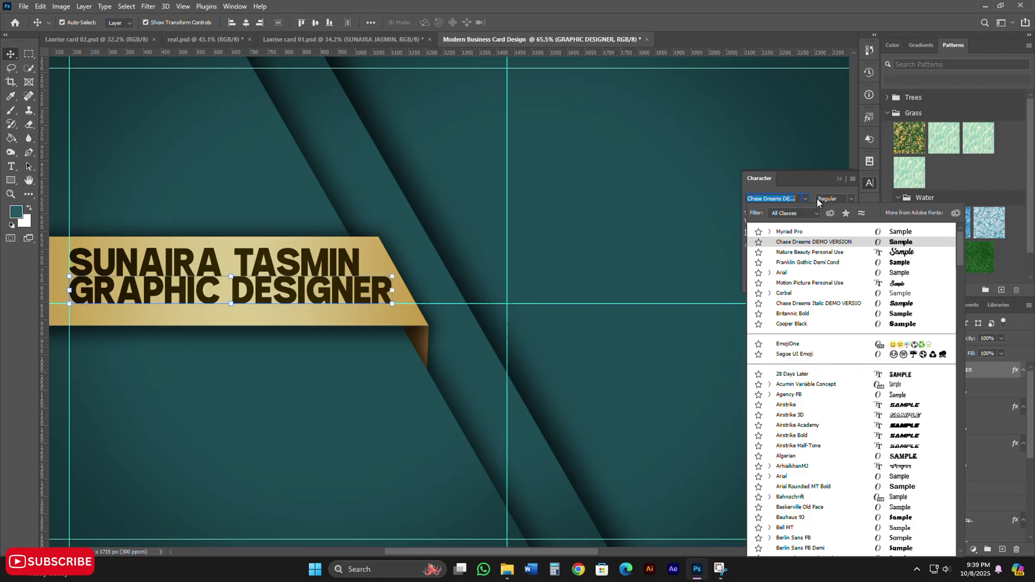
click(898, 231)
click(755, 258)
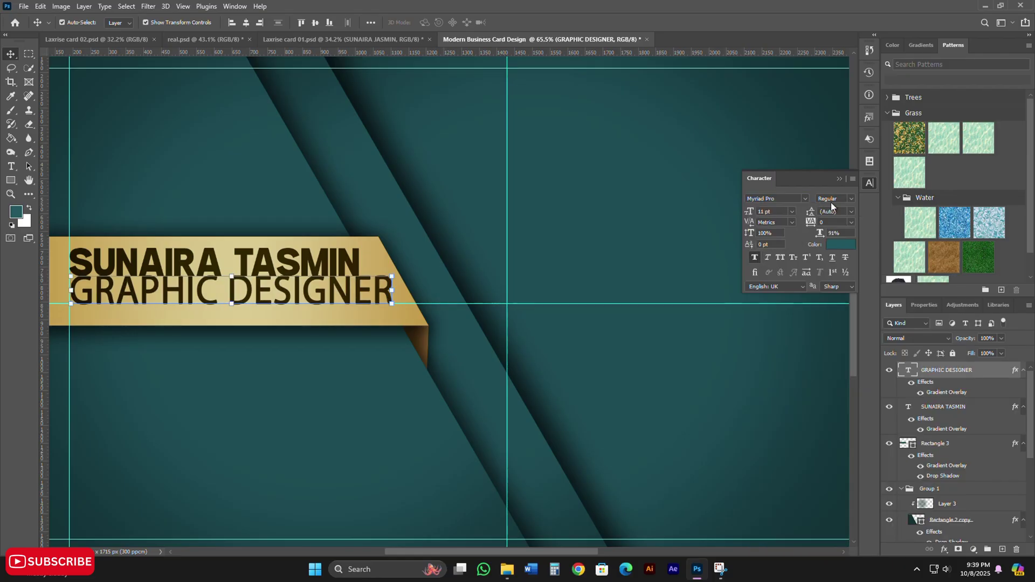
click(839, 178)
Scale GRAPHIC DESIGNER down to fit under the name.
scroll(237, 299, down, 1)
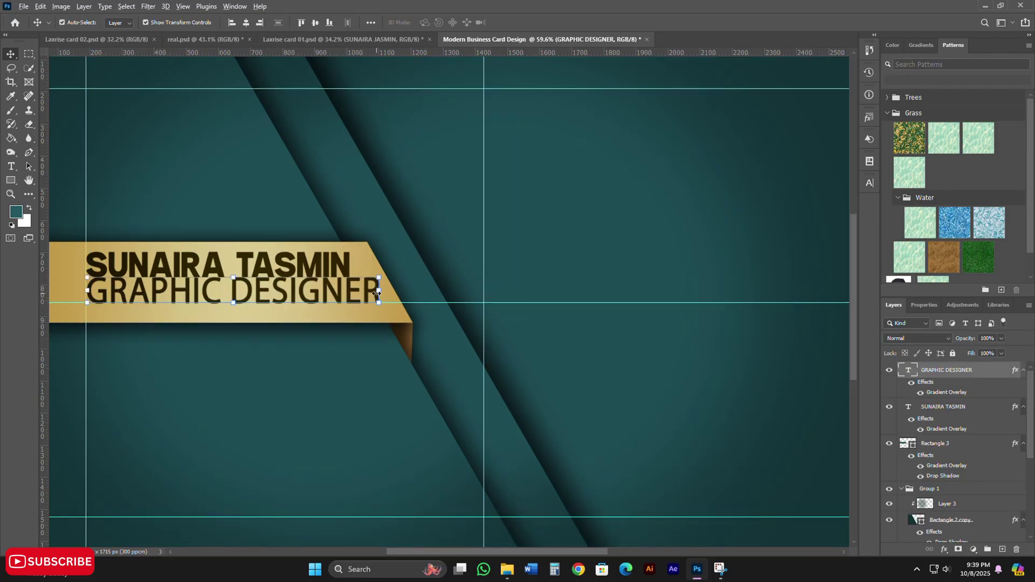
drag(379, 290, 330, 295)
key(Return)
scroll(425, 286, up, 2)
drag(484, 551, 459, 551)
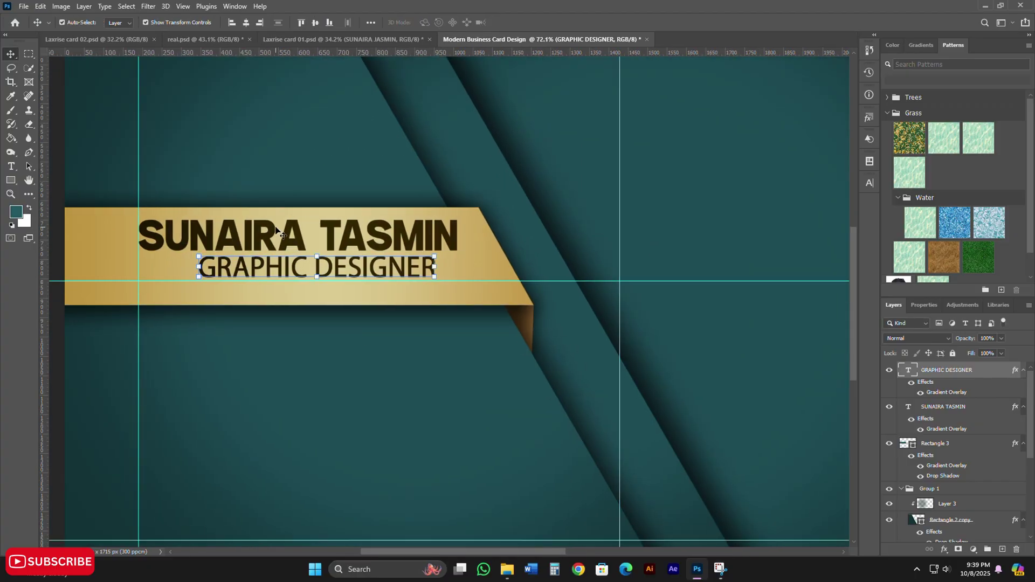
Lower GRAPHIC DESIGNER, move the name slightly down, then nudge the title up.
scroll(157, 282, up, 2)
scroll(169, 278, up, 1)
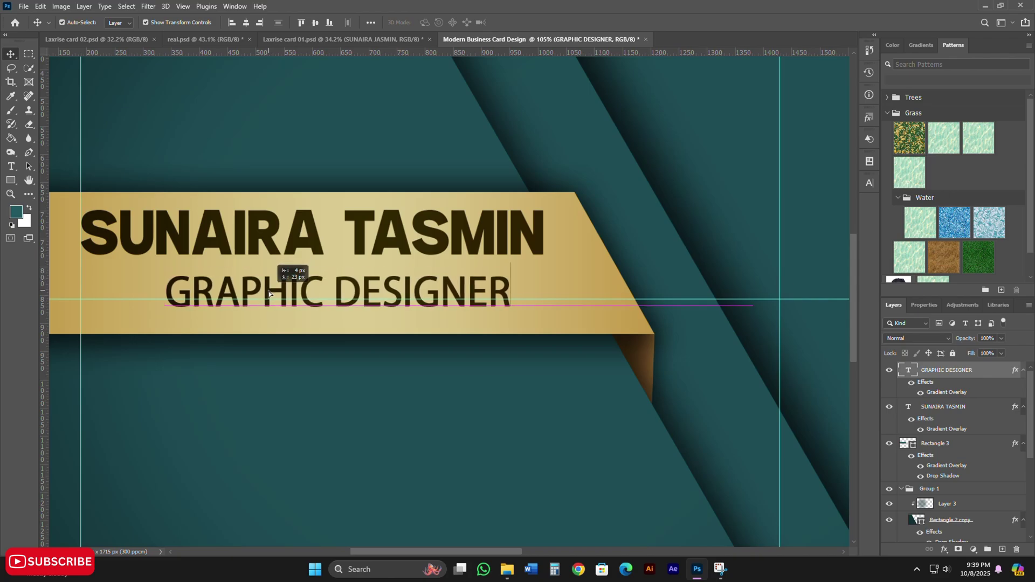
drag(270, 282, 266, 302)
click(264, 248)
drag(265, 248, 266, 255)
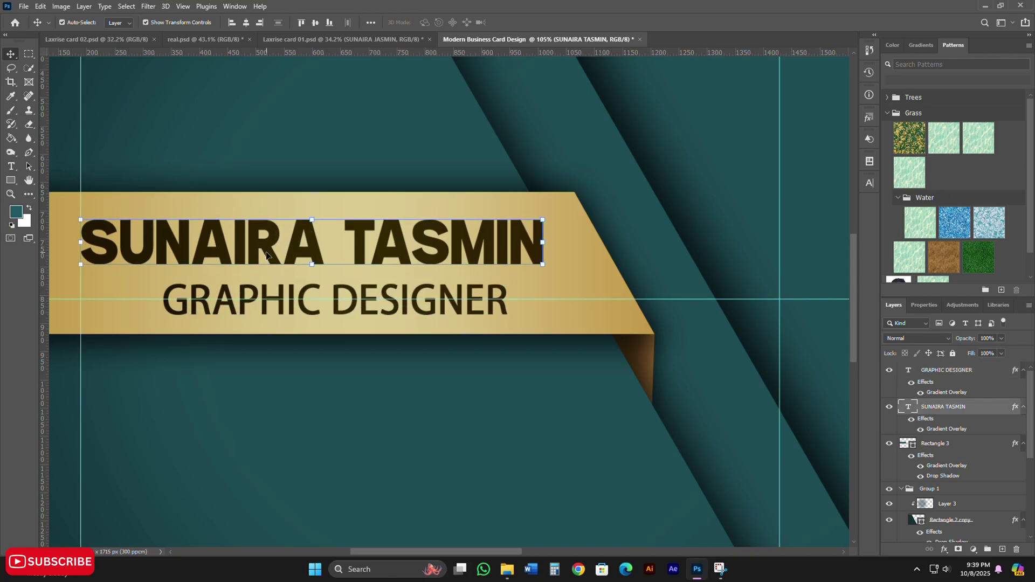
click(283, 317)
key(Up)
key(Up)
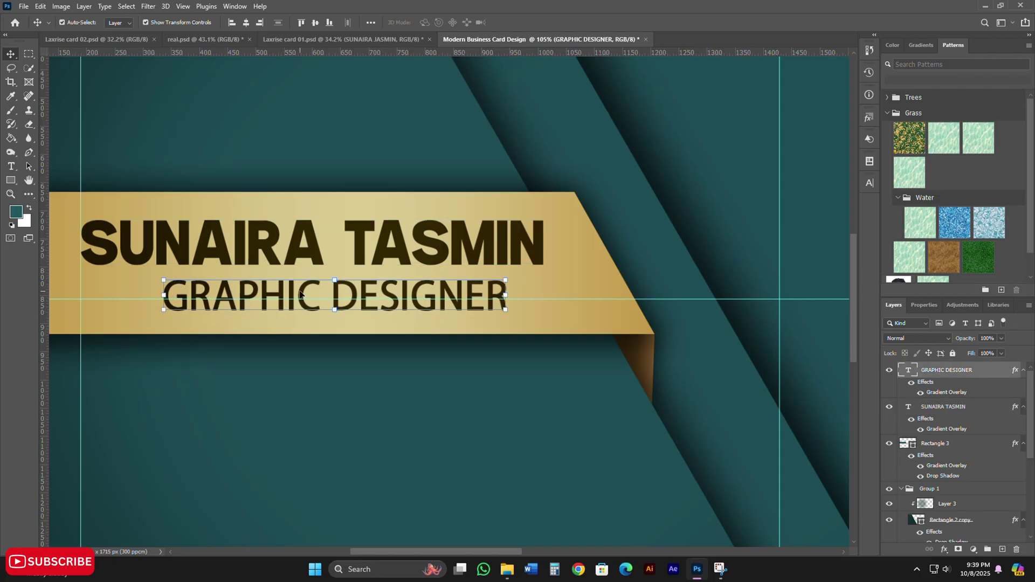
Reselect the title, deselect it, and select the card background layer.
scroll(143, 260, down, 3)
scroll(143, 261, up, 1)
scroll(143, 260, down, 1)
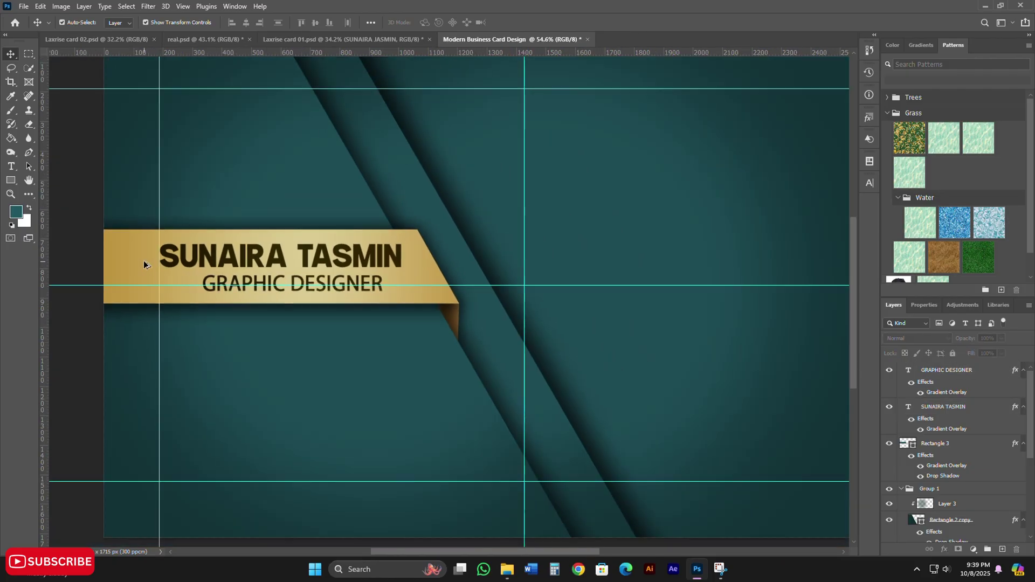
scroll(143, 261, up, 2)
click(211, 294)
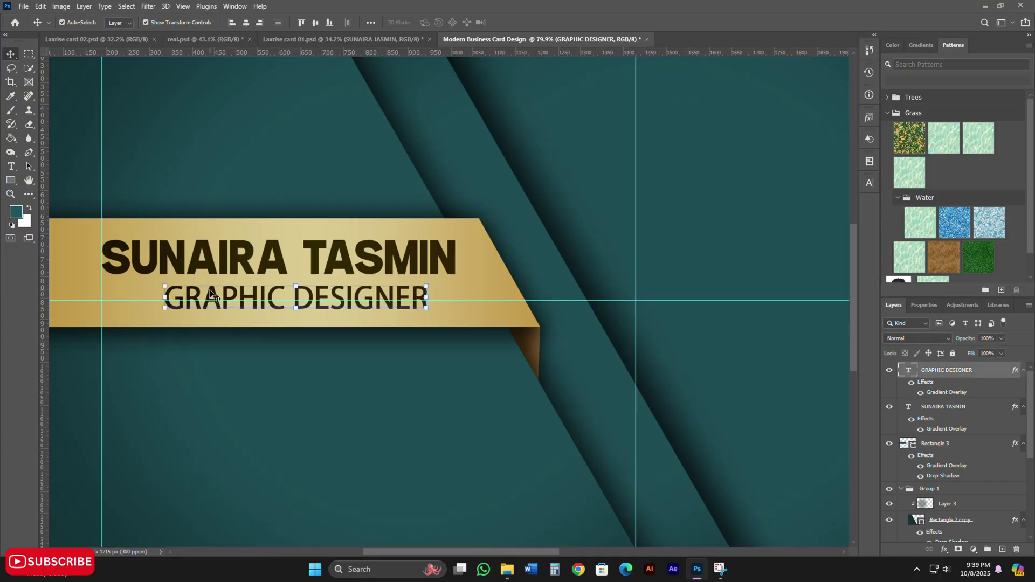
scroll(209, 289, down, 1)
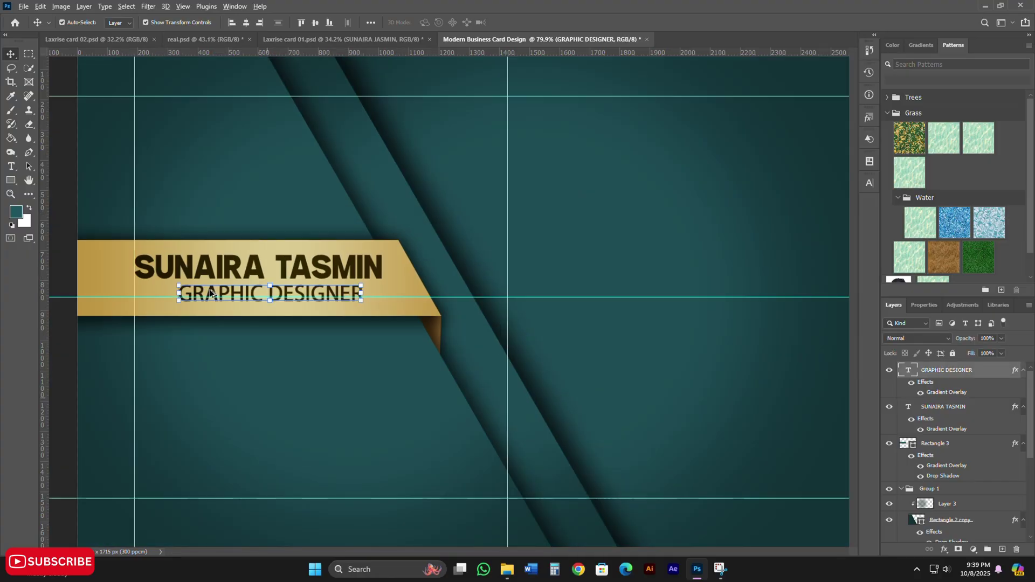
scroll(209, 289, down, 2)
click(120, 268)
scroll(345, 324, up, 1)
scroll(345, 324, down, 1)
scroll(431, 534, up, 1)
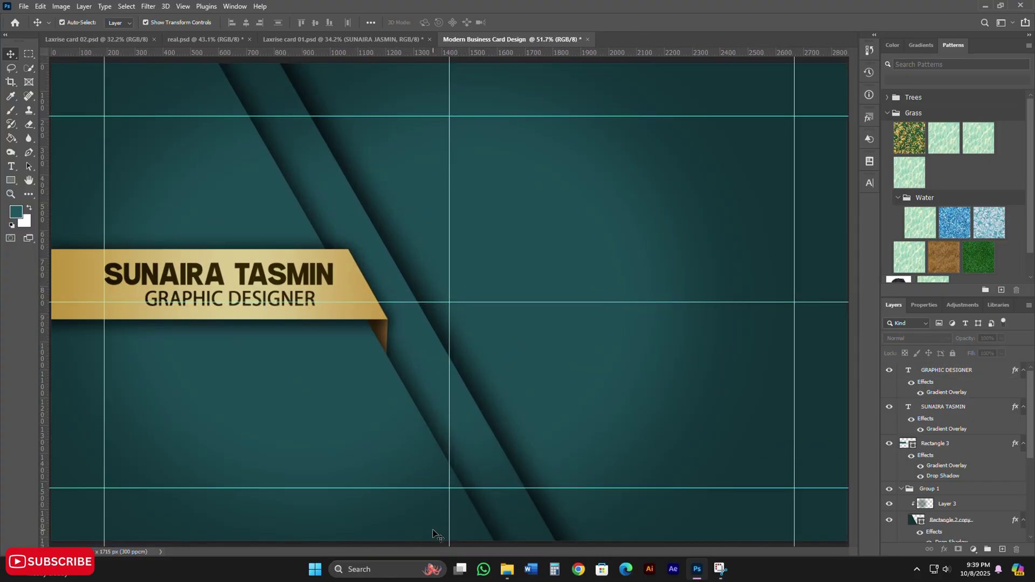
scroll(431, 539, down, 1)
click(472, 319)
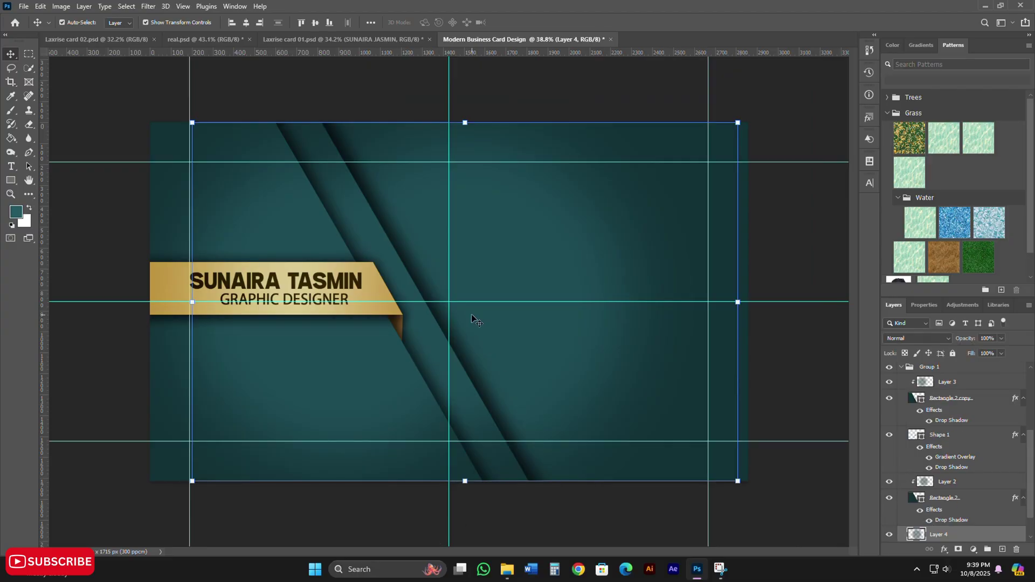
Drag the mandala file onto the card and place it beside the diagonal stripes.
click(507, 569)
drag(708, 142, 476, 345)
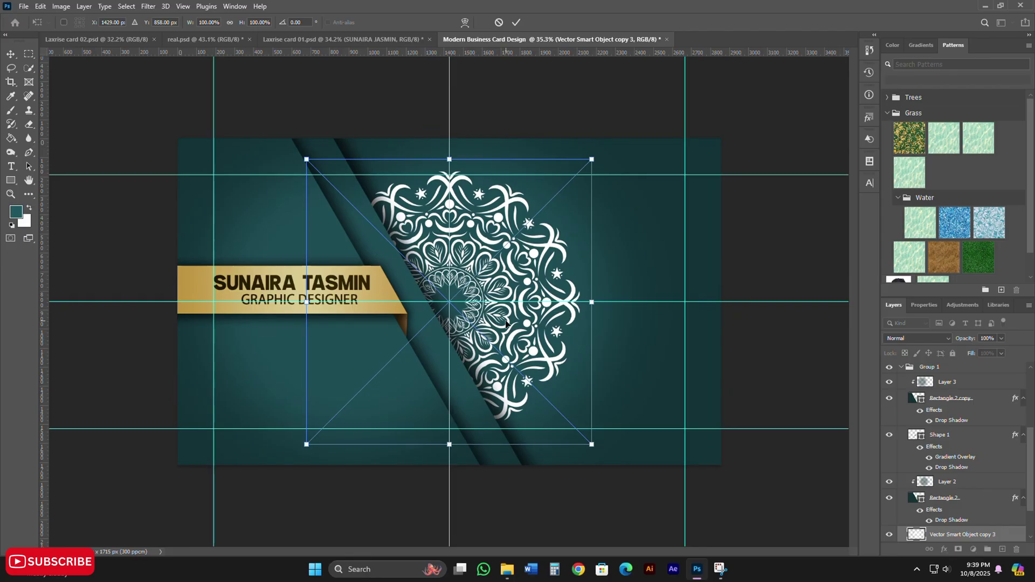
mouse_move(524, 316)
mouse_down()
mouse_move(459, 327)
mouse_move(464, 338)
mouse_up()
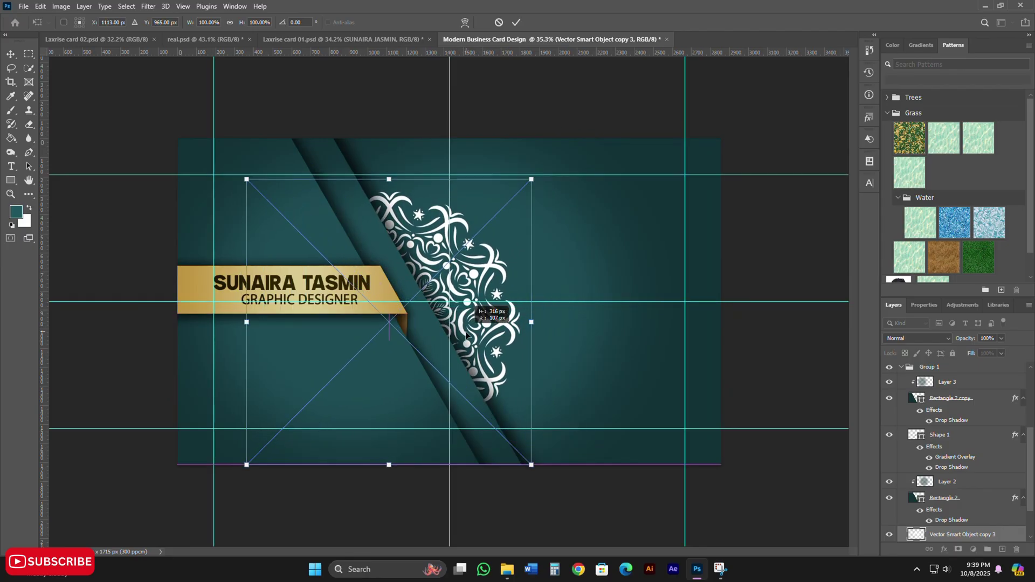
click(11, 54)
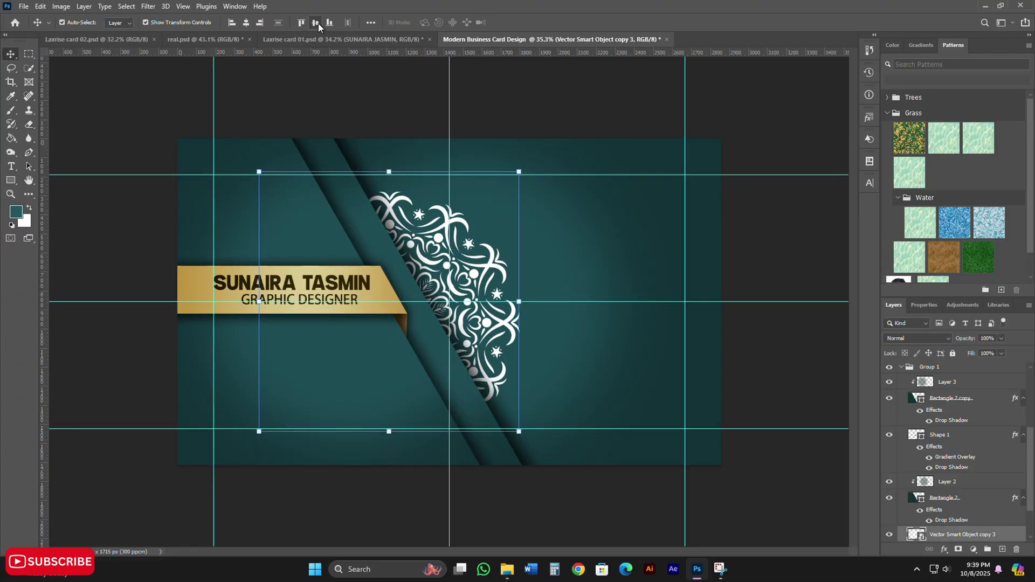
Move the mandala slightly lower on the card and deselect it.
scroll(451, 301, up, 2)
drag(497, 244, 492, 271)
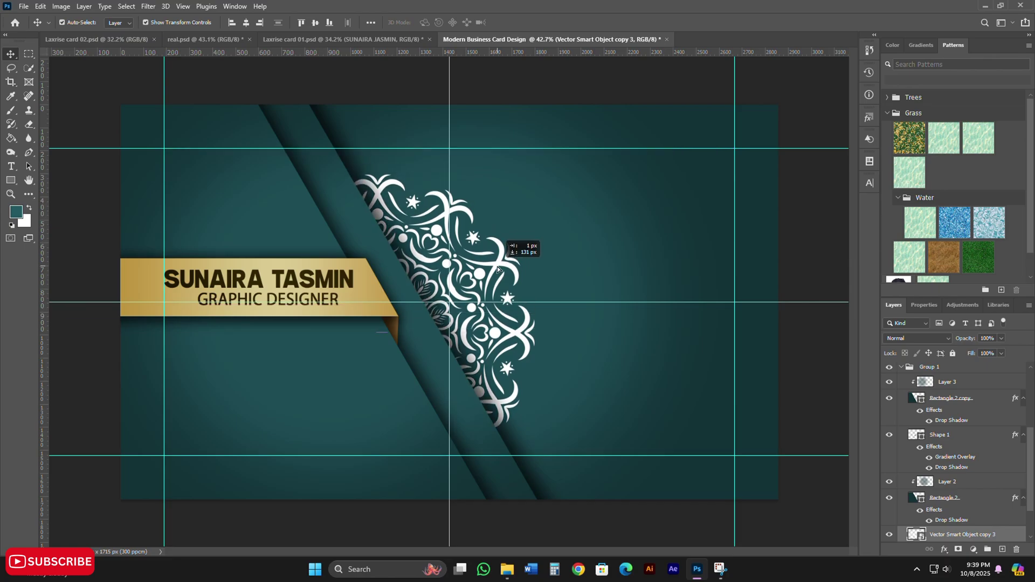
scroll(409, 250, down, 2)
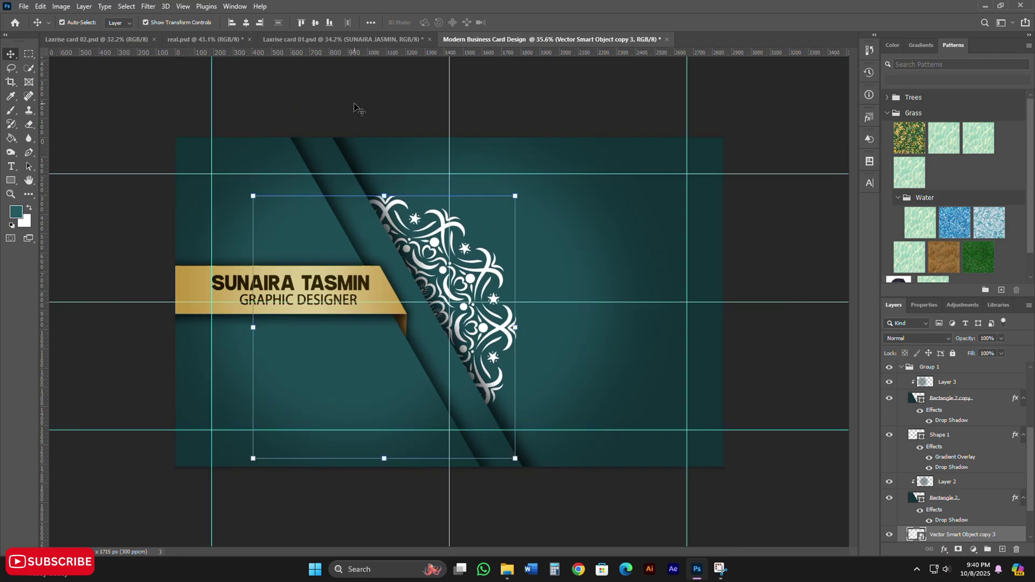
scroll(449, 301, up, 2)
scroll(176, 260, down, 3)
click(175, 260)
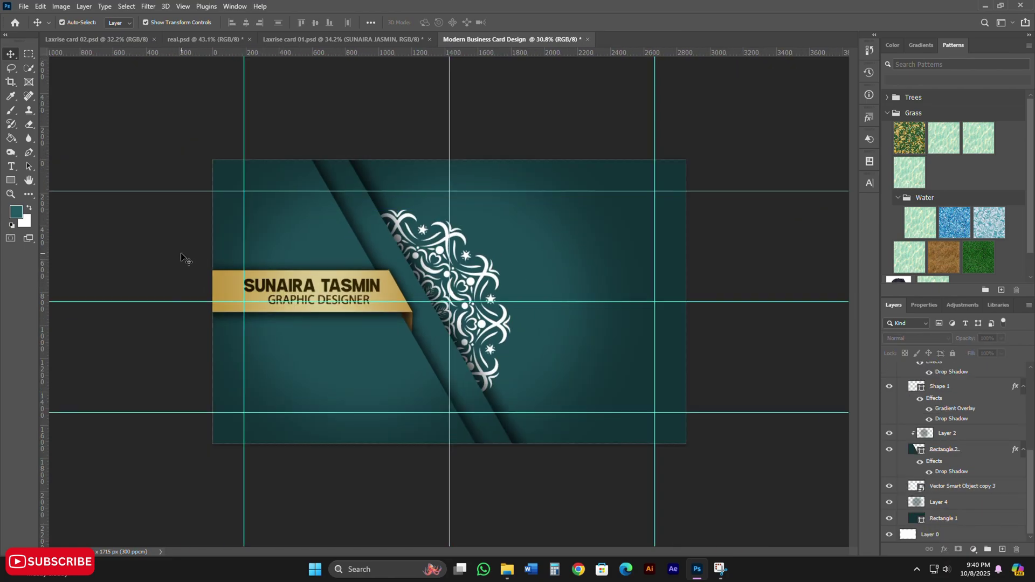
scroll(286, 339, up, 3)
Add a 'Lorem Ipsum' placeholder text line near the top right of the card.
scroll(413, 270, up, 1)
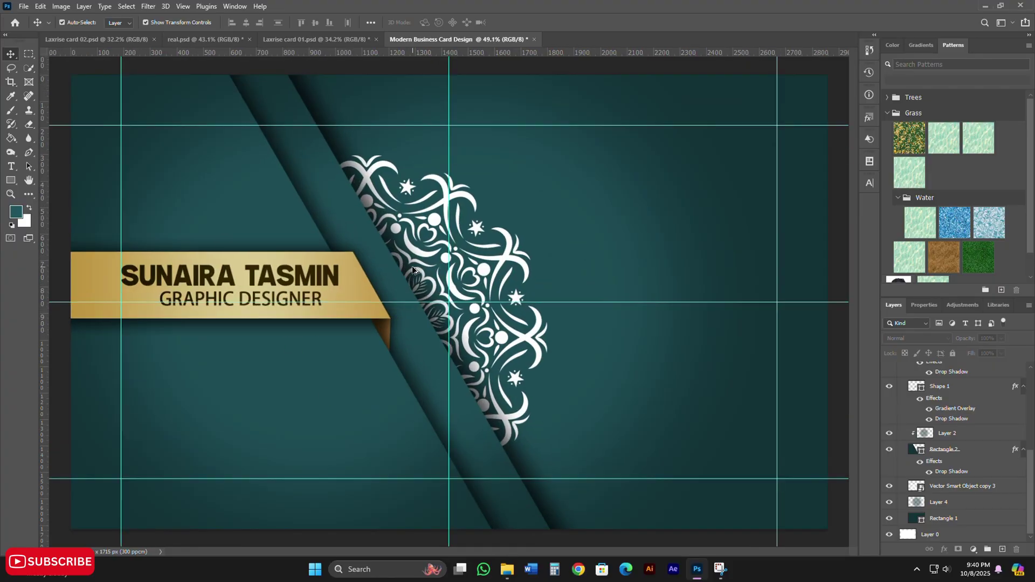
click(10, 167)
click(556, 165)
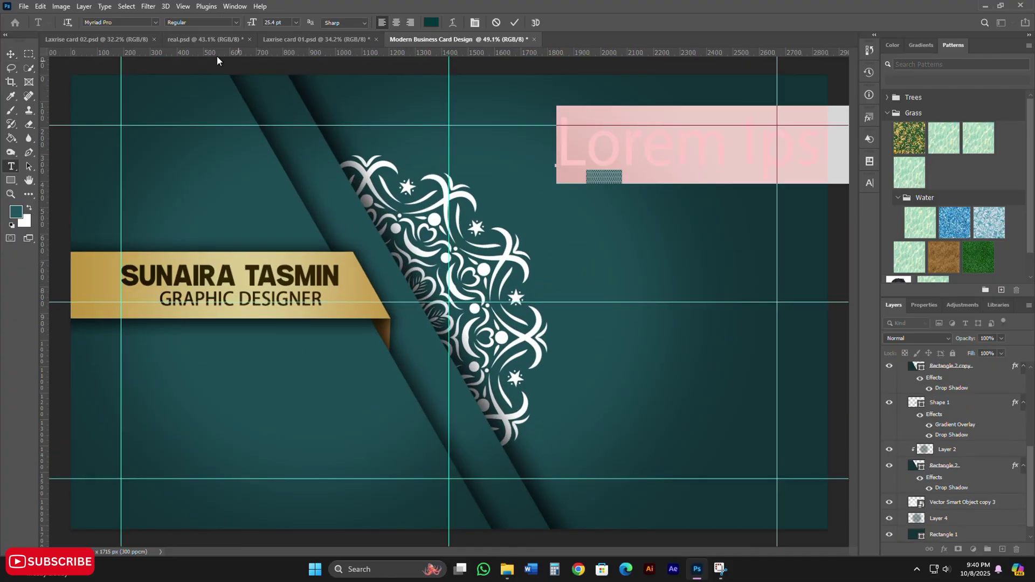
click(11, 53)
drag(594, 150, 532, 189)
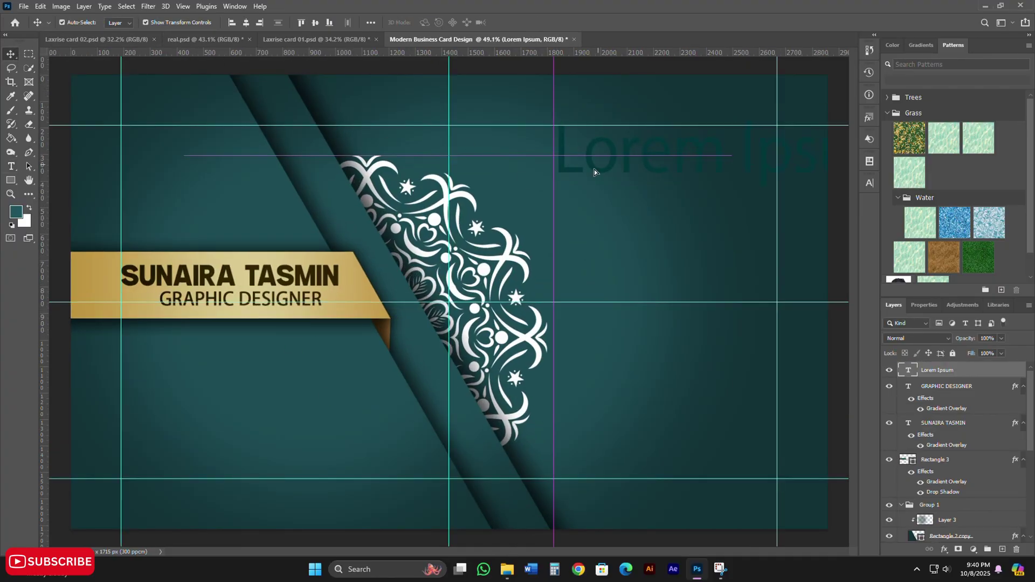
Give the Lorem Ipsum text a gold Gradient Overlay effect.
click(944, 549)
click(965, 516)
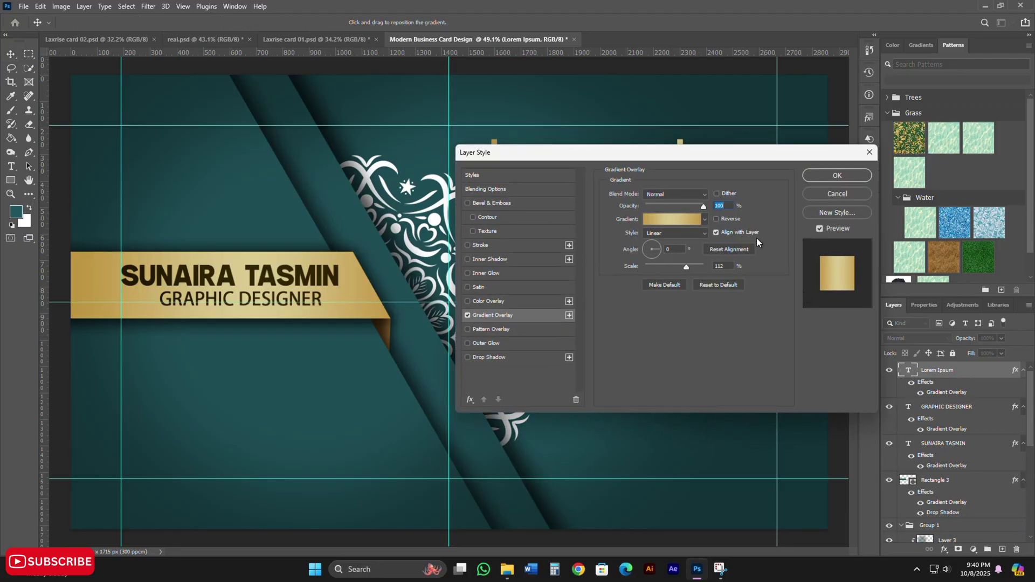
click(685, 218)
click(923, 161)
click(838, 176)
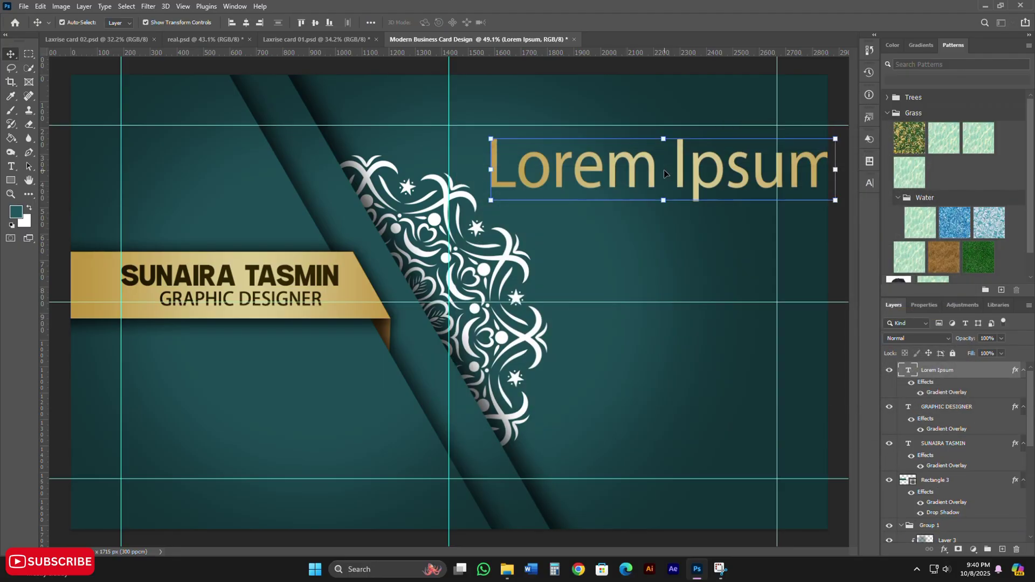
Resize the Lorem Ipsum text to 7.73 pt and place it right of the mandala.
drag(665, 173, 625, 183)
double_click(625, 182)
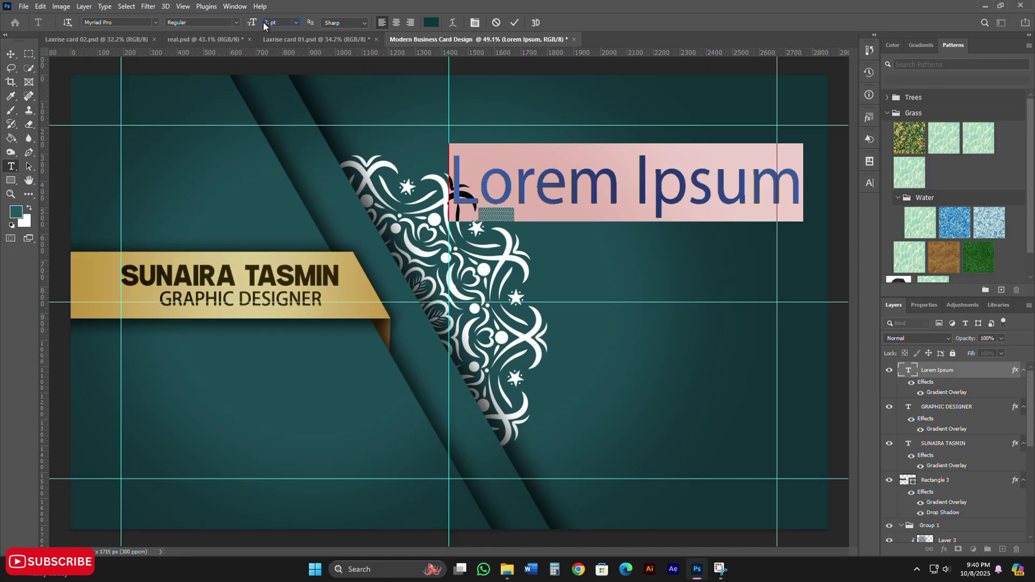
text(7.73)
key(Return)
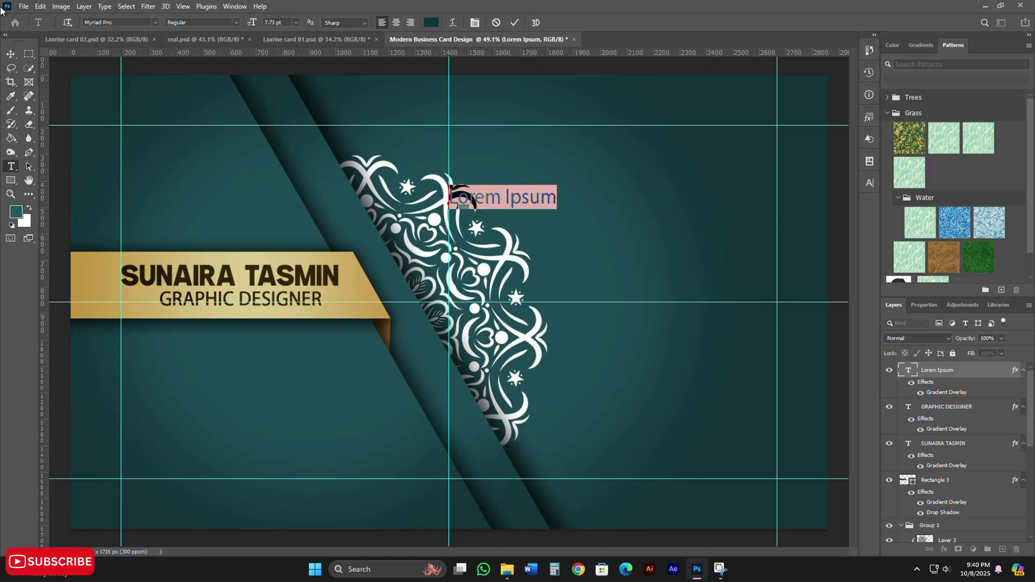
click(11, 54)
scroll(476, 547, up, 2)
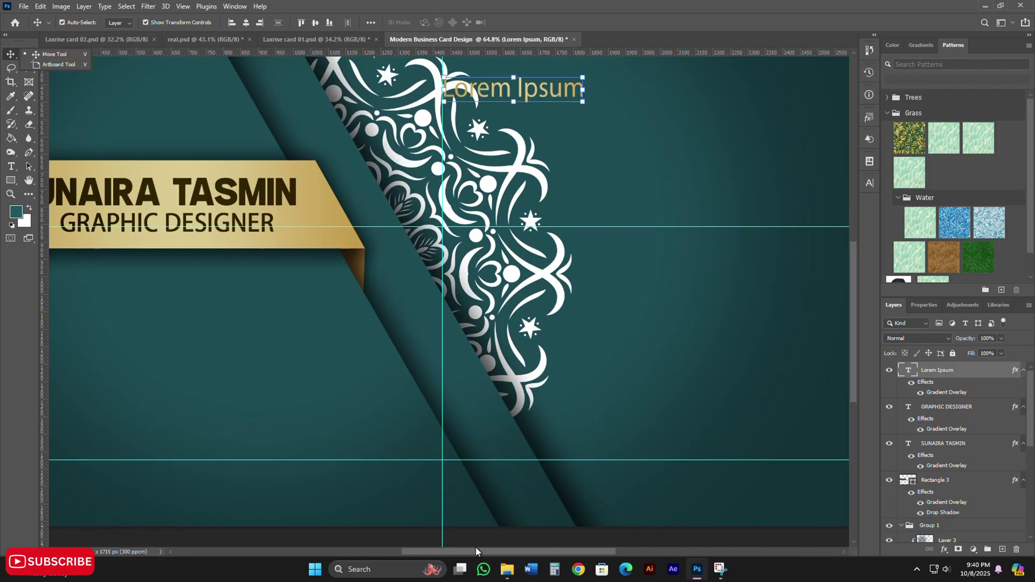
scroll(470, 328, right, 3)
scroll(593, 431, down, 2)
drag(526, 215, 597, 261)
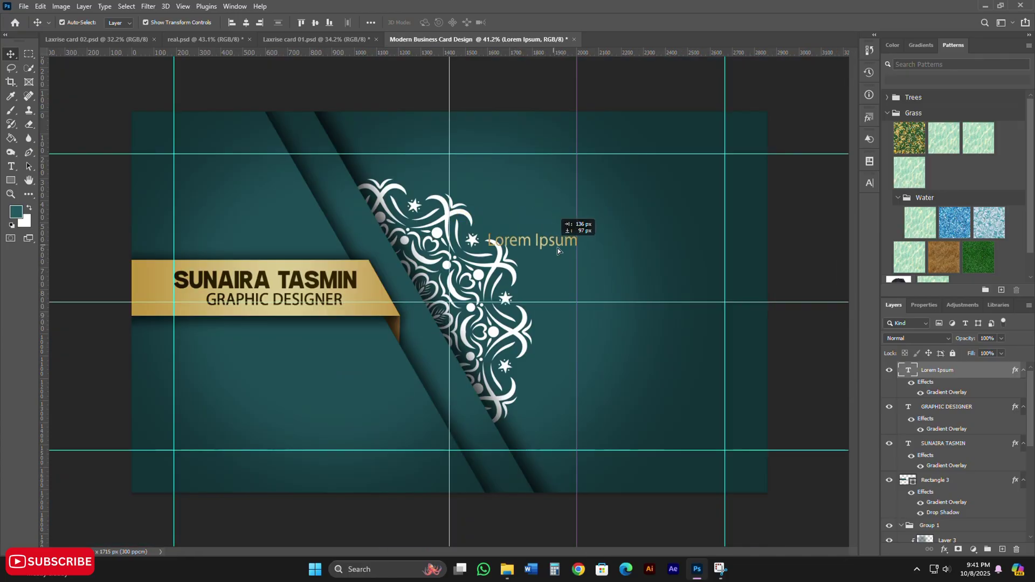
Replace the placeholder with the phone number and shift it slightly right and down.
double_click(596, 261)
key(BackSpace)
text(+0123 4567 14)
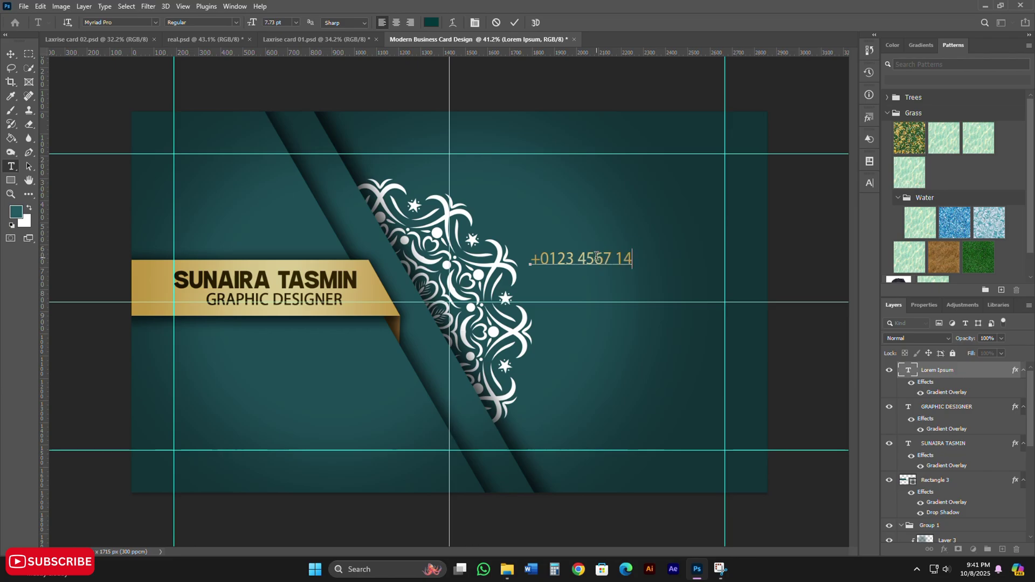
text(21)
click(11, 54)
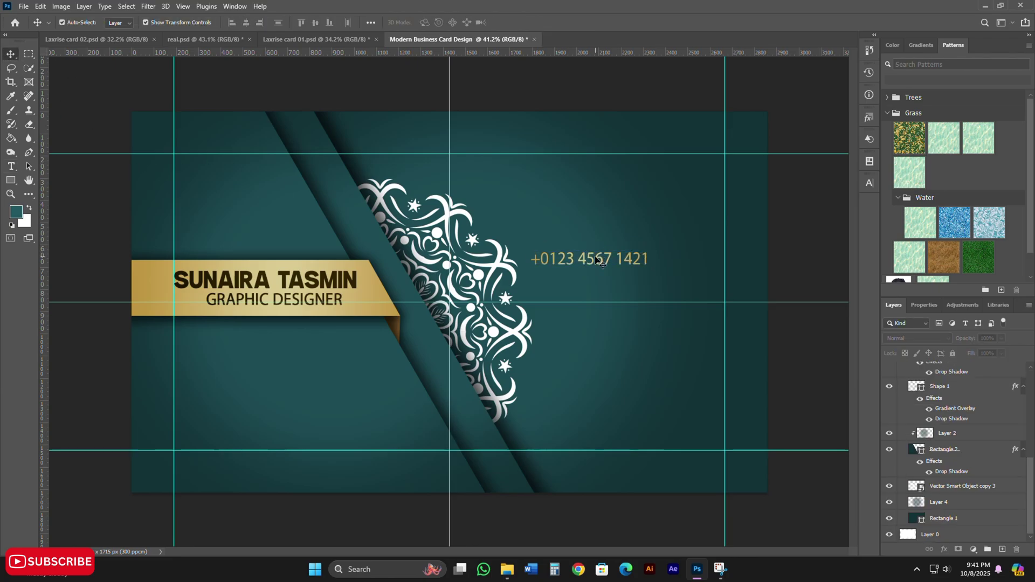
key(ctrl+0)
scroll(471, 236, up, 2)
scroll(471, 236, right, 3)
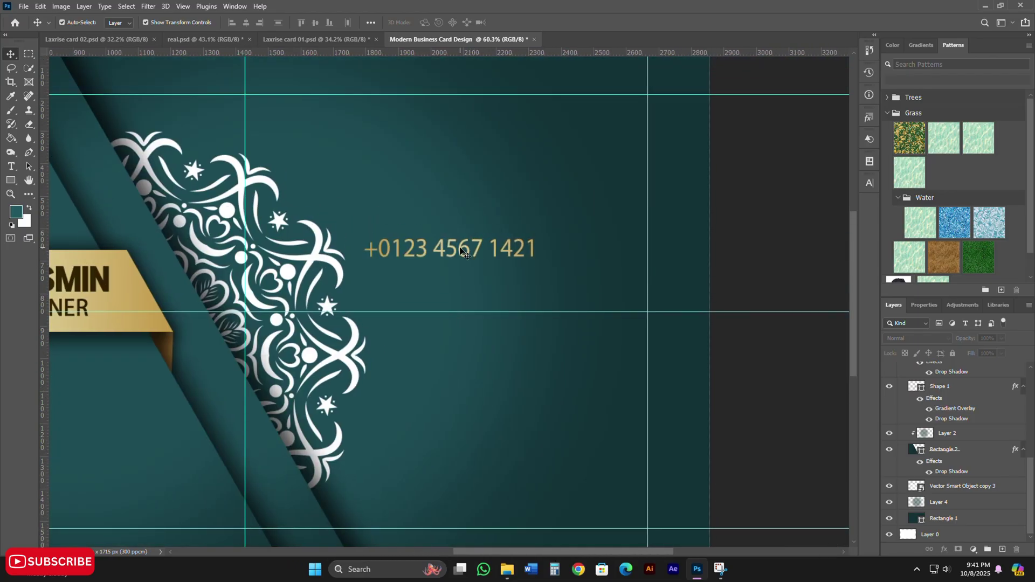
drag(463, 251, 501, 257)
Duplicate the phone line below and retype the copy as the e-mail address.
drag(512, 280, 515, 290)
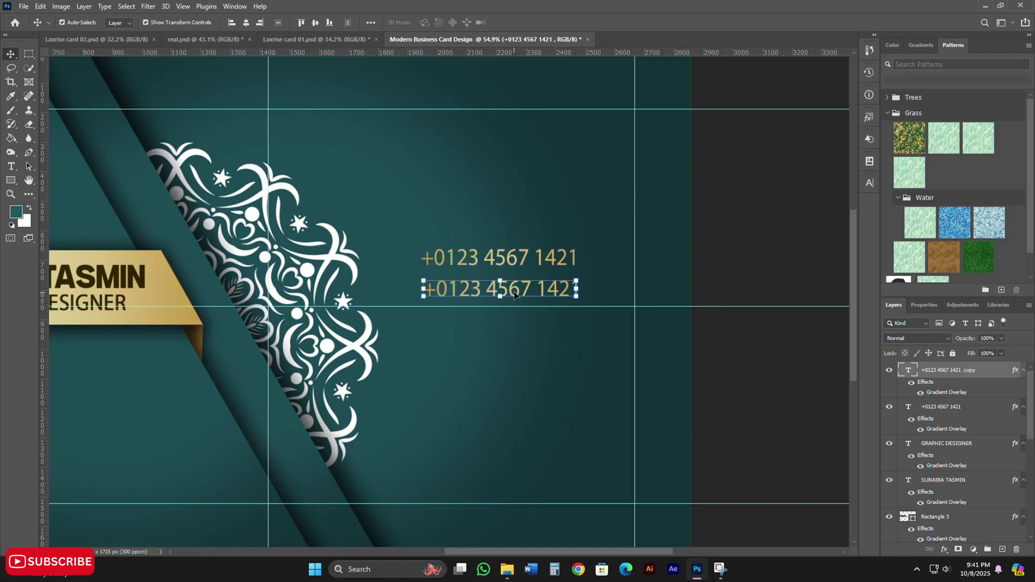
double_click(514, 290)
key(BackSpace)
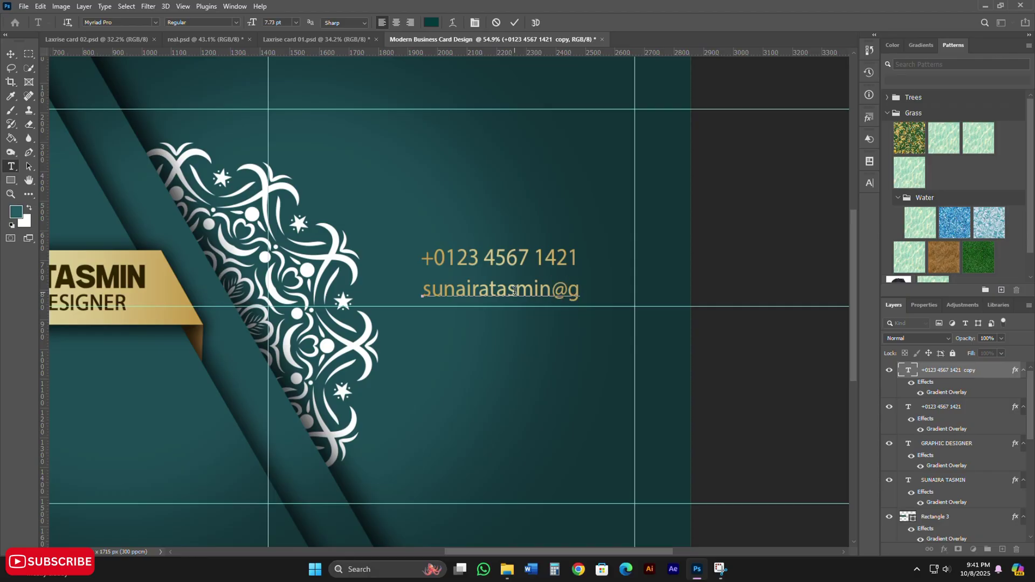
key(ctrl+Return)
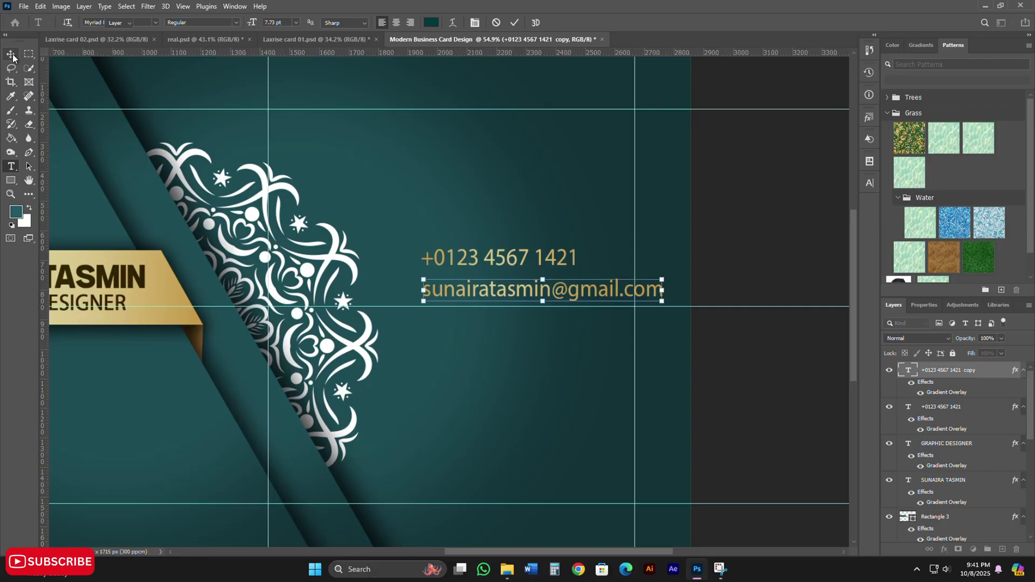
key(v)
mouse_move(577, 293)
mouse_down()
mouse_move(575, 343)
mouse_move(616, 341)
mouse_up()
double_click(575, 341)
key(BackSpace)
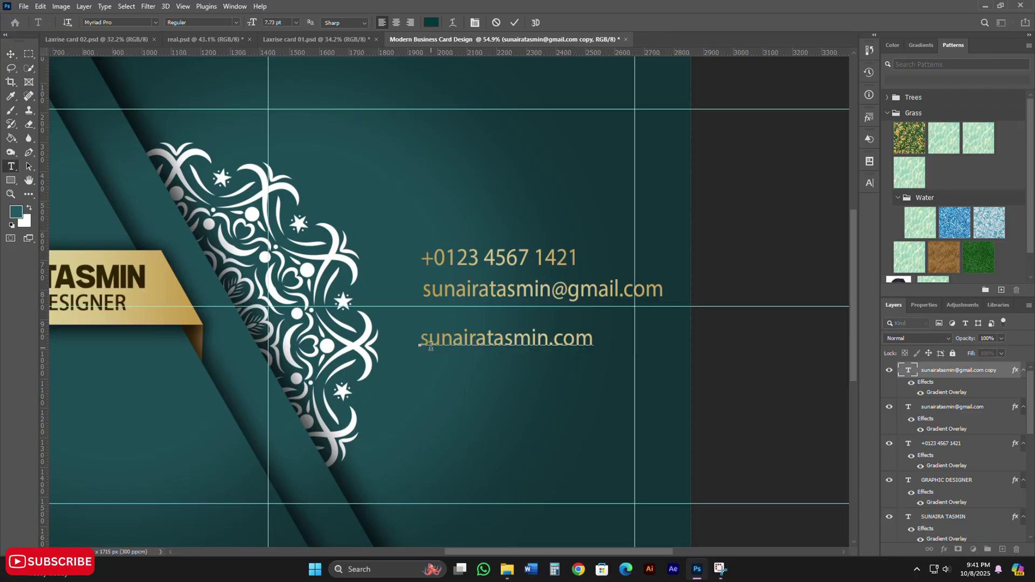
text(www.)
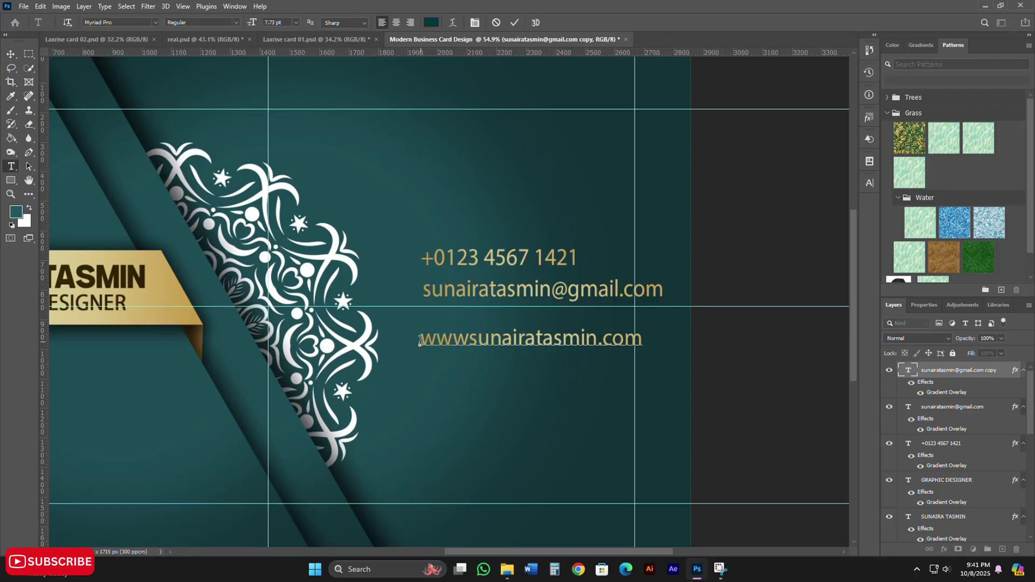
click(11, 54)
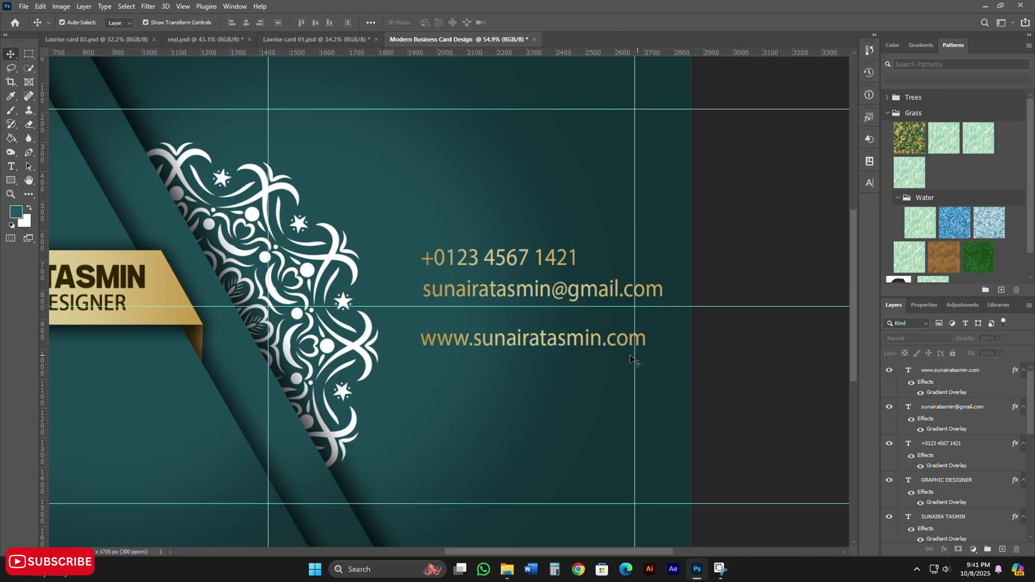
drag(589, 344, 579, 380)
Retype the copied website line as the two-line address.
double_click(579, 380)
key(BackSpace)
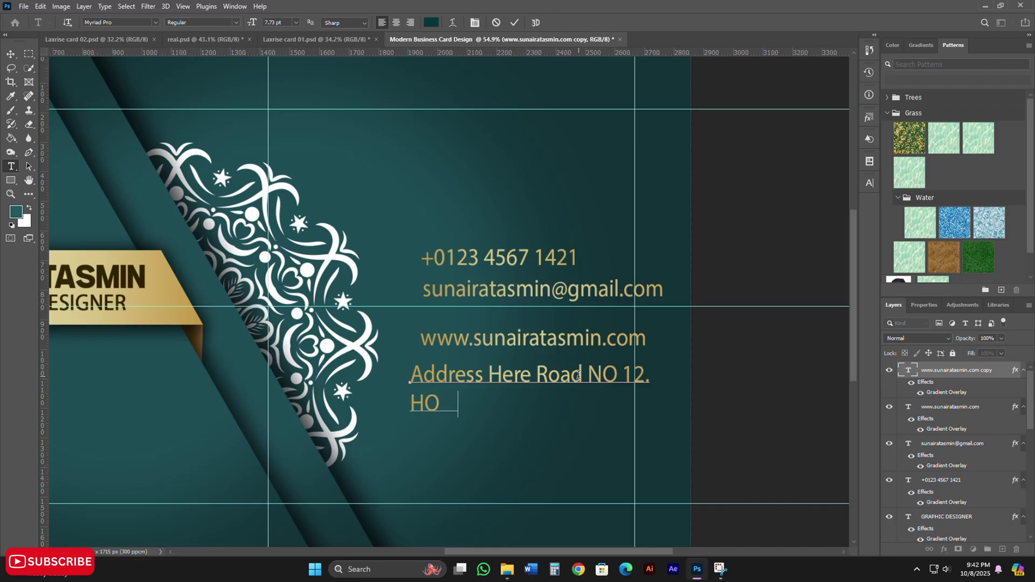
key(BackSpace)
key(BackSpace)
key(BackSpace)
text(ome No 12, Dubai)
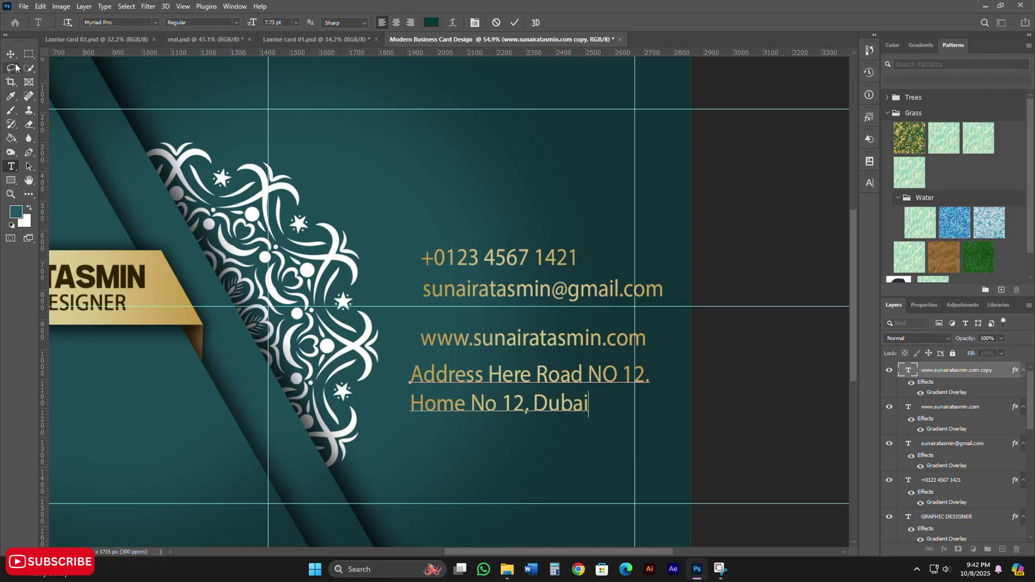
click(11, 53)
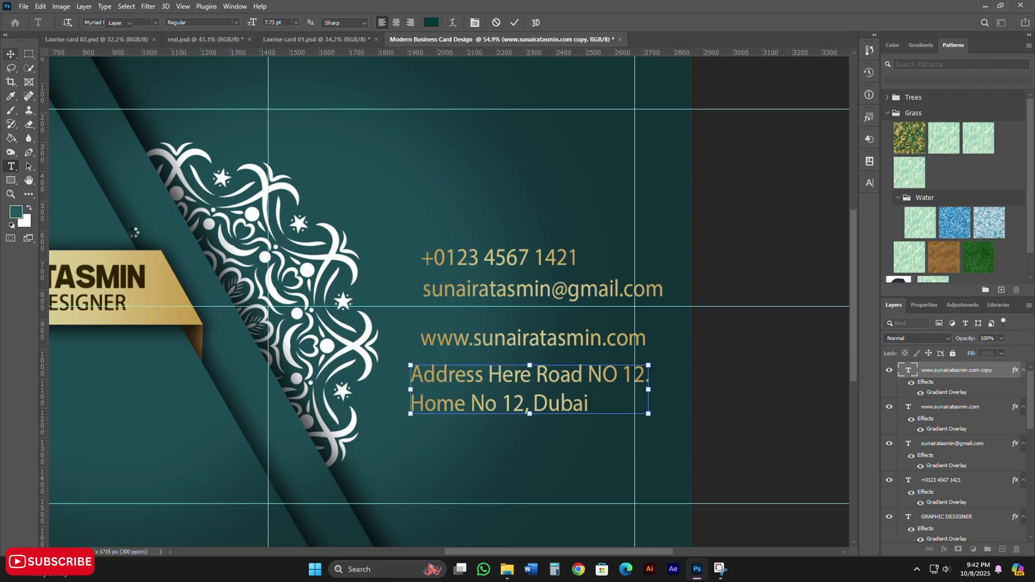
Move the address, website, e-mail and phone lines left so they align.
scroll(617, 418, down, 1)
scroll(616, 418, right, 2)
scroll(616, 418, right, 2)
scroll(448, 340, up, 1)
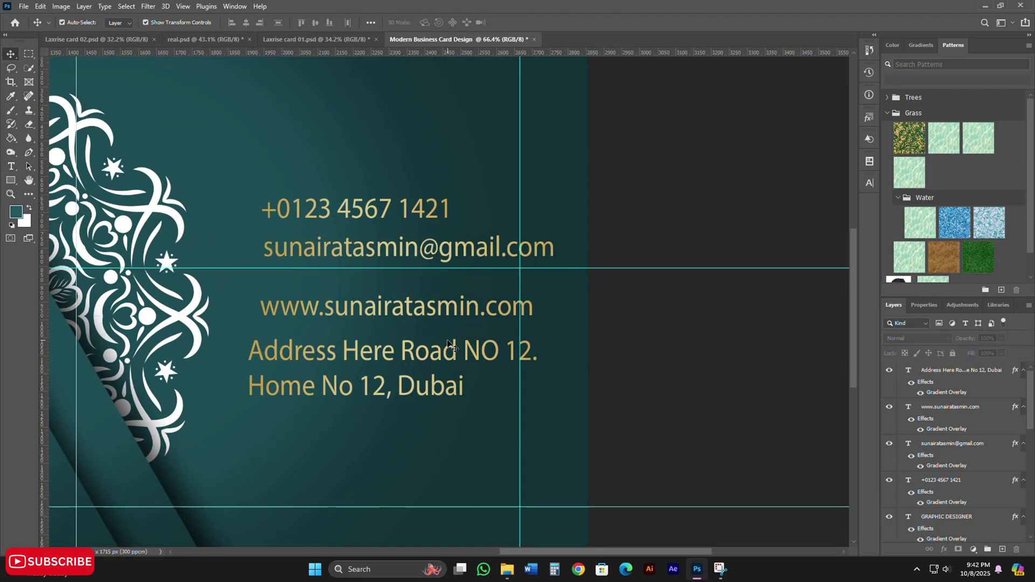
drag(439, 360, 422, 361)
drag(428, 319, 418, 312)
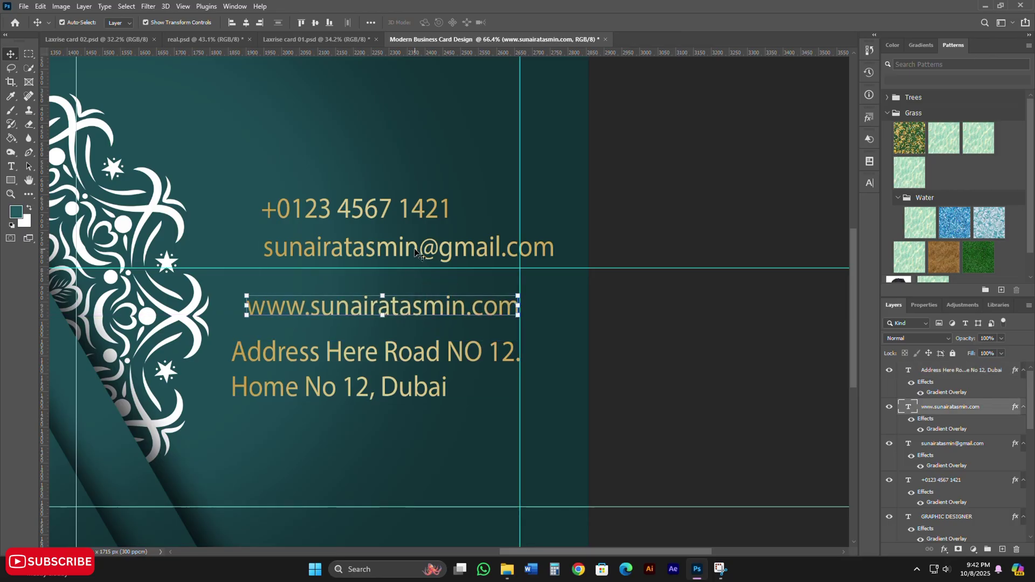
drag(413, 244, 346, 208)
click(640, 178)
Nudge the mandala ornament slightly to the left.
scroll(395, 358, down, 1)
scroll(397, 394, down, 1)
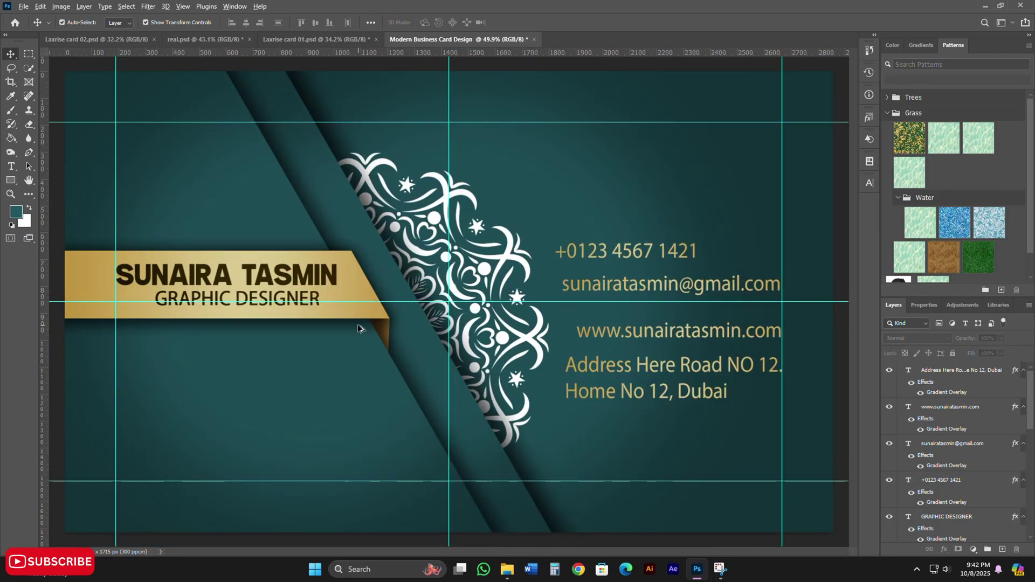
scroll(395, 411, up, 2)
drag(444, 551, 468, 551)
scroll(469, 345, up, 1)
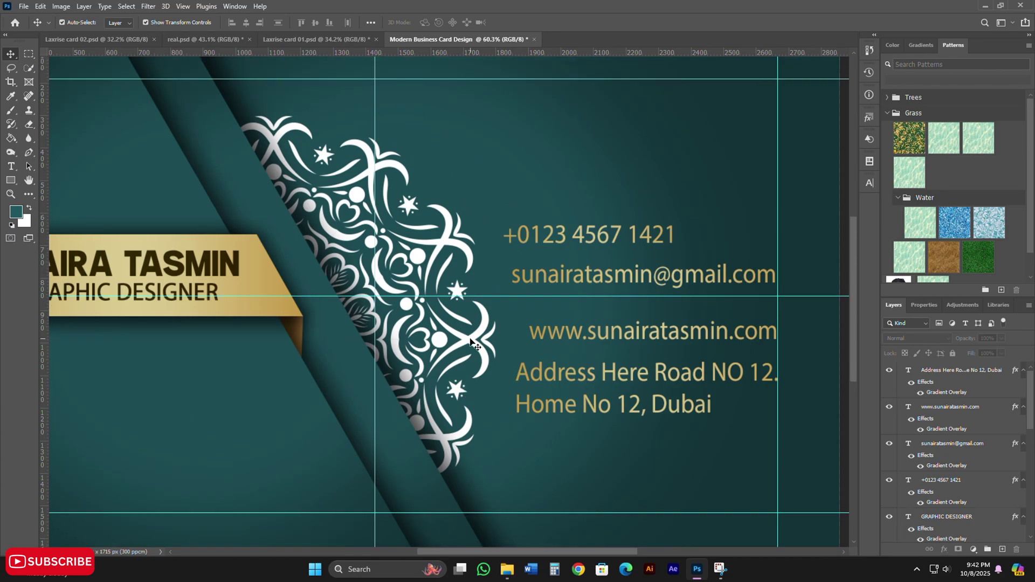
drag(470, 340, 455, 341)
scroll(504, 464, down, 1)
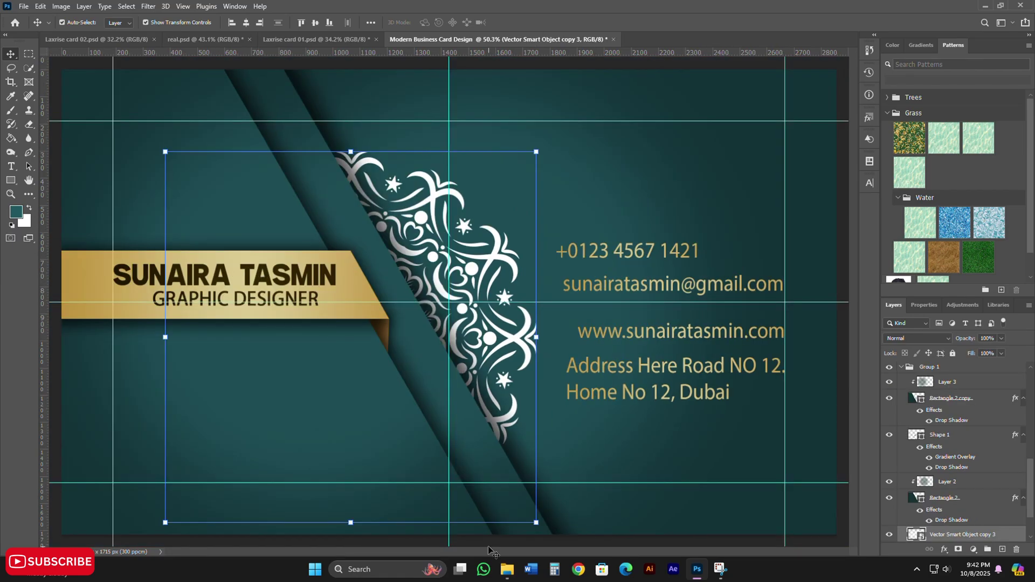
scroll(493, 539, up, 1)
With the Rectangle tool active, select the address text layer, collapsing Group 1.
drag(507, 551, 555, 551)
scroll(717, 382, up, 1)
click(704, 381)
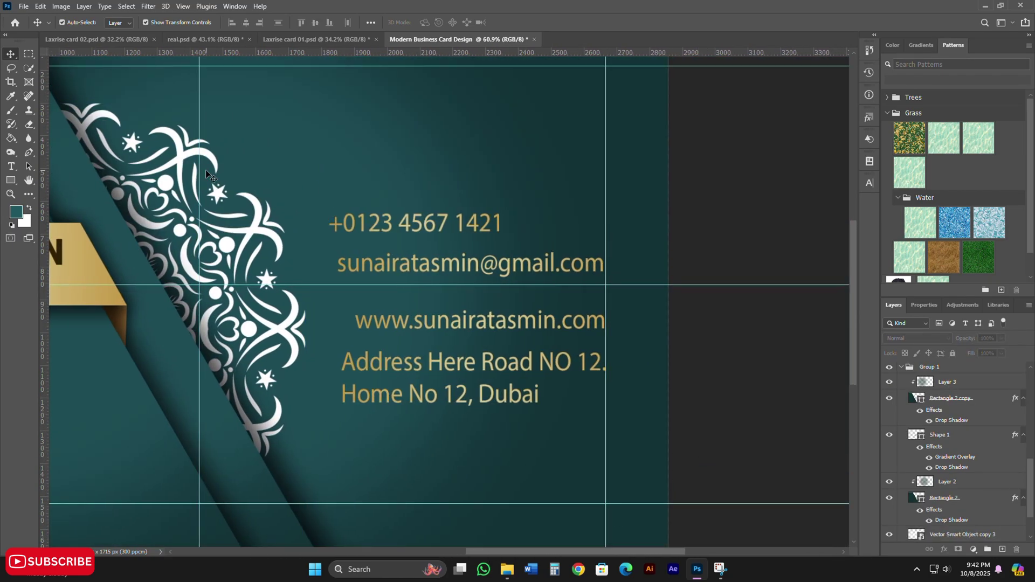
scroll(703, 381, up, 2)
click(10, 180)
click(906, 371)
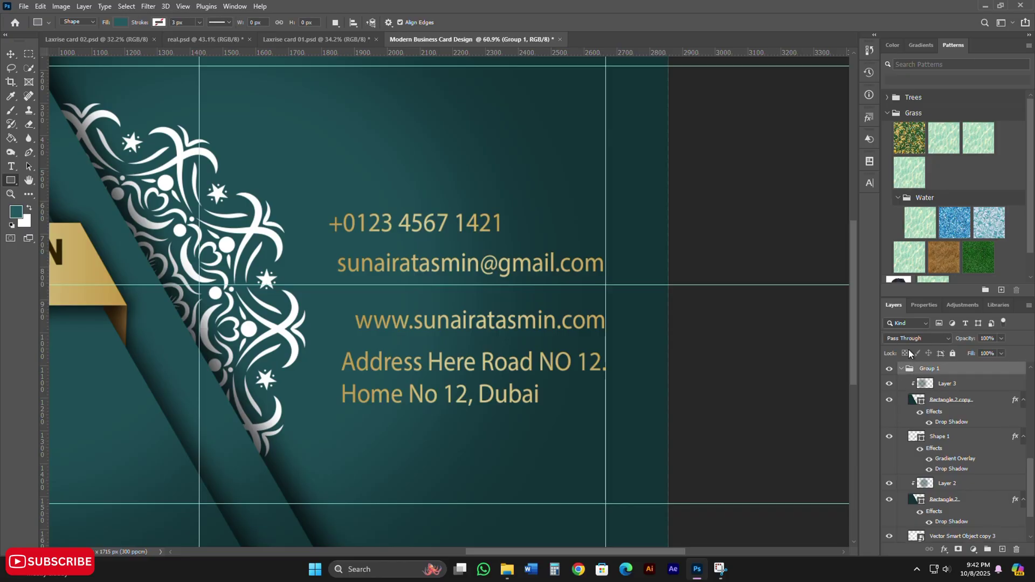
click(901, 368)
click(952, 383)
scroll(952, 429, up, 3)
scroll(964, 393, up, 2)
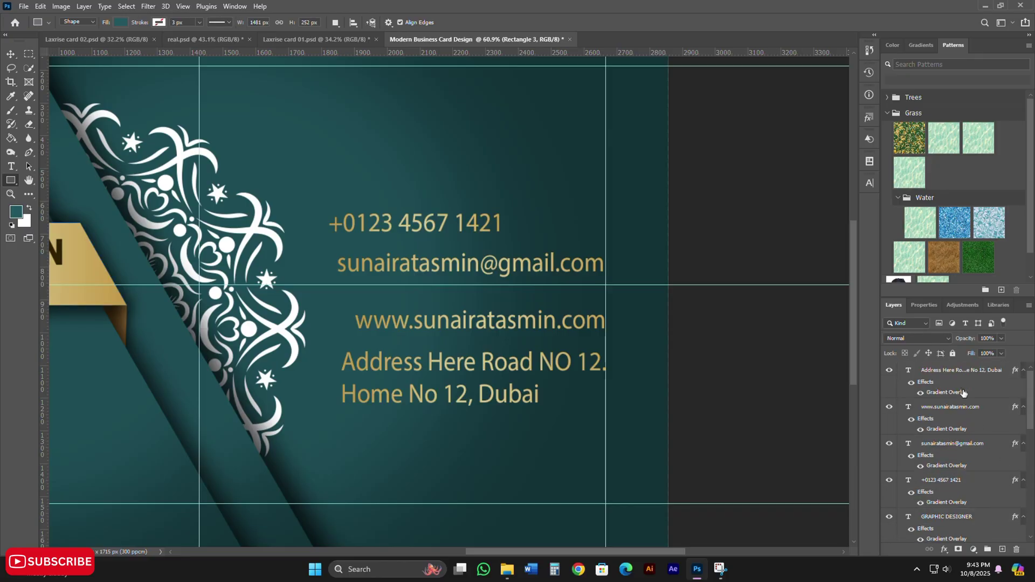
click(962, 372)
Add a new layer and create a 77 × 77 px square shape.
click(1003, 548)
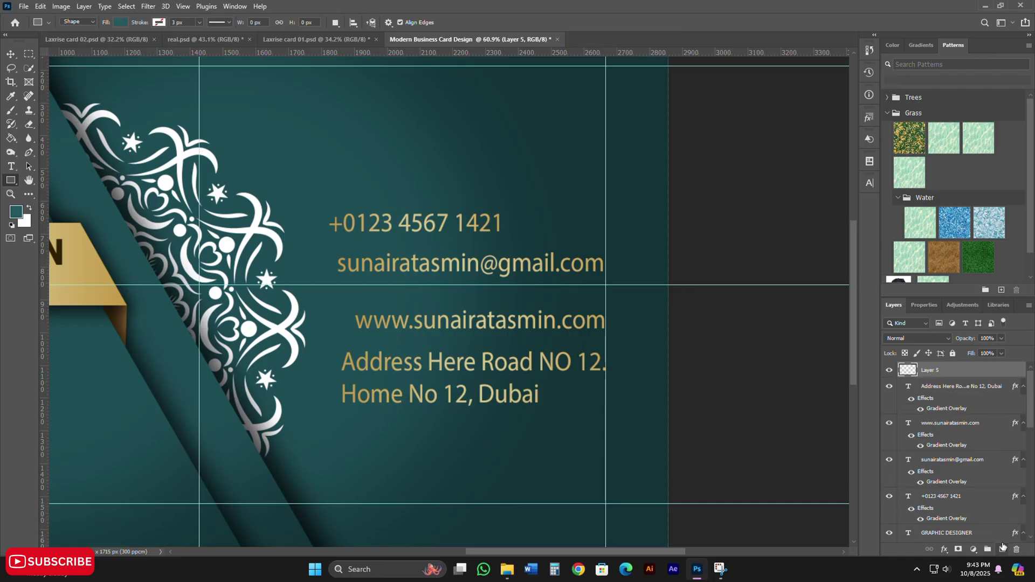
scroll(477, 220, up, 3)
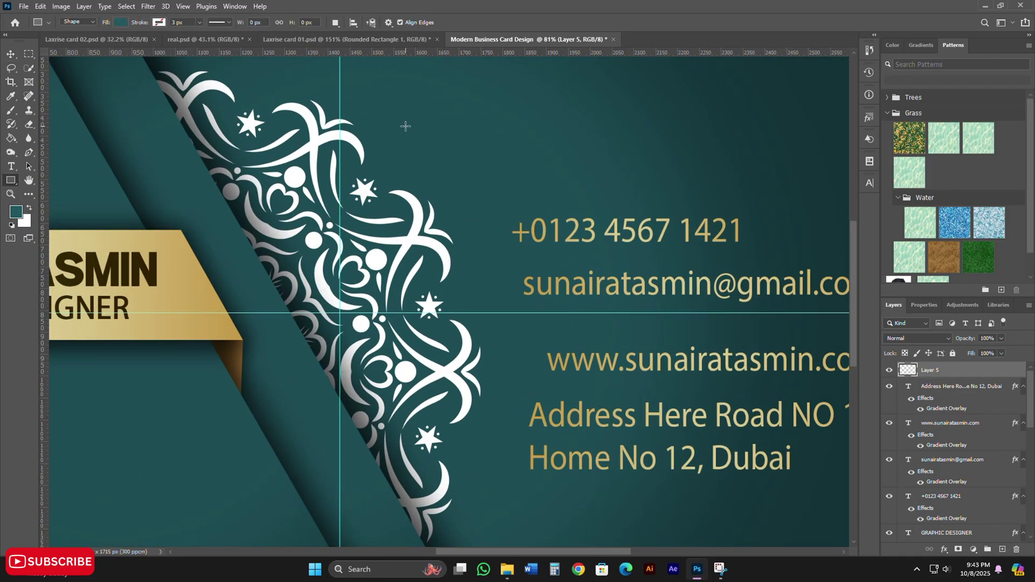
click(410, 133)
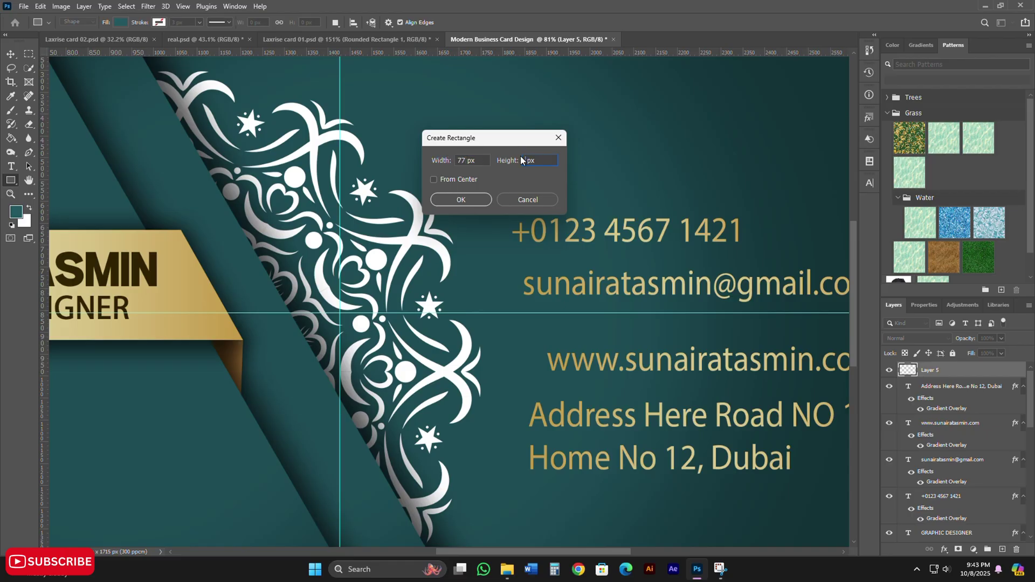
text(77)
click(454, 202)
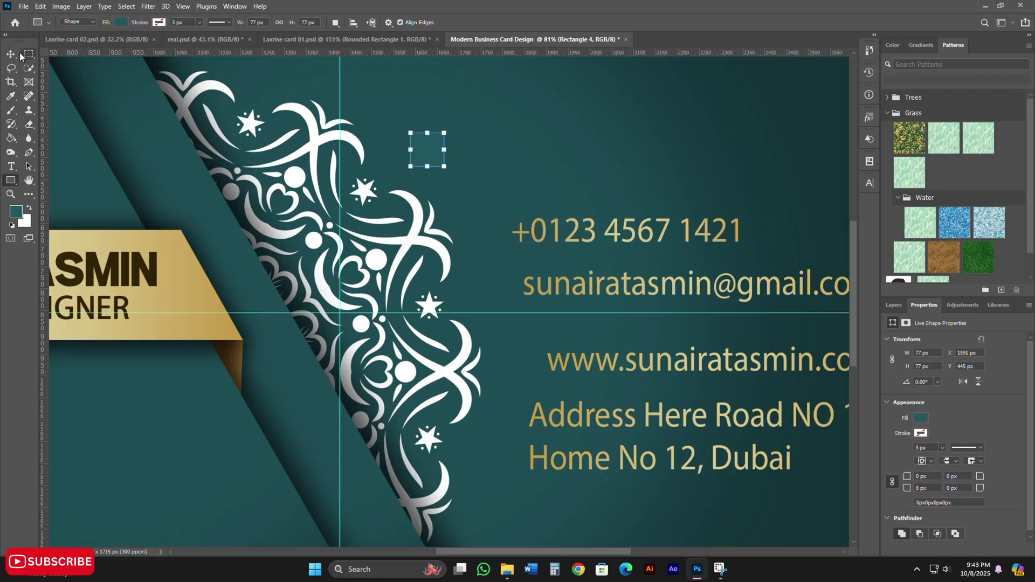
key(v)
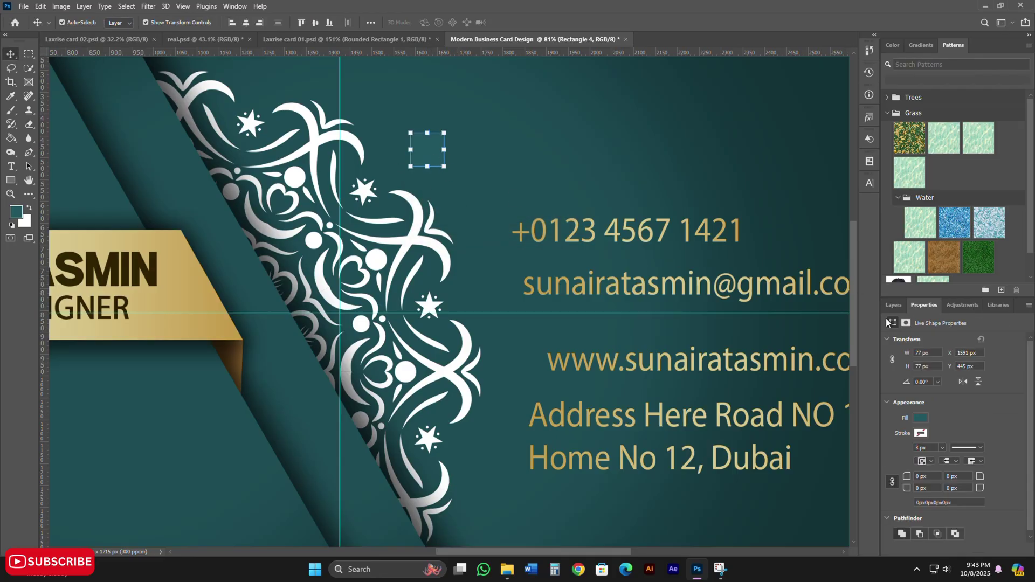
Add a gold Gradient Overlay effect to the square.
click(894, 305)
click(943, 550)
click(949, 515)
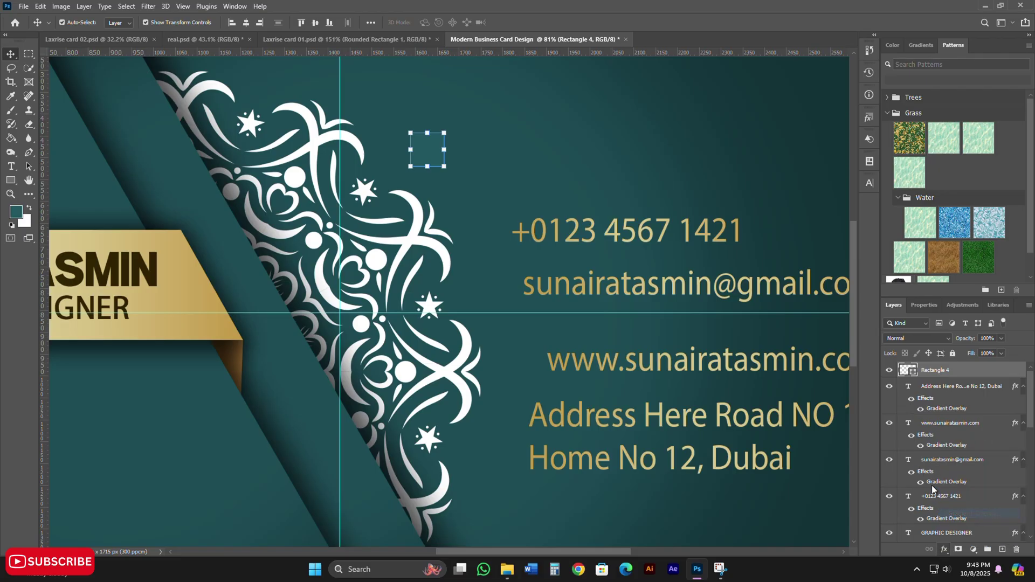
Add a gold gradient Stroke and a Drop Shadow to the square and apply the effects.
drag(607, 153, 573, 184)
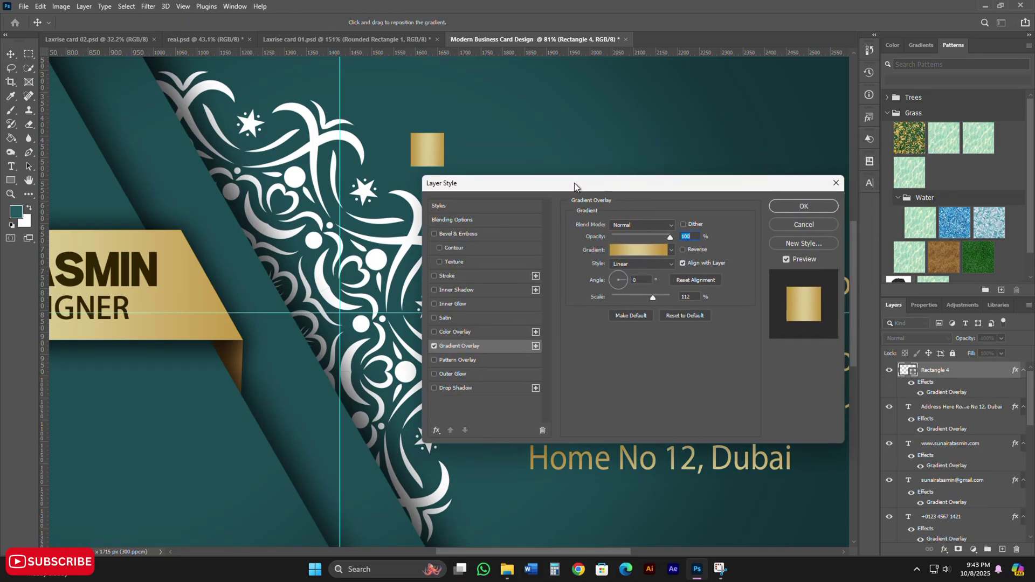
click(471, 277)
click(641, 303)
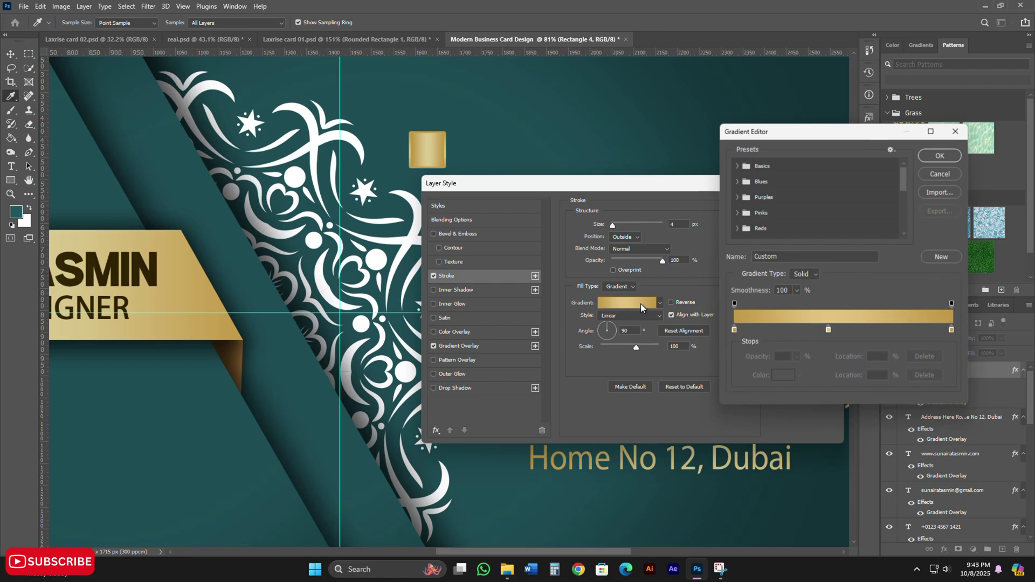
click(940, 152)
click(484, 388)
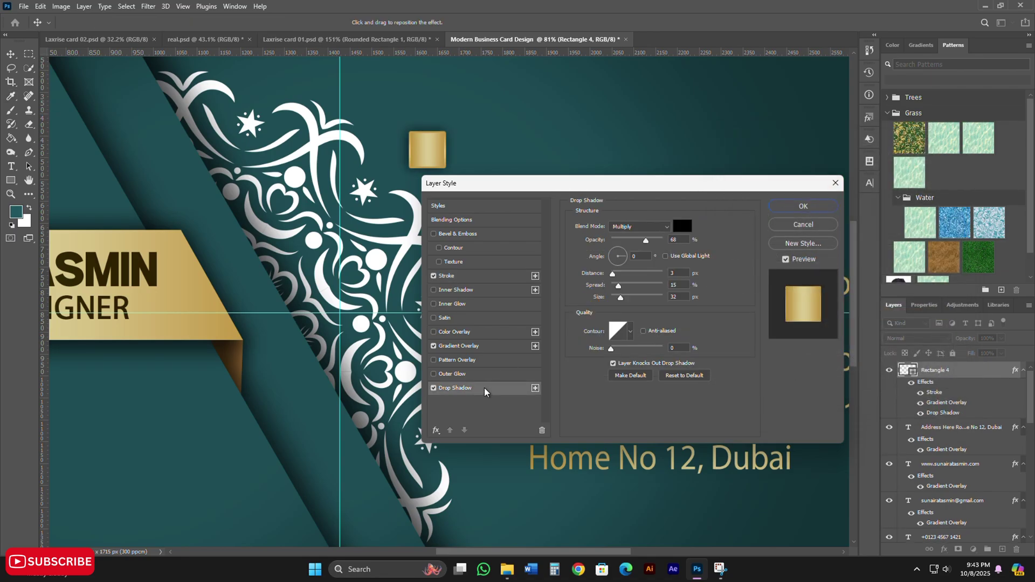
drag(622, 191, 597, 209)
click(780, 225)
Drag the Rectangle 4 gold square right until it sits above the phone number.
scroll(674, 378, down, 2)
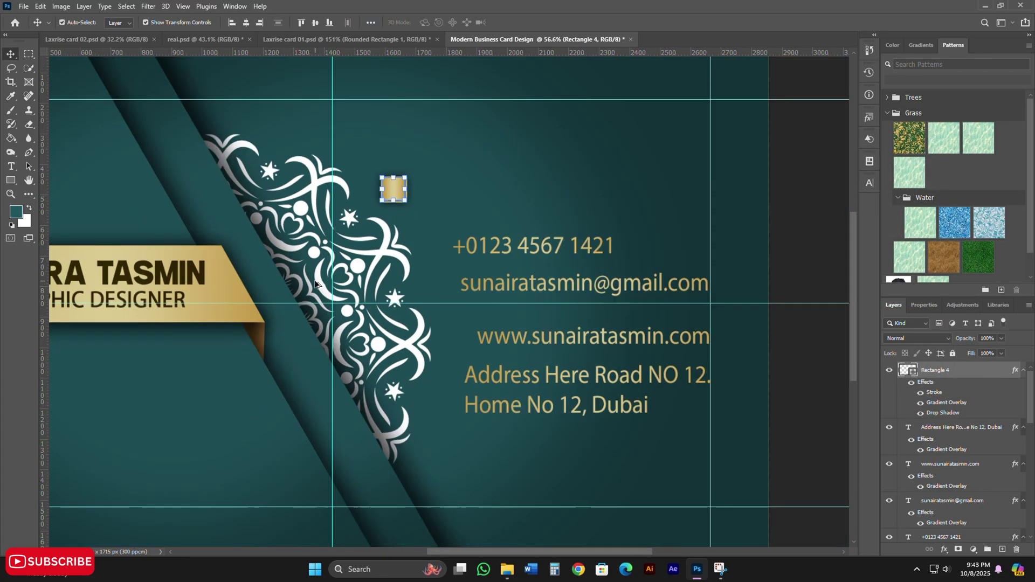
drag(605, 550, 629, 550)
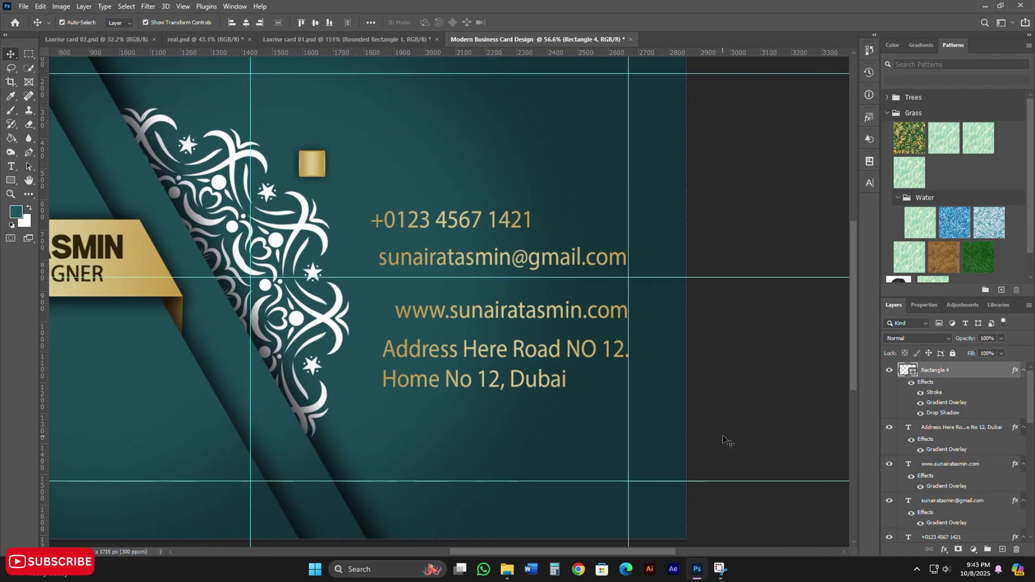
click(723, 439)
scroll(356, 198, up, 2)
scroll(356, 198, down, 1)
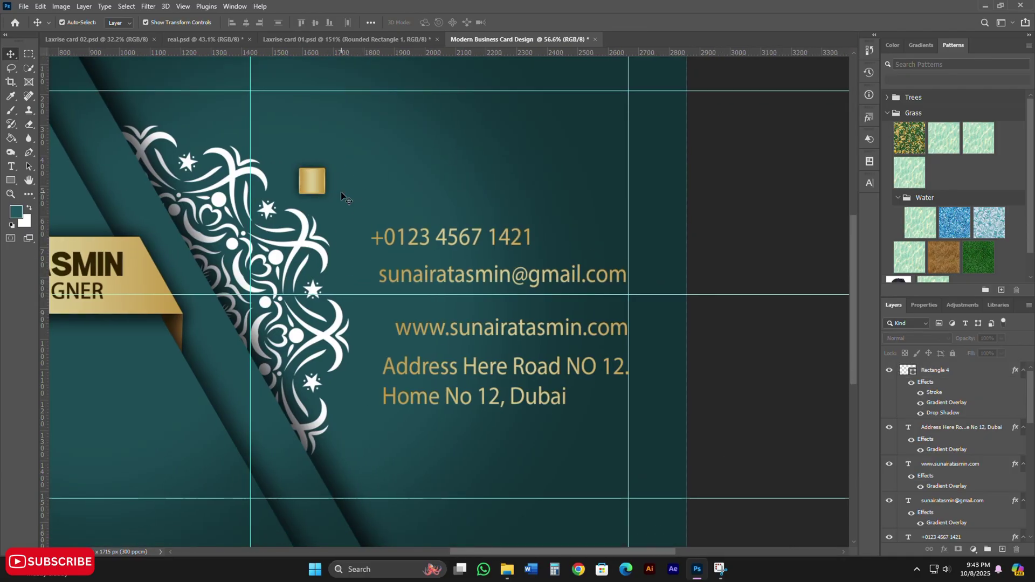
drag(319, 186, 366, 189)
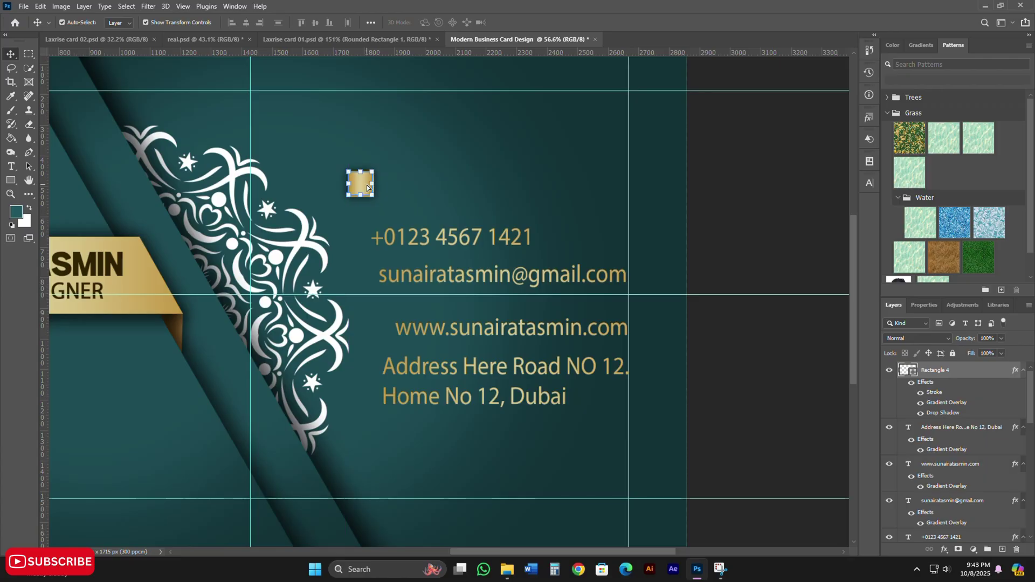
click(720, 201)
scroll(377, 179, up, 1)
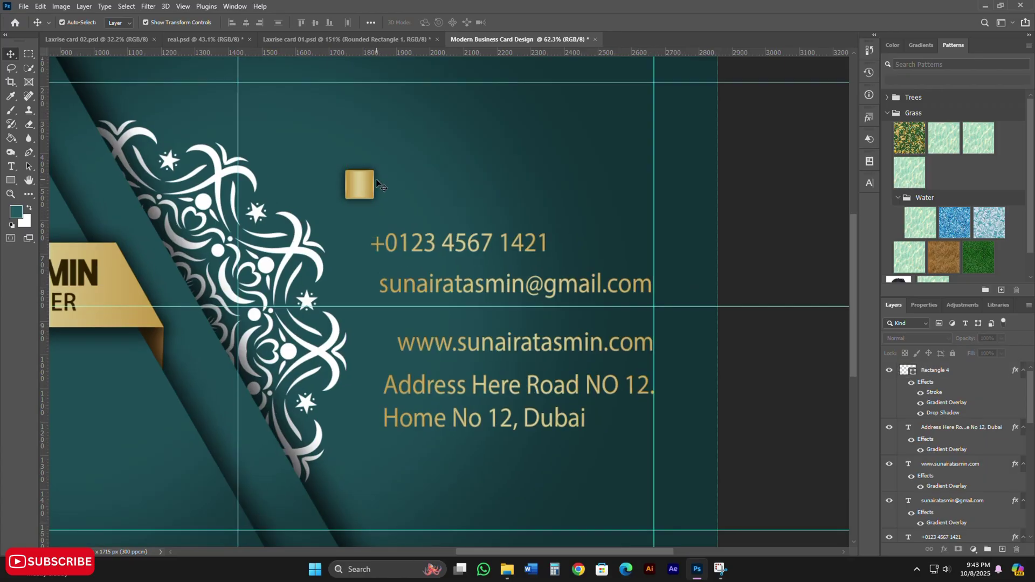
scroll(376, 179, down, 1)
scroll(410, 221, up, 1)
drag(364, 194, 375, 201)
scroll(371, 186, down, 1)
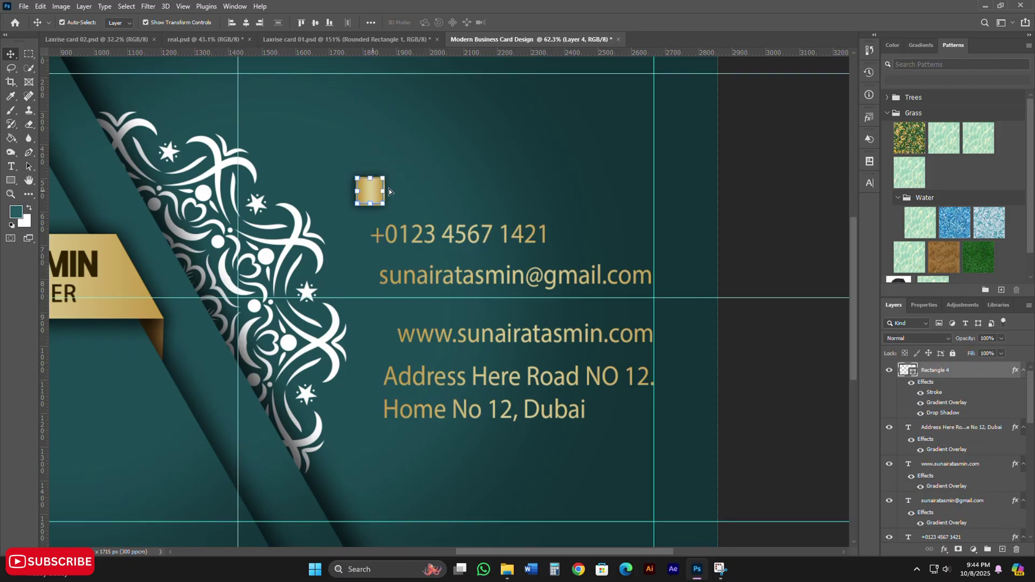
Shift the phone number text slightly right and up.
drag(427, 244, 447, 241)
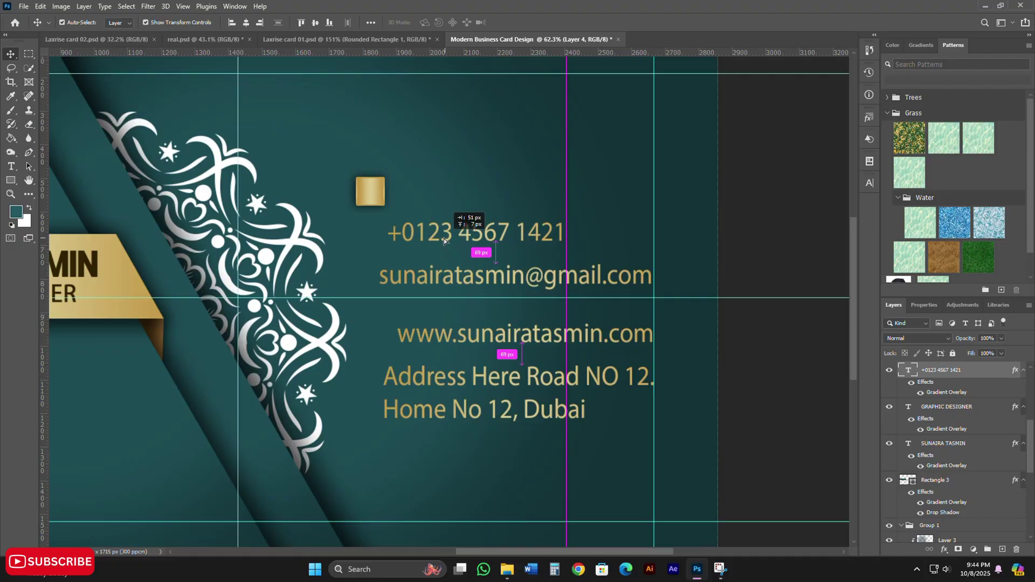
scroll(442, 238, down, 3)
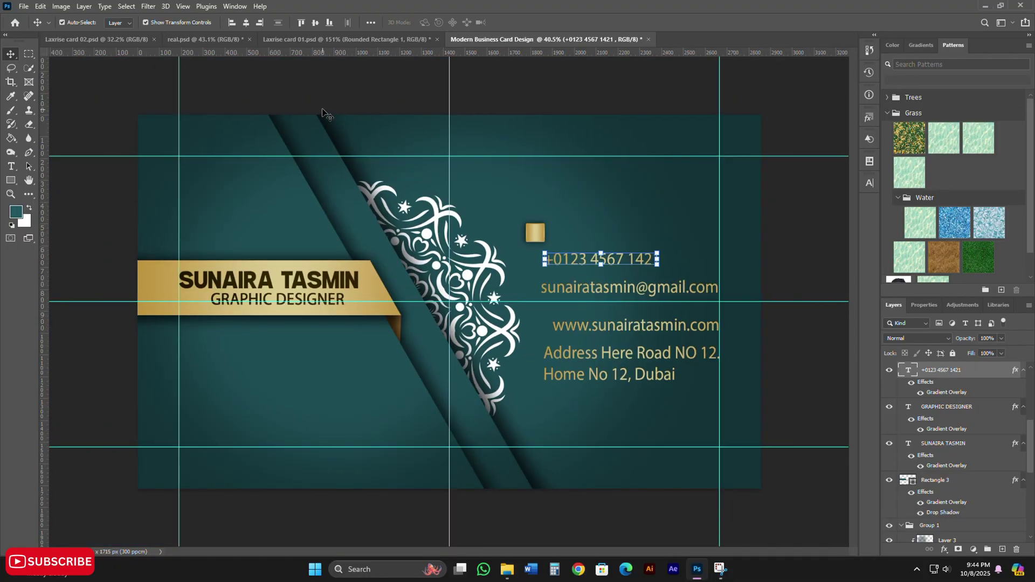
click(324, 113)
scroll(501, 305, up, 2)
scroll(488, 541, right, 3)
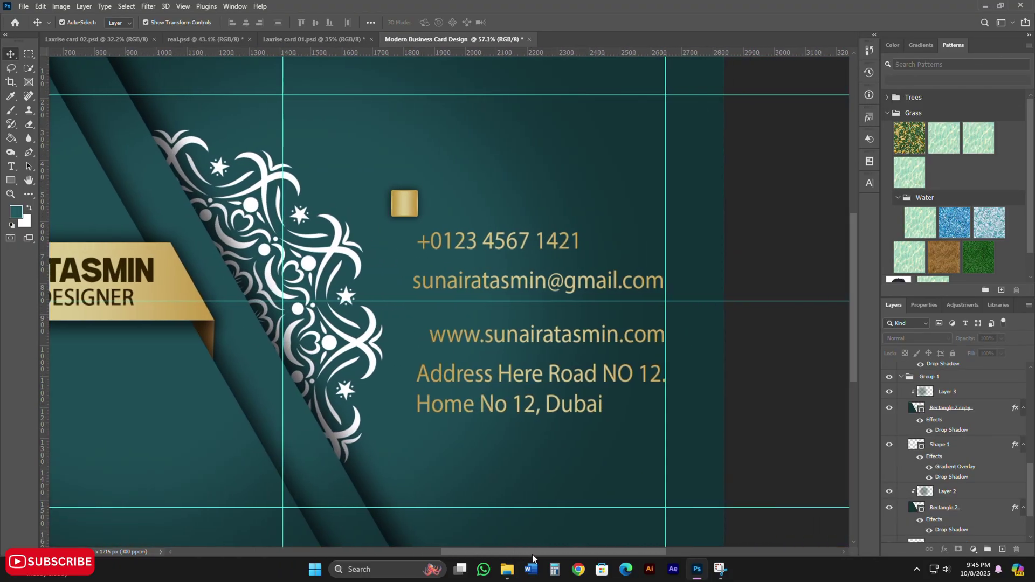
scroll(348, 164, up, 2)
Copy the gold square into a column beside the e-mail, website and address lines.
mouse_move(348, 161)
mouse_down()
mouse_move(366, 187)
mouse_move(353, 278)
mouse_up()
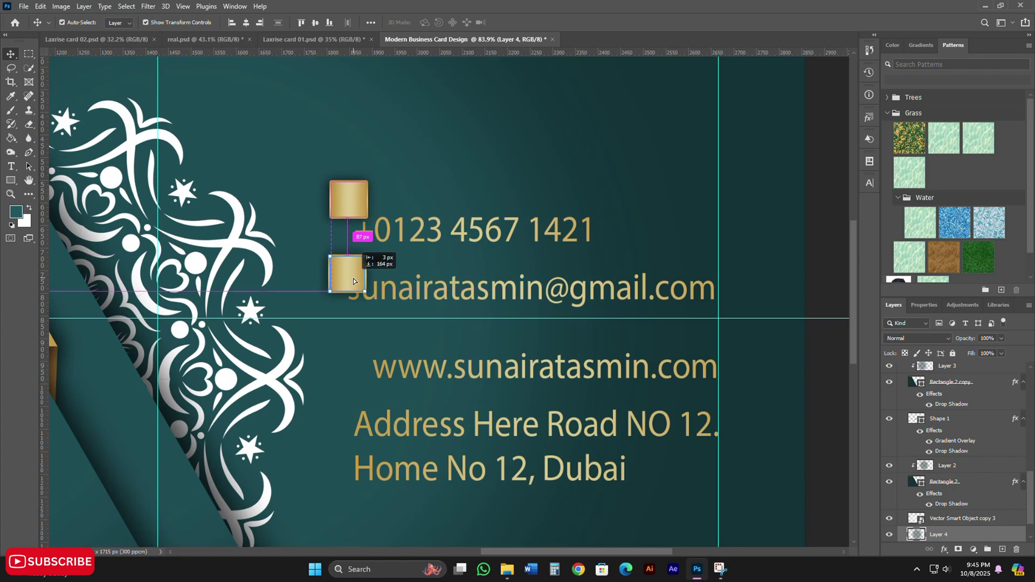
scroll(384, 267, down, 1)
scroll(385, 267, down, 1)
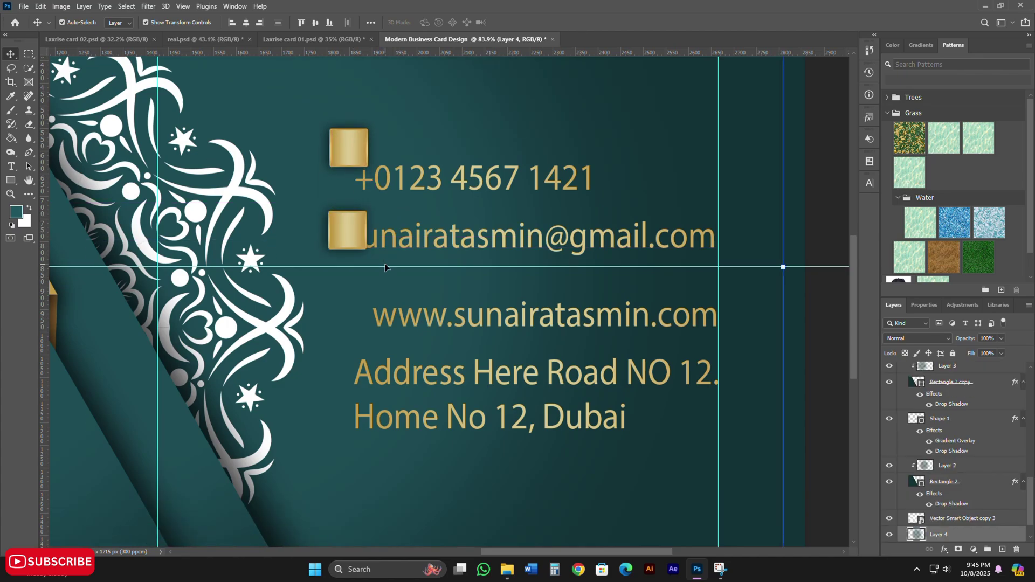
drag(353, 240, 354, 329)
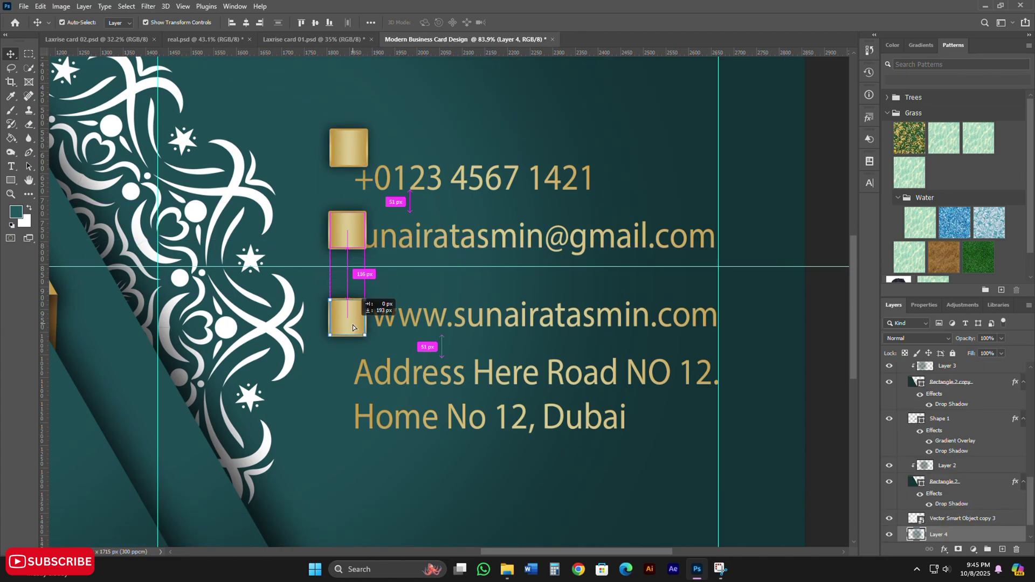
drag(347, 151, 346, 154)
mouse_move(356, 320)
mouse_down()
mouse_move(355, 312)
mouse_move(350, 370)
mouse_up()
scroll(345, 313, down, 2)
Group the four gold squares into Group 2 and align their centres.
shift+click(351, 285)
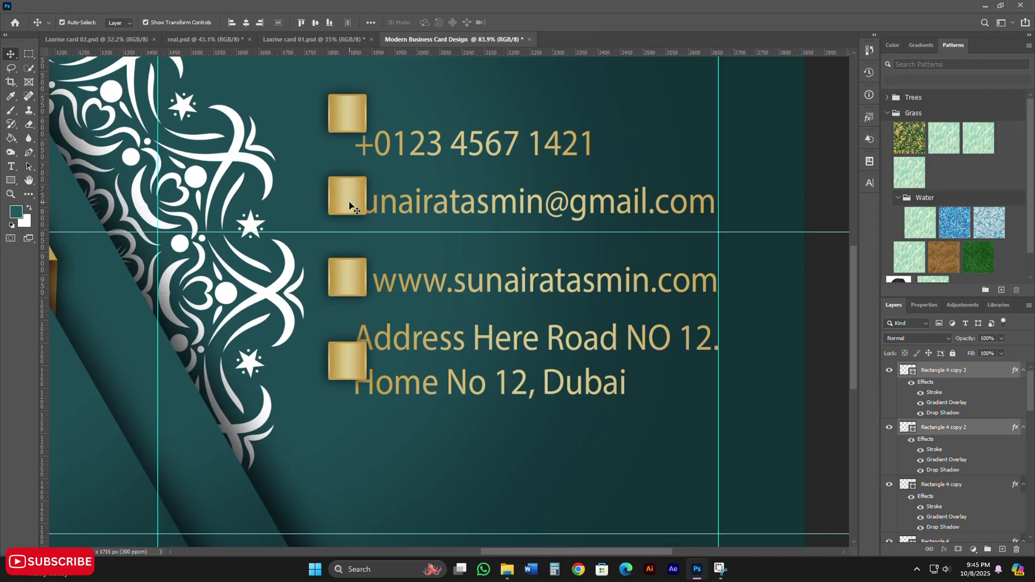
shift+click(351, 203)
shift+click(348, 113)
click(986, 551)
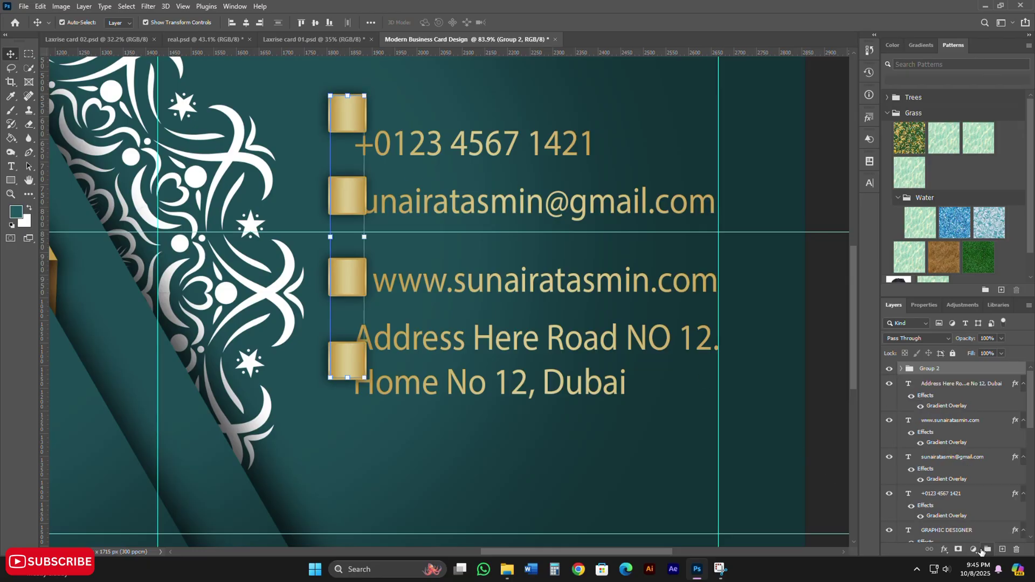
scroll(338, 221, down, 1)
click(316, 21)
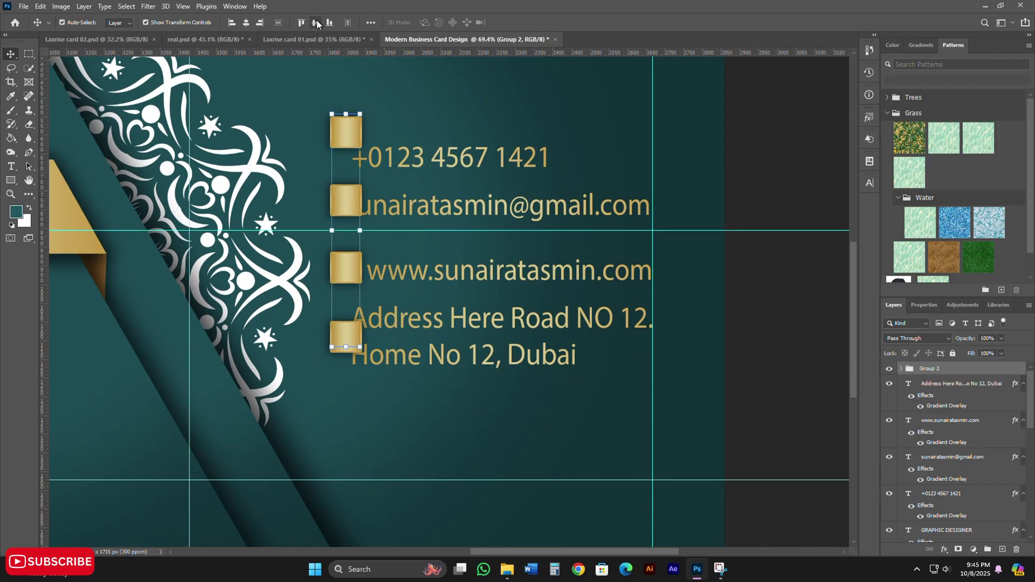
scroll(338, 191, up, 1)
click(338, 191)
scroll(338, 191, down, 1)
scroll(405, 241, up, 1)
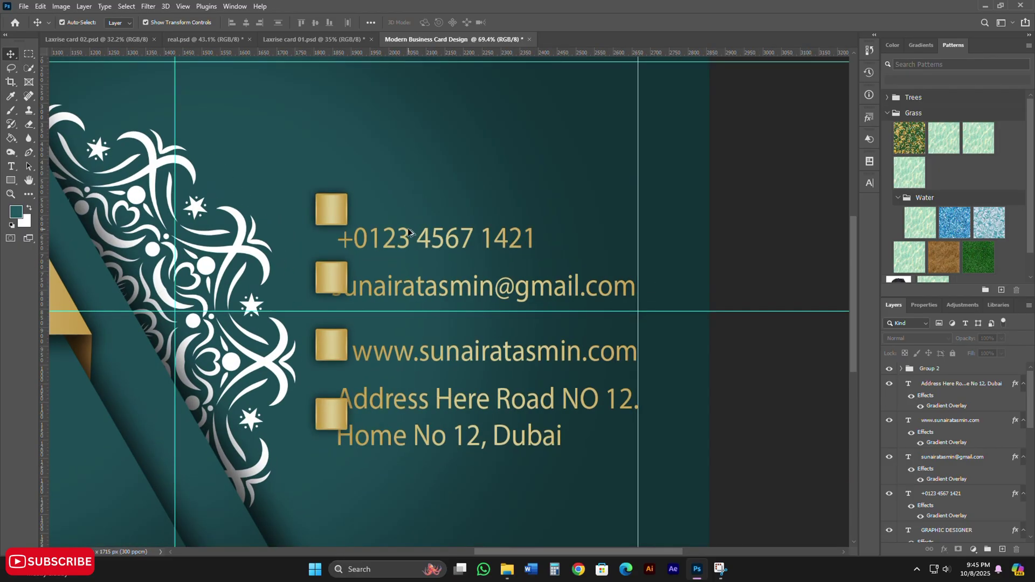
Move the phone, e-mail and website text beside their squares and narrow the e-mail text.
drag(405, 241, 424, 212)
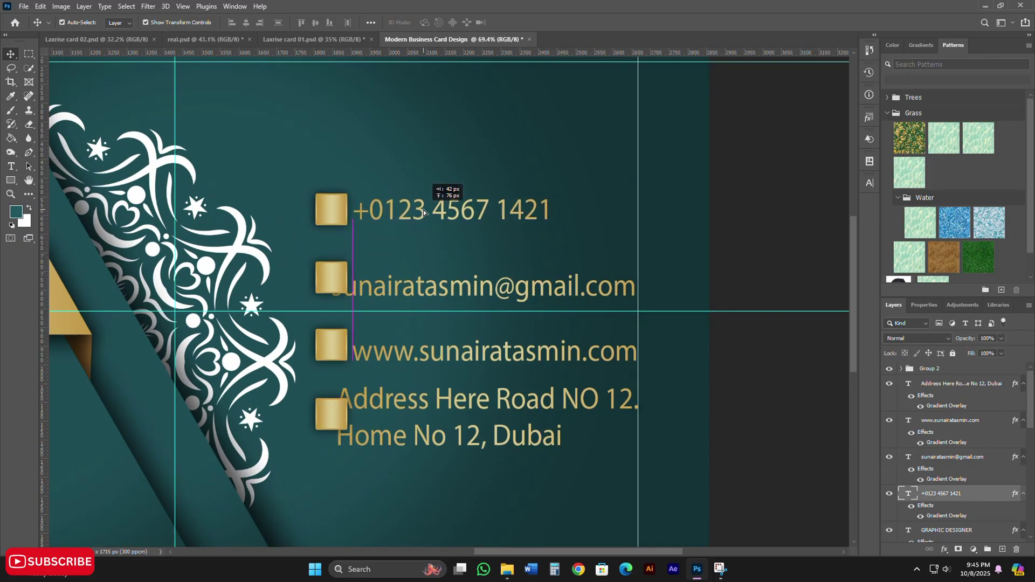
drag(394, 286, 415, 276)
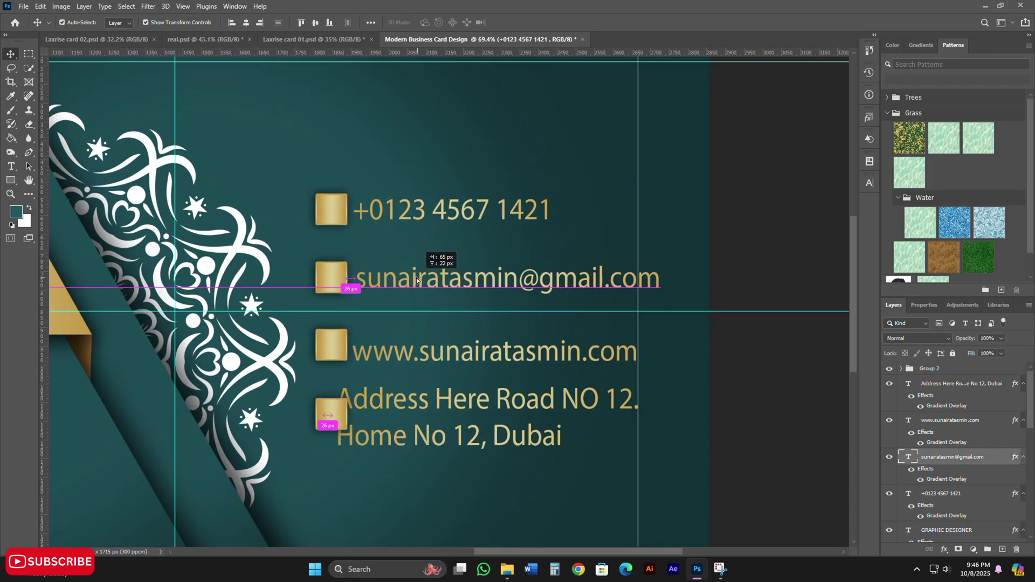
drag(392, 356, 398, 395)
scroll(392, 348, down, 1)
click(420, 253)
scroll(421, 254, down, 1)
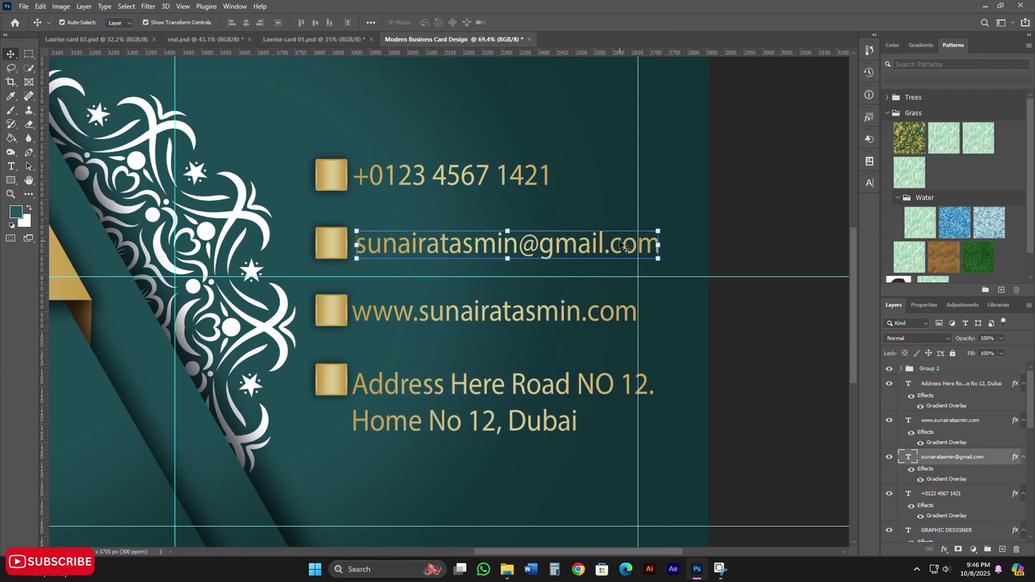
drag(659, 245, 644, 245)
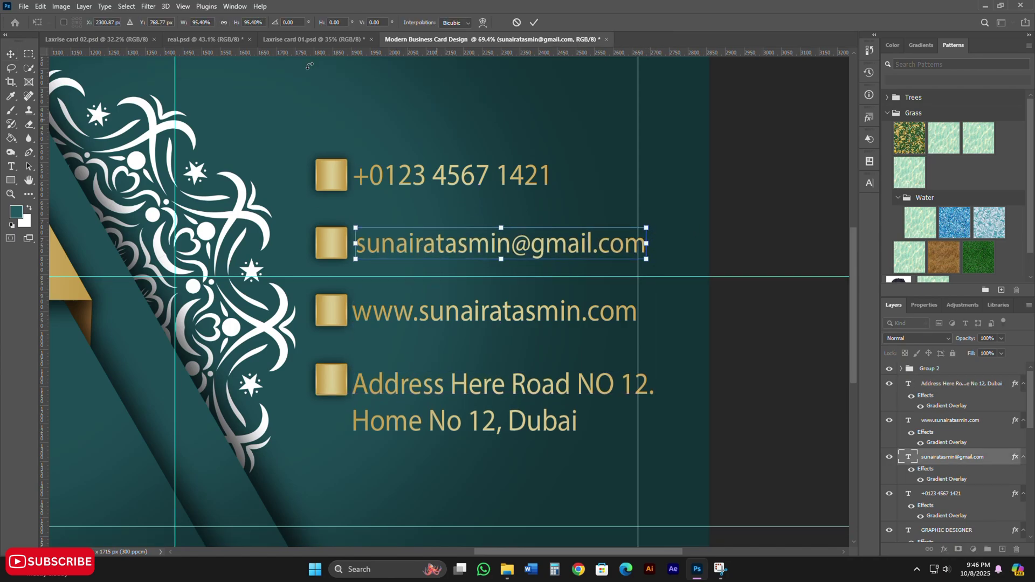
click(744, 200)
scroll(618, 356, down, 2)
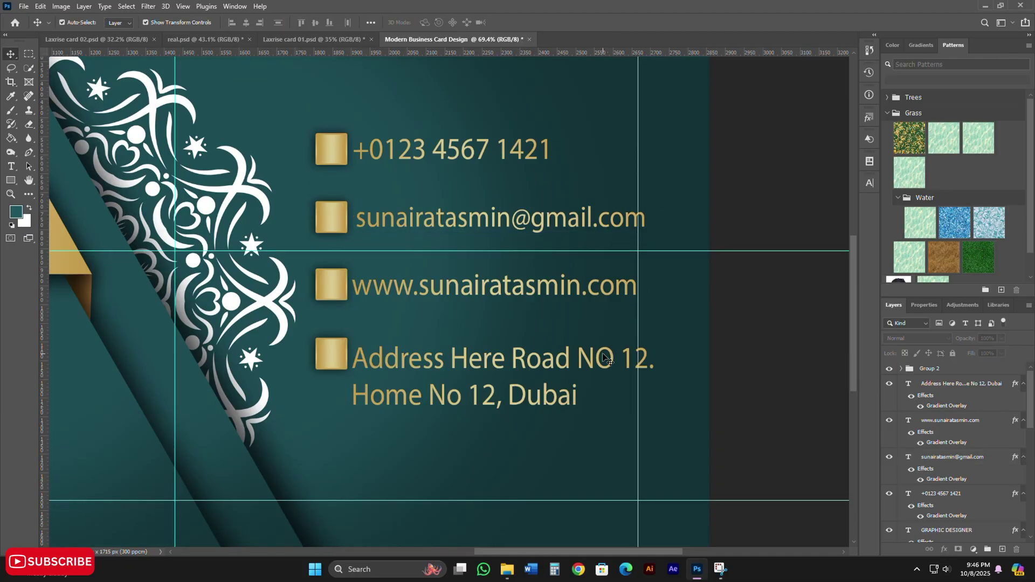
scroll(440, 331, down, 1)
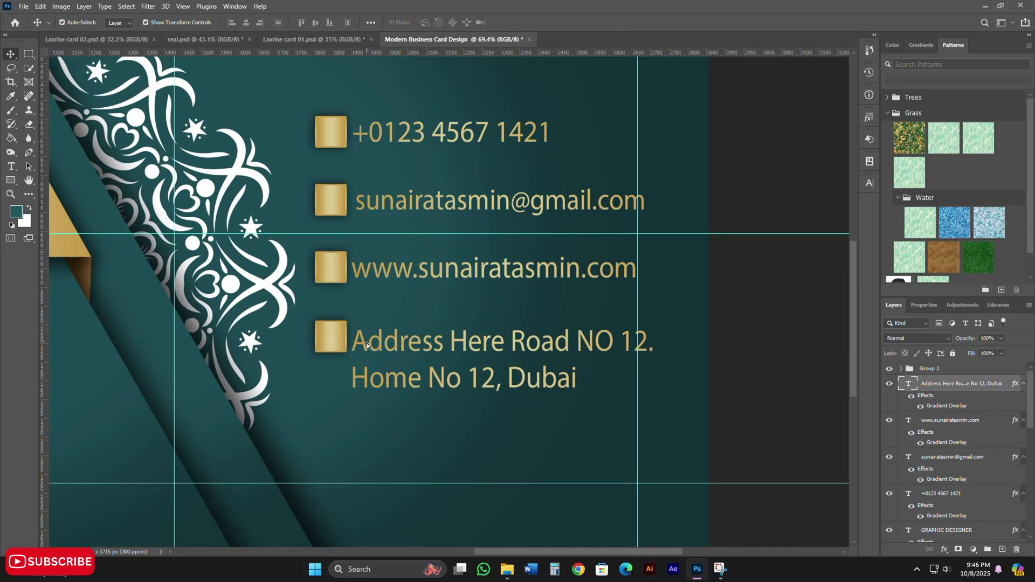
Select the address, e-mail and website text layers to check their placement.
click(367, 343)
click(418, 289)
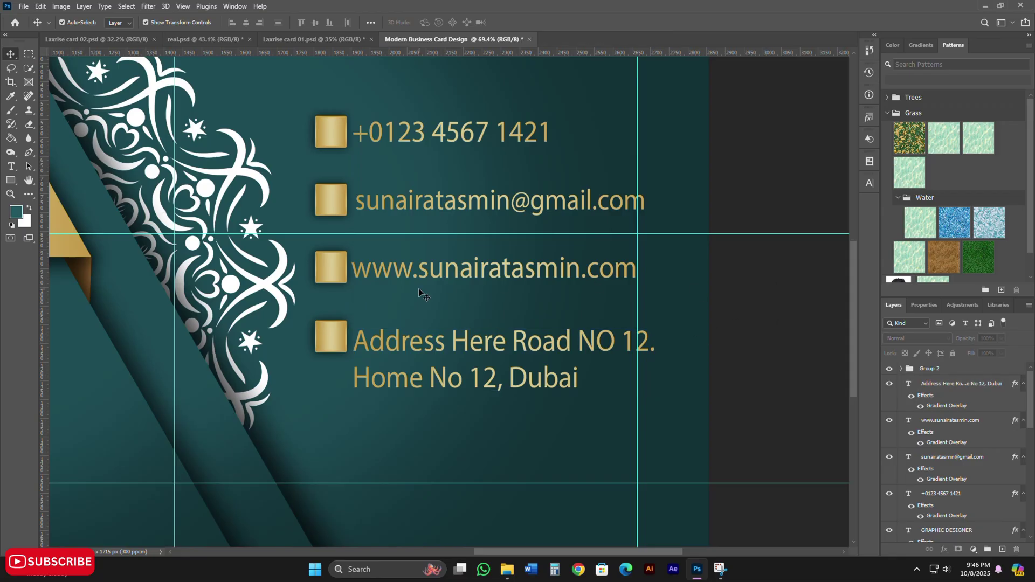
scroll(386, 259, up, 3)
click(382, 181)
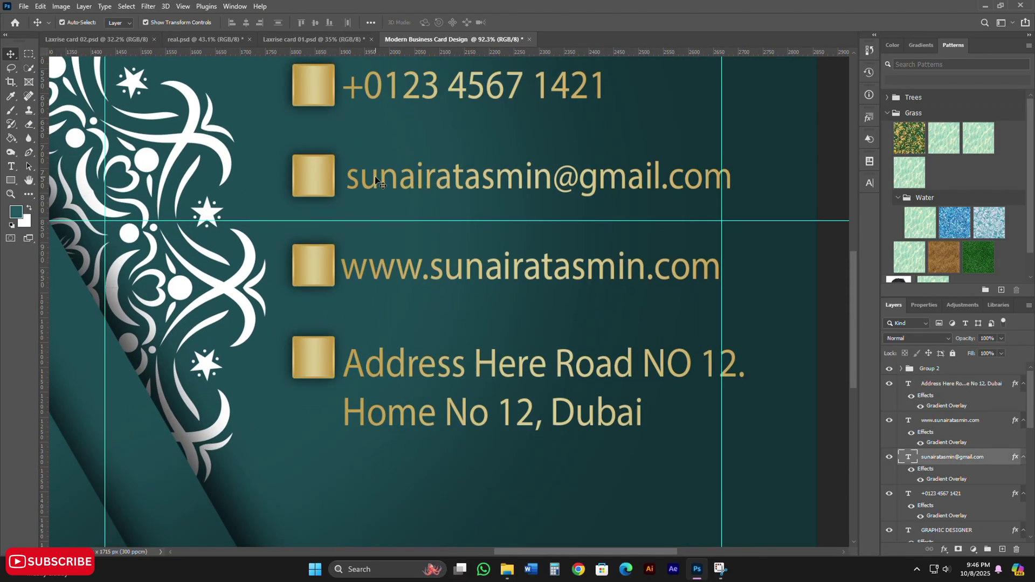
click(361, 271)
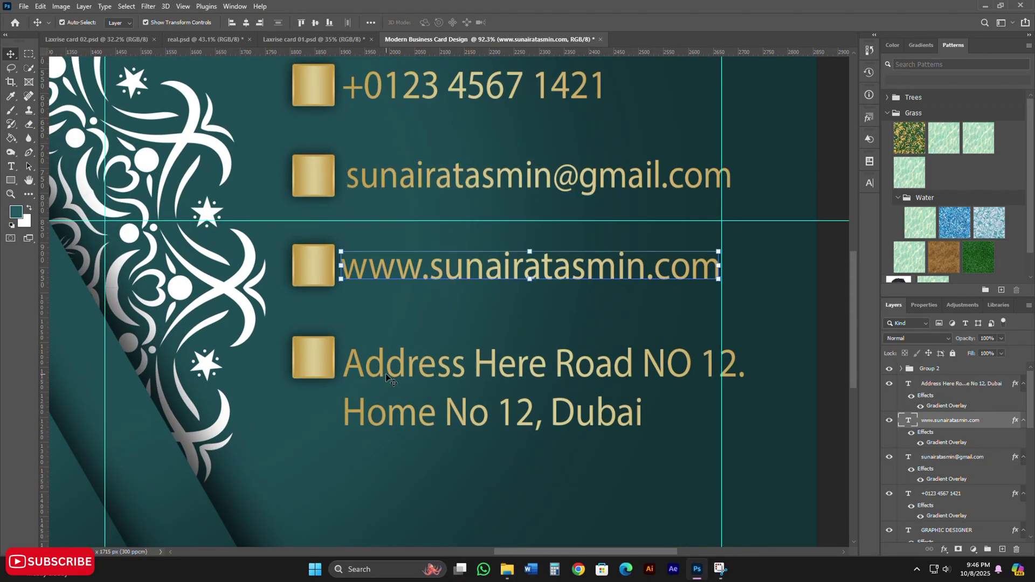
click(383, 311)
scroll(677, 355, down, 5)
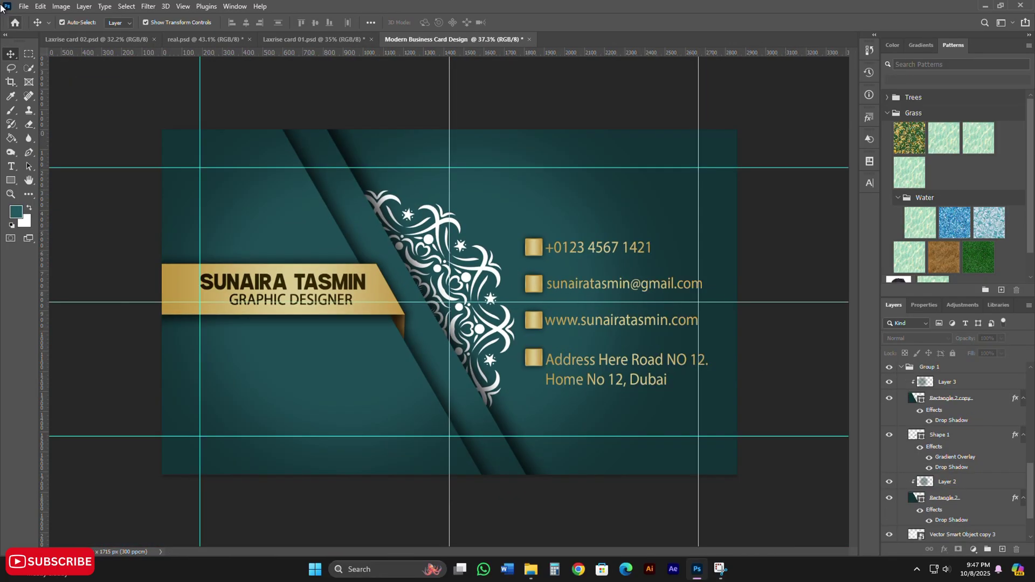
Embed the telephone icon, shrink it, and centre it on the top gold square.
click(24, 6)
click(86, 225)
scroll(243, 216, down, 5)
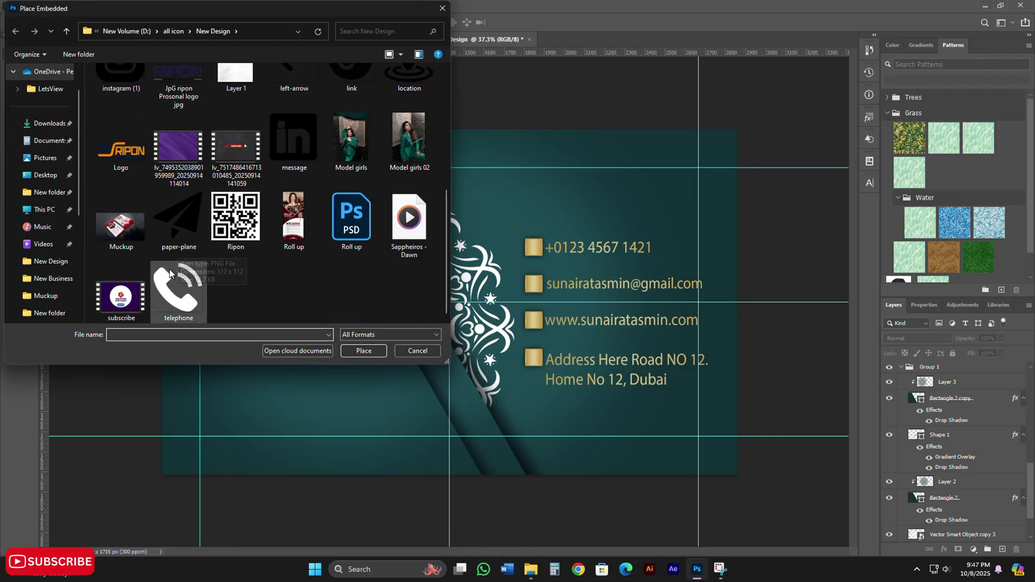
click(178, 291)
click(362, 351)
mouse_move(620, 476)
mouse_down()
mouse_move(453, 327)
mouse_move(459, 311)
mouse_up()
scroll(461, 305, up, 5)
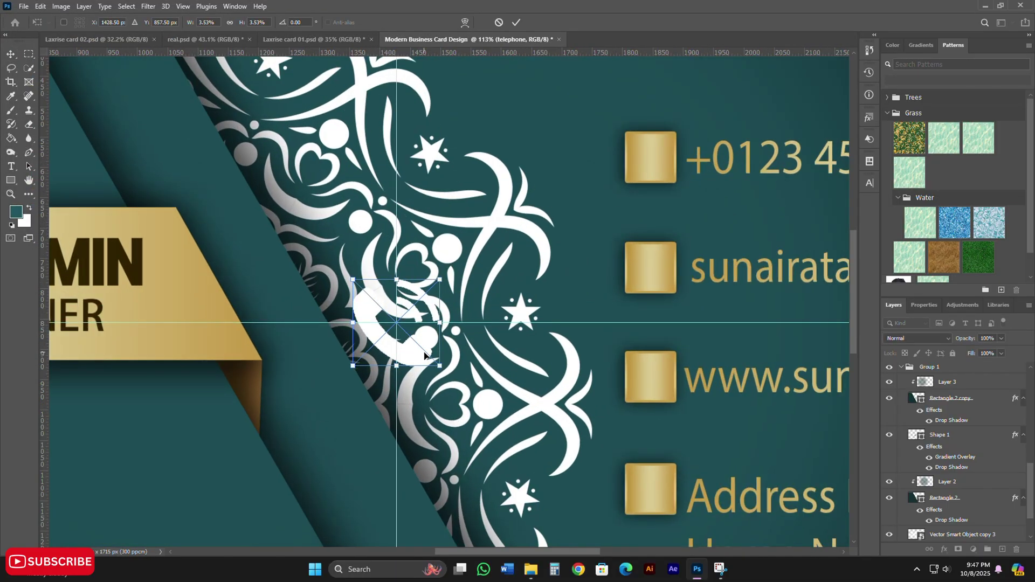
mouse_move(424, 355)
mouse_down()
mouse_move(692, 205)
mouse_move(652, 167)
mouse_up()
scroll(443, 217, up, 3)
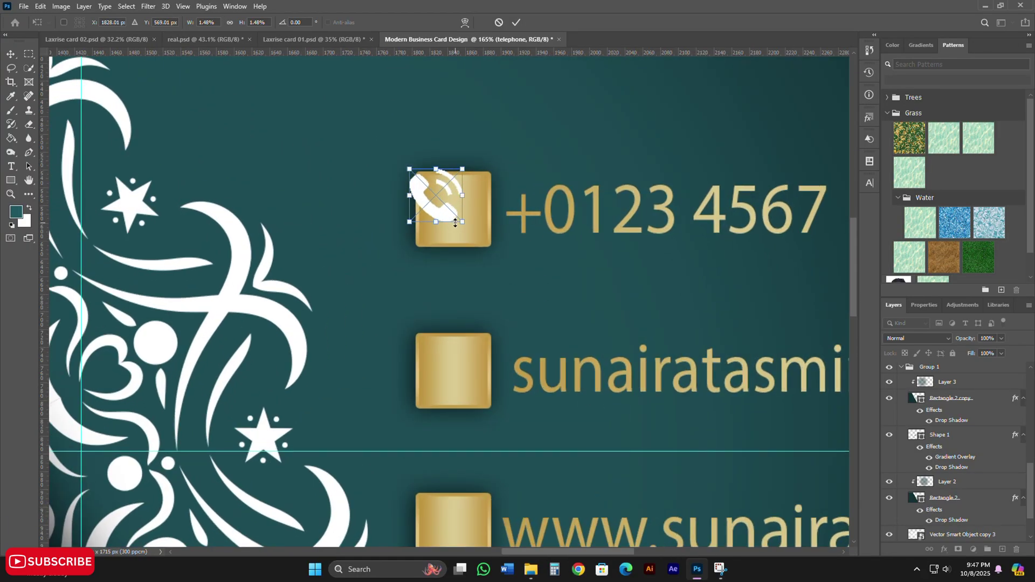
drag(456, 223, 473, 215)
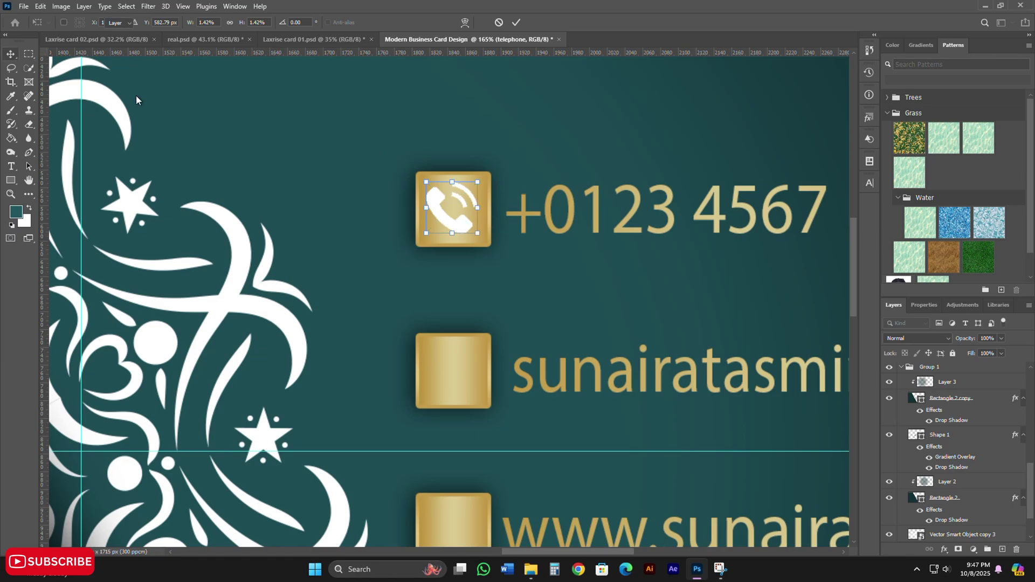
key(Return)
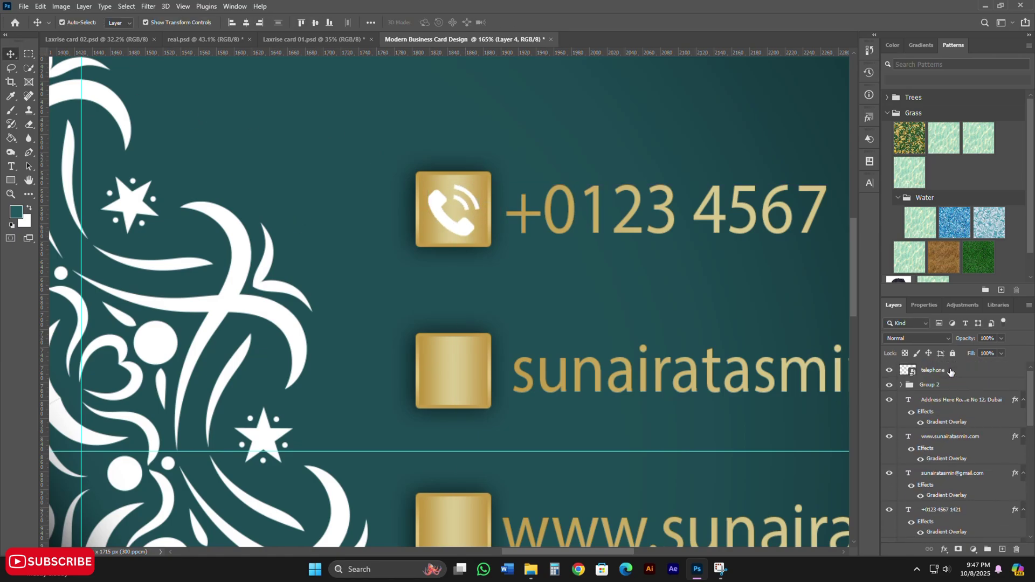
scroll(635, 296, up, 1)
On a new layer, embed the paper-plane icon and scale it into the email's gold square.
key(ctrl+shift+alt+n)
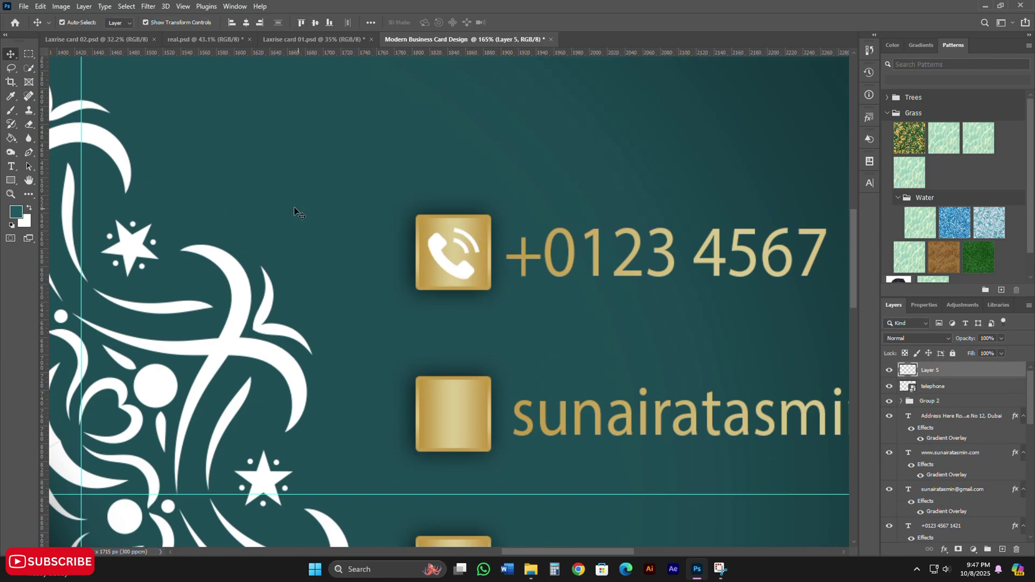
scroll(301, 213, down, 5)
click(23, 5)
click(48, 260)
scroll(266, 219, down, 5)
click(174, 219)
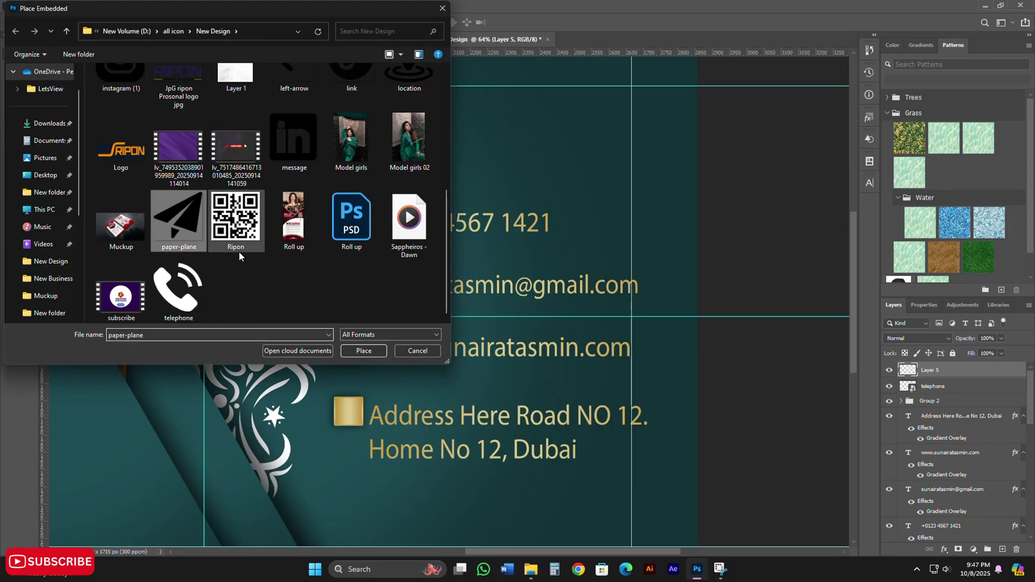
click(355, 346)
drag(658, 49, 381, 293)
scroll(428, 329, up, 5)
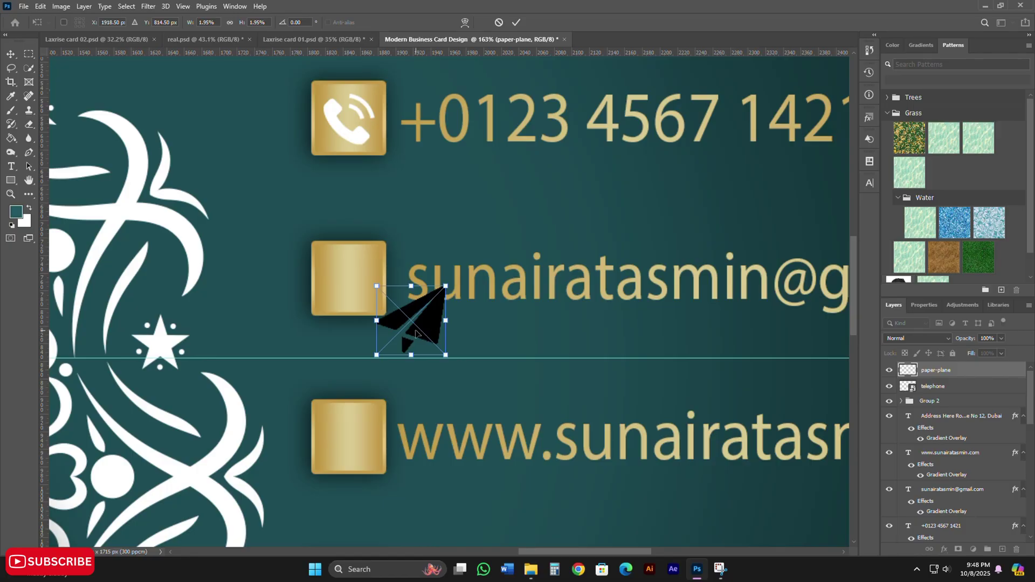
drag(416, 334, 345, 286)
drag(375, 241, 374, 253)
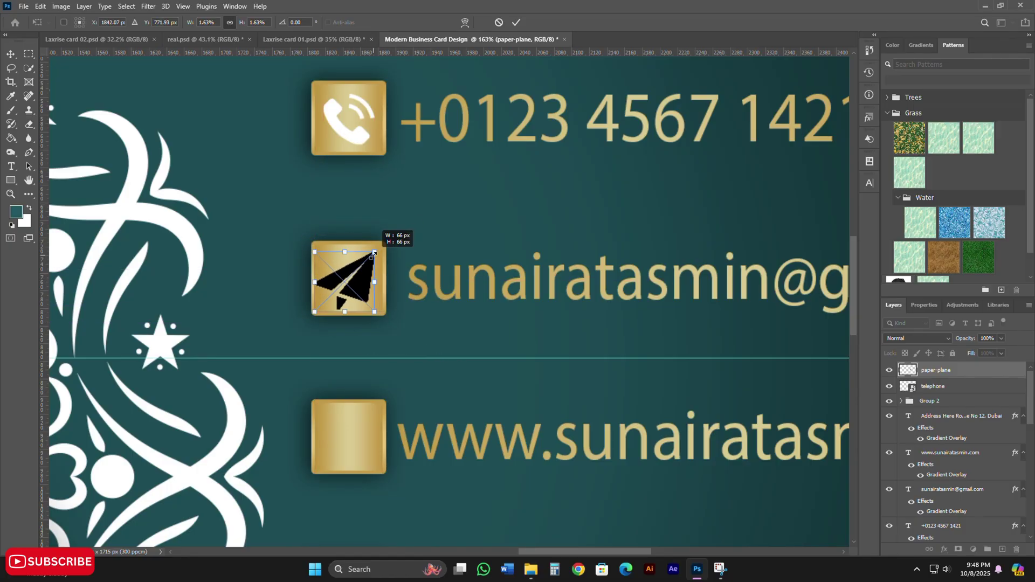
key(Return)
Re-transform the paper-plane layer, add an empty layer, and zoom to fit the canvas.
scroll(360, 284, up, 2)
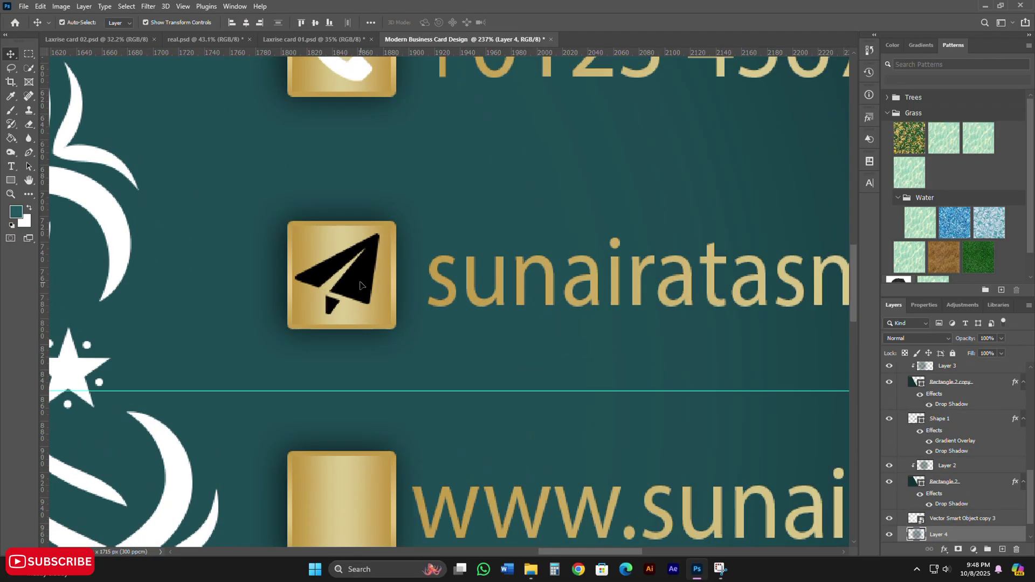
click(360, 285)
key(ctrl+t)
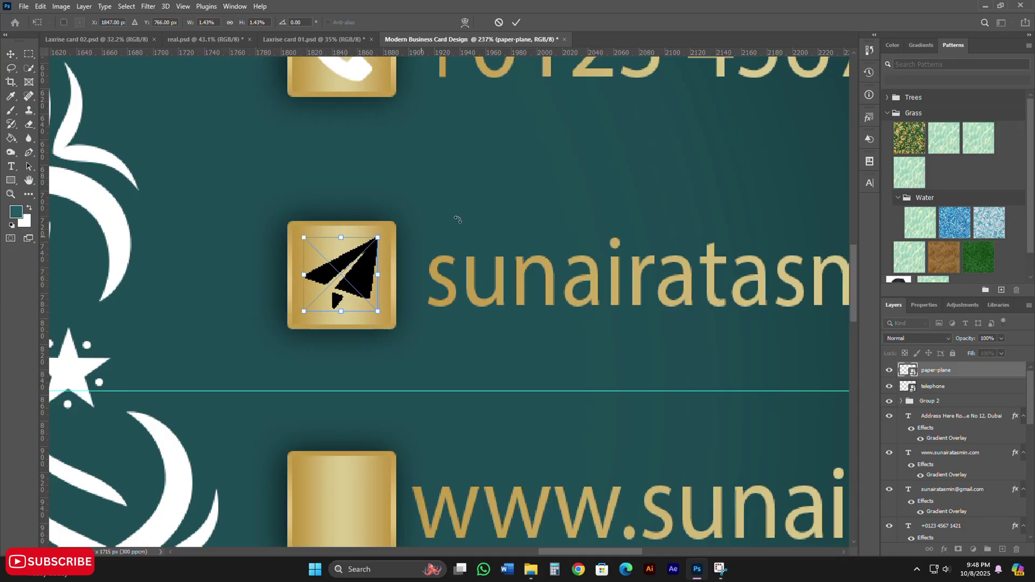
key(Return)
key(ctrl+shift+alt+n)
key(ctrl+0)
Embed the link icon and size it into the website's gold square.
click(23, 6)
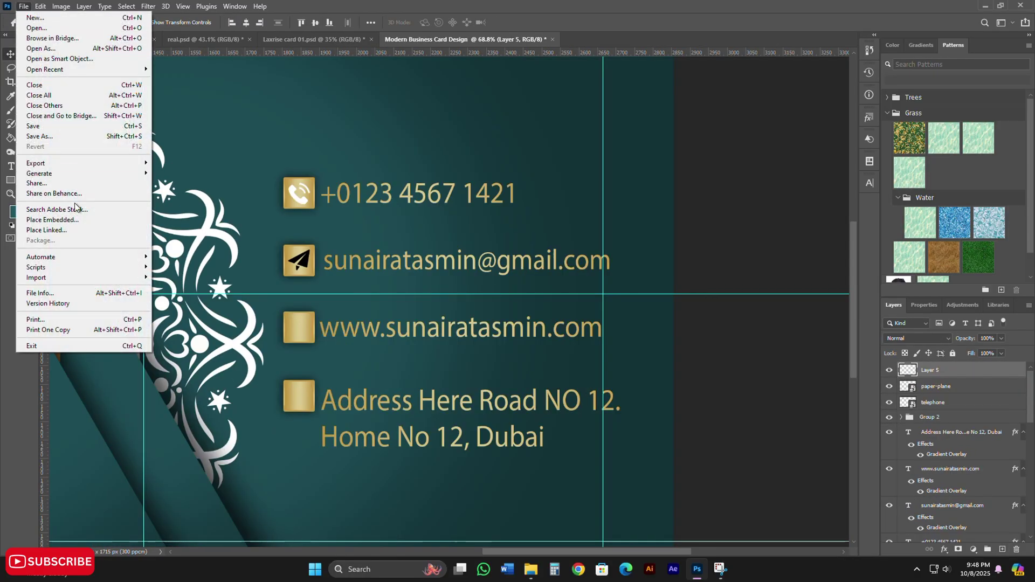
click(116, 213)
scroll(260, 258, down, 3)
double_click(358, 191)
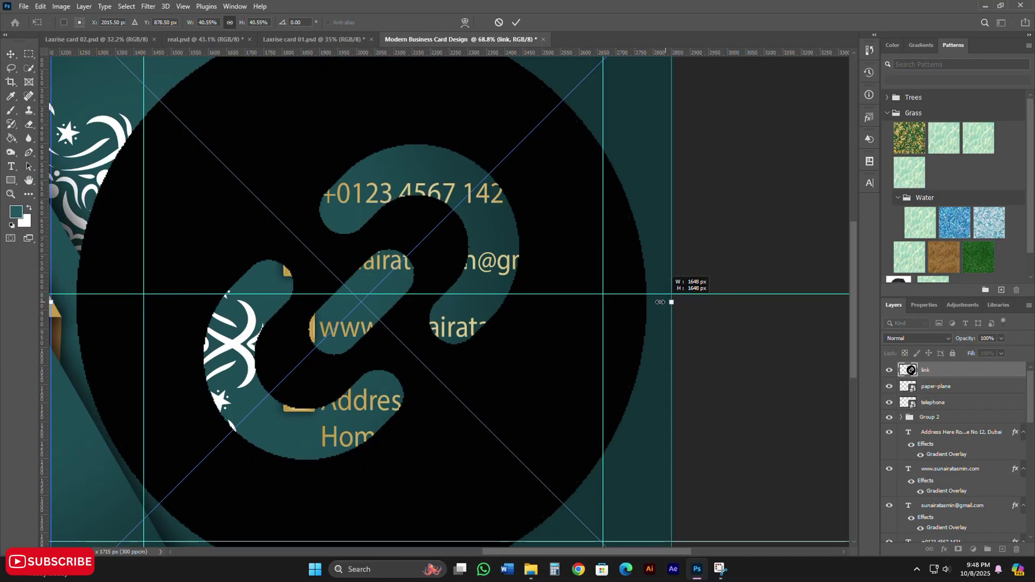
drag(678, 307, 377, 313)
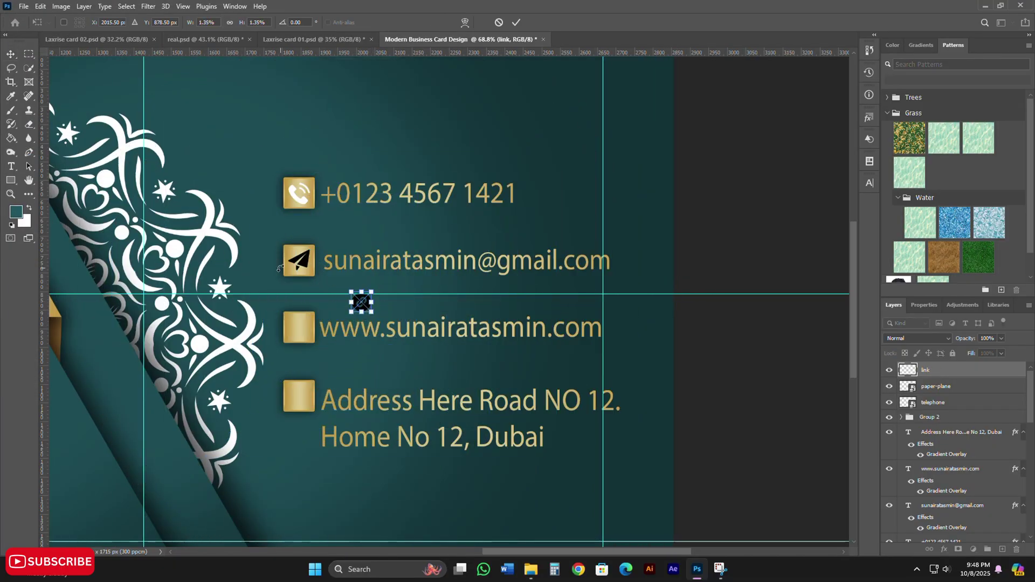
scroll(292, 269, up, 5)
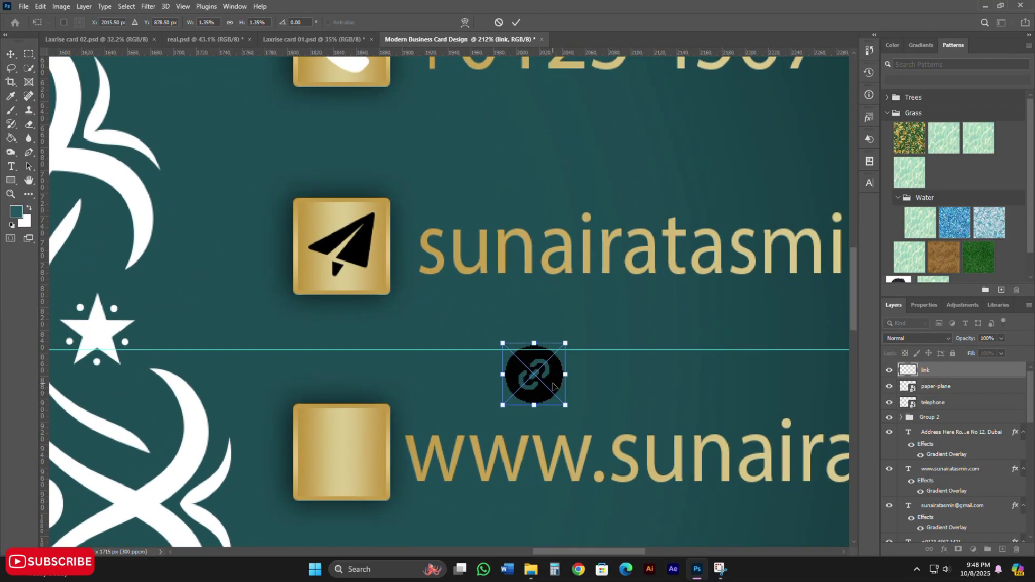
drag(553, 387, 360, 468)
drag(374, 422, 378, 417)
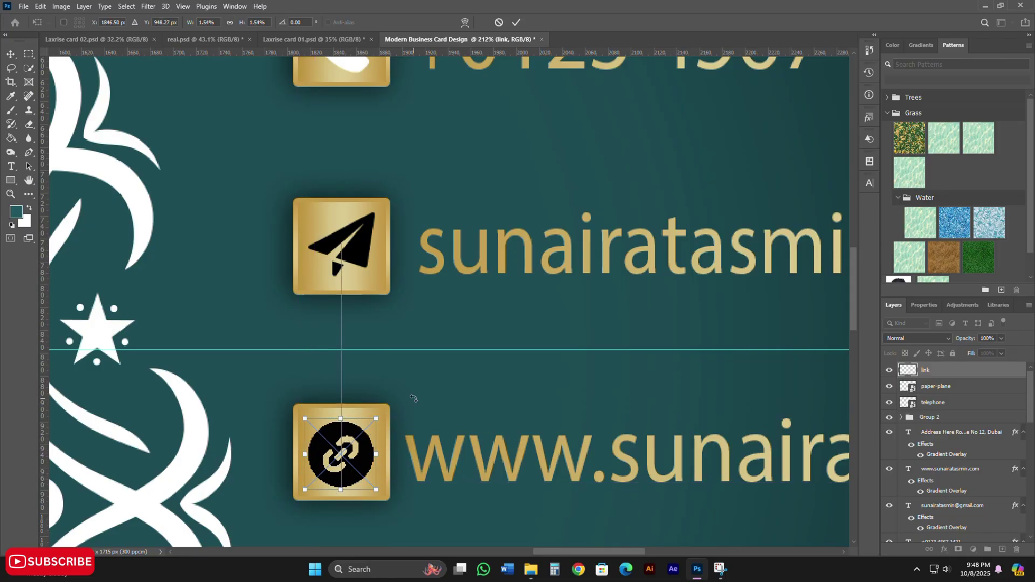
key(Return)
scroll(359, 415, down, 2)
click(358, 415)
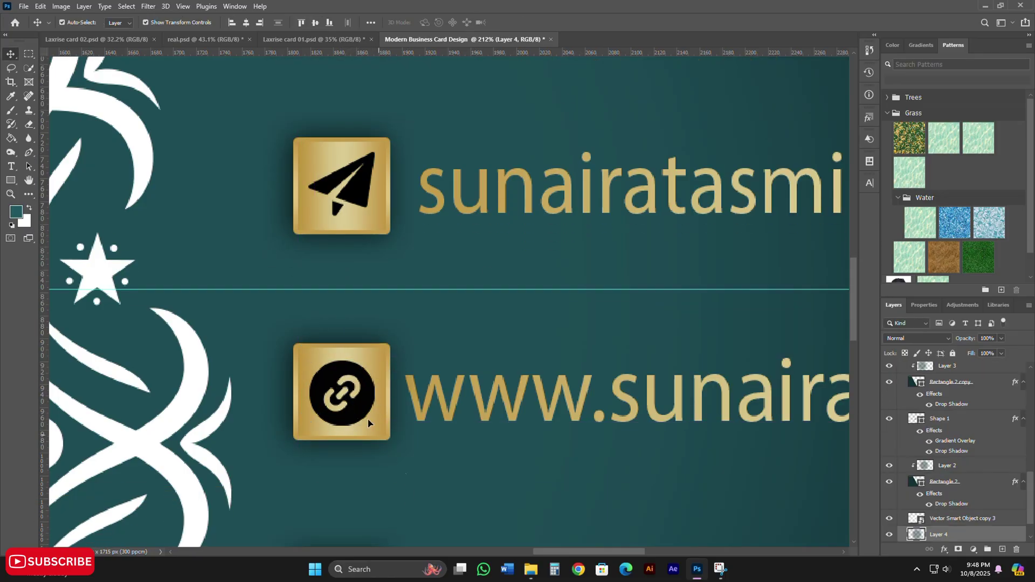
scroll(320, 349, down, 4)
On a new layer, embed the location pin and scale it into the address's gold square.
click(1003, 550)
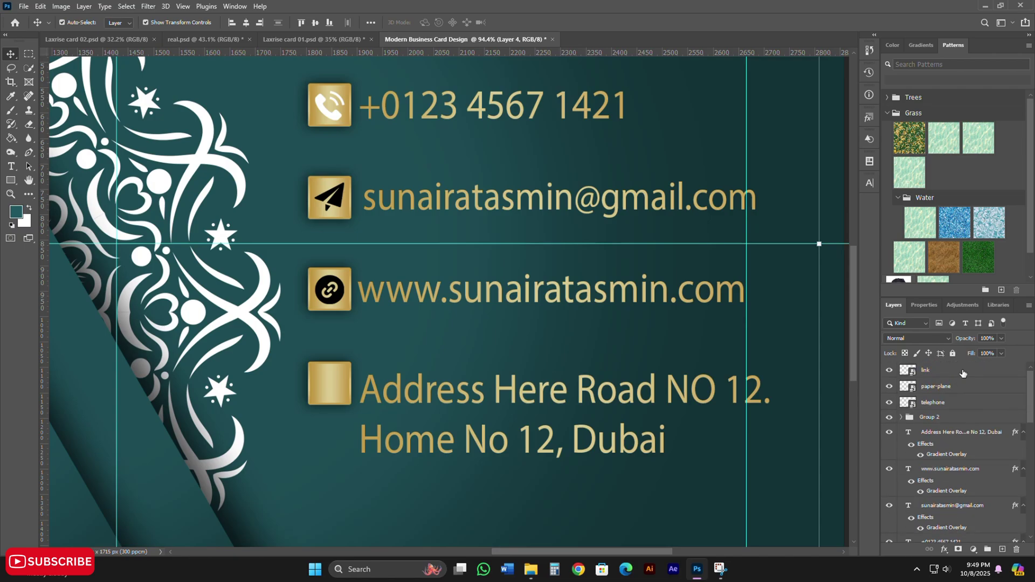
click(24, 6)
click(52, 219)
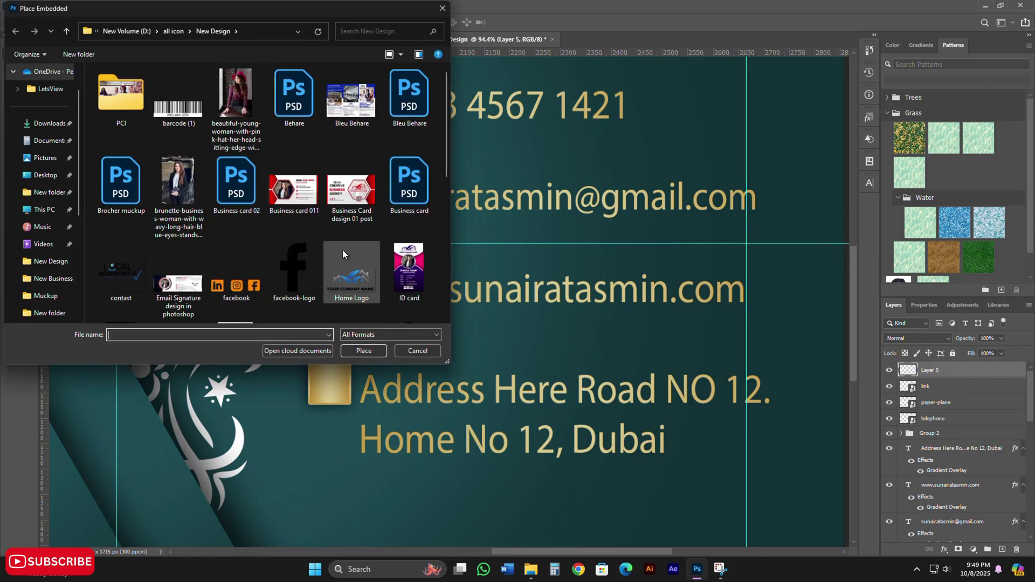
scroll(342, 250, down, 5)
scroll(387, 201, up, 1)
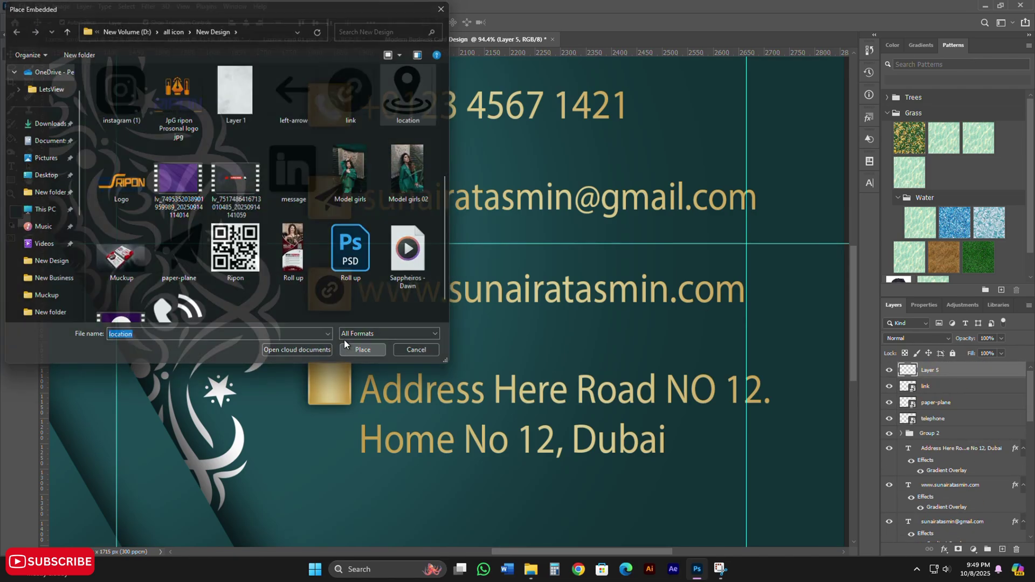
click(348, 350)
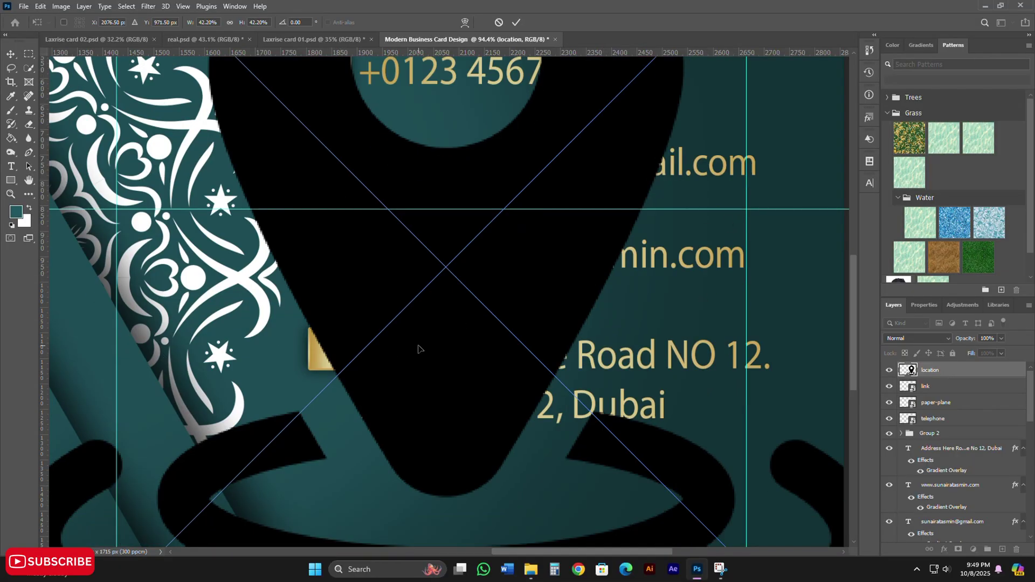
scroll(419, 348, down, 5)
mouse_move(708, 294)
mouse_down()
mouse_move(449, 296)
mouse_move(391, 329)
mouse_move(354, 374)
mouse_move(346, 367)
mouse_move(347, 380)
mouse_up()
key(Return)
scroll(378, 316, up, 5)
scroll(347, 377, up, 4)
key(ctrl+t)
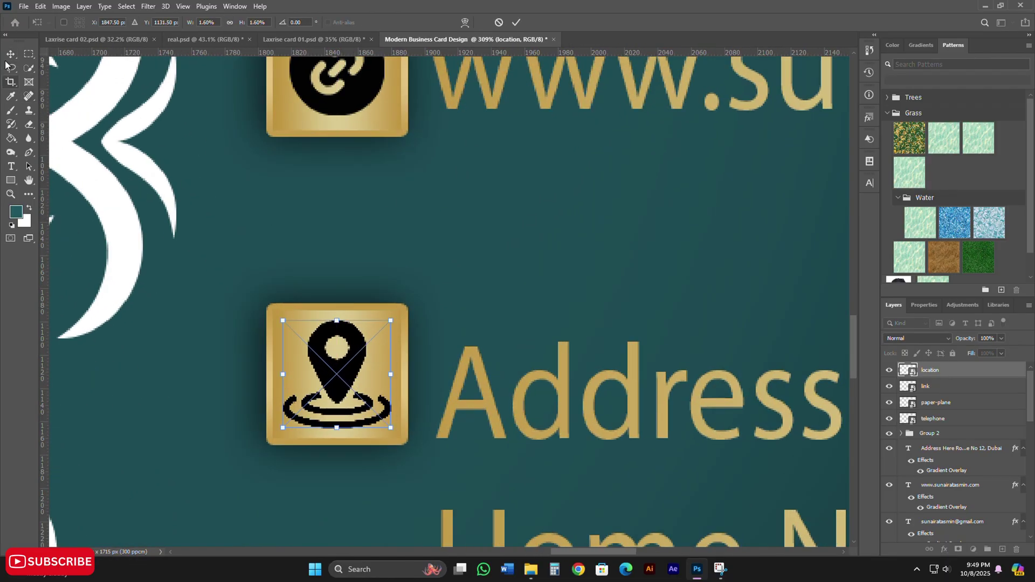
key(Return)
Group the four contact icon layers and apply a Gradient Overlay to the group.
scroll(301, 177, down, 4)
scroll(431, 269, up, 1)
click(320, 216)
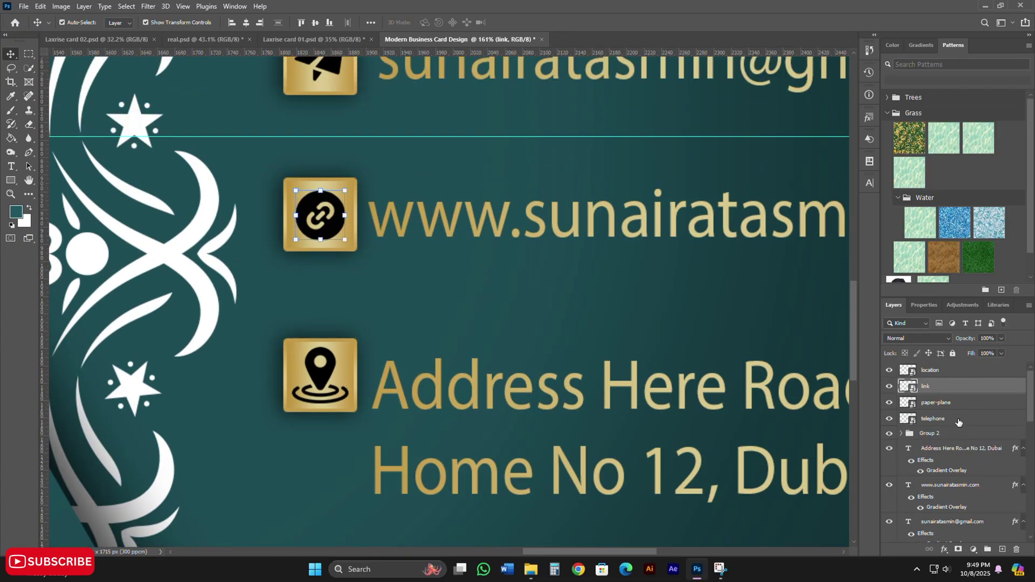
click(959, 422)
shift+click(949, 371)
click(991, 550)
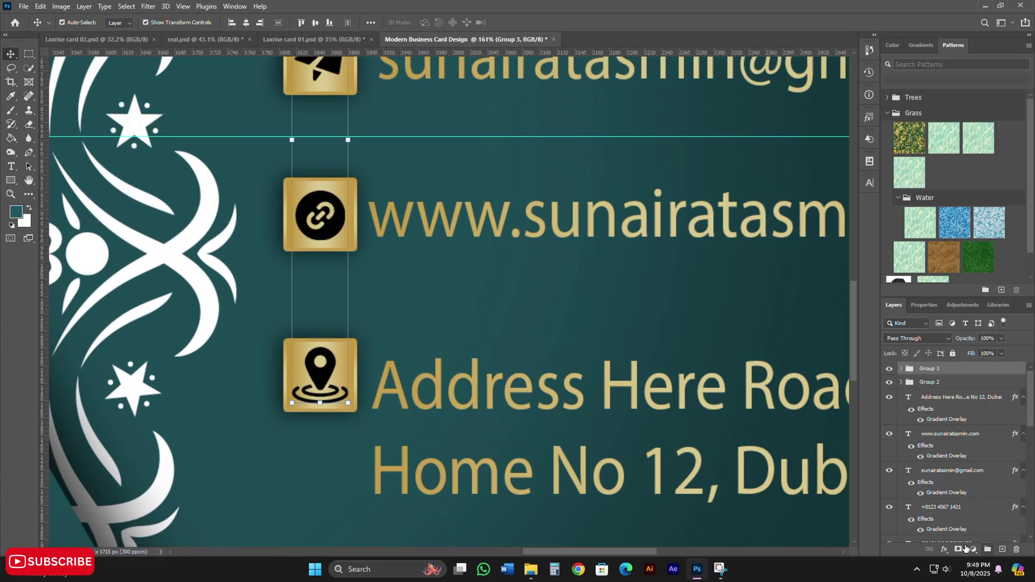
click(944, 549)
click(950, 513)
drag(449, 292, 625, 261)
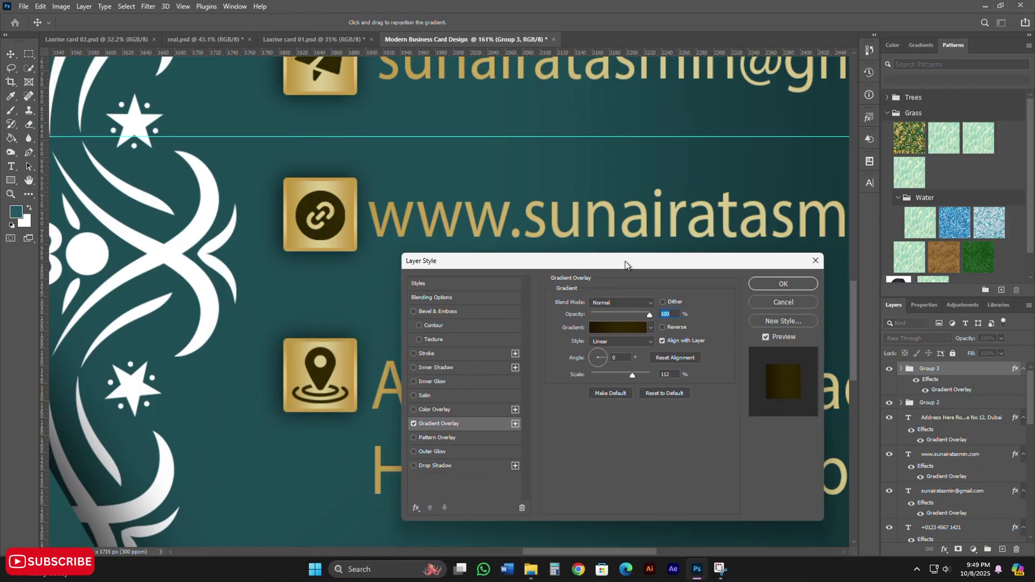
click(766, 281)
Select the GRAPHIC DESIGNER text, then the white mandala ornament.
scroll(699, 211, down, 4)
scroll(699, 211, down, 3)
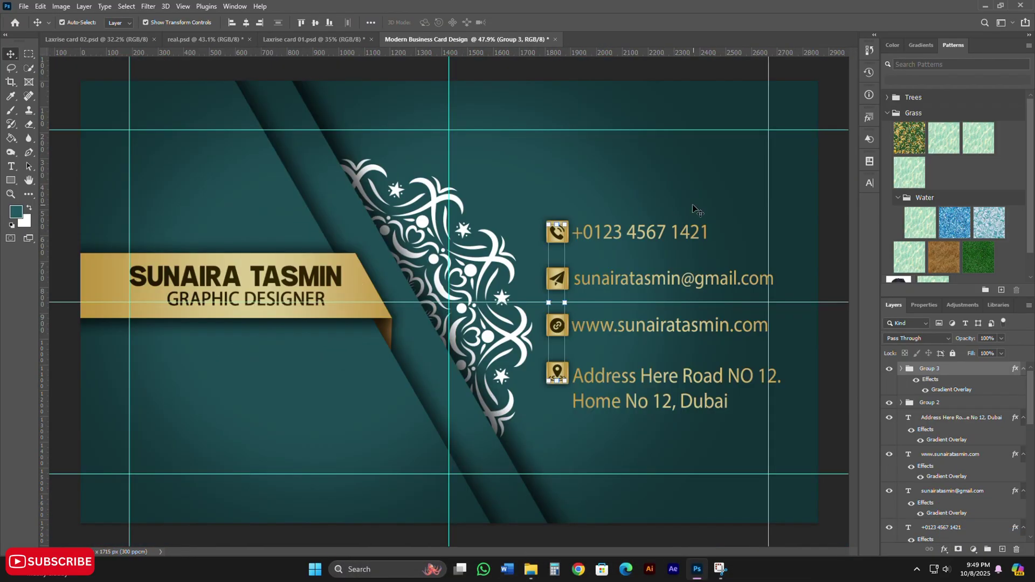
scroll(492, 99, down, 2)
scroll(492, 99, up, 2)
scroll(219, 306, up, 3)
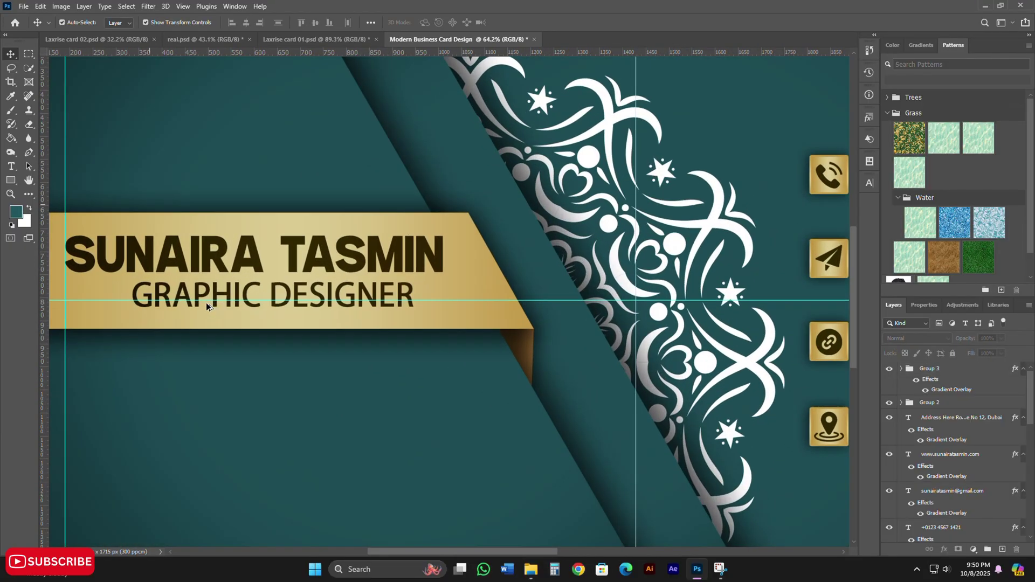
click(229, 311)
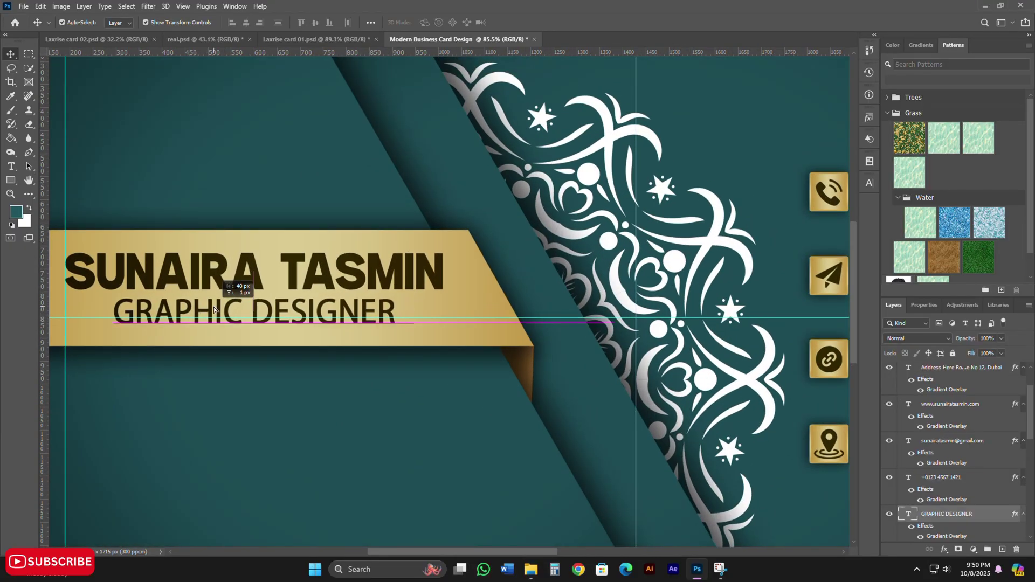
scroll(240, 316, down, 2)
scroll(241, 317, down, 2)
click(476, 274)
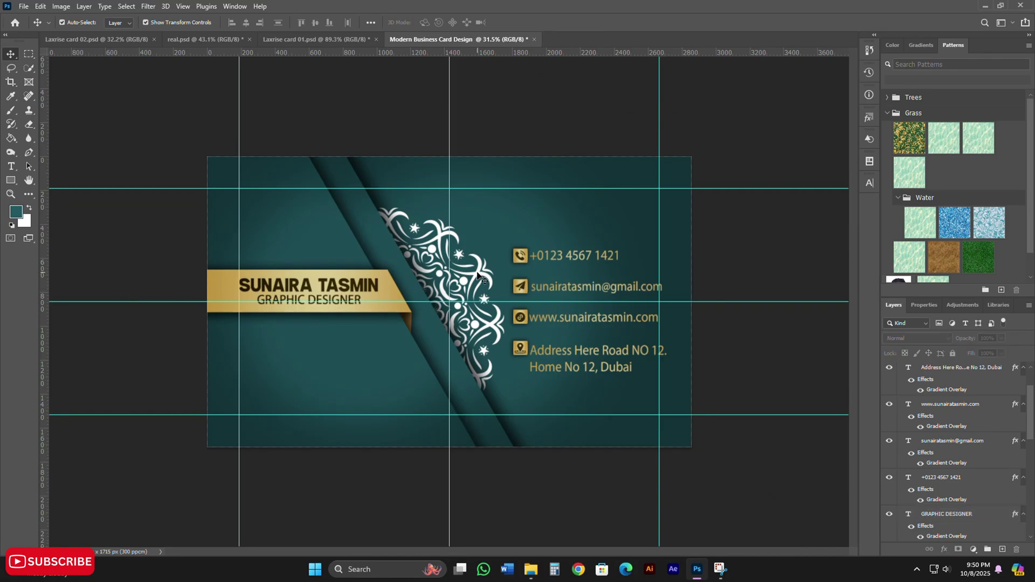
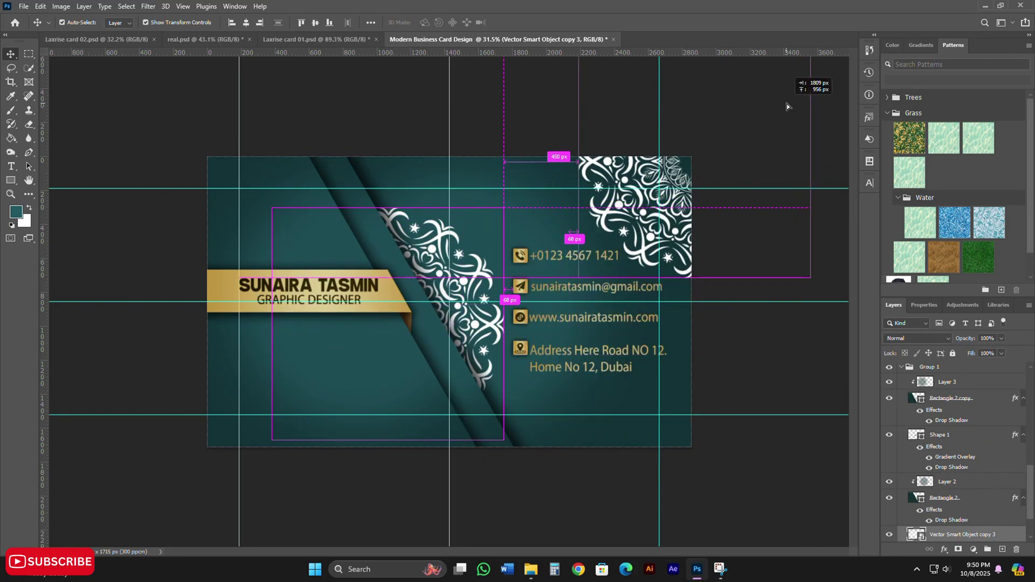
Copy the ornament into the top-right corner, partly off the edge, and give it a gold Gradient Overlay.
alt+drag(479, 274, 787, 103)
click(744, 323)
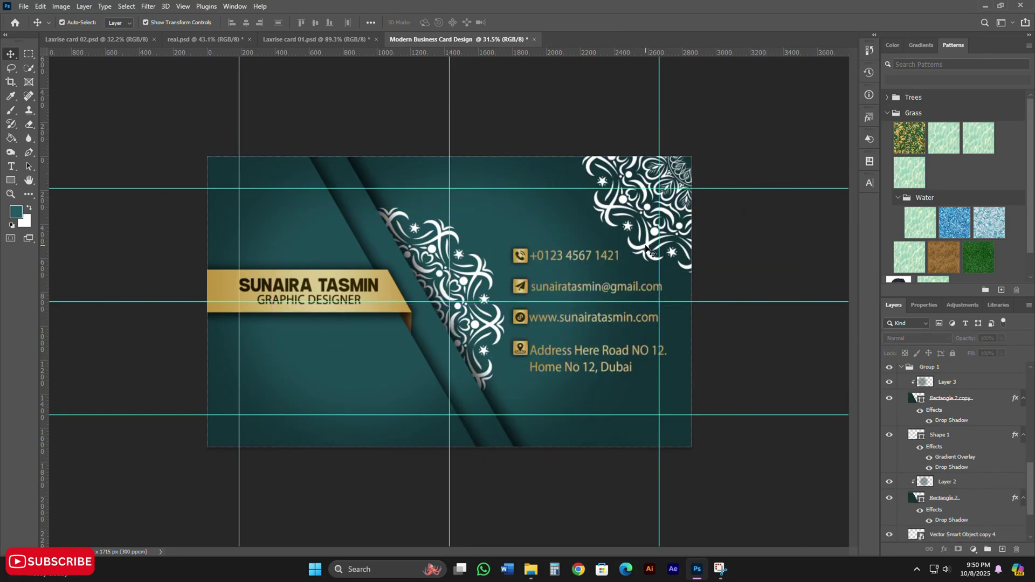
drag(647, 249, 706, 216)
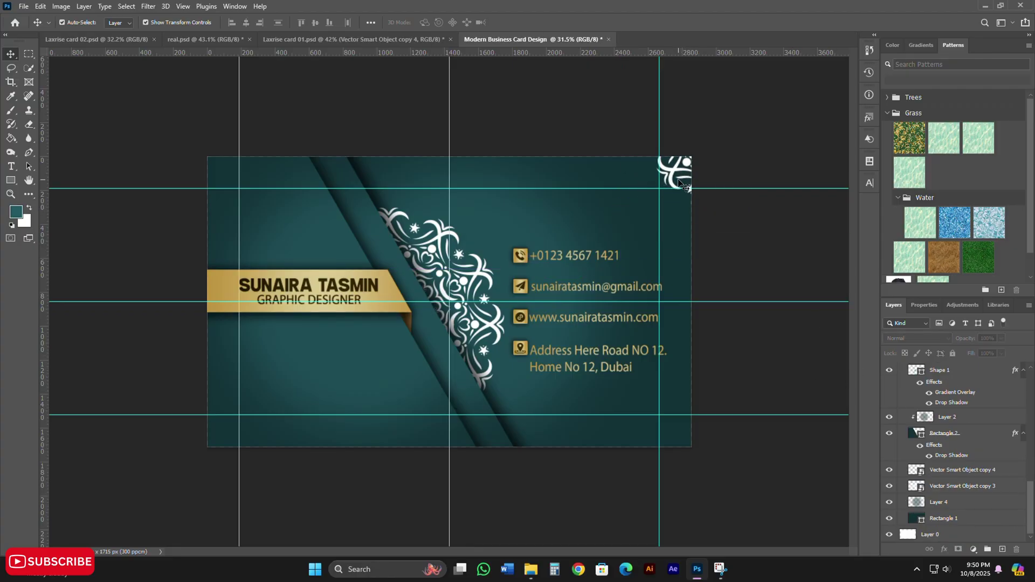
click(943, 549)
click(955, 526)
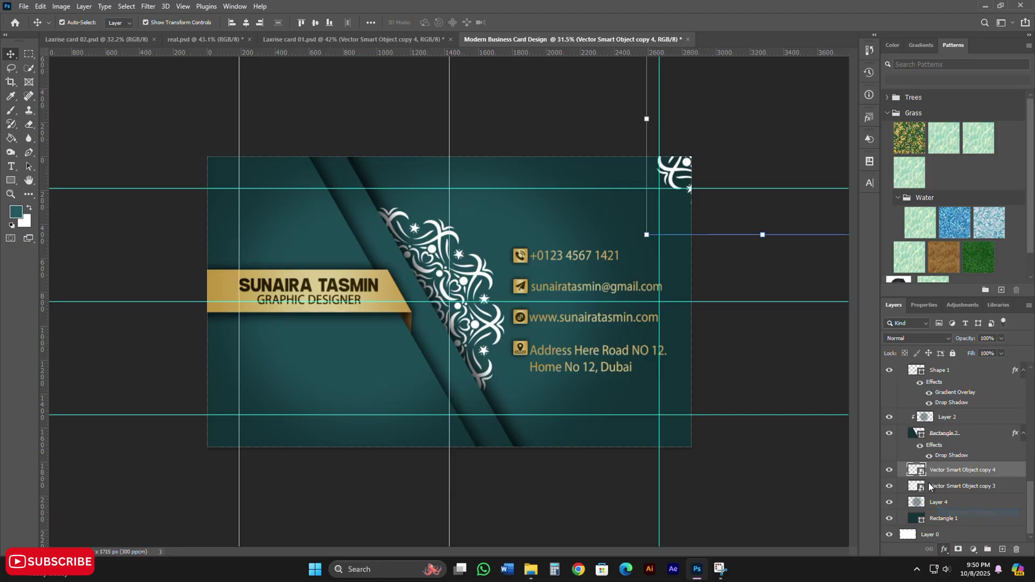
drag(657, 263, 639, 268)
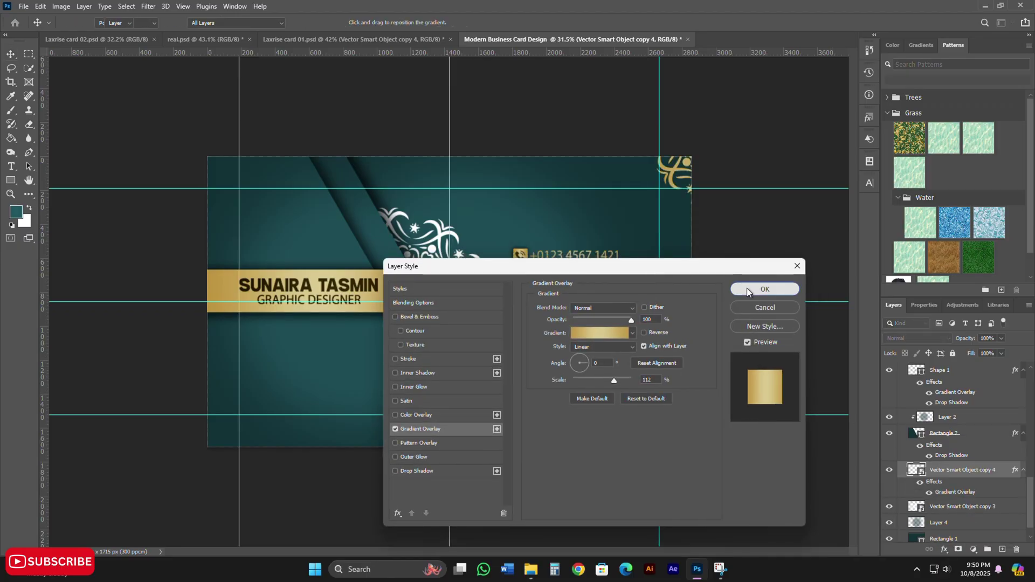
click(746, 288)
Duplicate the gold ornament into the bottom-right corner.
drag(674, 179, 719, 415)
scroll(731, 397, up, 2)
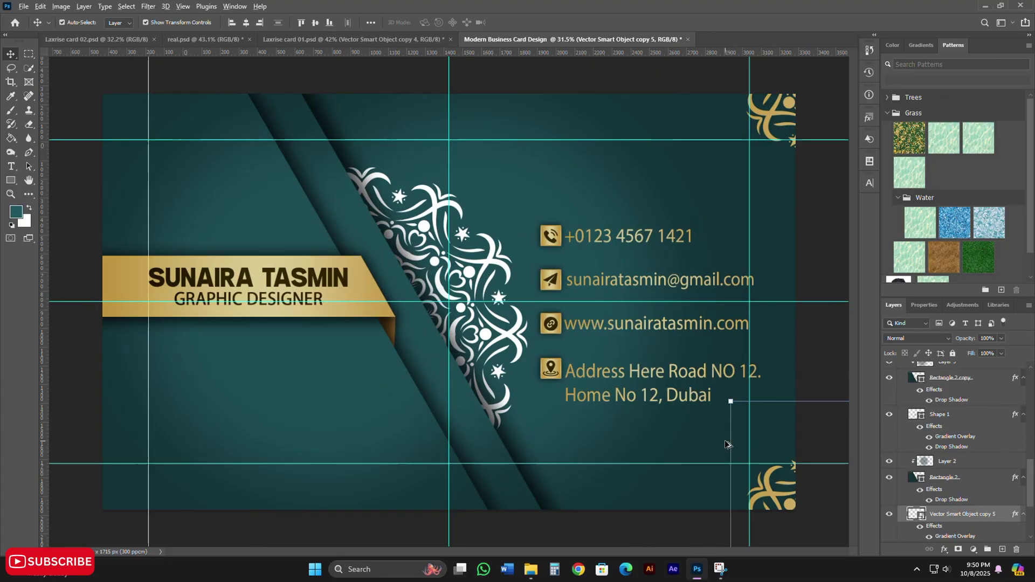
scroll(629, 479, down, 3)
click(592, 484)
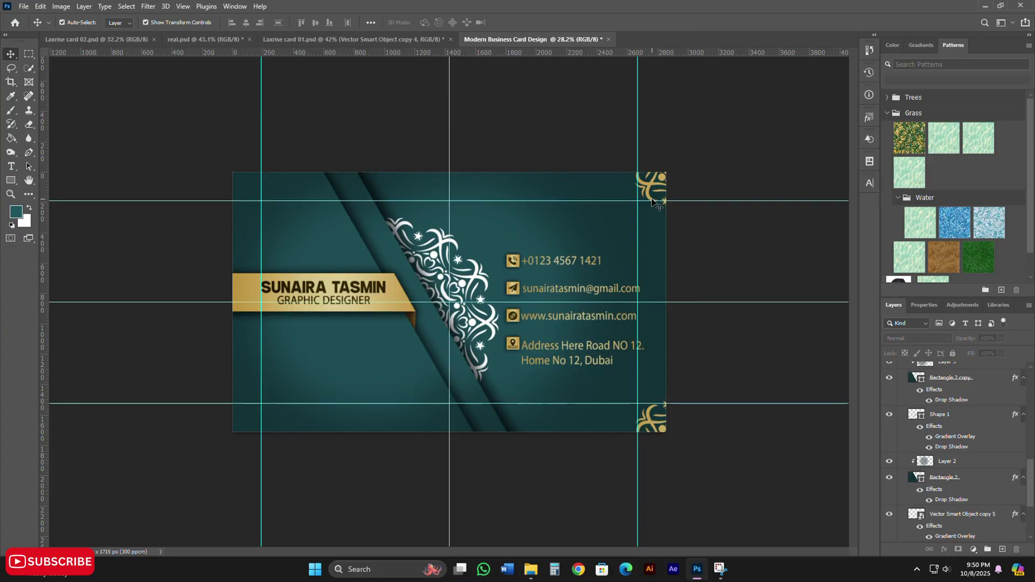
Place a gold ornament copy above Rectangle 3 in the top-left corner.
drag(653, 203, 385, 201)
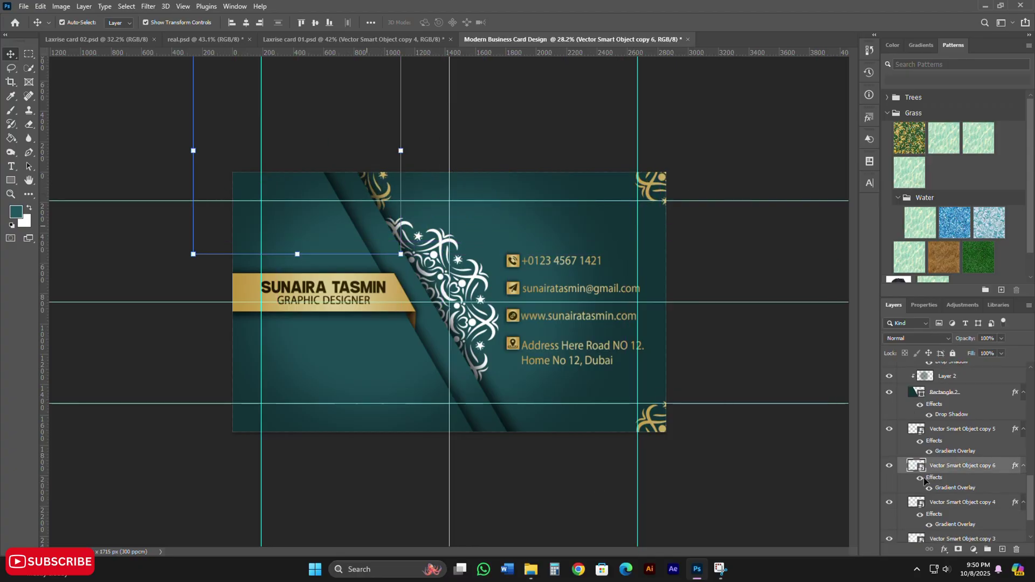
click(380, 196)
click(384, 182)
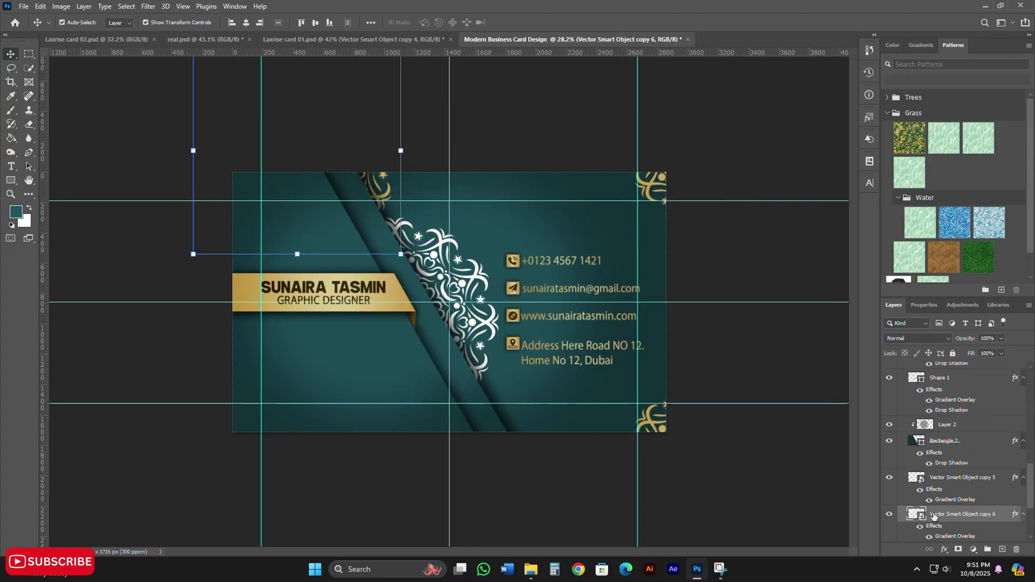
mouse_move(934, 516)
mouse_down()
mouse_move(950, 324)
mouse_move(941, 441)
mouse_up()
click(211, 236)
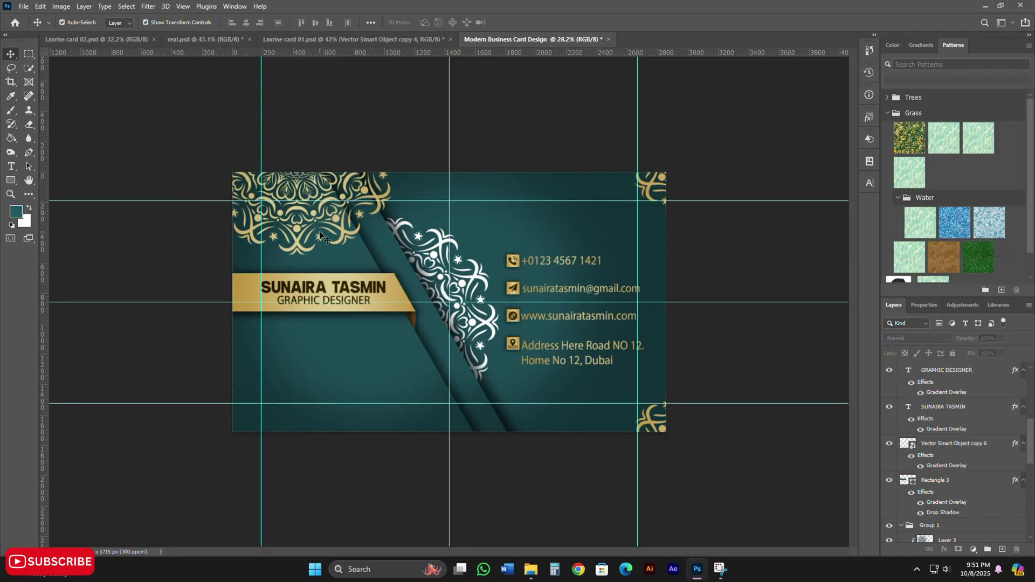
drag(346, 234, 261, 200)
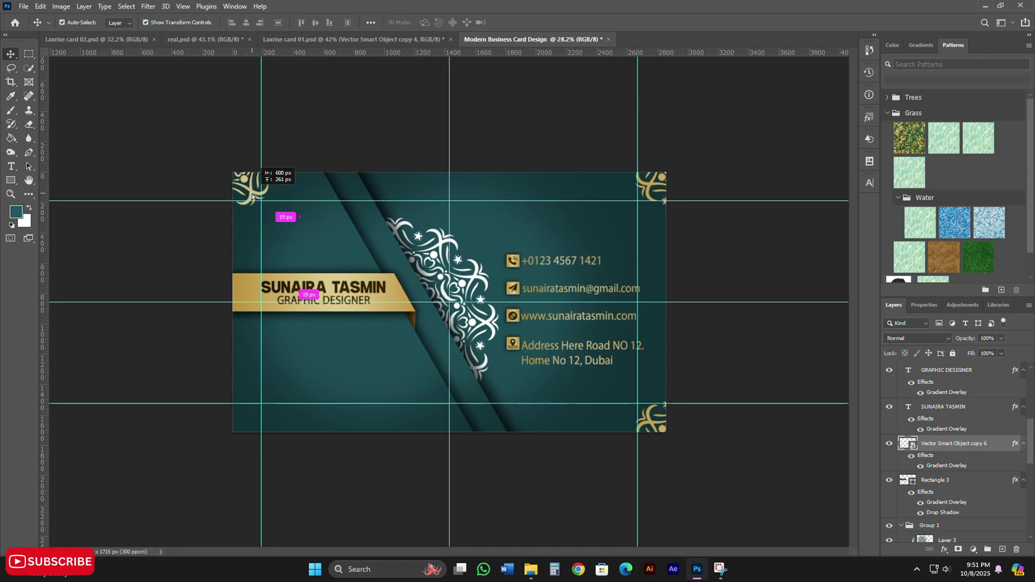
Duplicate the top-left ornament and flip it into the bottom-left corner.
key(ctrl+j)
key(ctrl+t)
drag(210, 215, 291, 205)
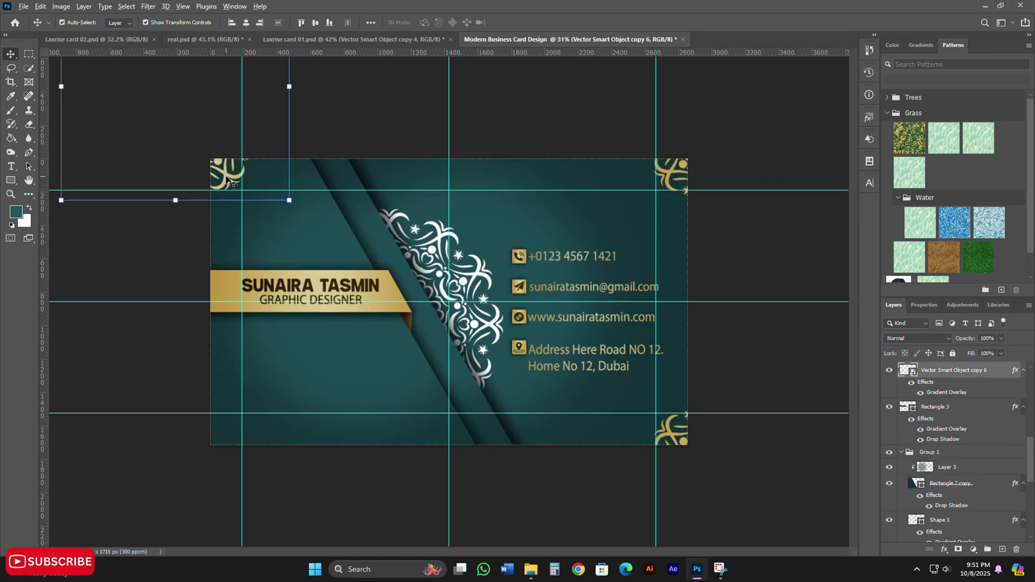
mouse_move(178, 140)
mouse_down()
mouse_move(235, 354)
mouse_move(232, 451)
mouse_move(215, 435)
mouse_up()
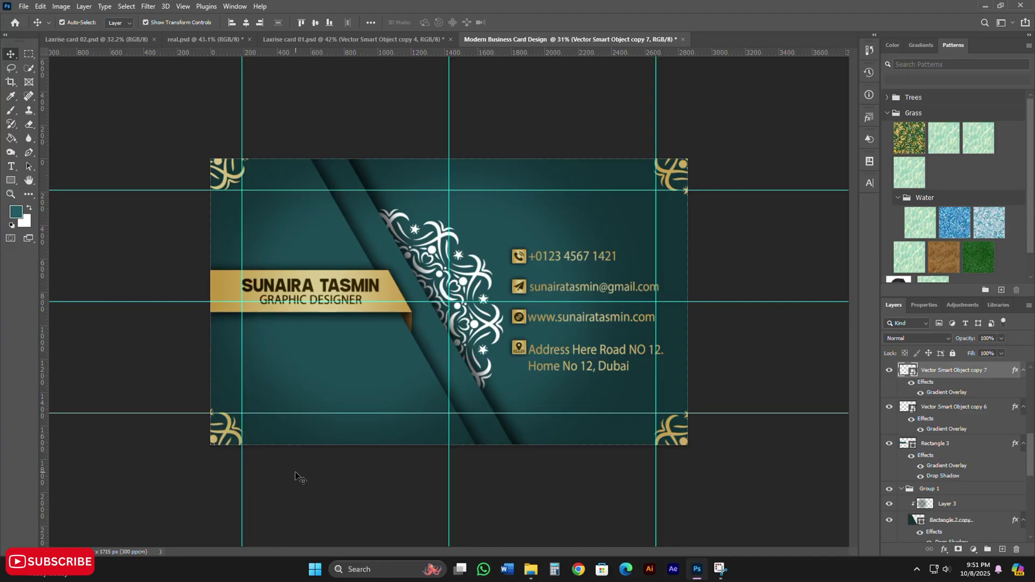
Drag the Logo Here mandala file from the asset folder onto the card.
scroll(510, 264, up, 1)
scroll(510, 291, up, 1)
scroll(509, 291, down, 2)
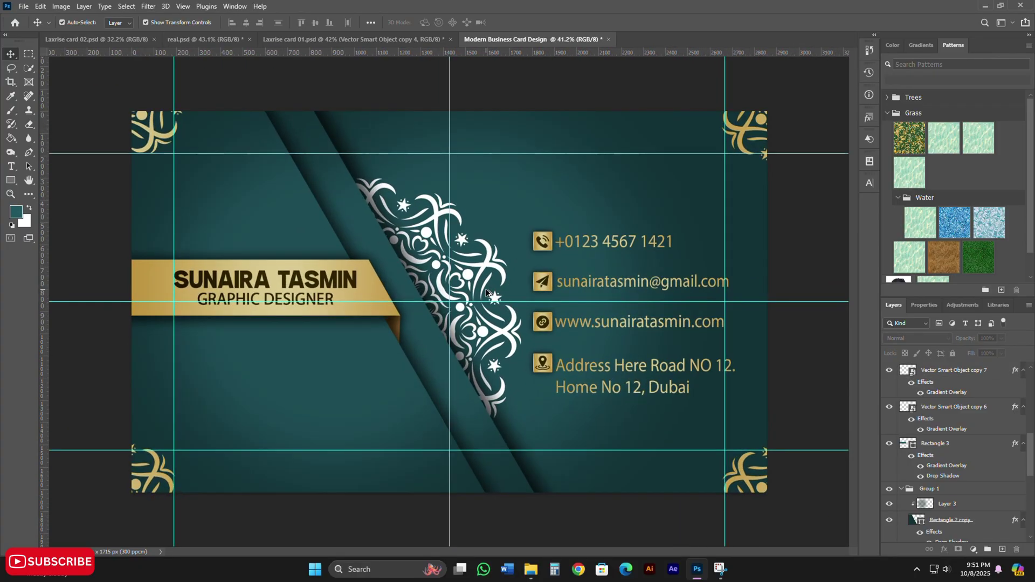
click(543, 524)
drag(229, 103, 580, 484)
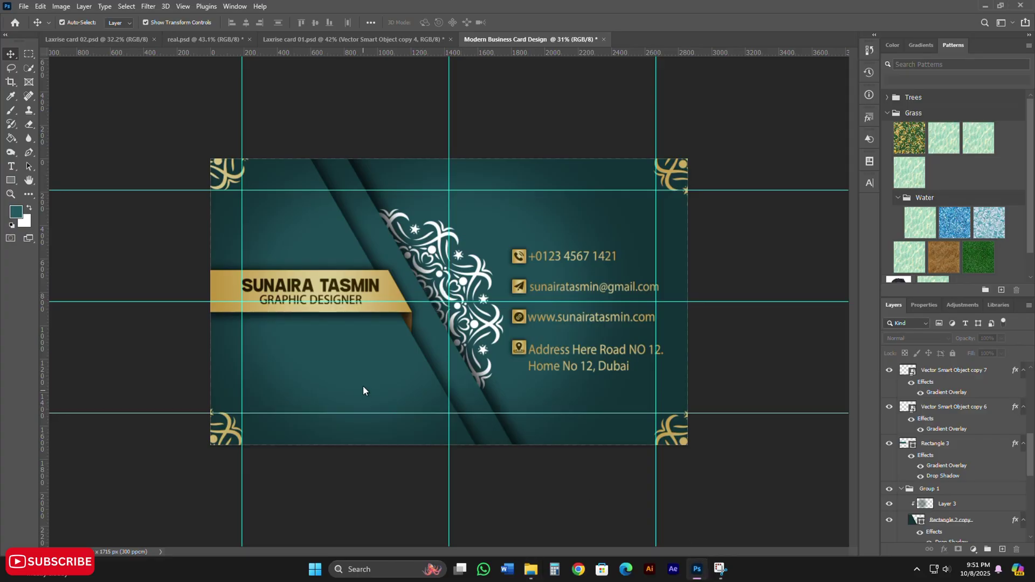
Shrink the LUXURY MANDALA logo to about 62% and place it below the name ribbon.
drag(363, 386, 363, 386)
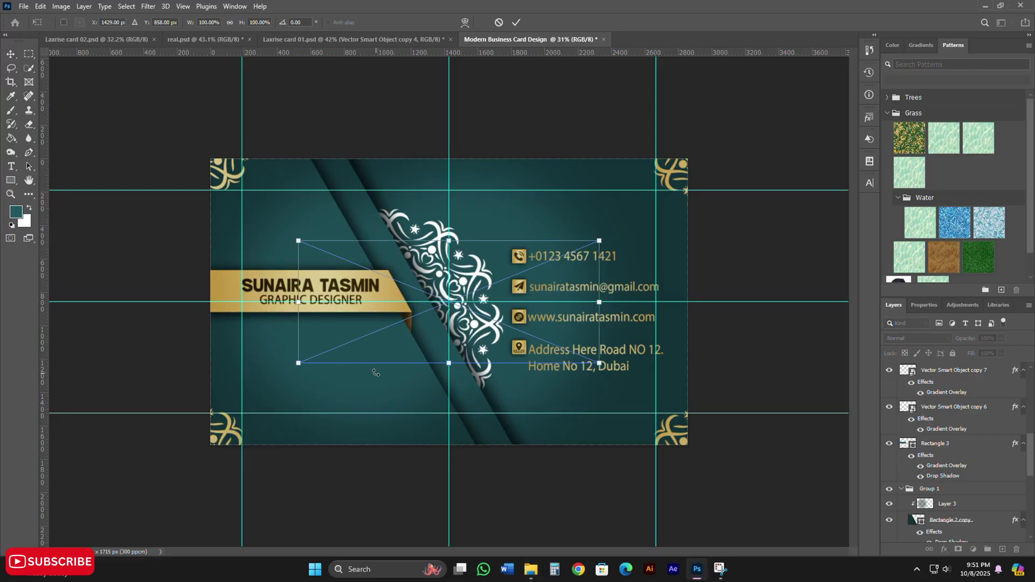
drag(475, 321, 396, 358)
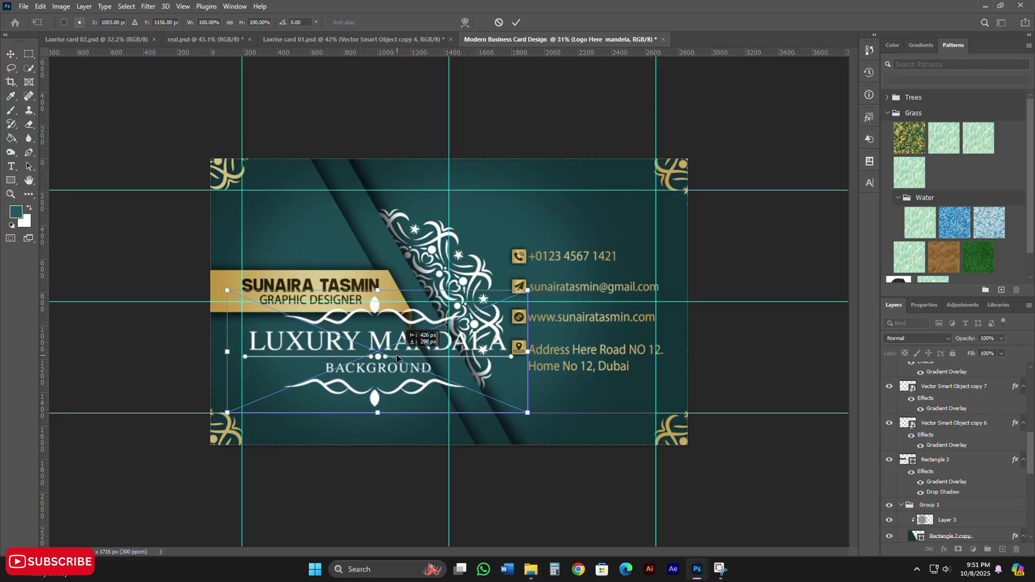
drag(522, 353, 470, 348)
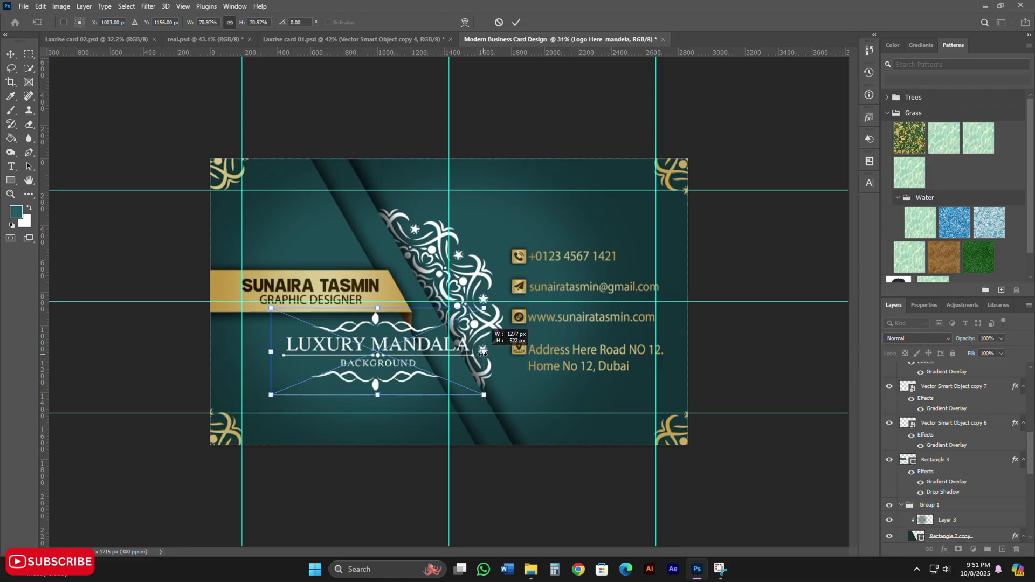
drag(401, 350, 361, 366)
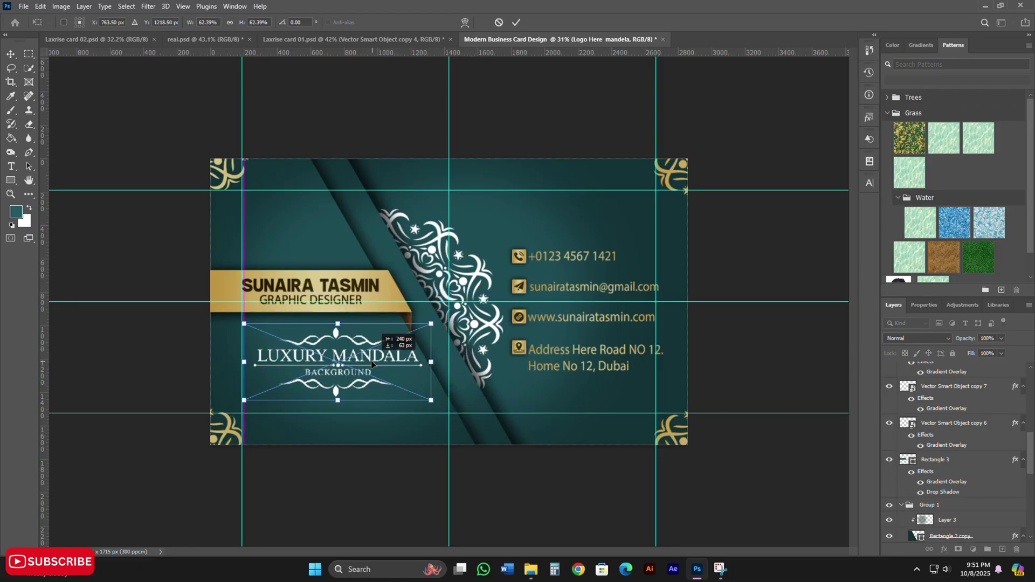
drag(430, 362, 421, 361)
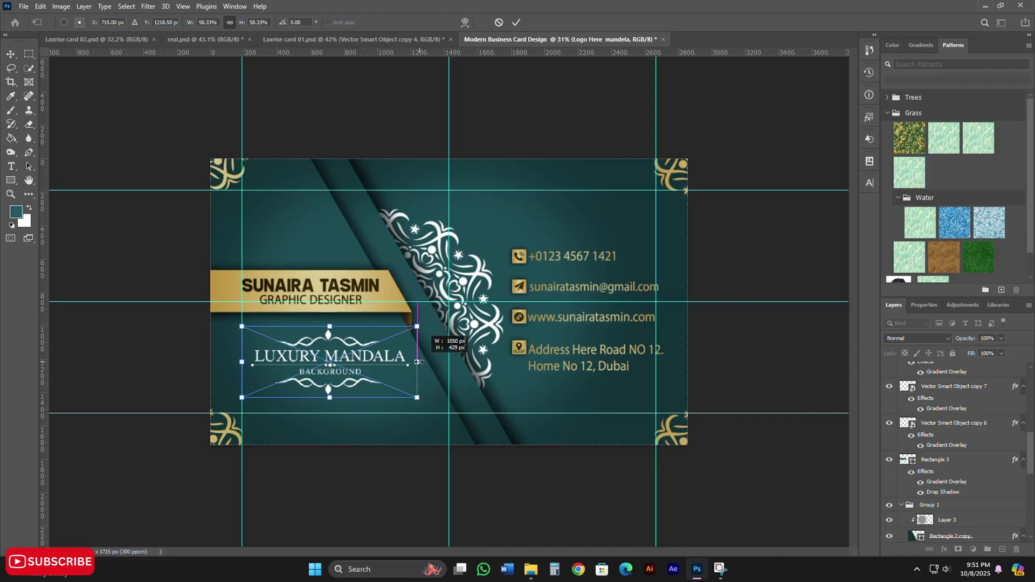
click(10, 54)
Give the LUXURY MANDALA logo a gold Gradient Overlay.
key(ctrl+0)
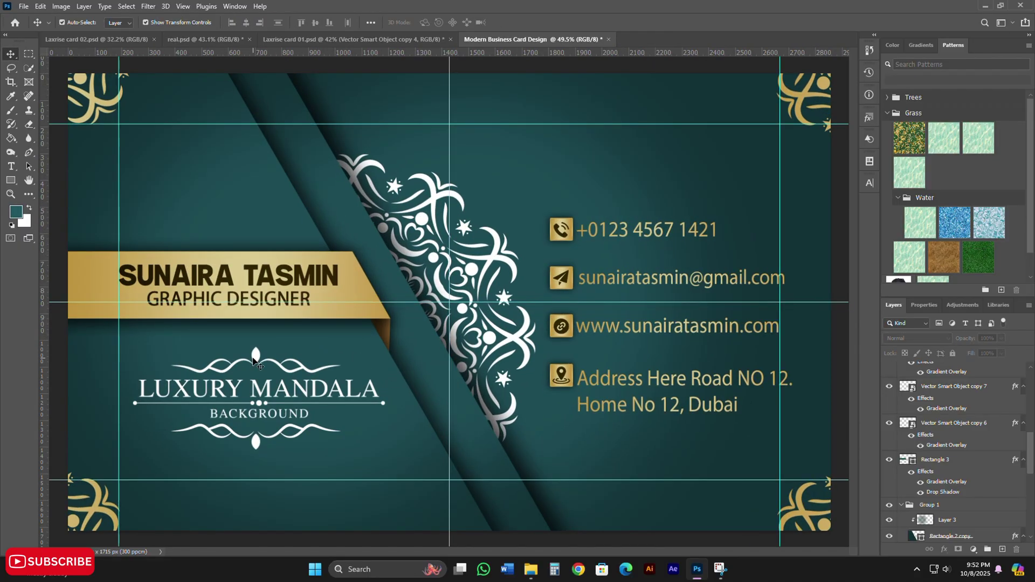
click(255, 359)
scroll(325, 392, down, 5)
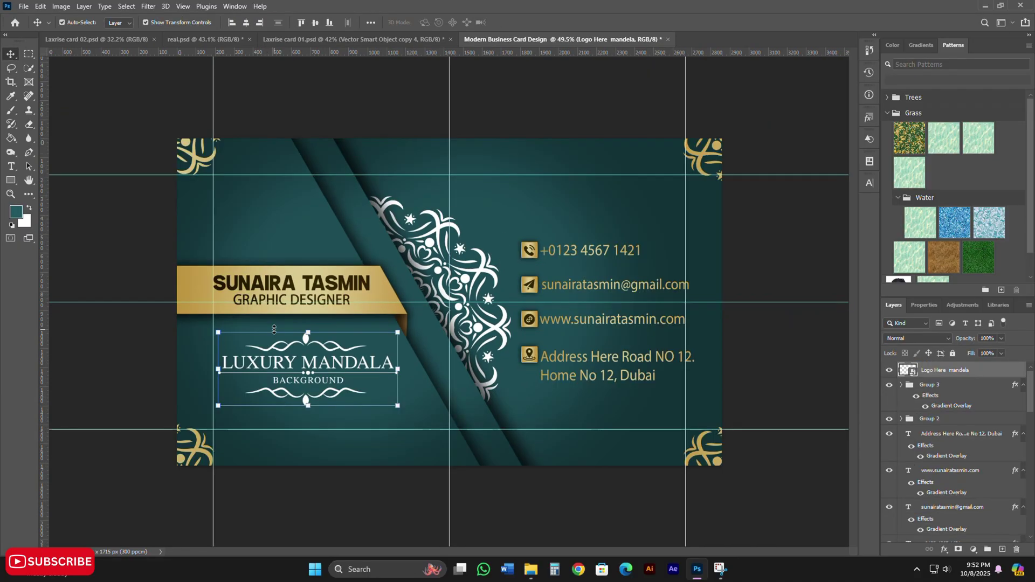
key(ctrl+0)
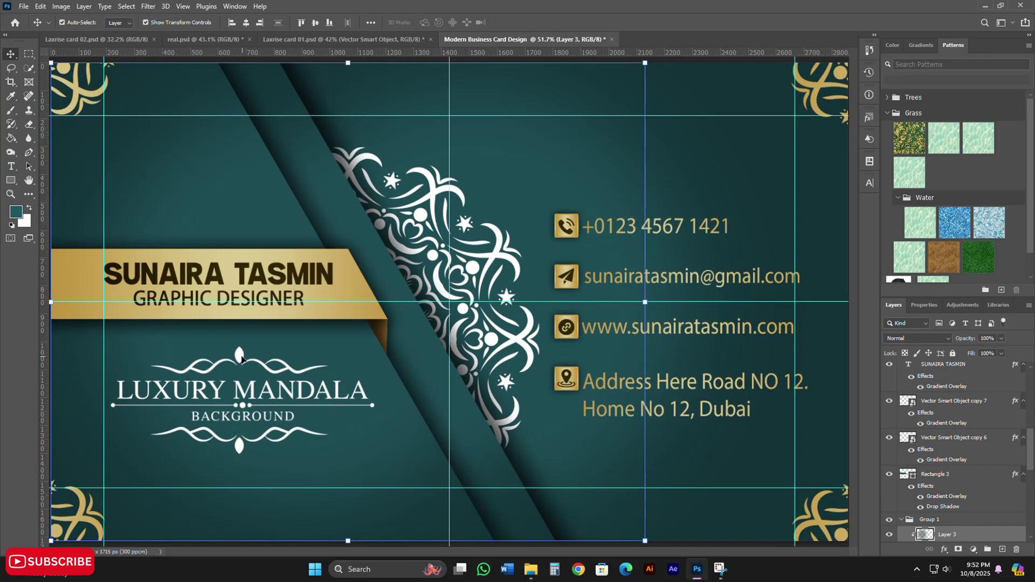
click(943, 549)
click(955, 517)
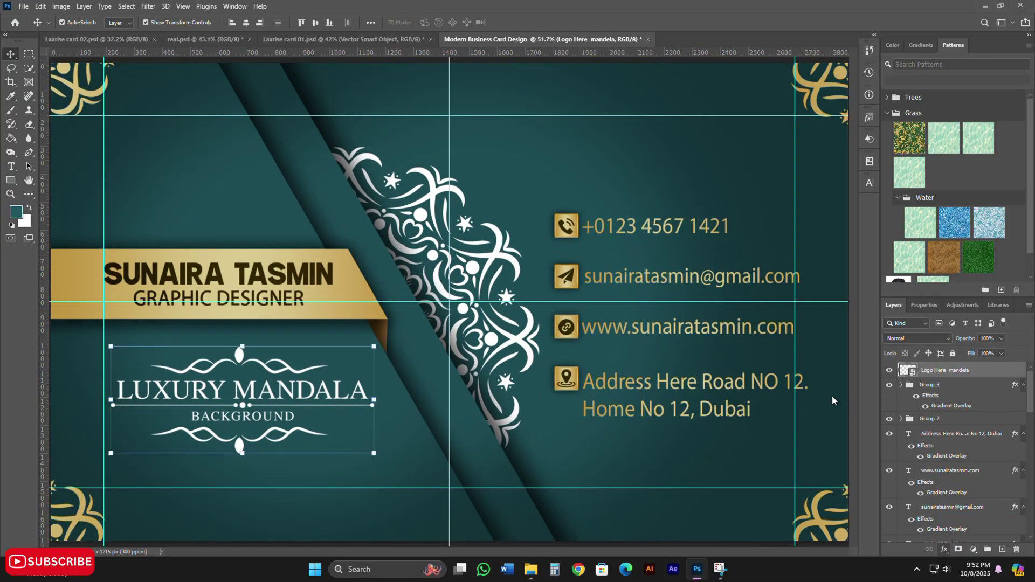
click(619, 333)
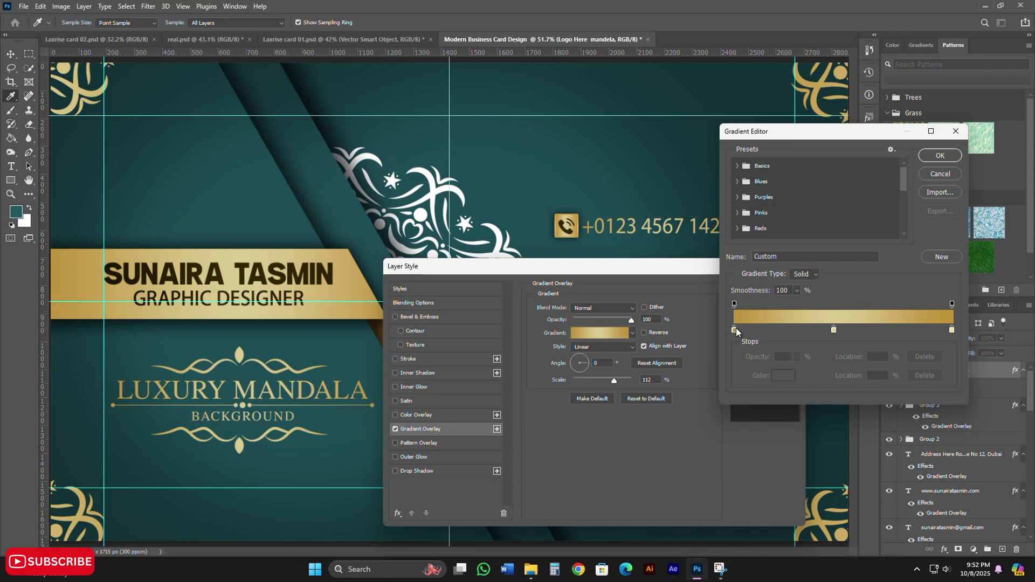
click(940, 156)
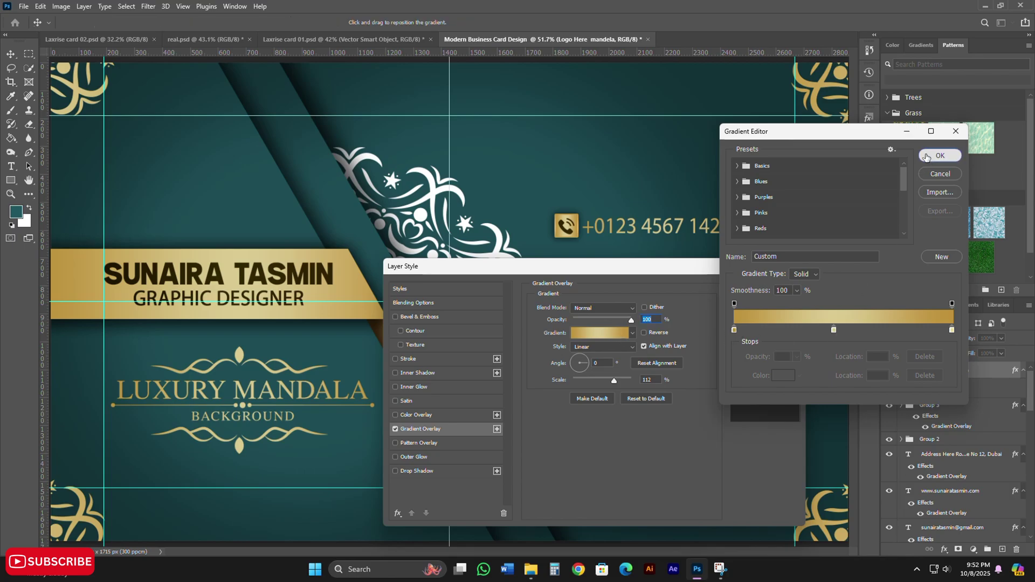
click(765, 289)
Recolour the large white mandala with a dark teal Color Overlay and add a new layer.
scroll(448, 298, down, 3)
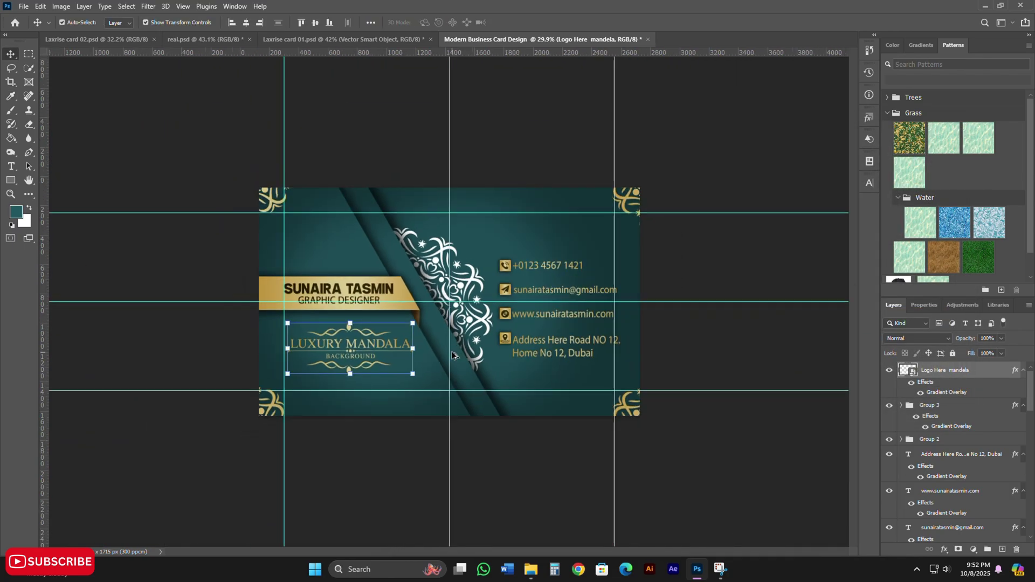
click(476, 262)
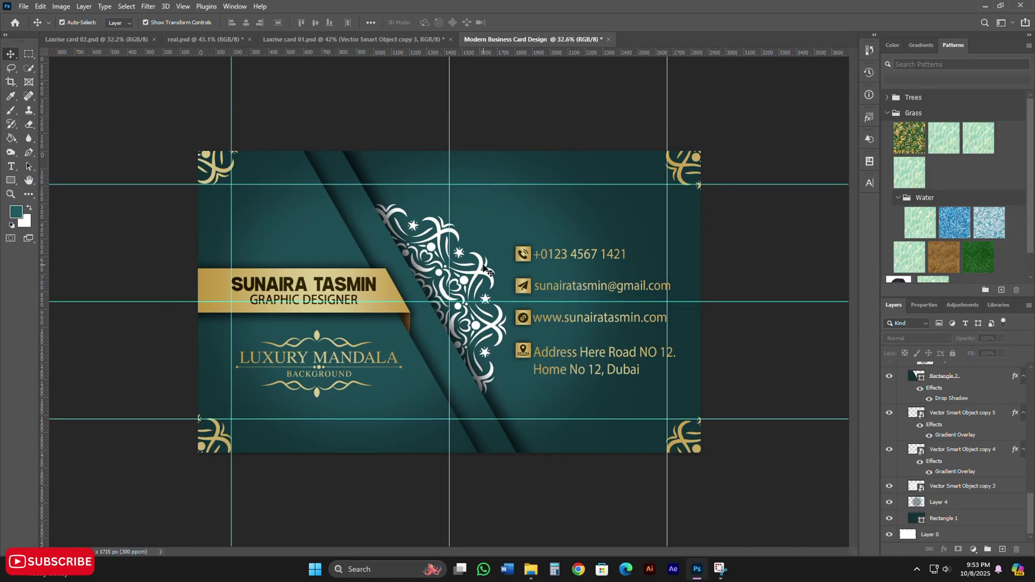
click(485, 272)
click(944, 549)
click(965, 514)
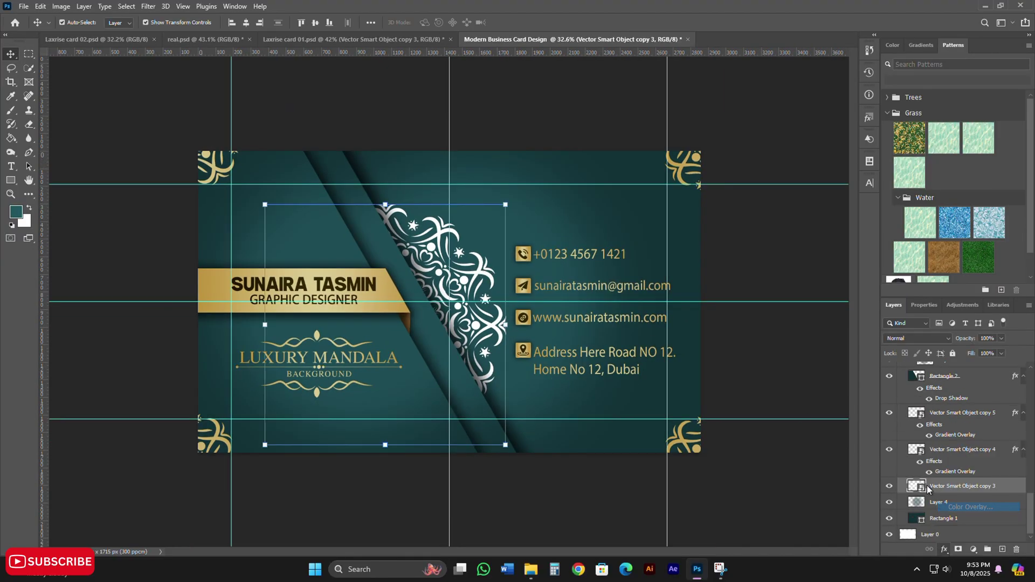
drag(490, 294, 438, 342)
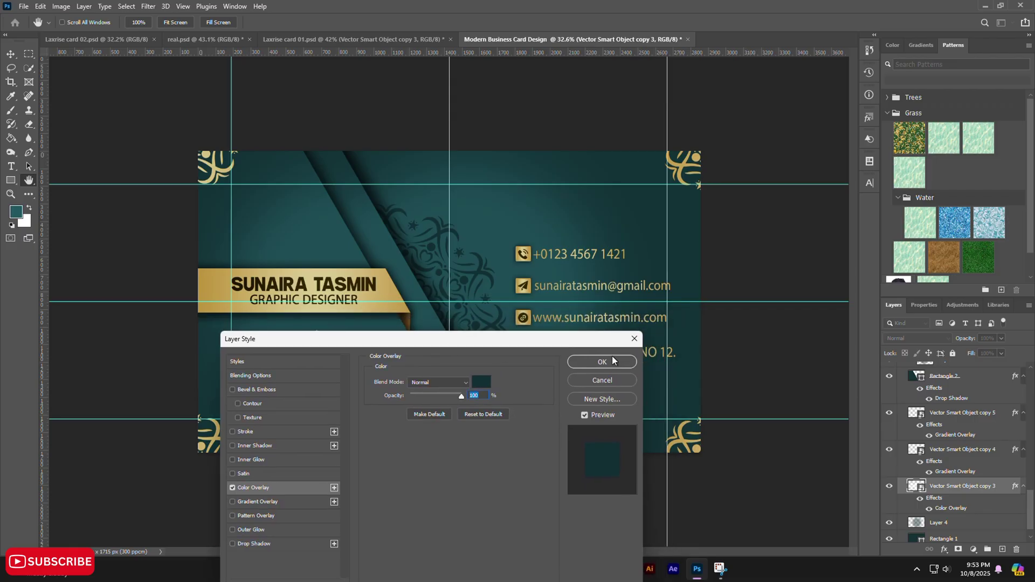
click(604, 361)
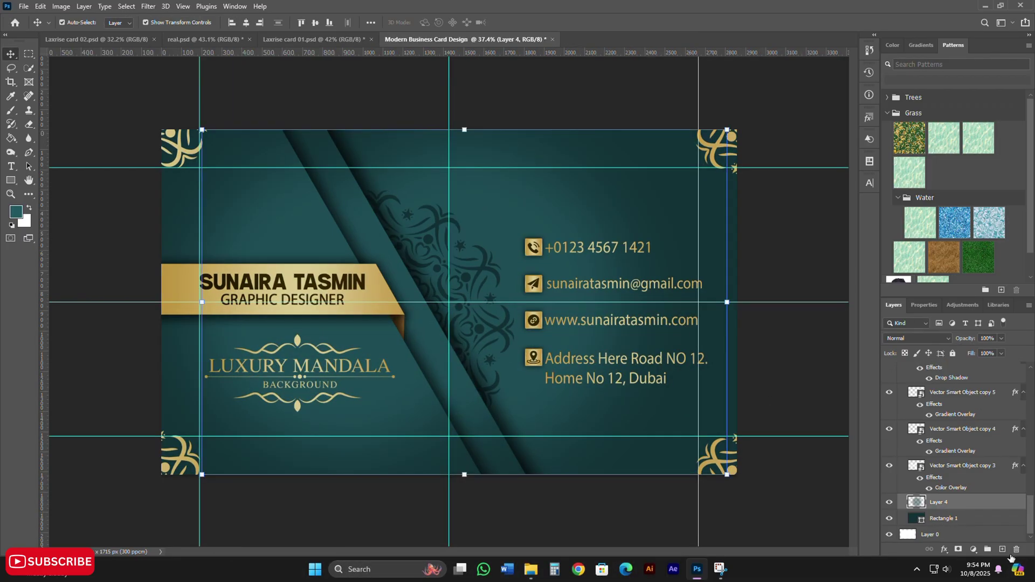
click(1003, 550)
Draw a rectangle rotated -30° and fit it against the card's top edge.
click(10, 180)
key(ctrl+0)
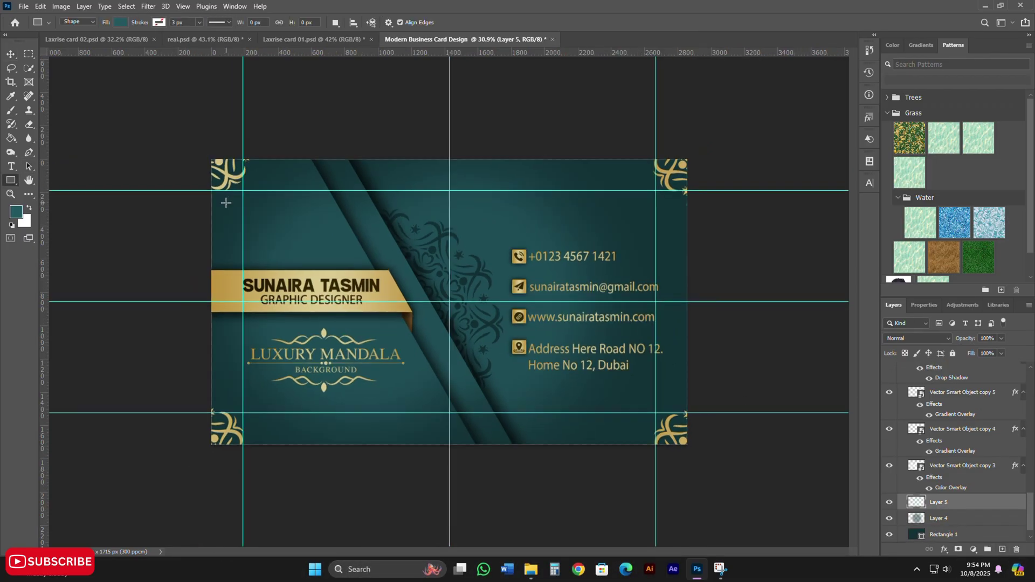
drag(128, 96, 383, 321)
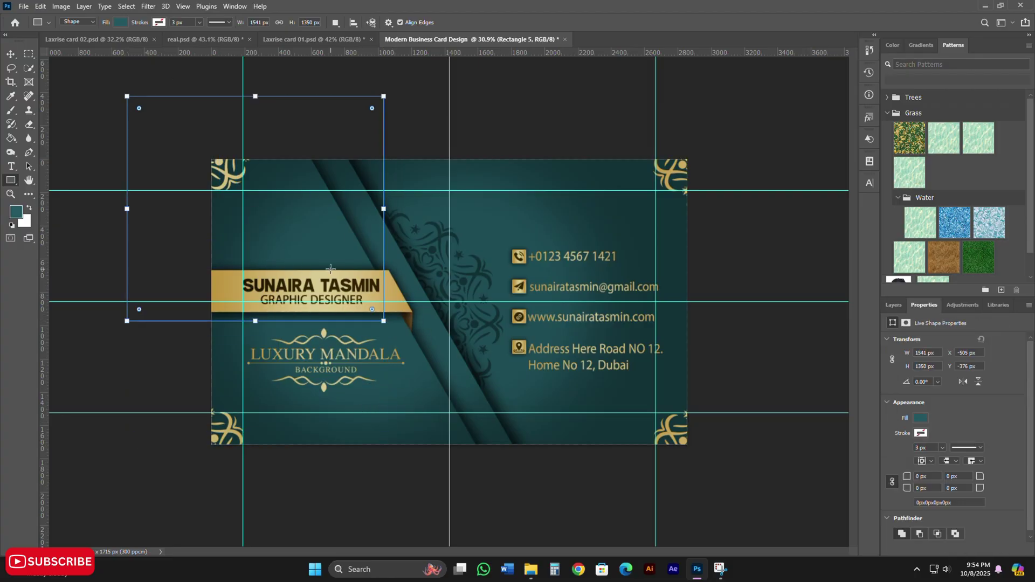
key(v)
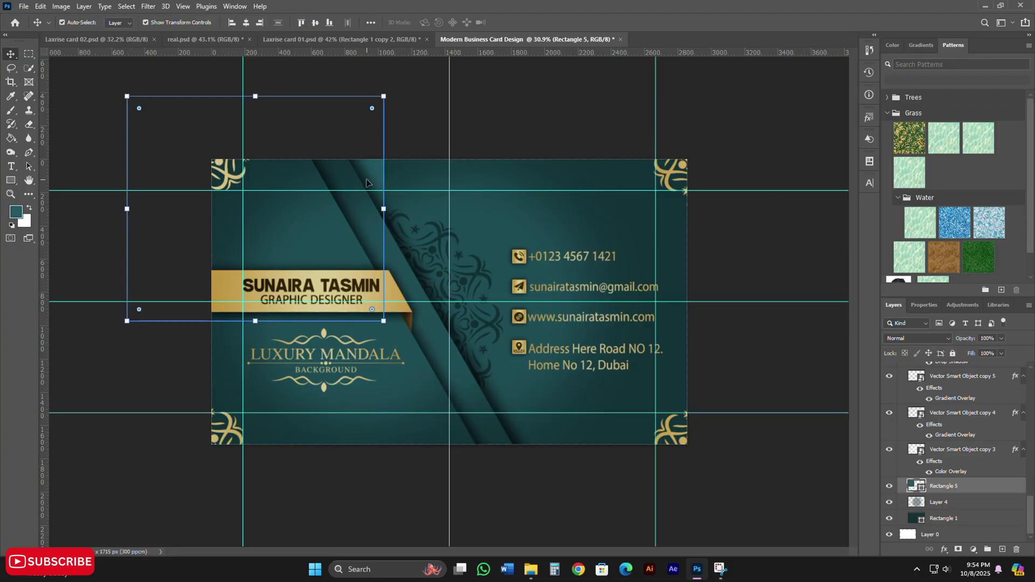
drag(366, 183, 405, 157)
mouse_move(438, 288)
mouse_down()
mouse_move(444, 202)
mouse_move(340, 180)
mouse_up()
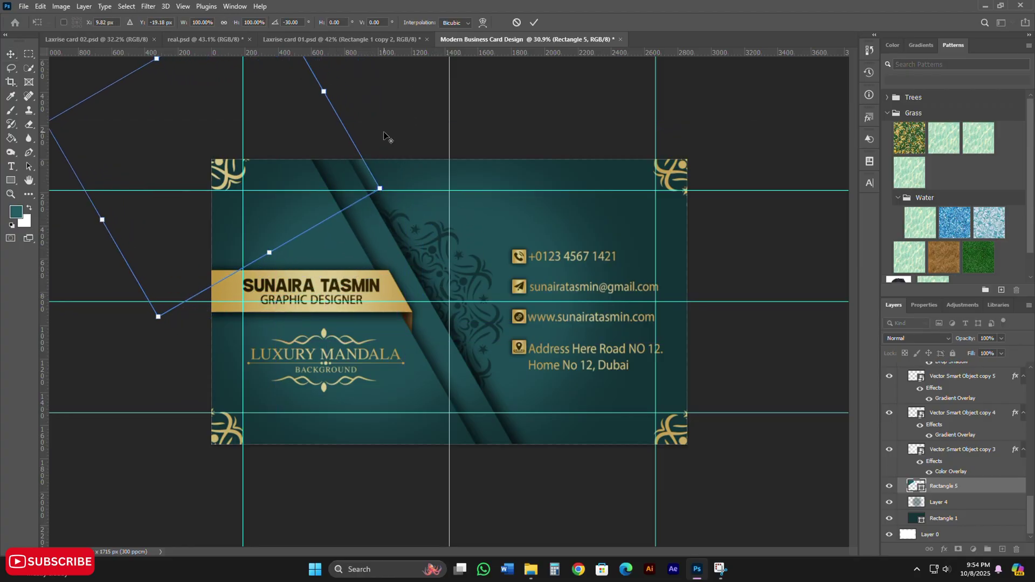
key(Return)
scroll(413, 176, up, 3)
scroll(413, 177, up, 2)
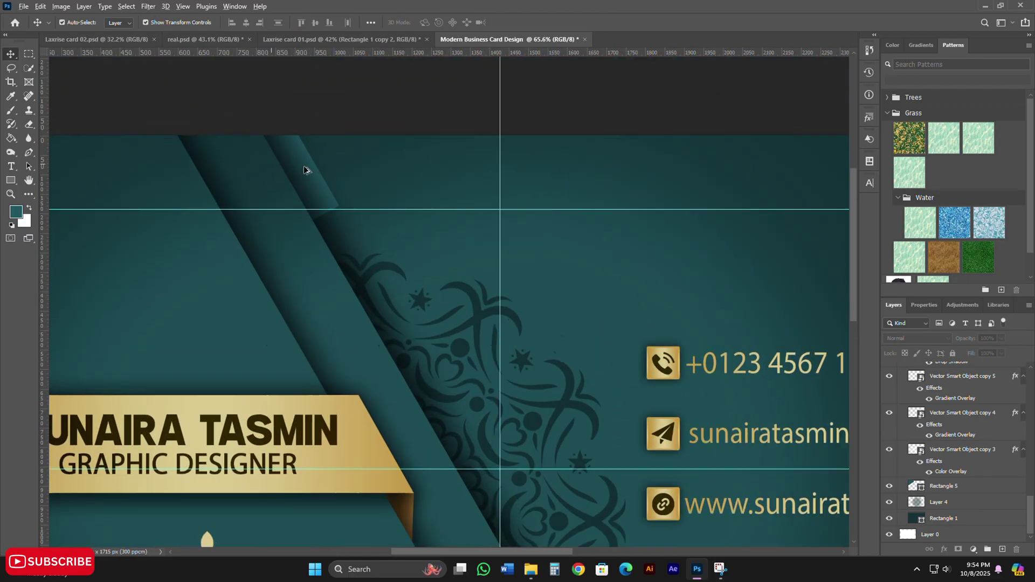
scroll(304, 170, up, 2)
drag(309, 178, 320, 180)
Give the tilted strip a gold Gradient Overlay.
click(945, 549)
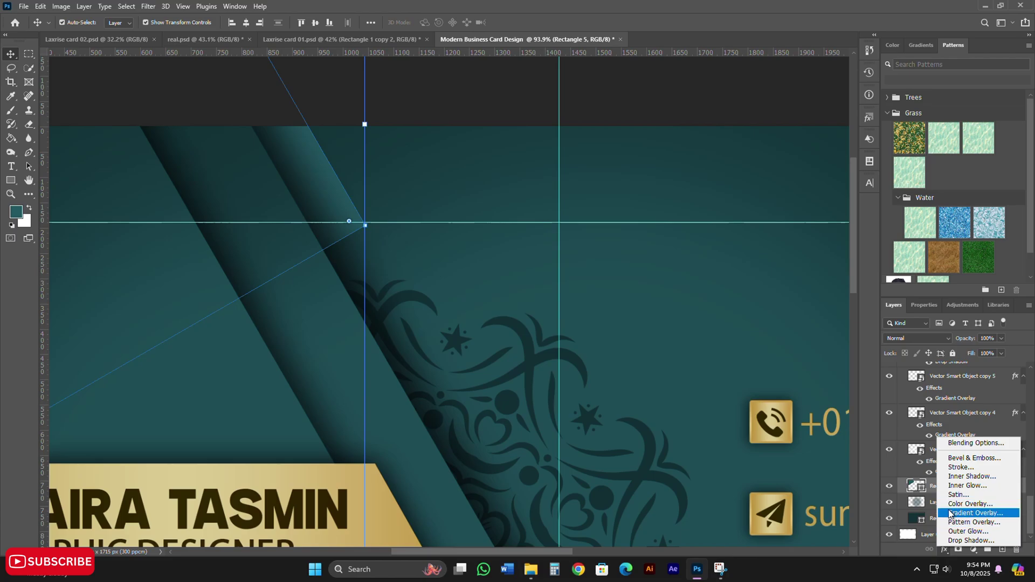
click(950, 513)
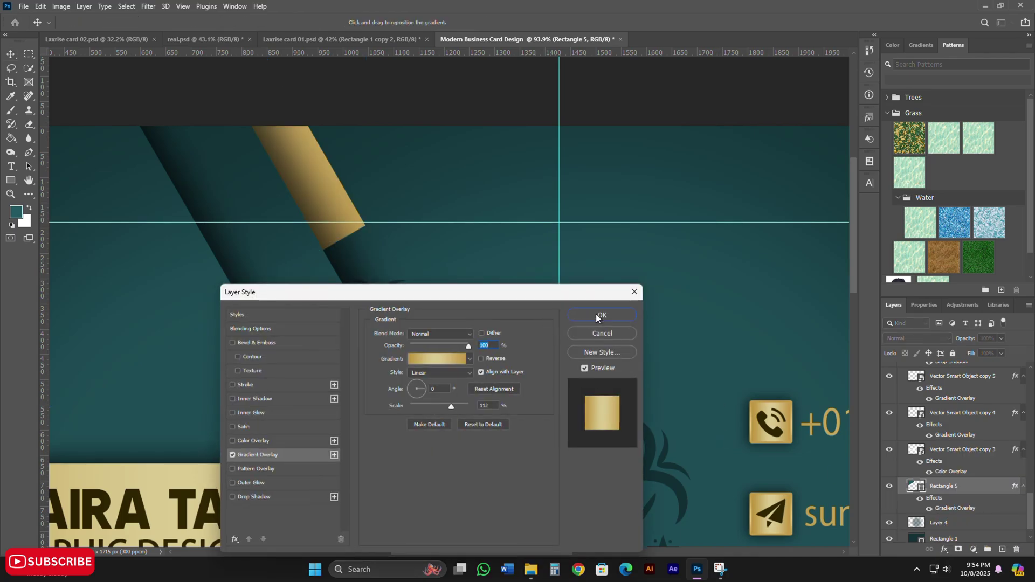
click(598, 318)
scroll(400, 240, down, 2)
scroll(400, 240, down, 2)
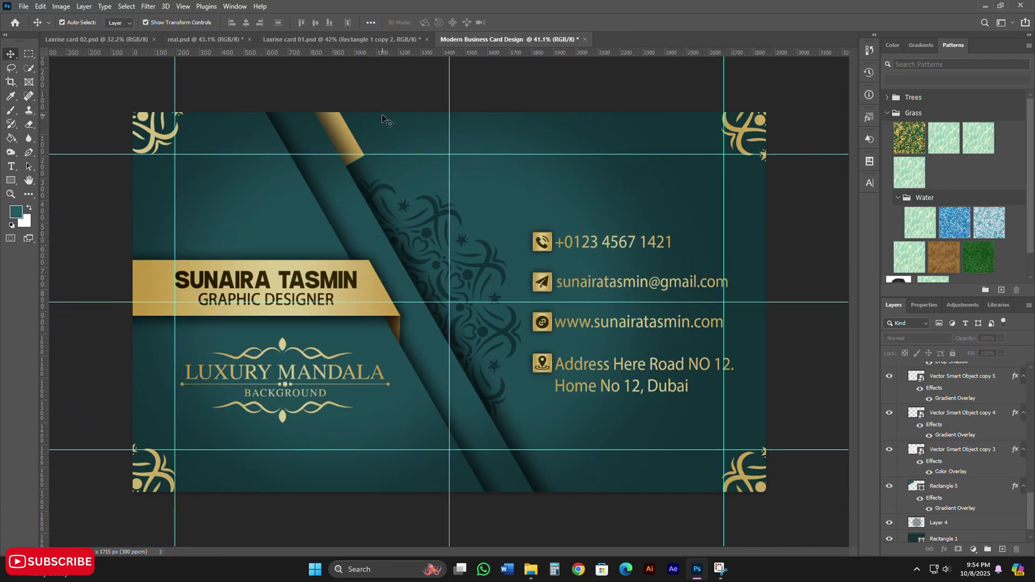
Duplicate the gold strip down to the card's bottom edge.
mouse_move(345, 138)
mouse_down()
mouse_move(528, 419)
mouse_move(541, 480)
mouse_up()
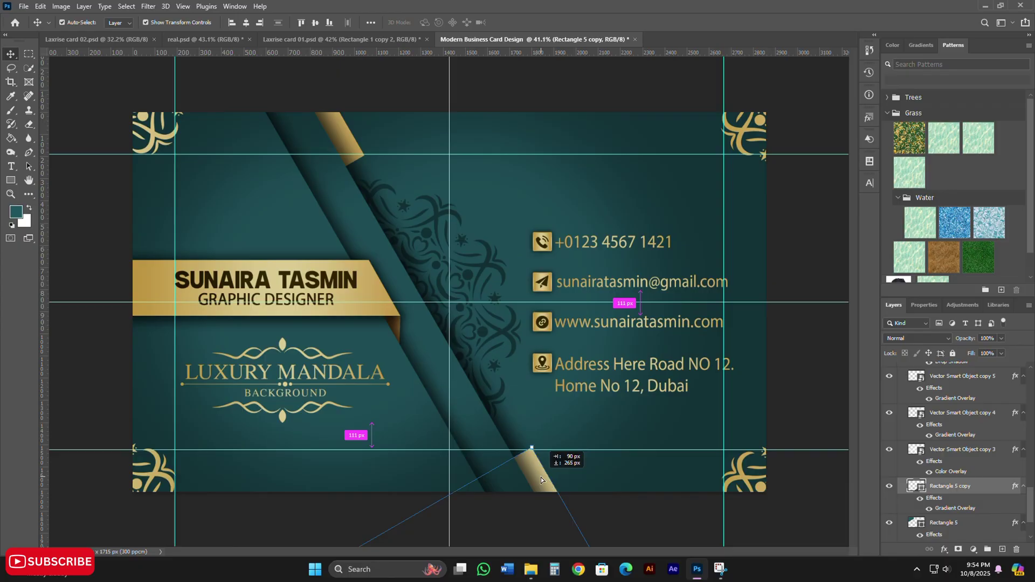
scroll(542, 477, up, 2)
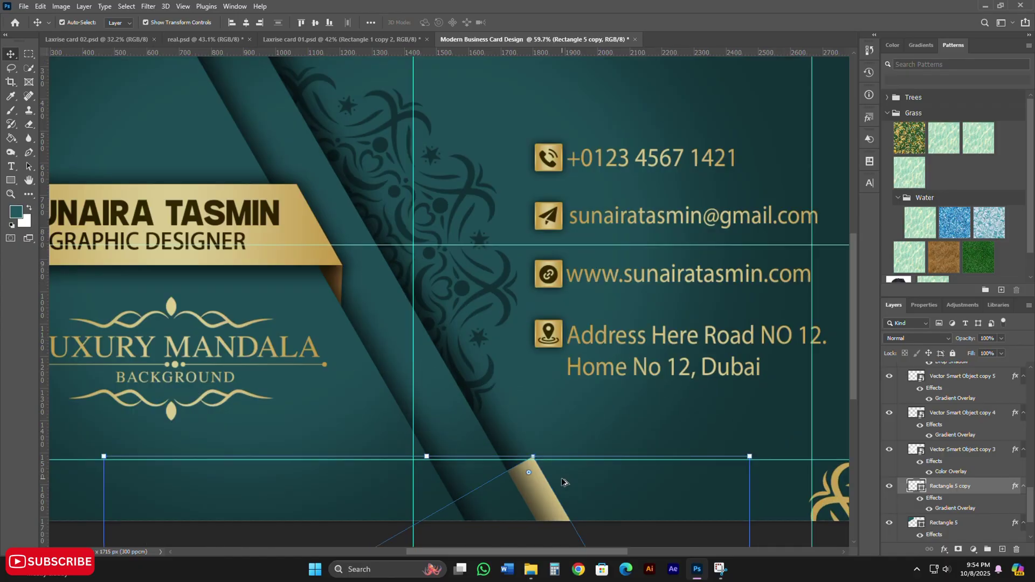
scroll(562, 482, down, 3)
click(392, 114)
scroll(528, 432, up, 3)
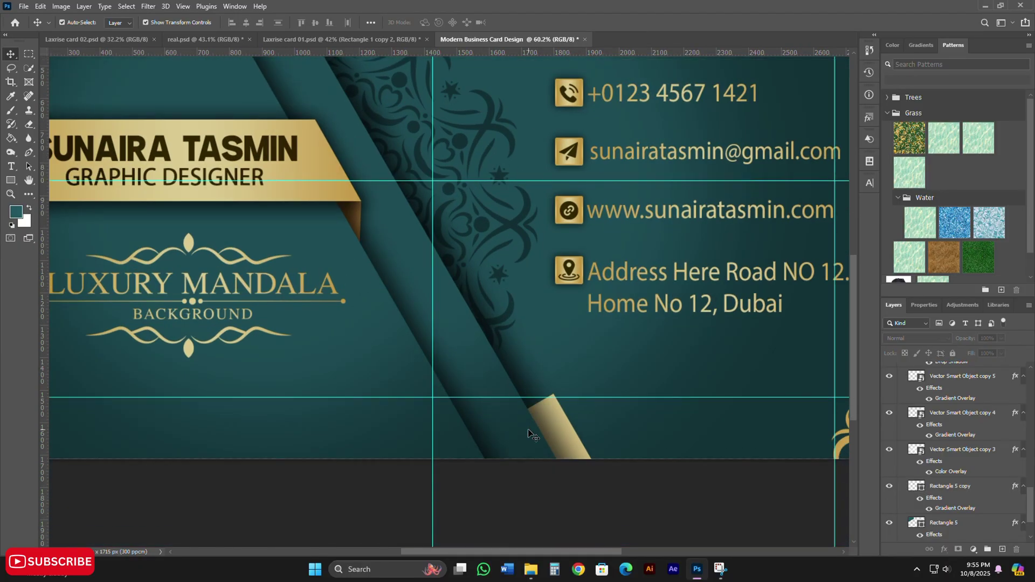
Set the copied strip's gradient overlay angle to 90°.
click(529, 435)
double_click(954, 508)
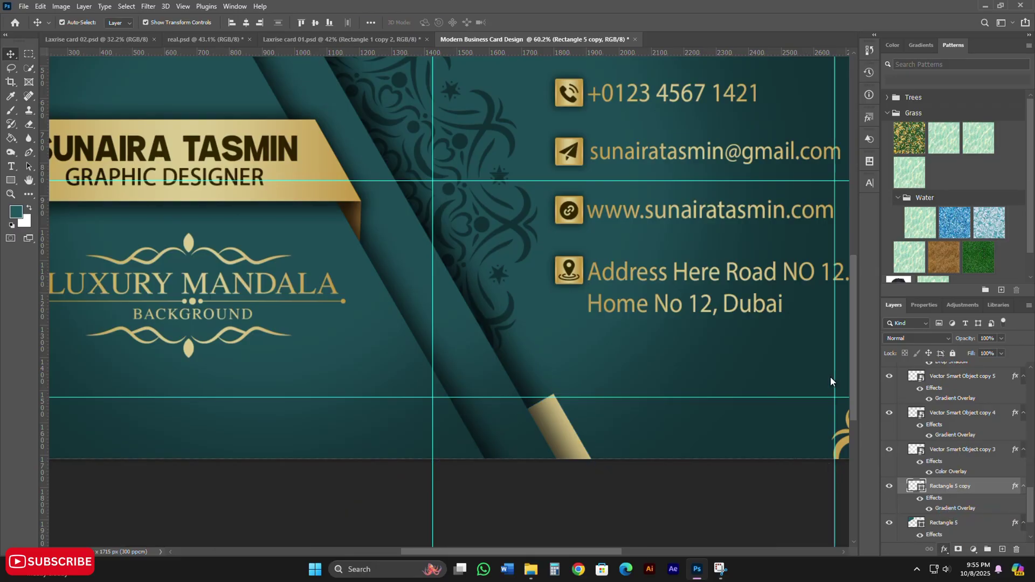
text(90)
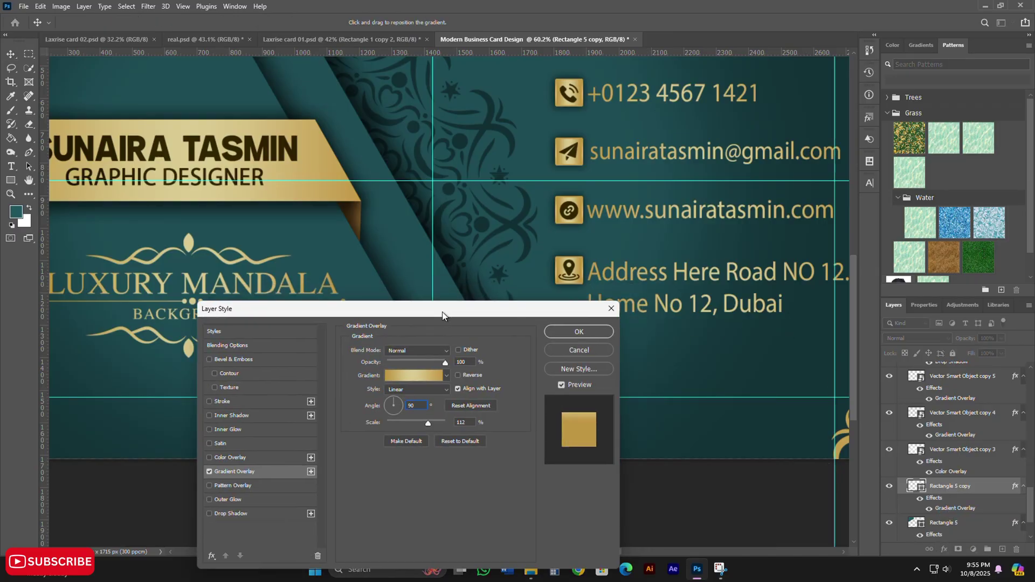
drag(453, 292, 301, 365)
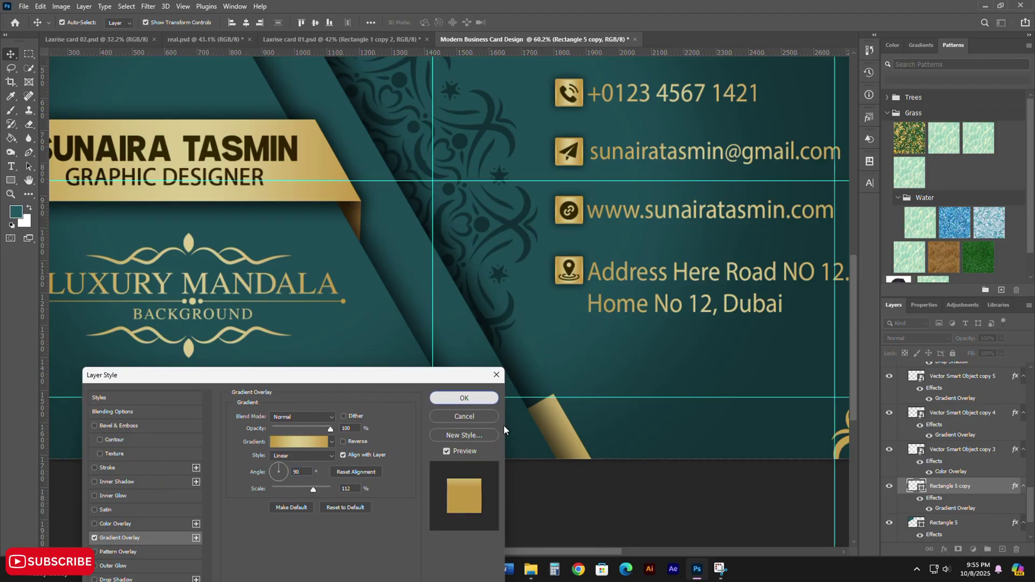
click(461, 394)
Align the bottom gold strip, raising it 37 px and nudging it 10 px.
click(676, 506)
scroll(676, 506, down, 3)
scroll(620, 501, down, 1)
scroll(564, 502, up, 3)
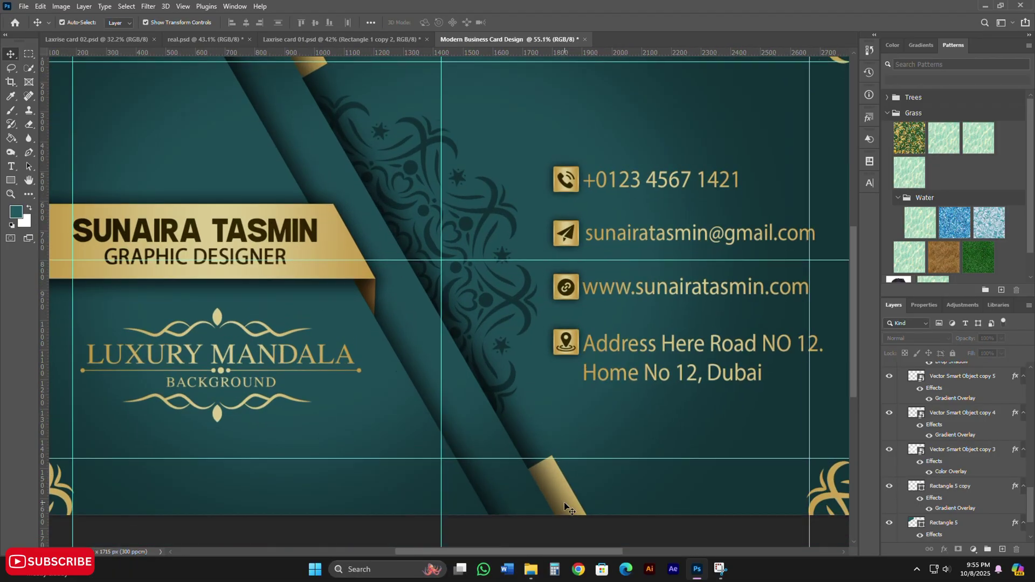
scroll(558, 464, up, 2)
scroll(558, 463, down, 1)
scroll(555, 438, down, 2)
scroll(555, 438, down, 1)
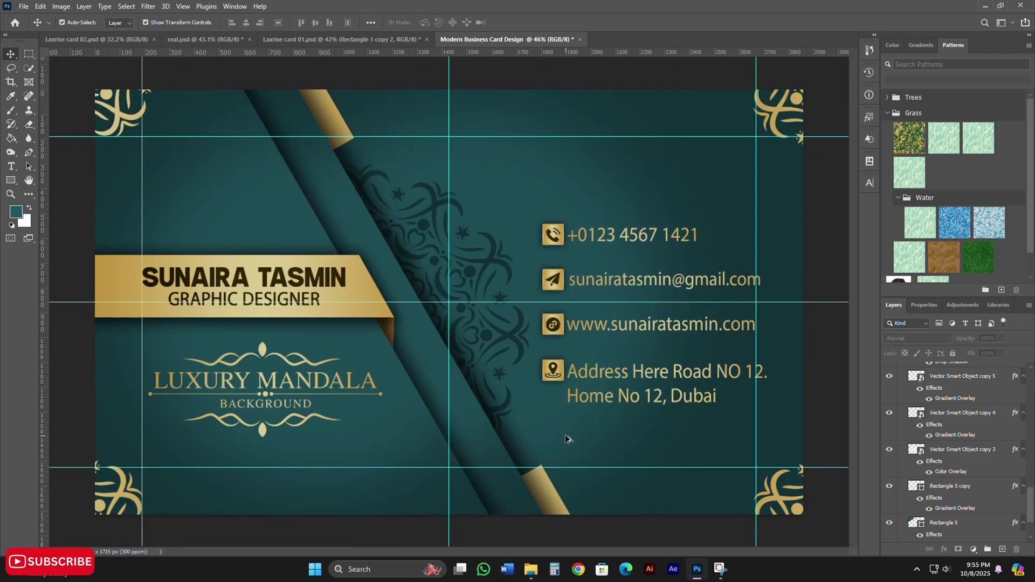
scroll(567, 480, up, 3)
scroll(568, 480, down, 2)
scroll(546, 440, up, 3)
drag(551, 430, 549, 413)
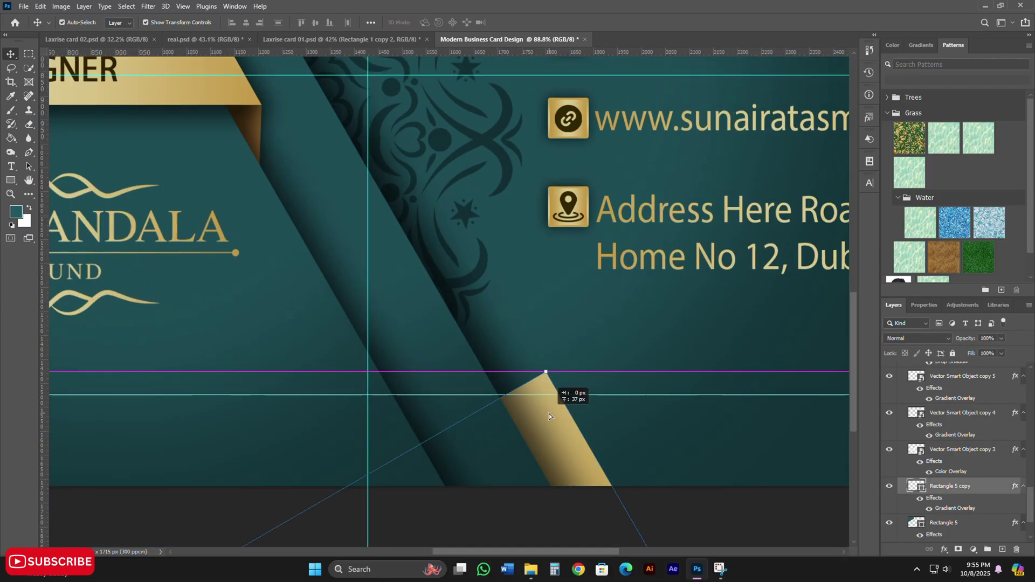
scroll(460, 425, down, 2)
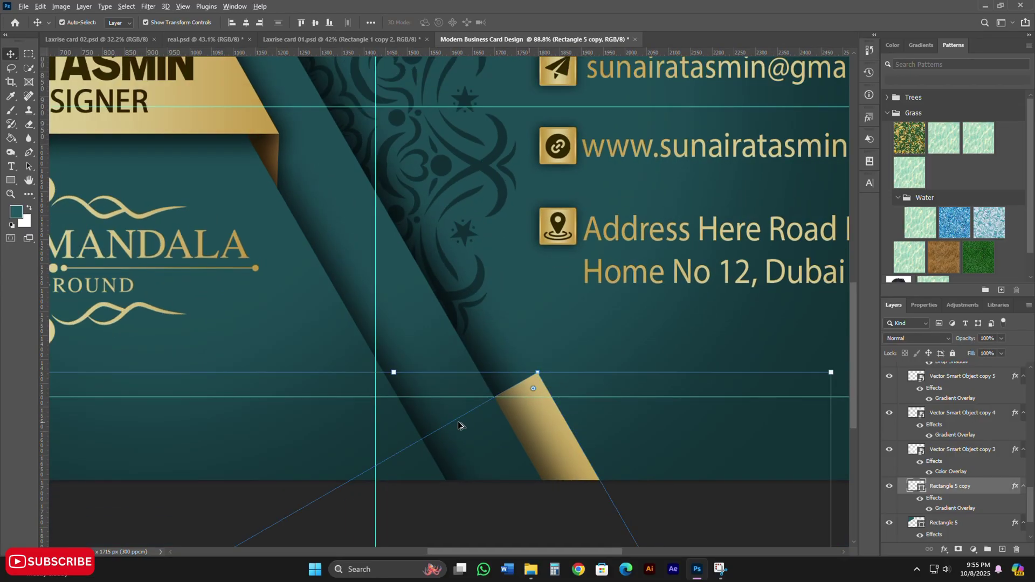
scroll(458, 423, down, 1)
scroll(458, 423, up, 1)
scroll(458, 423, down, 1)
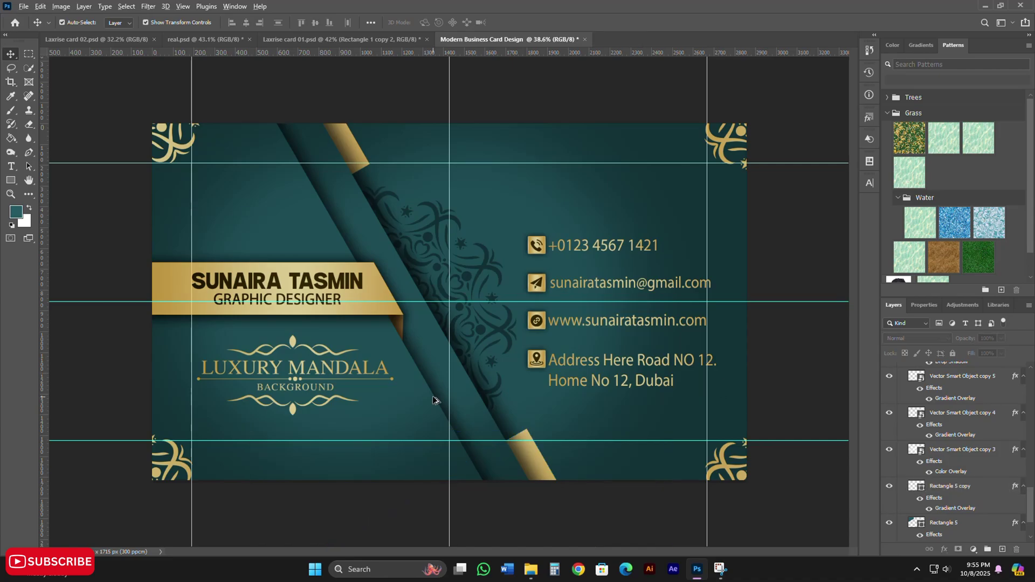
scroll(547, 479, up, 2)
scroll(549, 482, up, 4)
drag(539, 430, 499, 433)
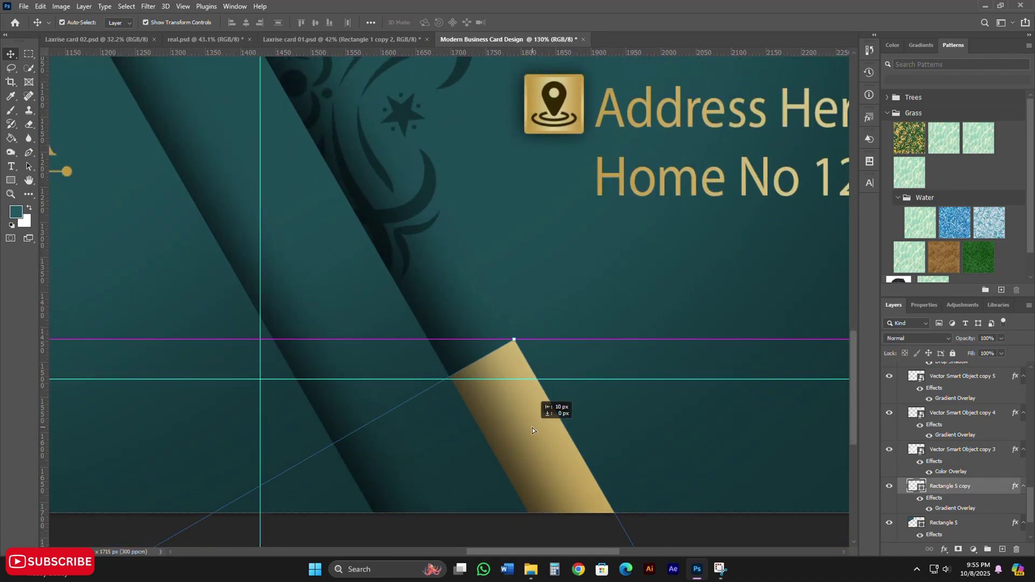
scroll(498, 433, down, 4)
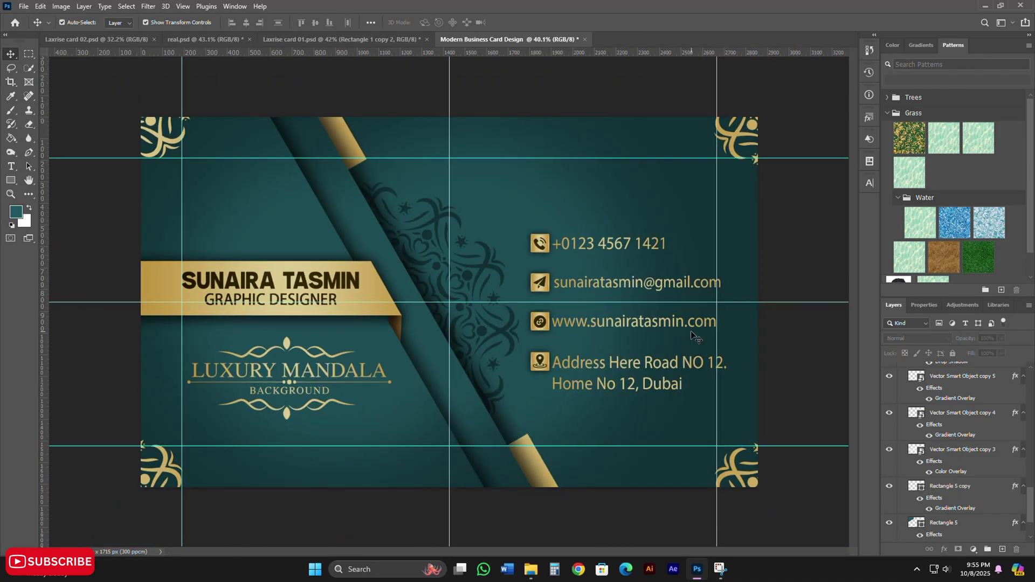
scroll(672, 349, up, 2)
scroll(672, 349, down, 1)
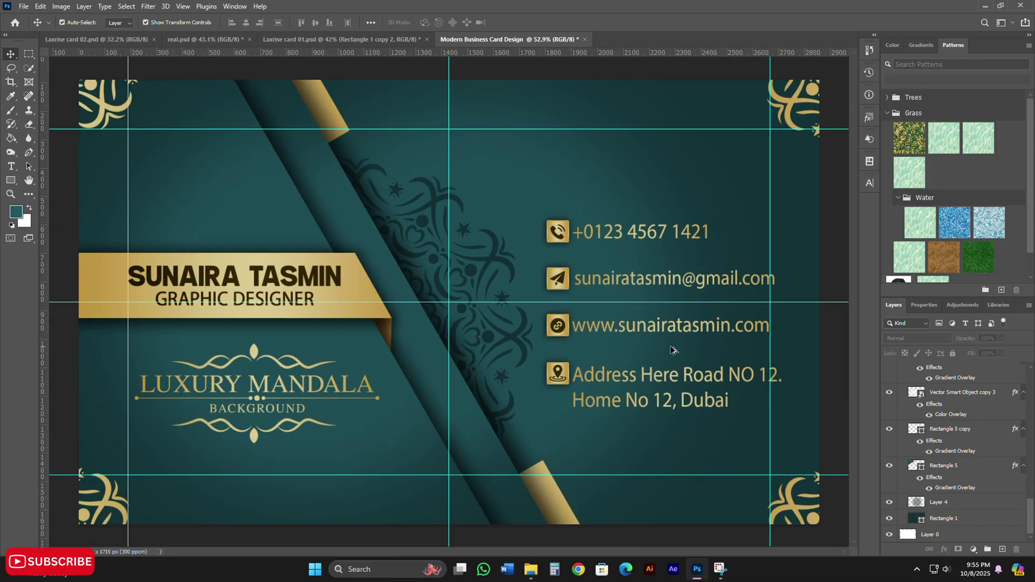
Move the GRAPHIC DESIGNER and LUXURY MANDALA layers to the stack top and hide them.
key(ctrl+semicolon)
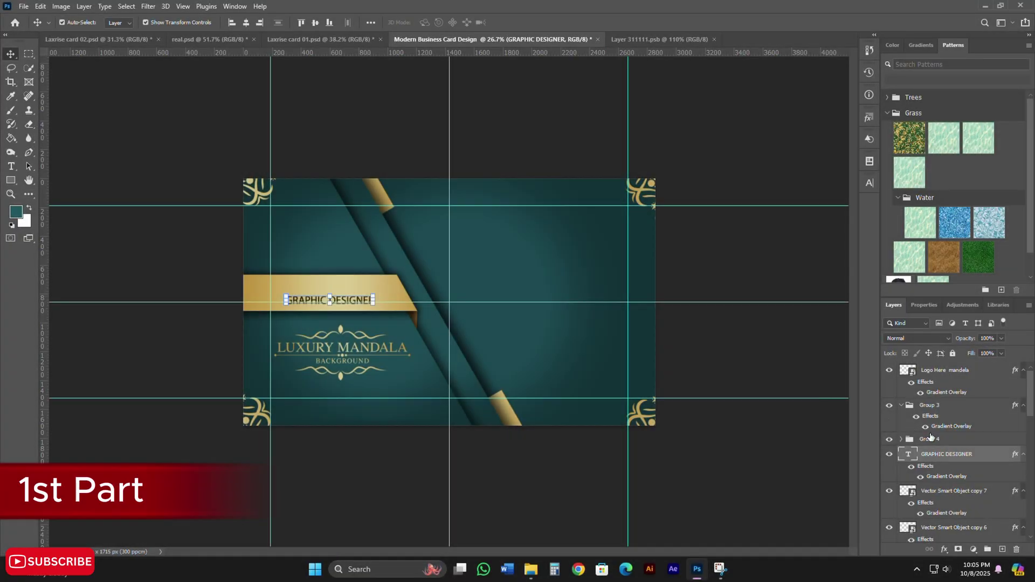
drag(965, 456, 928, 369)
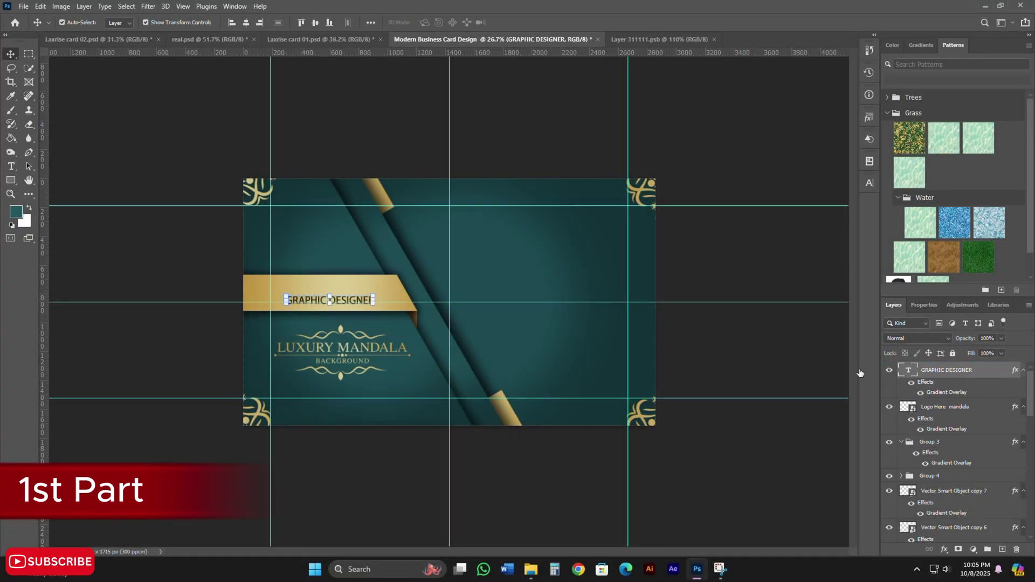
click(405, 351)
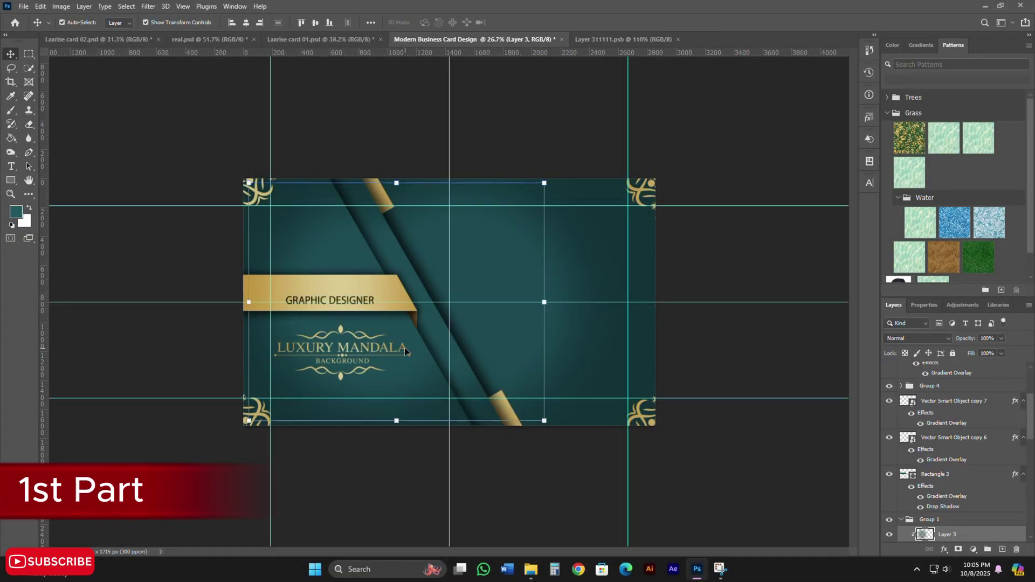
click(342, 378)
scroll(943, 377, up, 1)
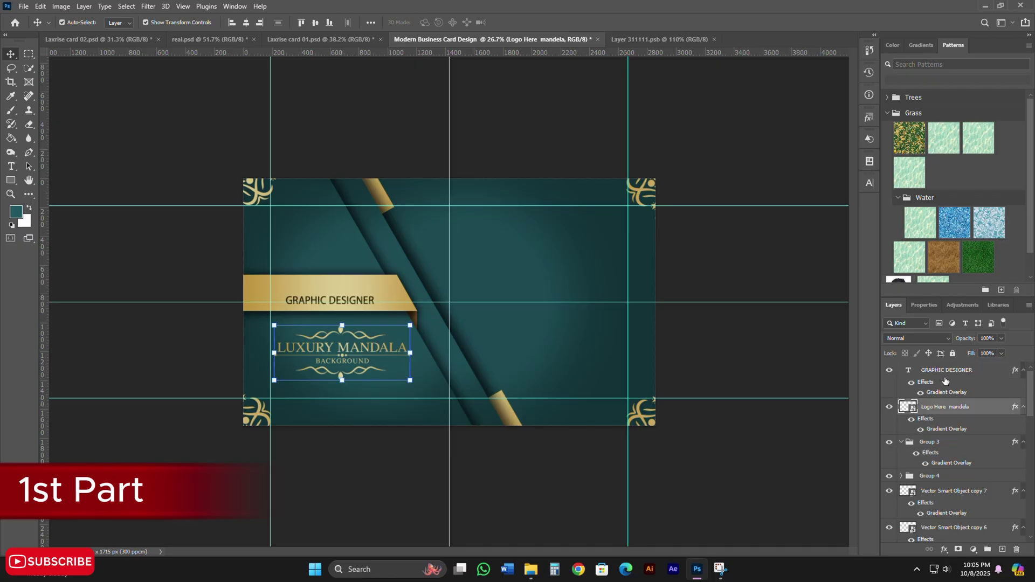
drag(959, 407, 938, 366)
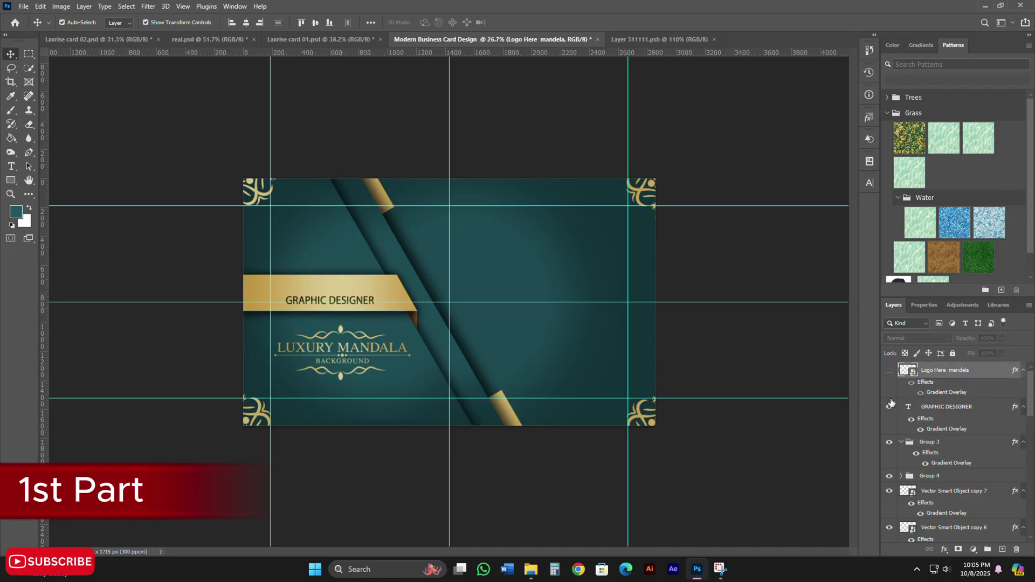
click(889, 407)
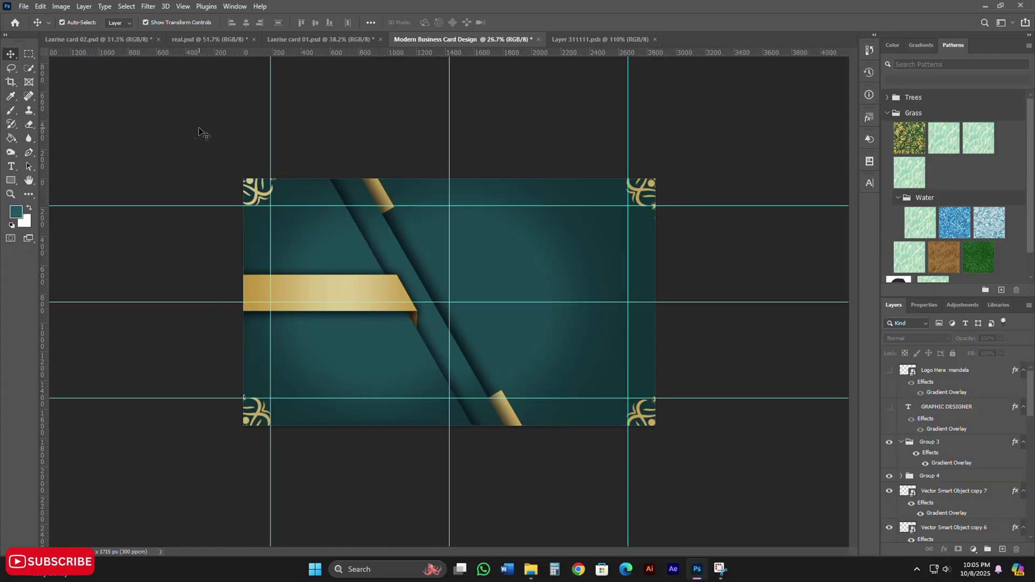
drag(200, 132, 670, 427)
Rotate the selected layers to 135° and shift them up and right.
key(ctrl+minus)
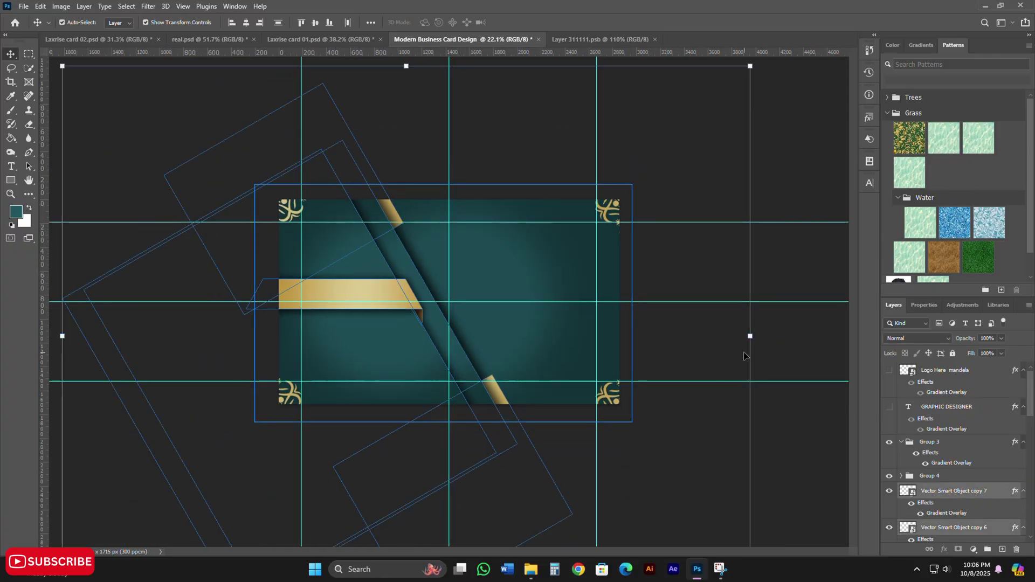
click(761, 340)
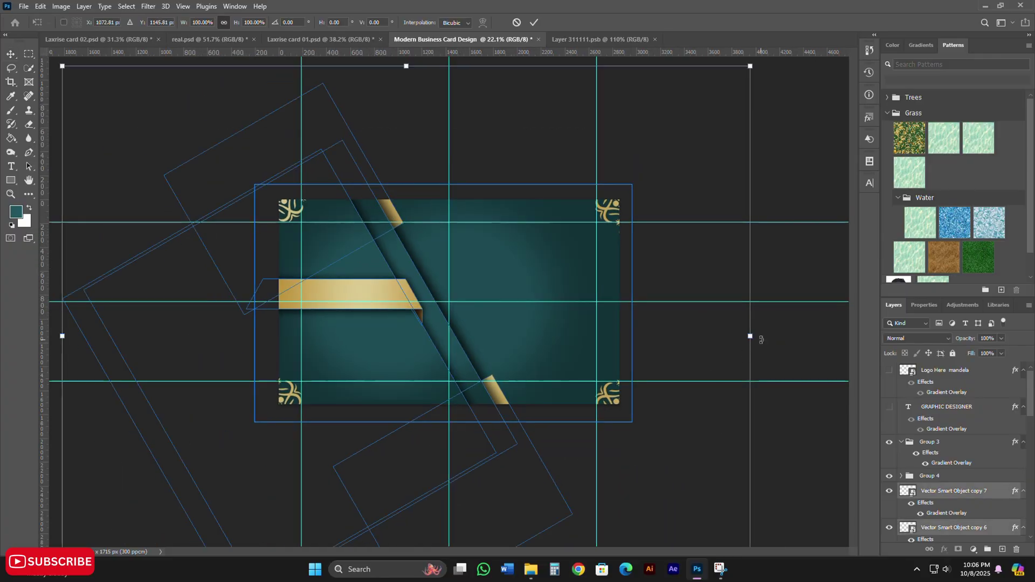
mouse_move(761, 340)
mouse_down()
mouse_move(300, 452)
mouse_move(204, 323)
mouse_up()
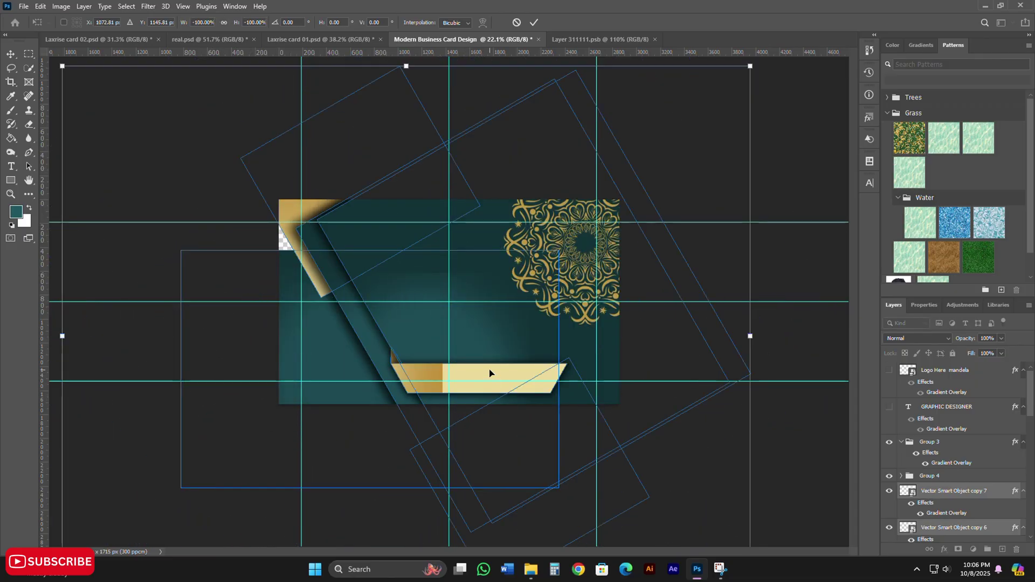
mouse_move(486, 376)
mouse_down()
mouse_move(561, 328)
mouse_move(568, 308)
mouse_up()
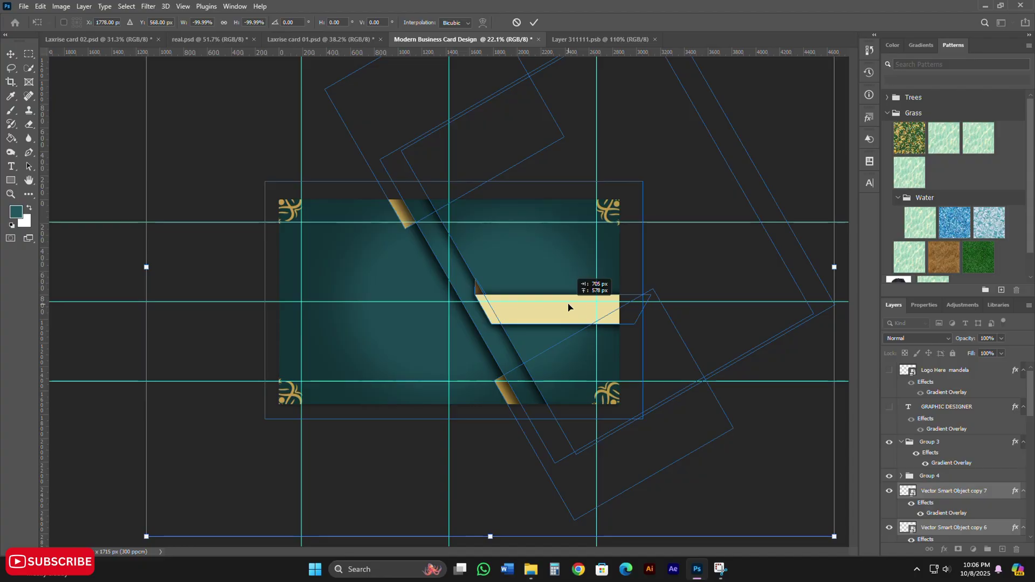
key(Return)
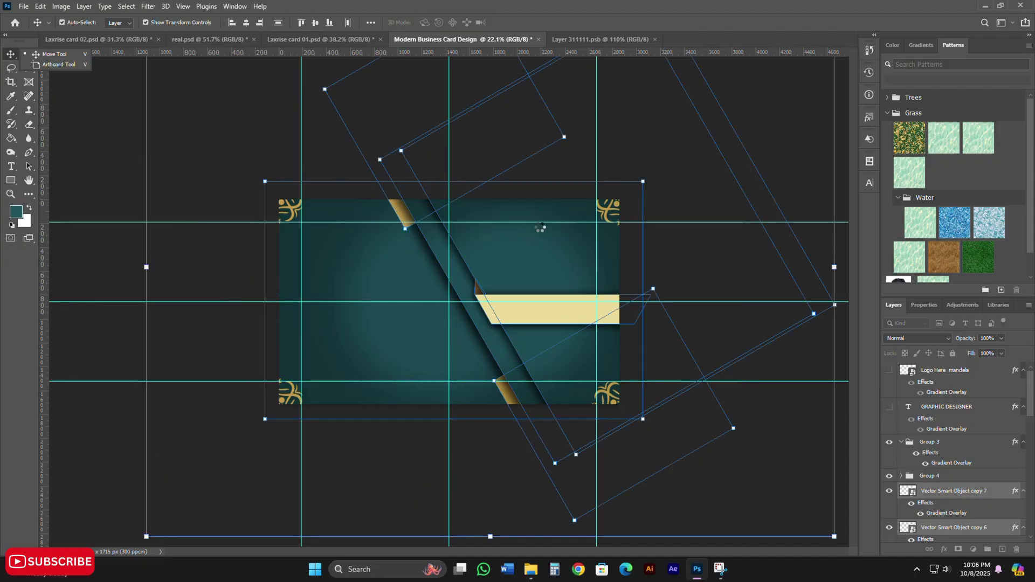
click(90, 123)
Move the diagonal gold strips and ribbon about 371 px left.
scroll(554, 318, up, 2)
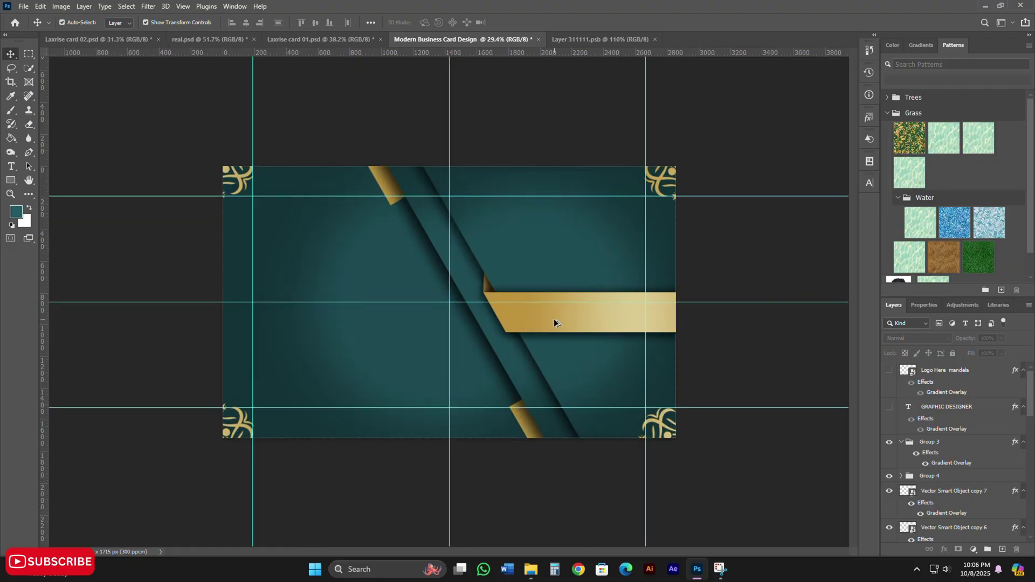
scroll(554, 318, up, 1)
mouse_move(353, 108)
mouse_down()
mouse_move(512, 467)
mouse_move(623, 488)
mouse_up()
key(ctrl+t)
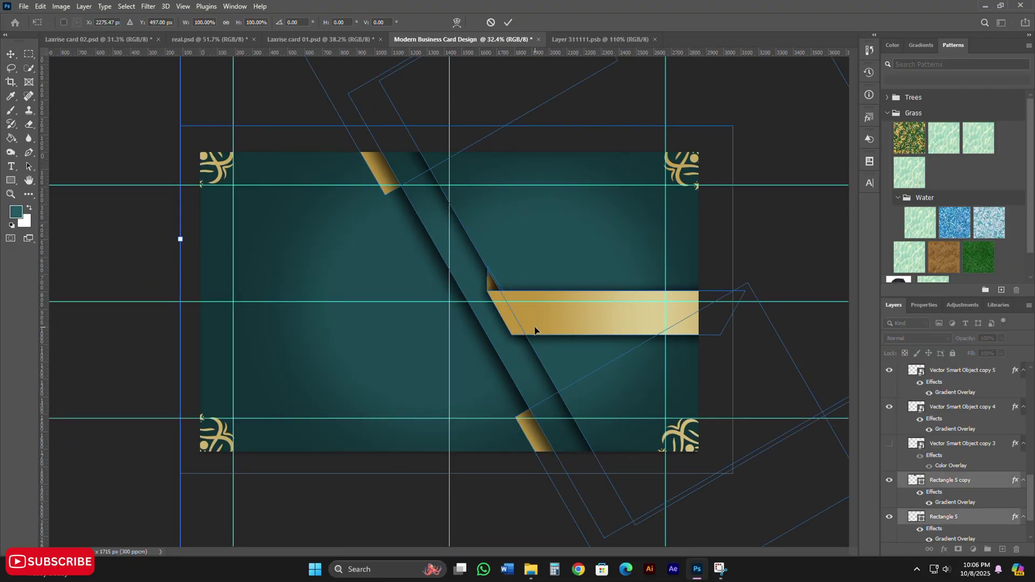
drag(540, 323, 475, 325)
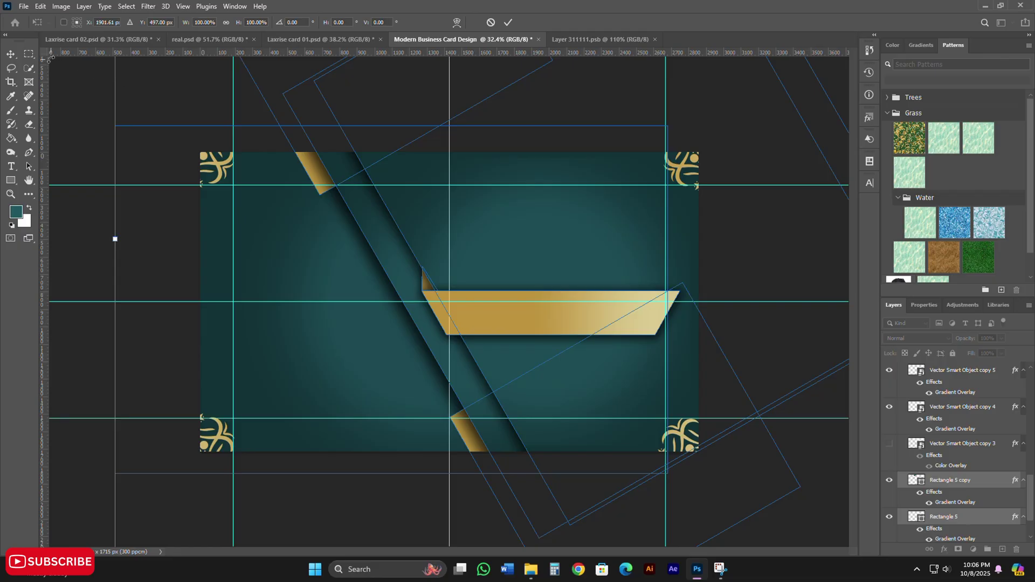
key(Return)
click(86, 99)
Zoom in on the gold ribbon and move it down toward the card's lower half.
scroll(515, 498, up, 1)
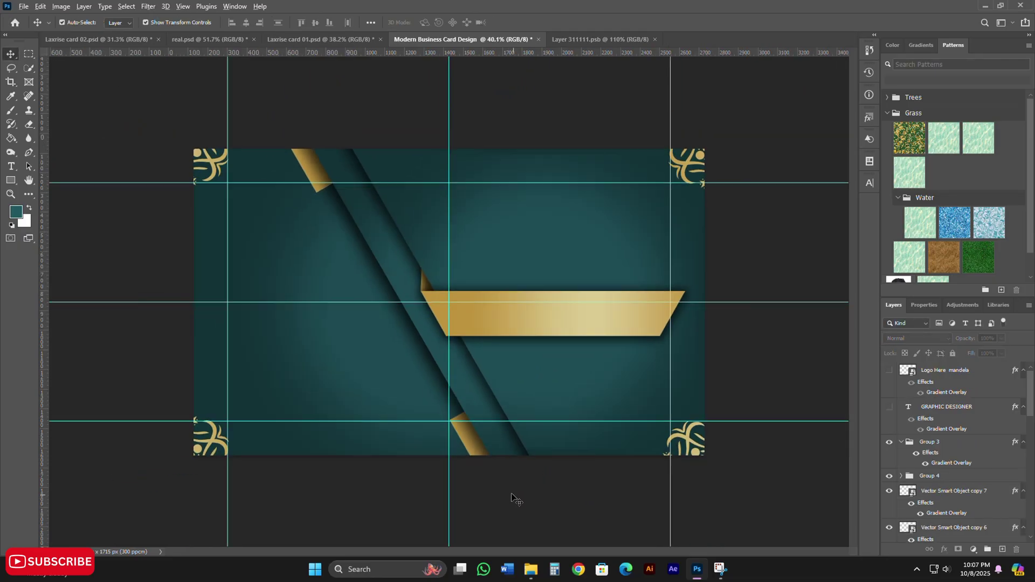
scroll(515, 499, down, 1)
click(507, 326)
key(ctrl+plus)
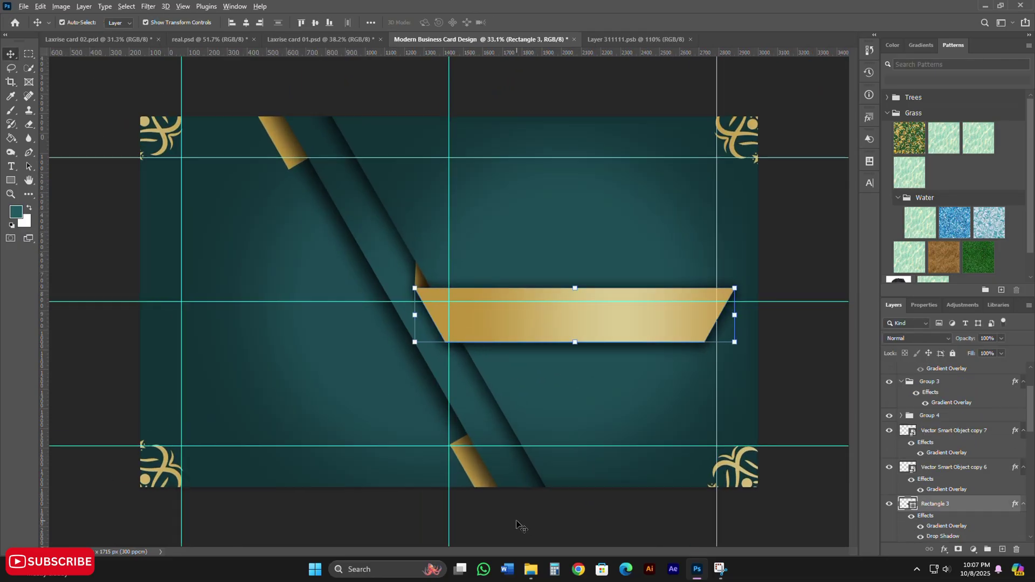
key(ctrl+plus)
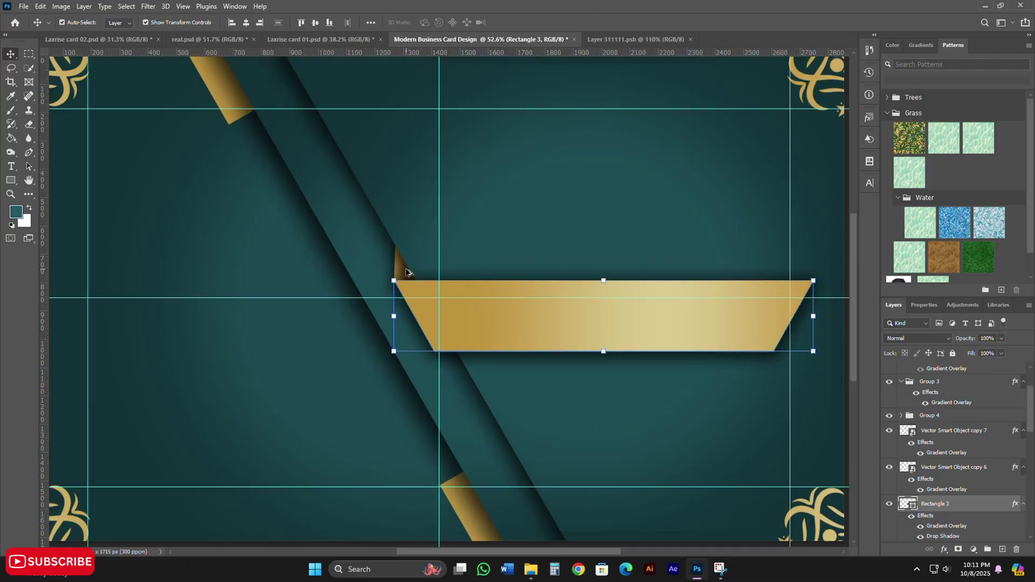
scroll(397, 267, up, 1)
scroll(381, 284, down, 1)
scroll(421, 281, down, 1)
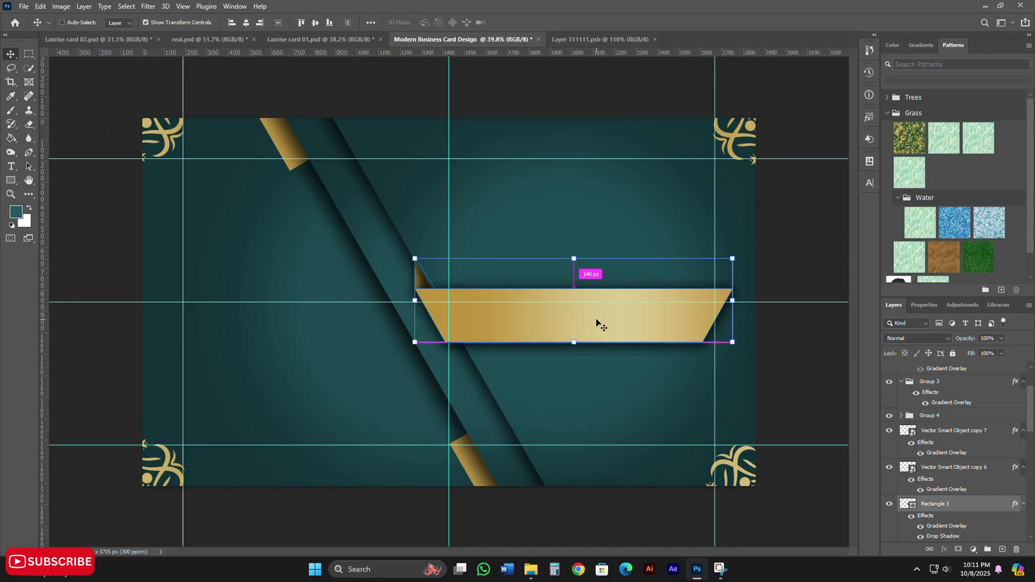
key(ctrl+alt+t)
mouse_move(591, 322)
mouse_down()
mouse_move(611, 379)
mouse_move(632, 390)
mouse_up()
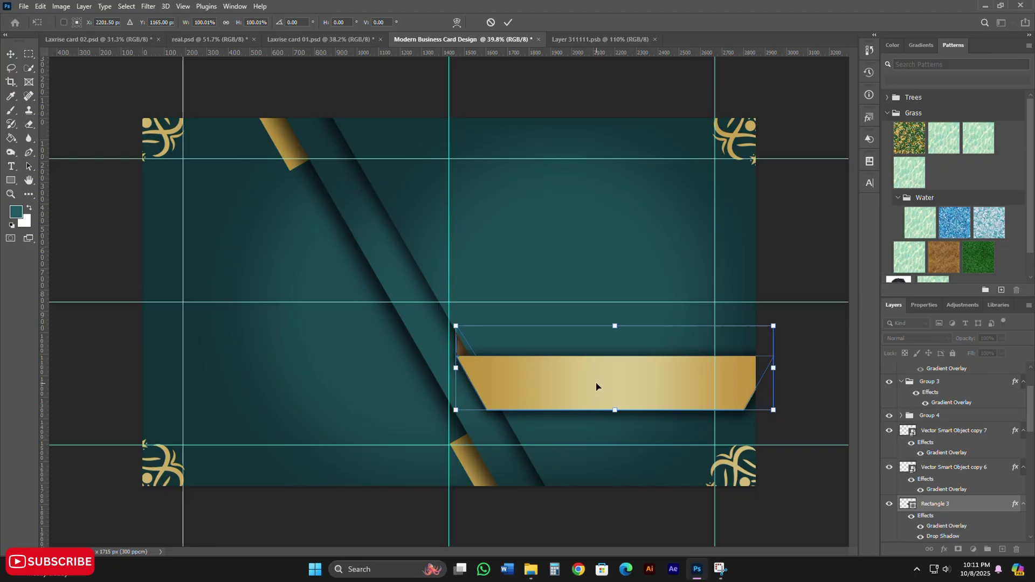
key(Left)
key(Left)
key(Return)
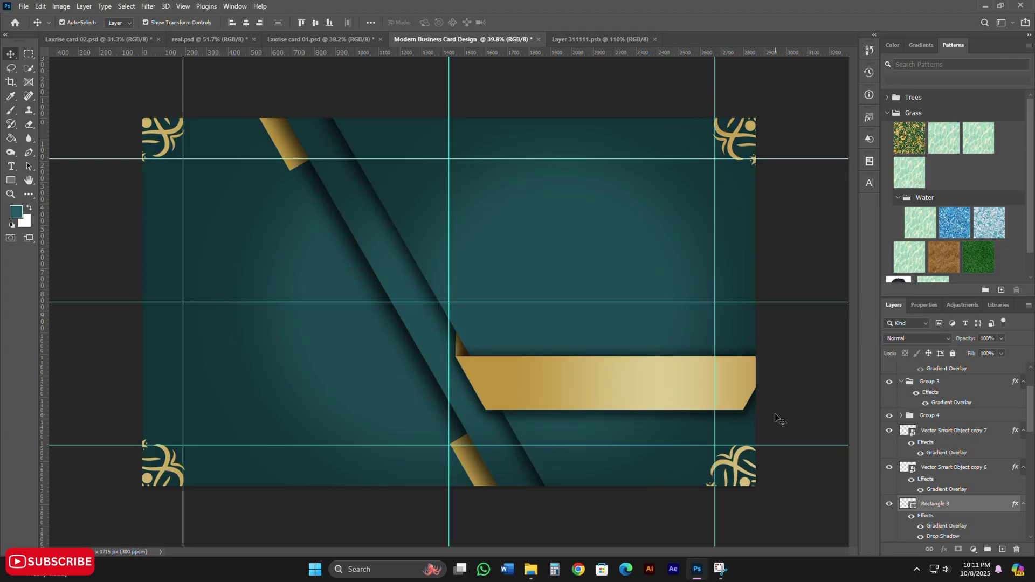
Stretch the ribbon rightward past the card's right edge.
scroll(485, 362, up, 2)
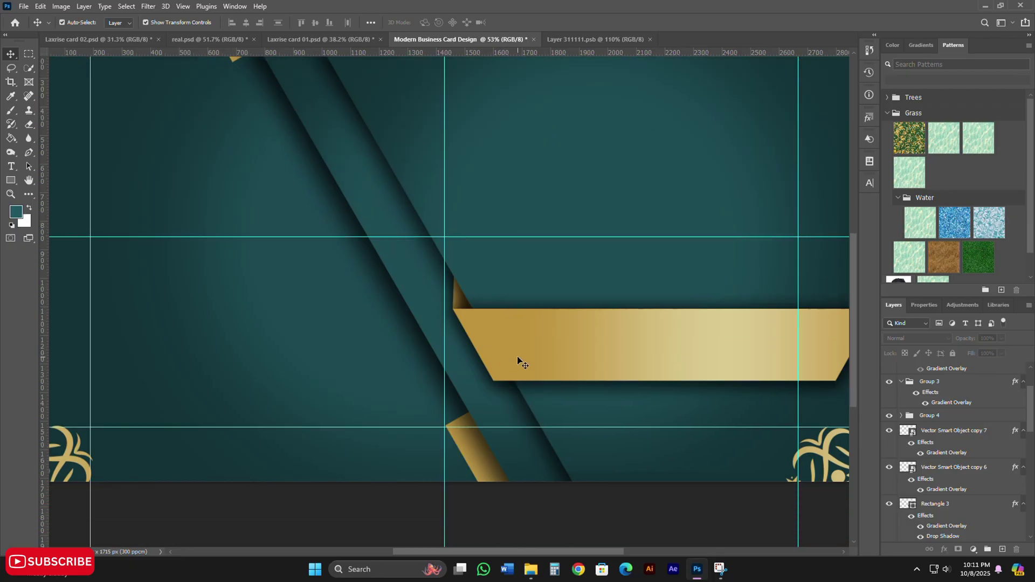
click(518, 358)
scroll(507, 339, up, 2)
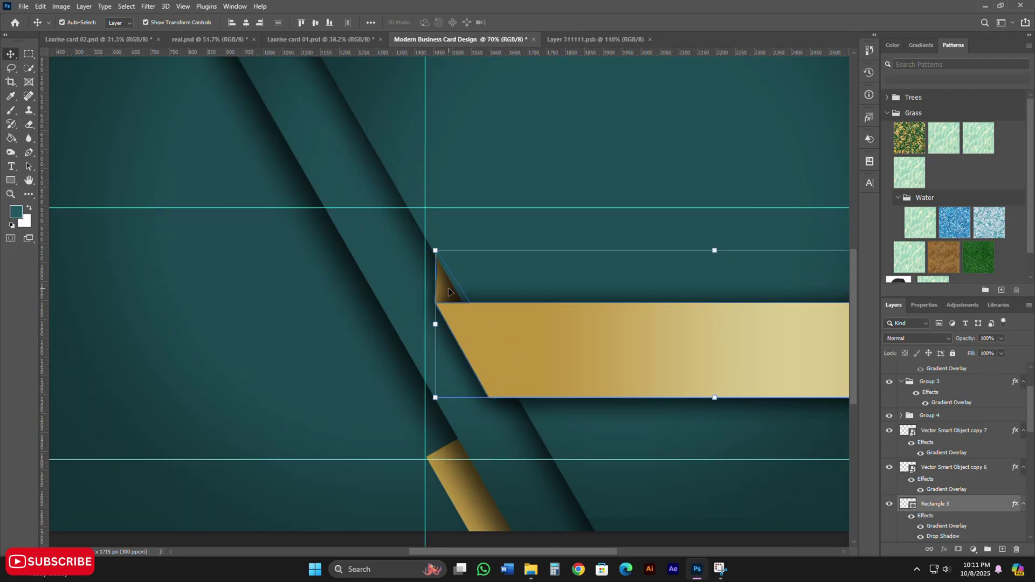
scroll(466, 369, down, 3)
scroll(712, 378, up, 2)
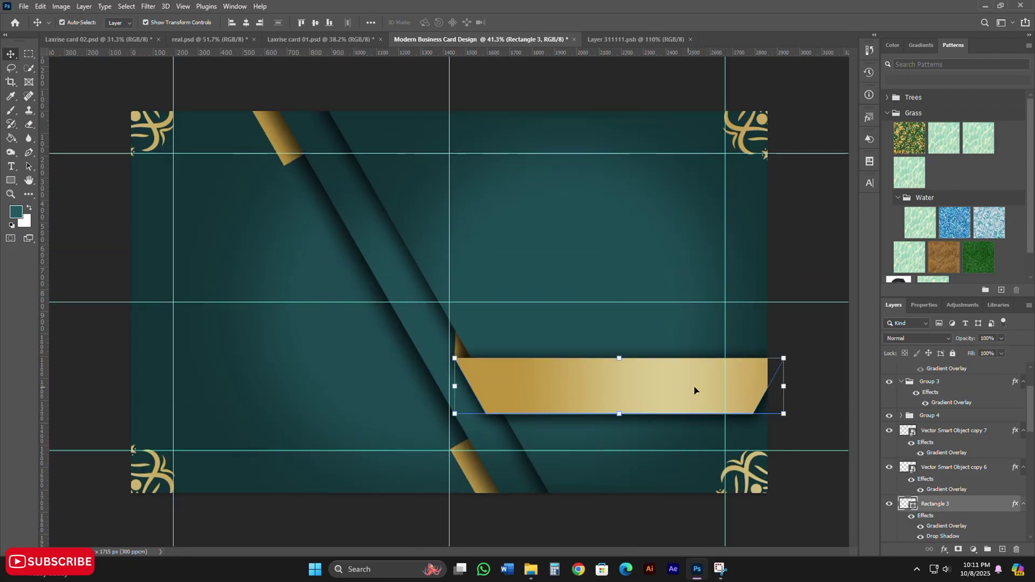
drag(784, 386, 832, 386)
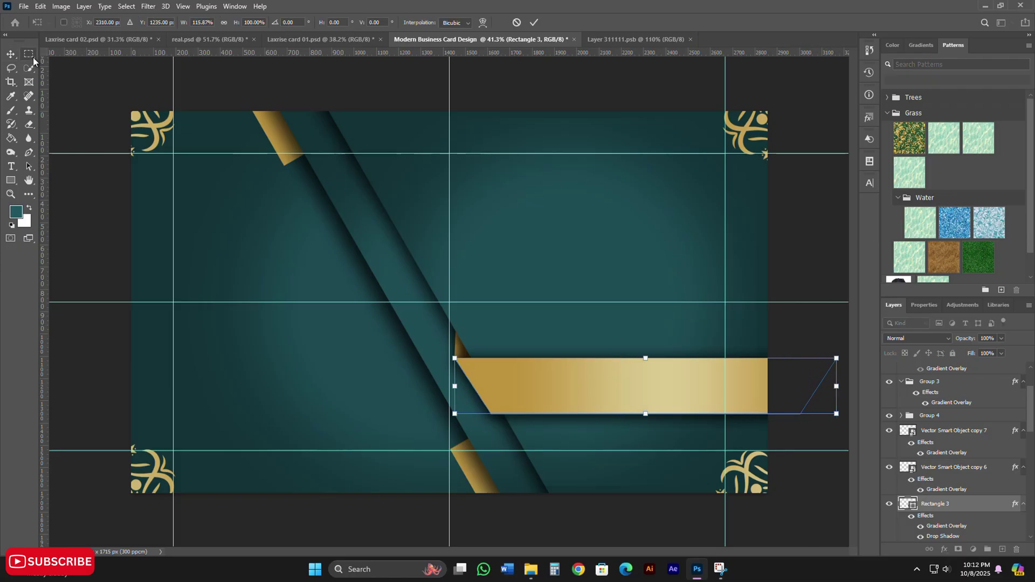
key(Return)
Skew the ribbon's left end so it slants along the diagonal strip.
key(ctrl+t)
right_click(586, 394)
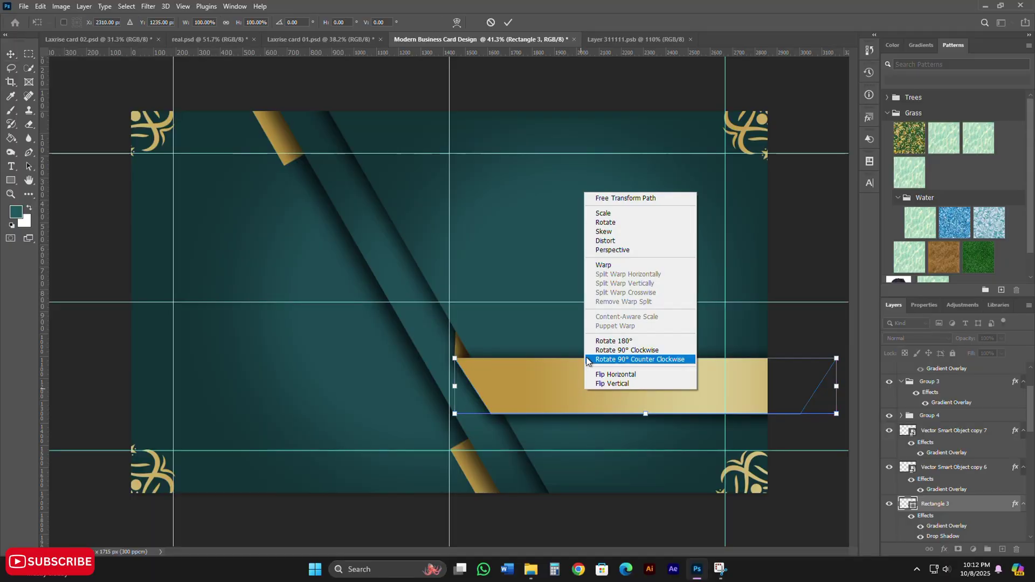
click(604, 249)
scroll(483, 395, up, 2)
scroll(484, 396, up, 2)
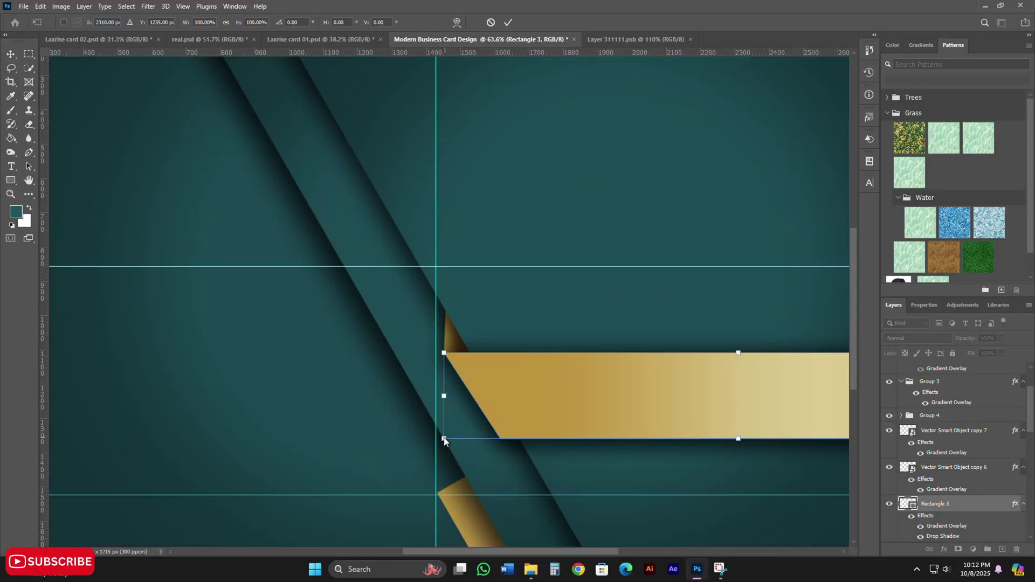
drag(444, 438, 434, 438)
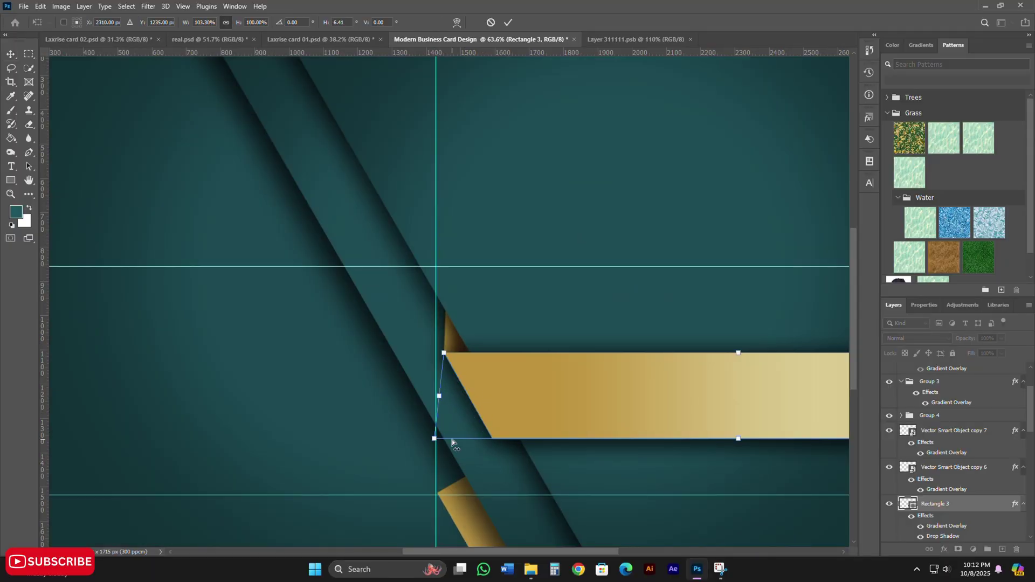
key(Return)
click(185, 277)
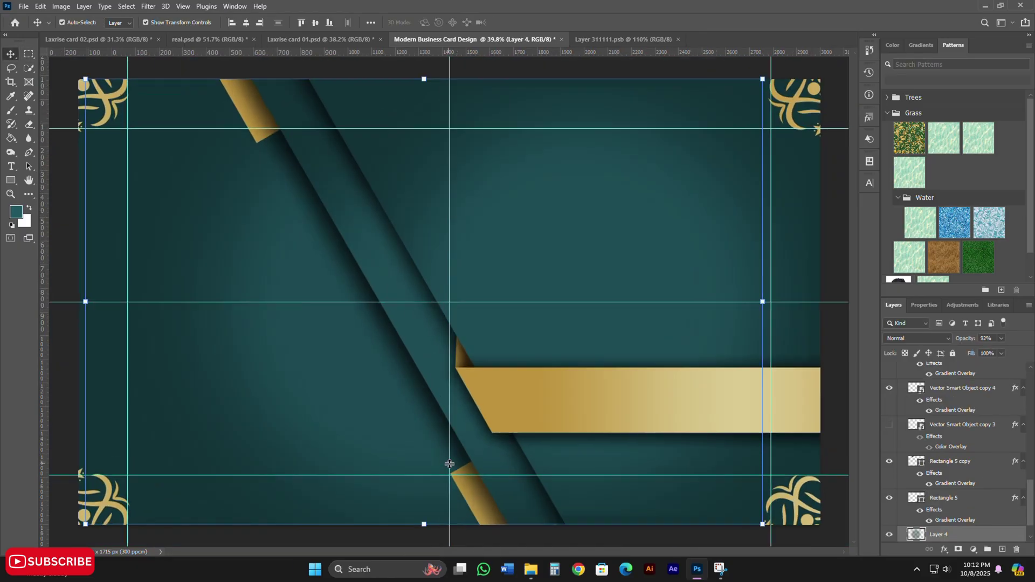
Open Rectangle 3's Gradient Overlay gradient in the Gradient Editor.
drag(493, 552, 550, 551)
click(517, 377)
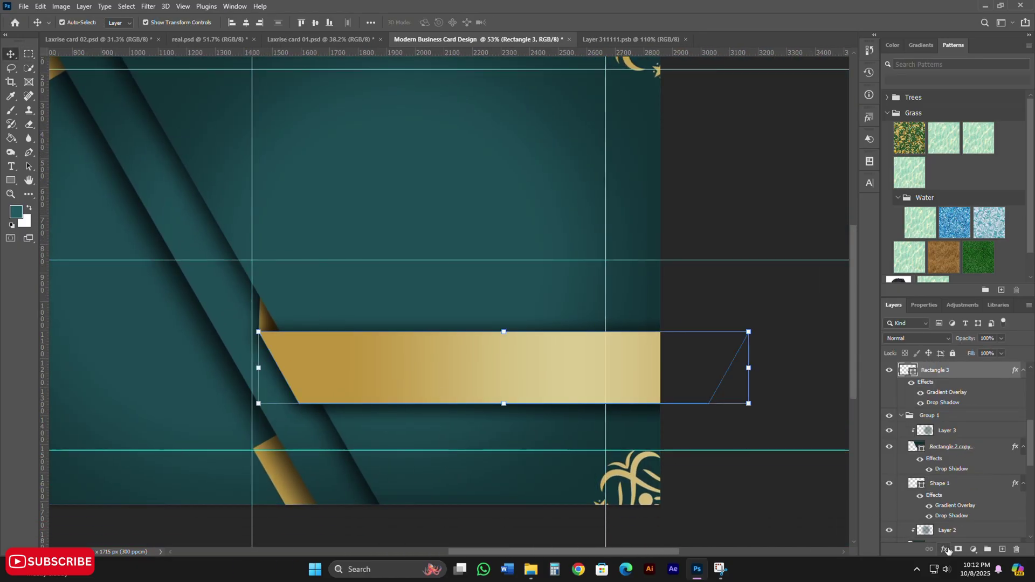
click(945, 549)
click(947, 513)
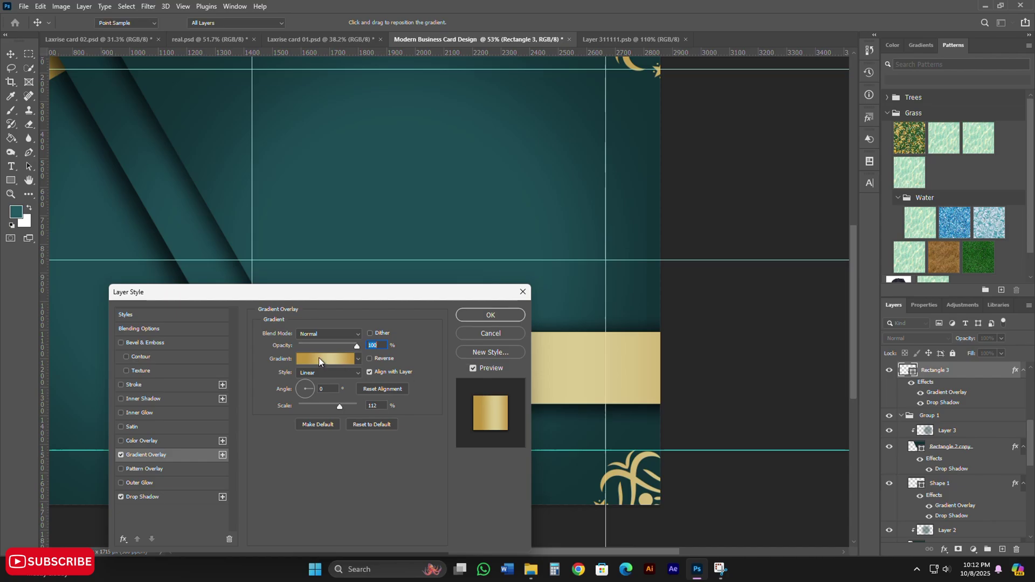
click(319, 358)
Shift the existing gold stops left and add a light gold stop at 57%.
drag(860, 329, 841, 329)
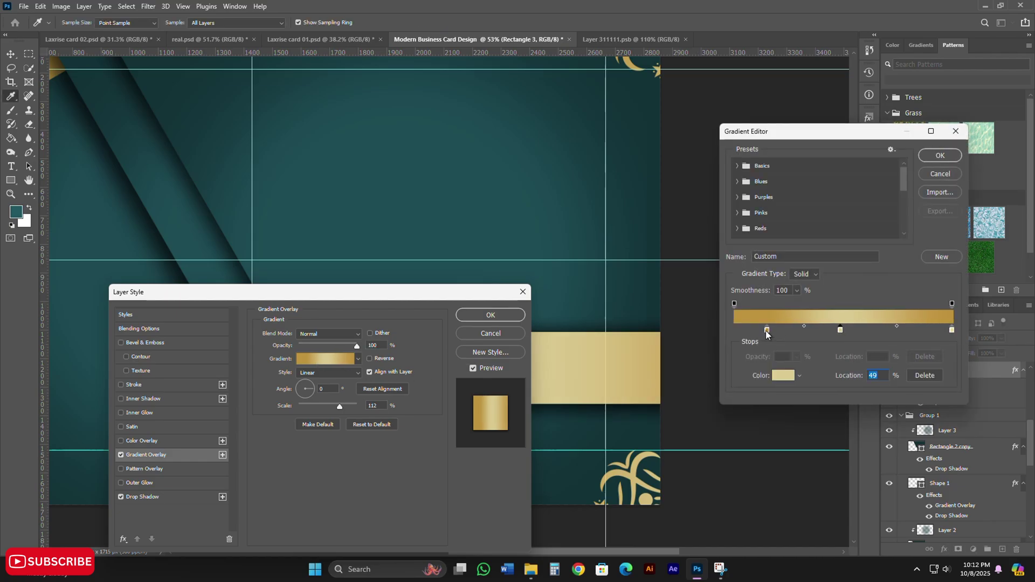
drag(766, 331, 737, 330)
click(839, 329)
drag(840, 329, 823, 329)
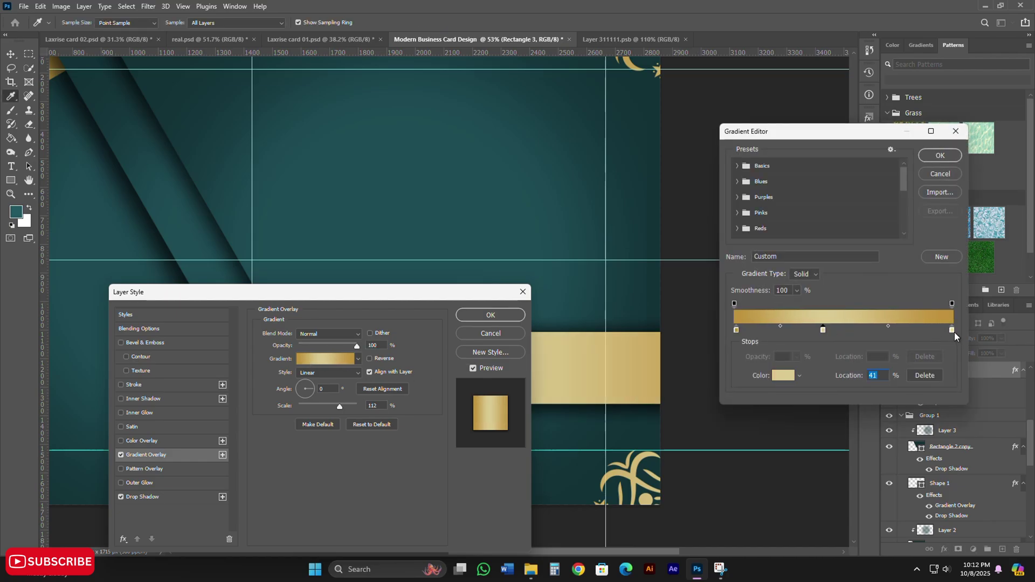
drag(952, 330, 871, 332)
text(57)
key(Return)
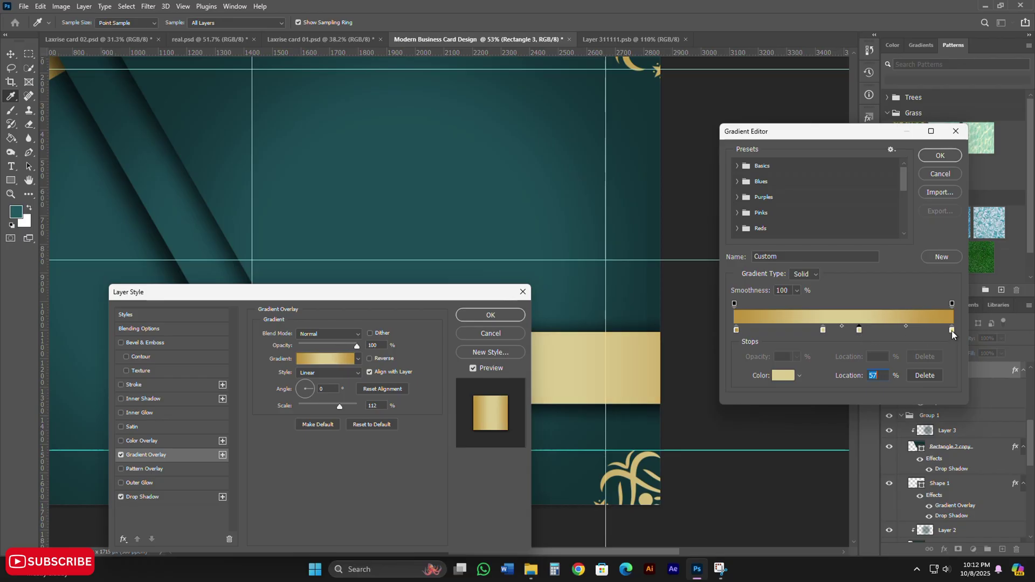
Add a dark gold stop at 71%, place the light stop at 28%, and confirm the gradient.
drag(952, 330, 897, 330)
click(822, 331)
text(28)
key(Return)
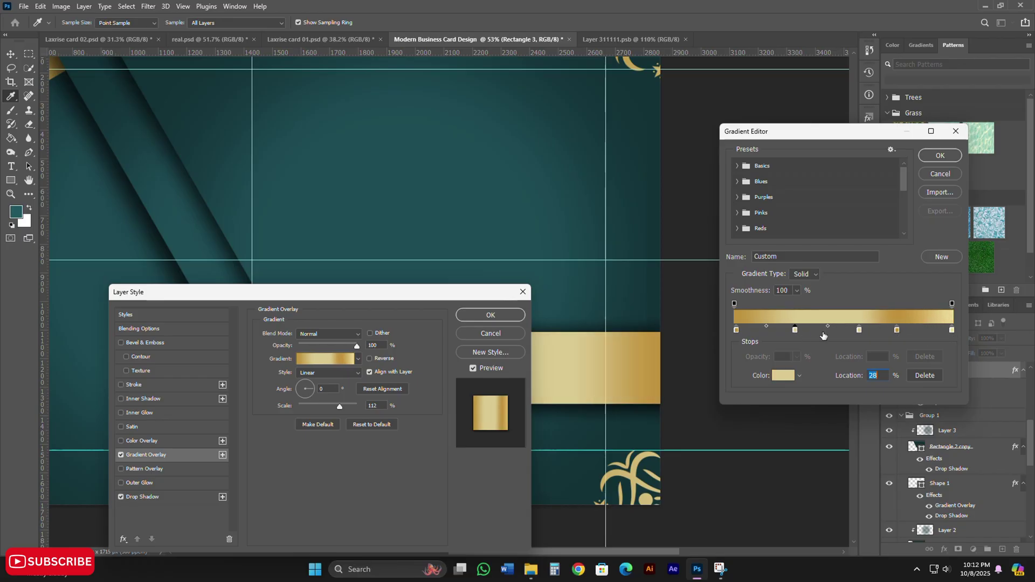
key(BackSpace)
text(0)
click(897, 330)
text(71)
key(Return)
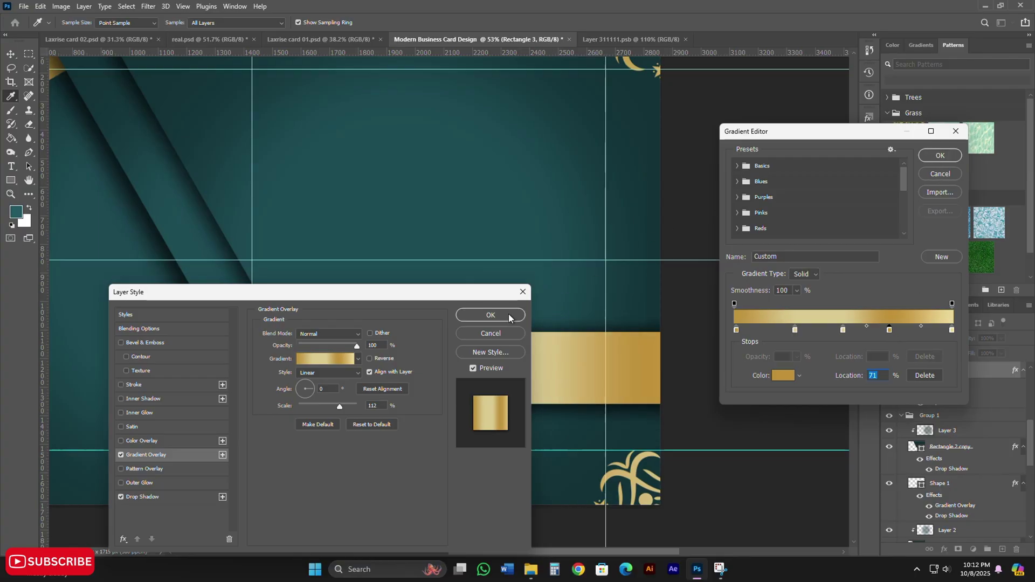
click(946, 156)
Apply the gradient overlay, then shift the diagonal strips and ribbon end about 145 px left.
click(491, 315)
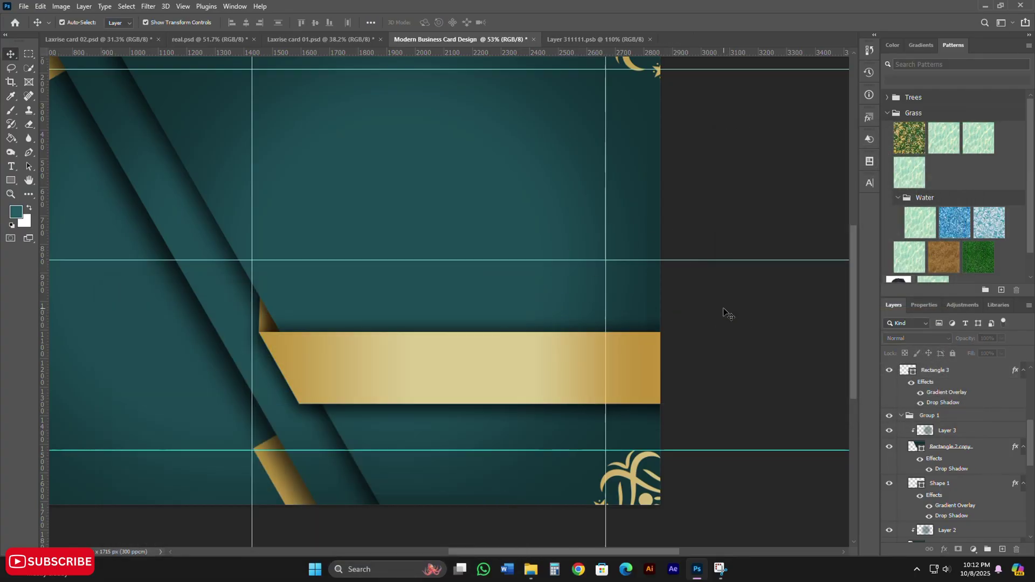
scroll(461, 393, down, 2)
scroll(461, 393, up, 2)
scroll(384, 410, down, 2)
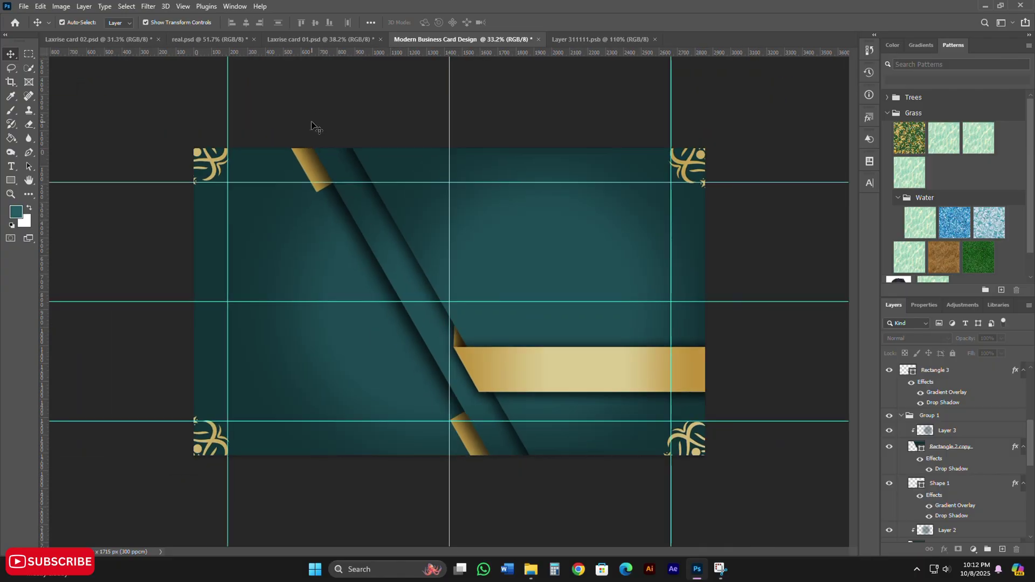
drag(313, 125, 526, 498)
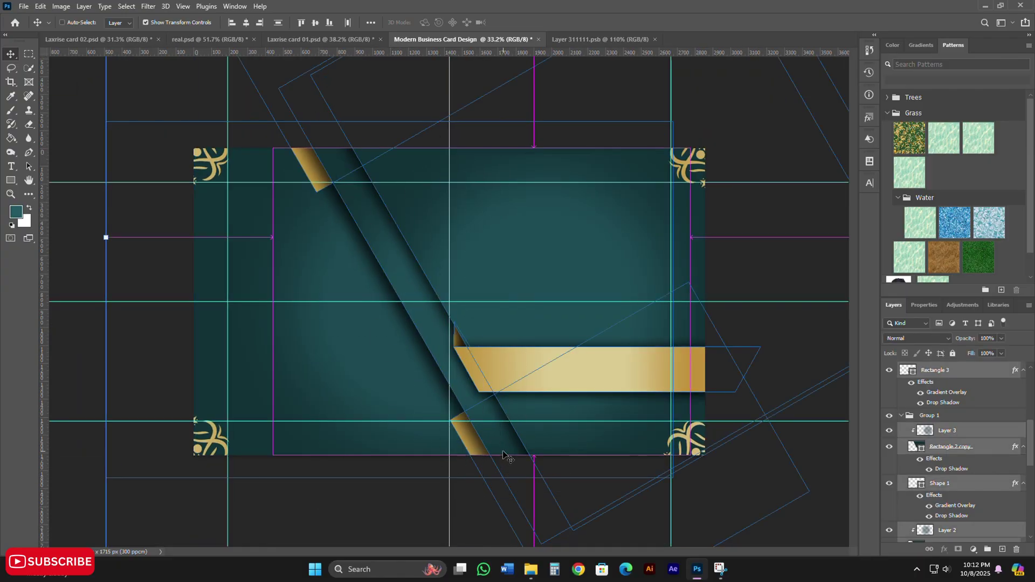
key(ctrl+t)
drag(513, 354, 461, 355)
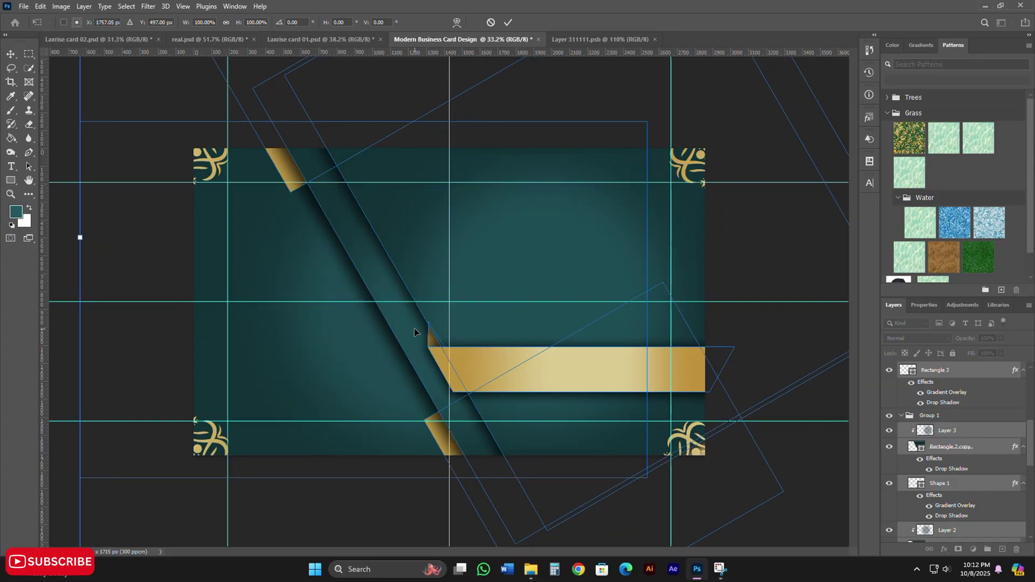
key(ctrl+minus)
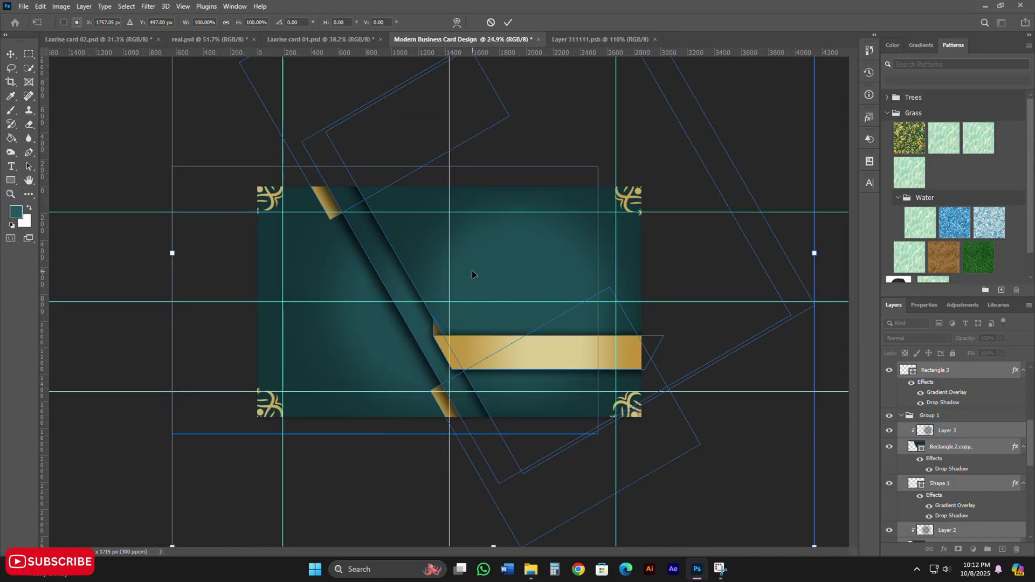
key(Return)
click(145, 142)
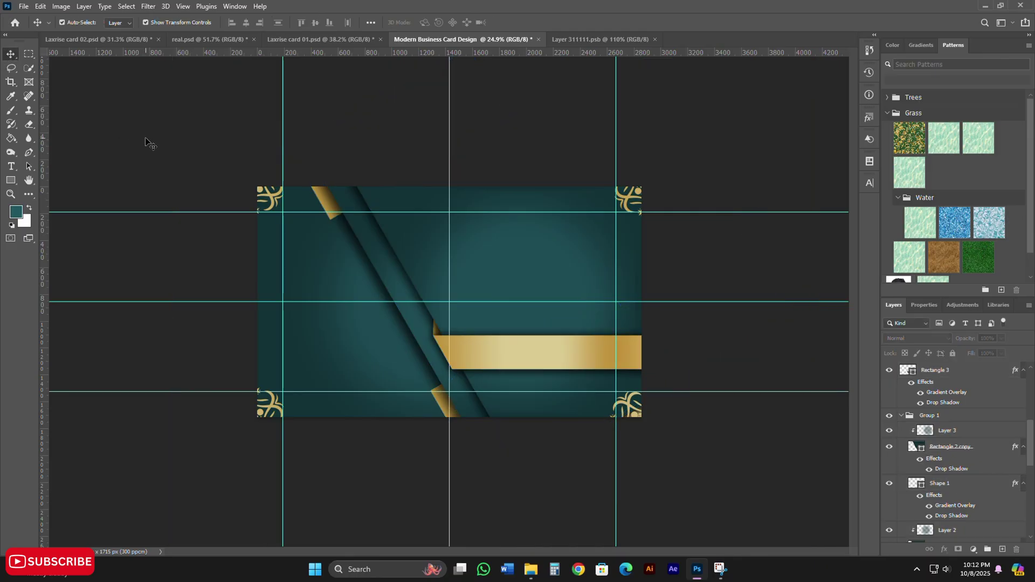
scroll(717, 353, up, 2)
scroll(950, 388, up, 5)
Show the LUXURY MANDALA logo, move it toward the upper right and narrow it.
click(948, 371)
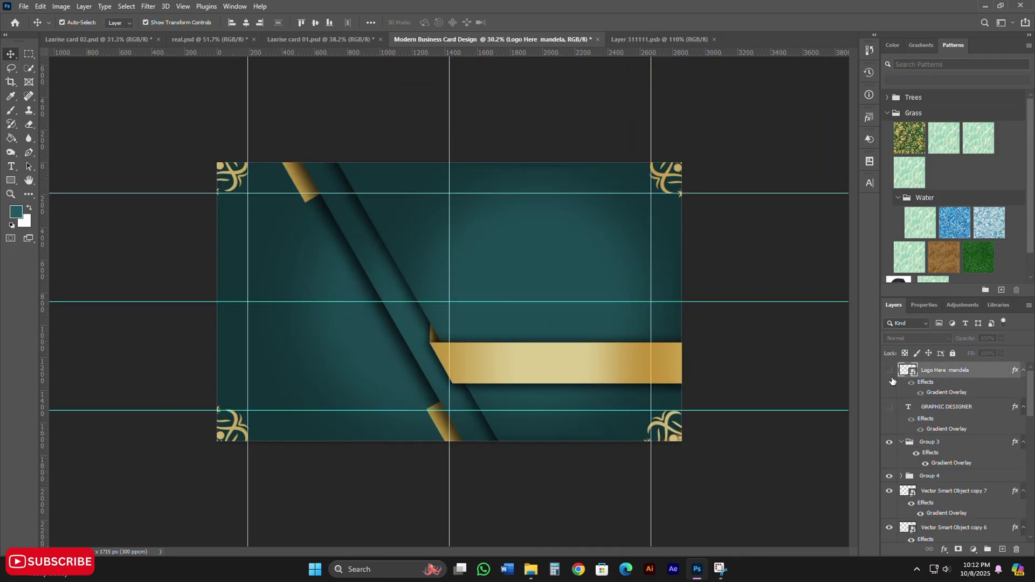
click(889, 370)
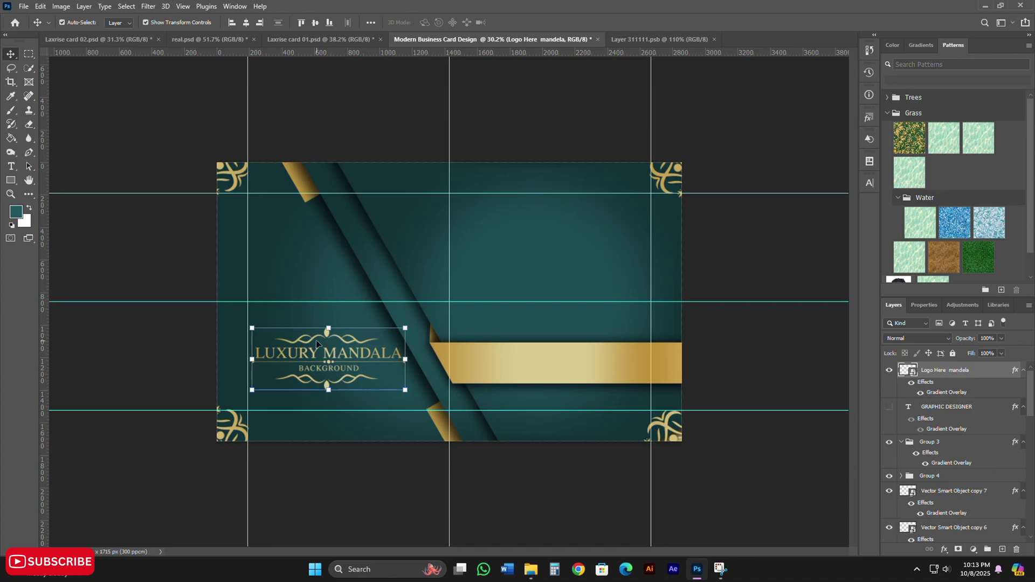
mouse_move(317, 343)
mouse_down()
mouse_move(542, 243)
mouse_move(549, 297)
mouse_move(526, 335)
mouse_move(534, 323)
mouse_up()
key(ctrl+t)
drag(396, 277, 408, 276)
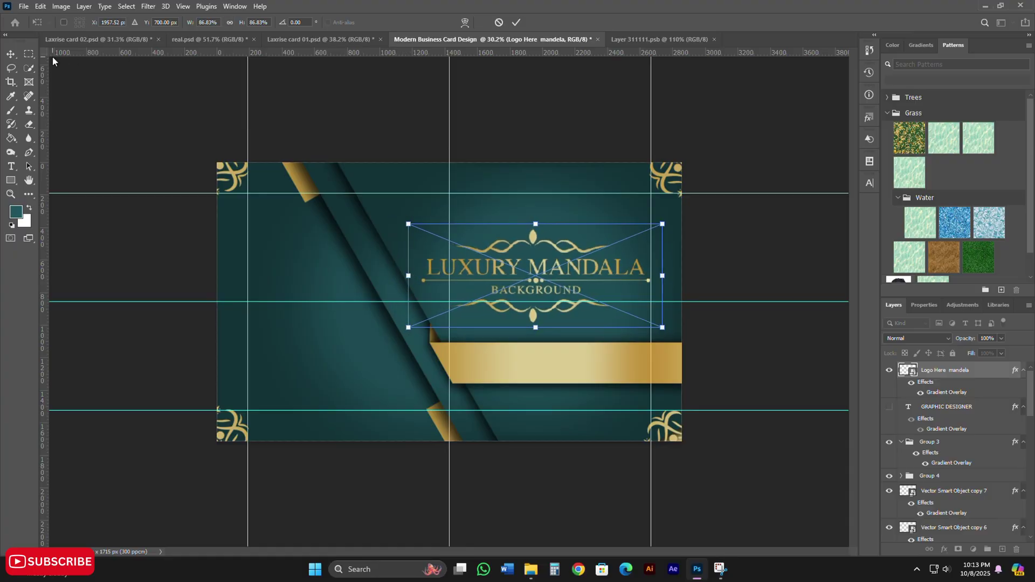
right_click(22, 55)
click(127, 103)
Shrink the logo to about 83.5% and set it just above the gold ribbon.
scroll(561, 291, up, 3)
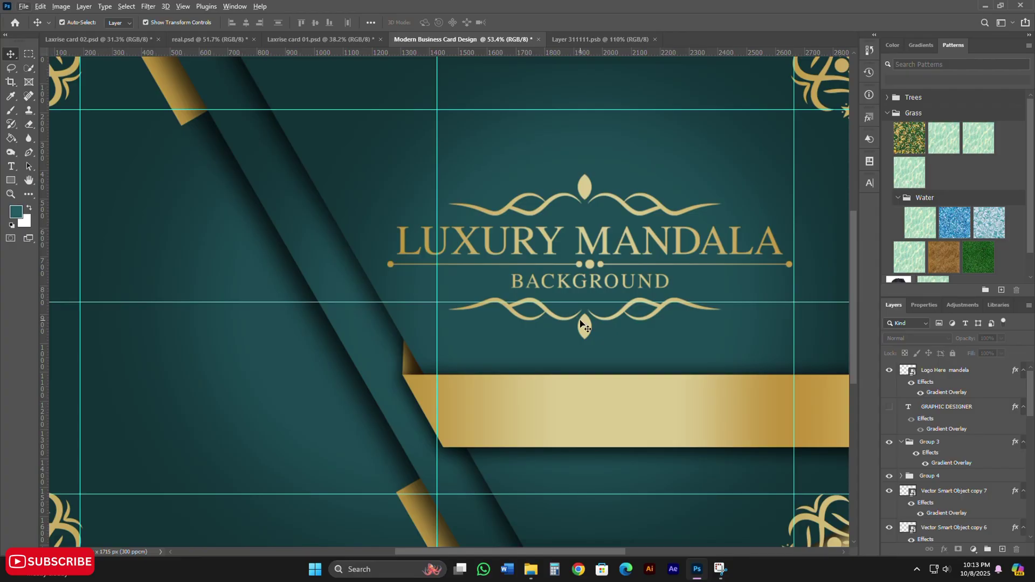
scroll(581, 323, down, 1)
mouse_move(571, 323)
mouse_down()
mouse_move(574, 332)
mouse_move(551, 317)
mouse_up()
scroll(458, 301, down, 1)
click(155, 248)
drag(554, 209, 554, 210)
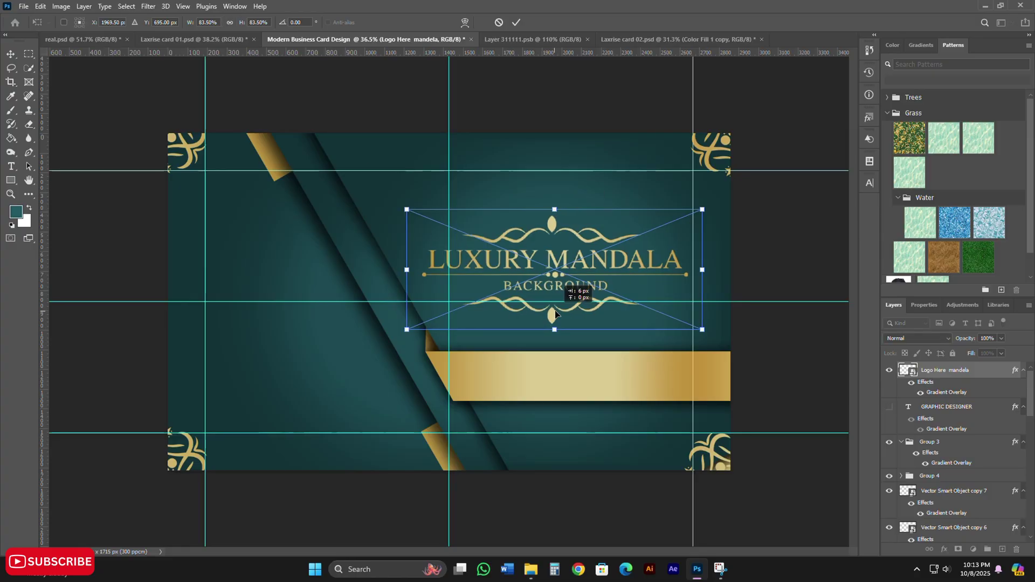
key(Return)
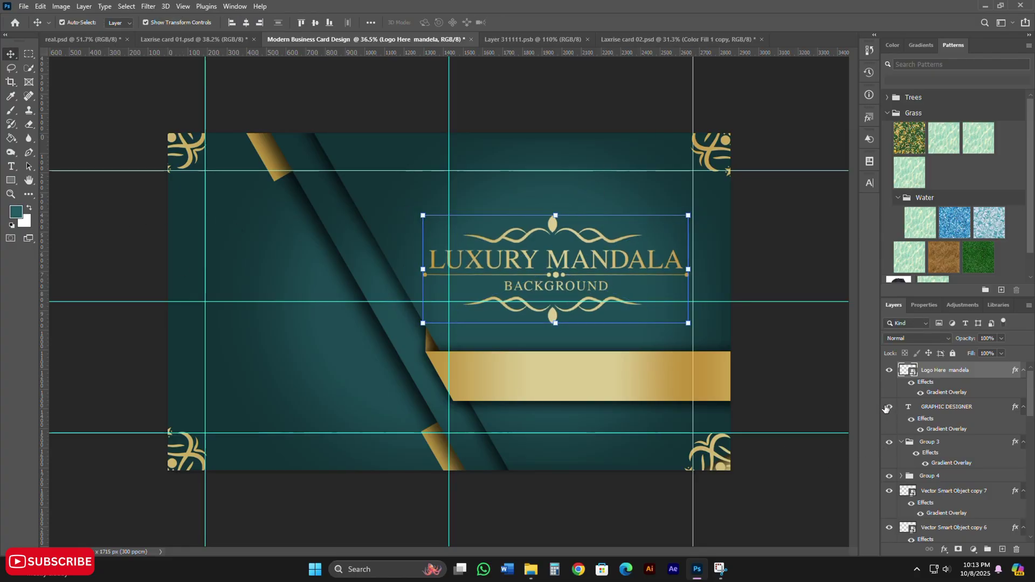
click(888, 407)
drag(338, 301, 579, 372)
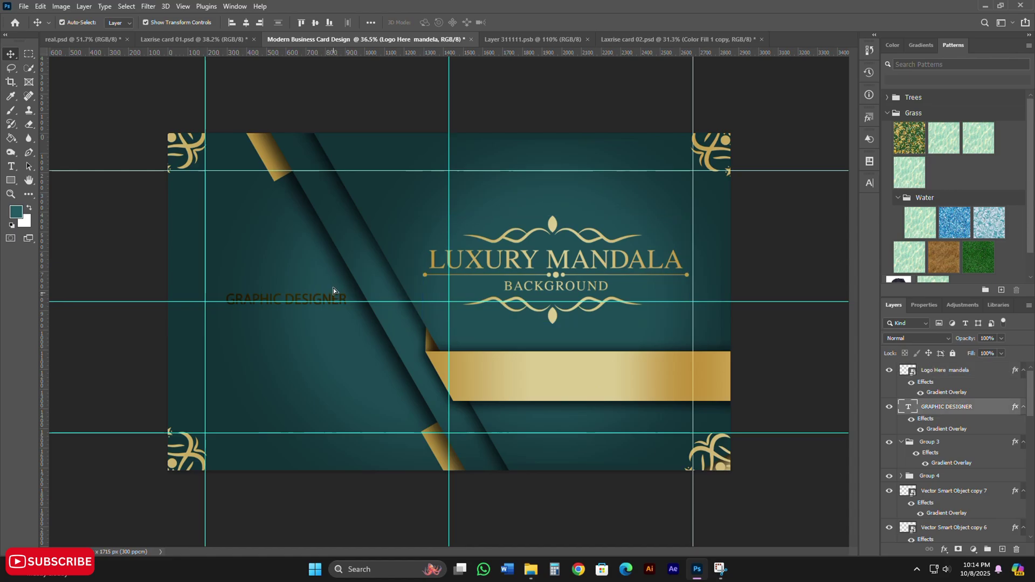
double_click(579, 372)
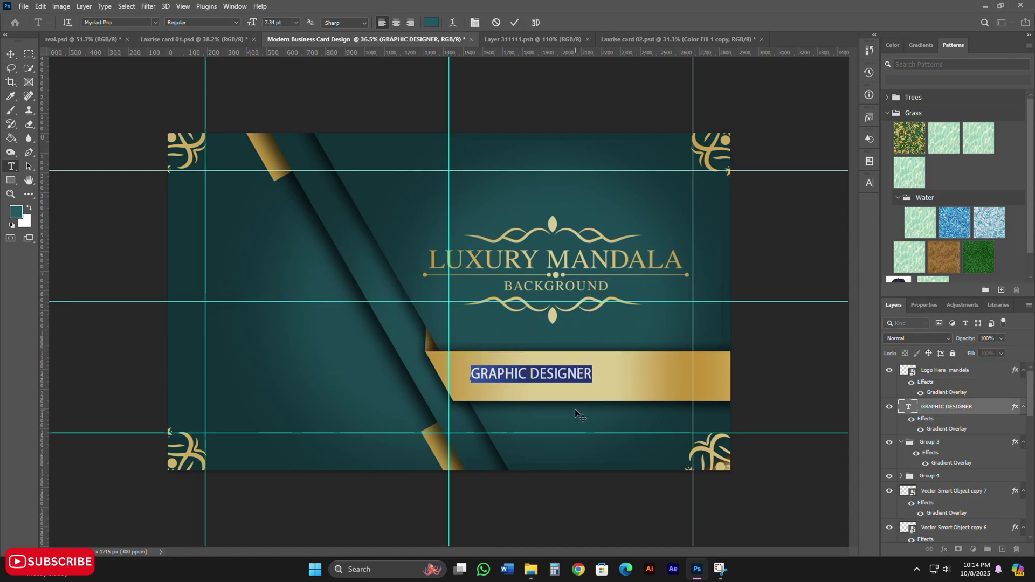
key(BackSpace)
text(ww)
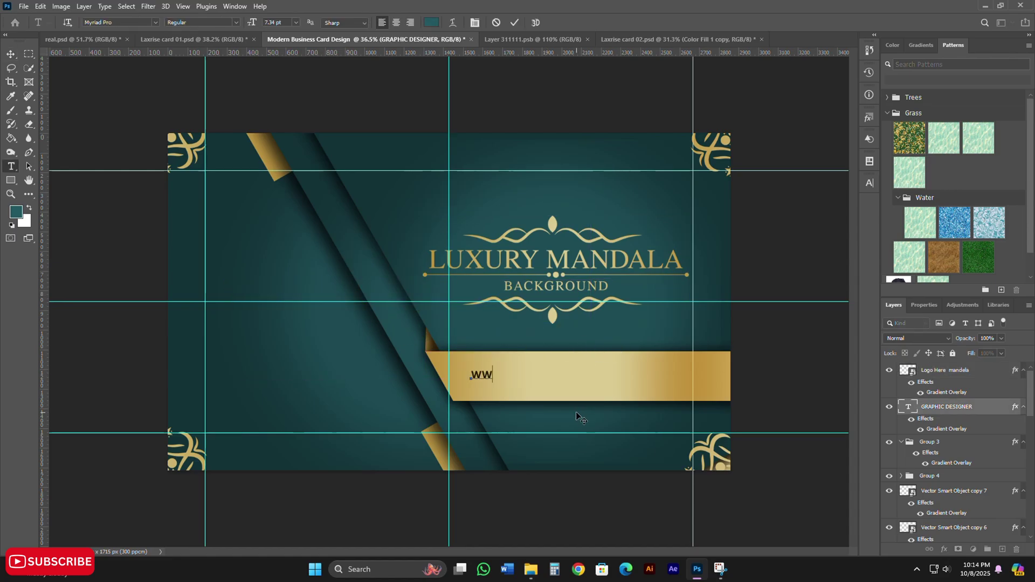
text(.newgraphicd)
text(esign.com)
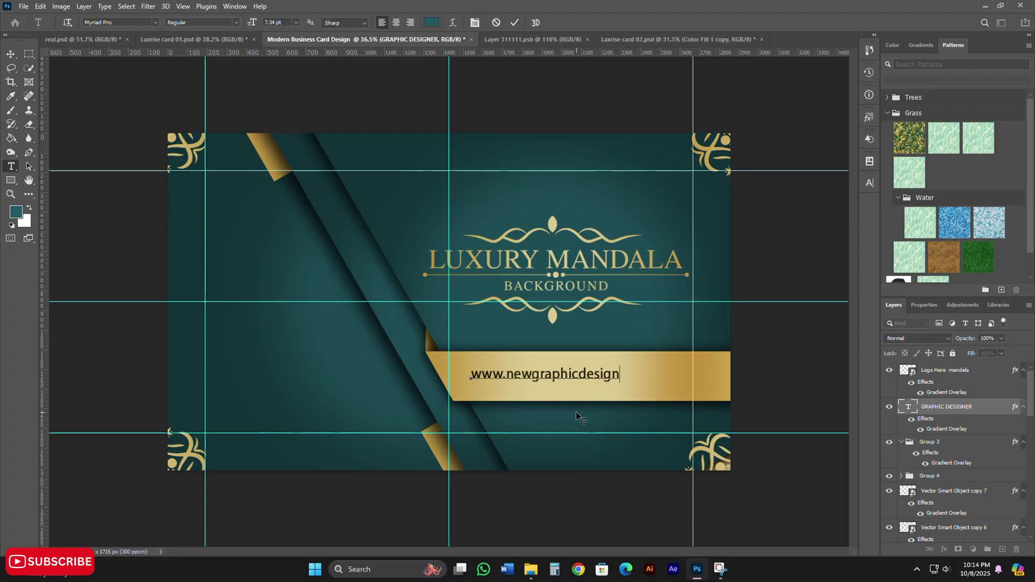
click(11, 54)
Centre the website text on the gold ribbon.
scroll(449, 301, up, 1)
drag(568, 382, 588, 384)
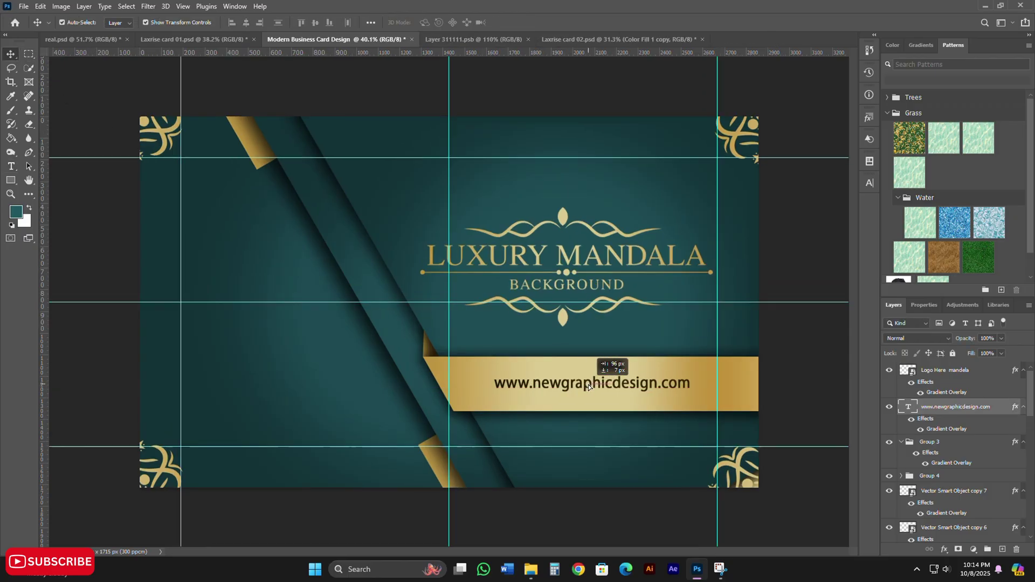
scroll(575, 380, down, 2)
scroll(571, 408, up, 3)
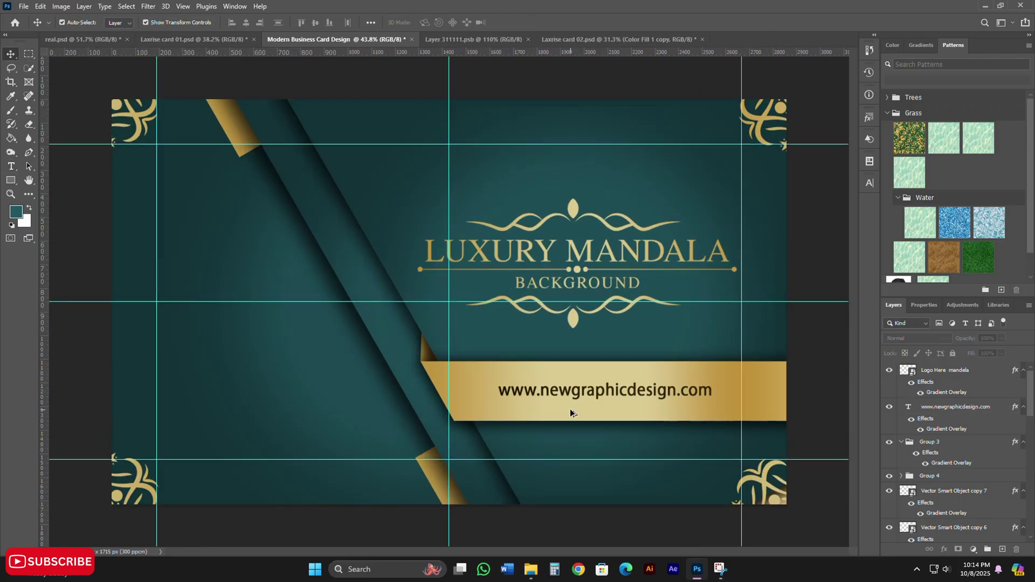
scroll(570, 408, down, 2)
Move the Vector Smart Object copy 3 mandala pattern to the card's left side.
scroll(912, 459, down, 3)
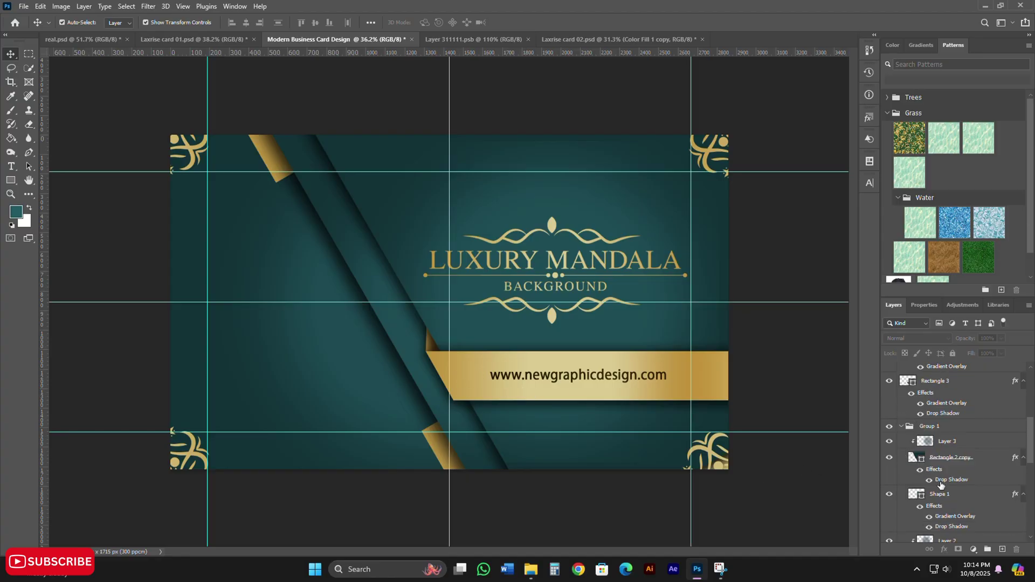
scroll(952, 517, down, 3)
click(937, 404)
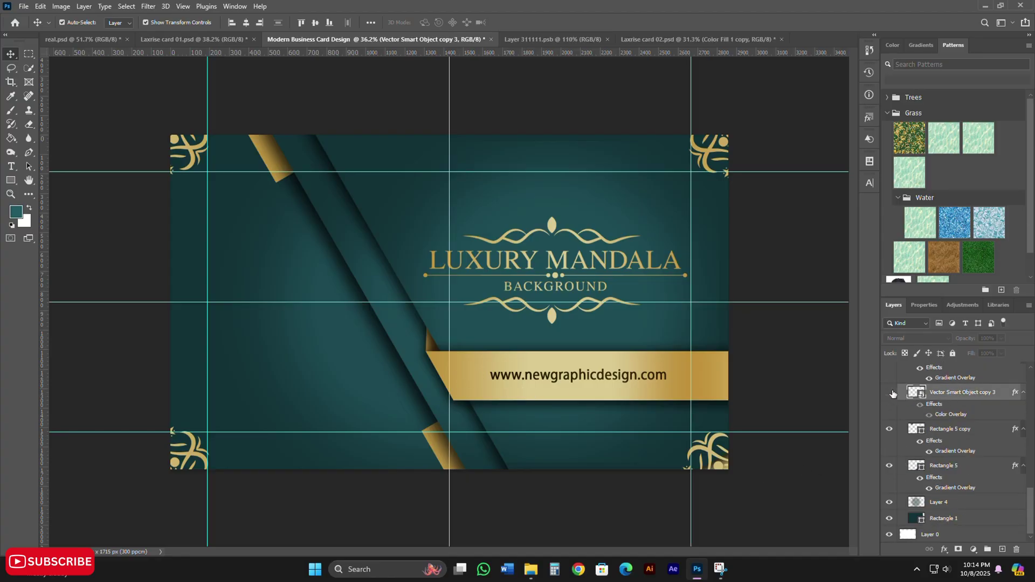
key(ctrl+t)
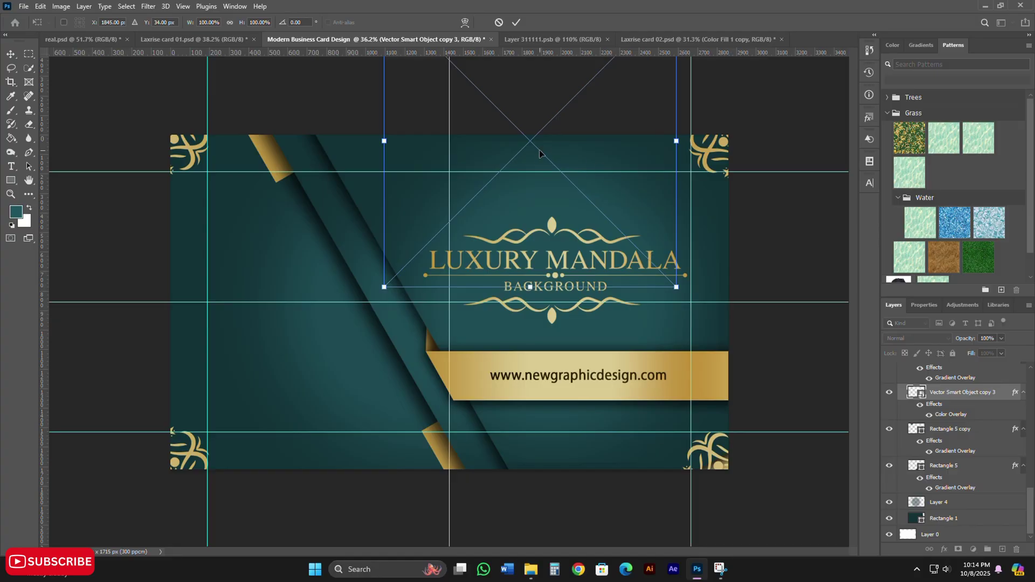
mouse_move(489, 170)
mouse_down()
mouse_move(443, 331)
mouse_move(363, 311)
mouse_up()
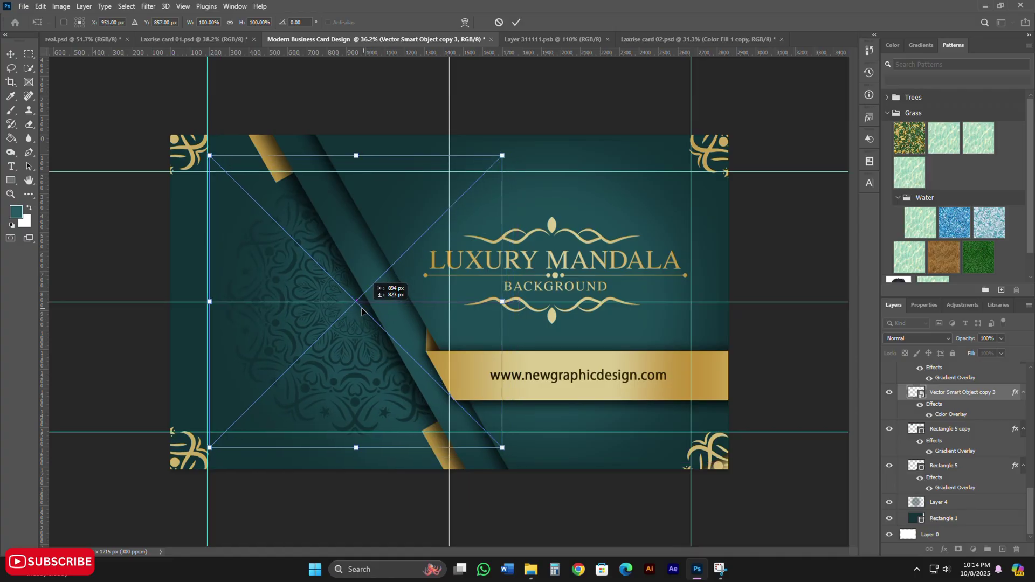
key(Return)
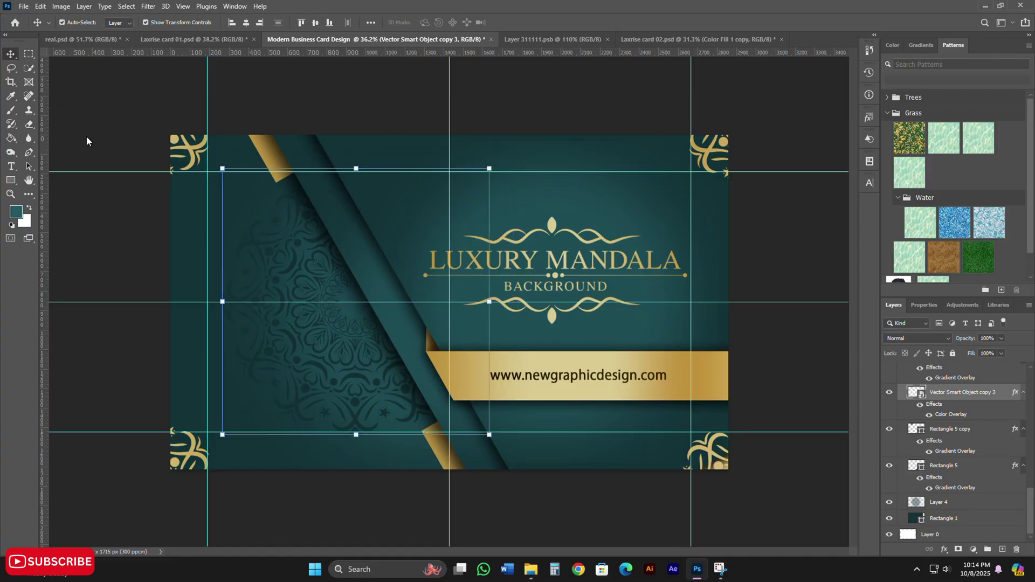
click(386, 227)
Stretch Layer 3 to cover the whole card and begin enlarging Layer 4 past the left edge.
click(615, 209)
key(ctrl+t)
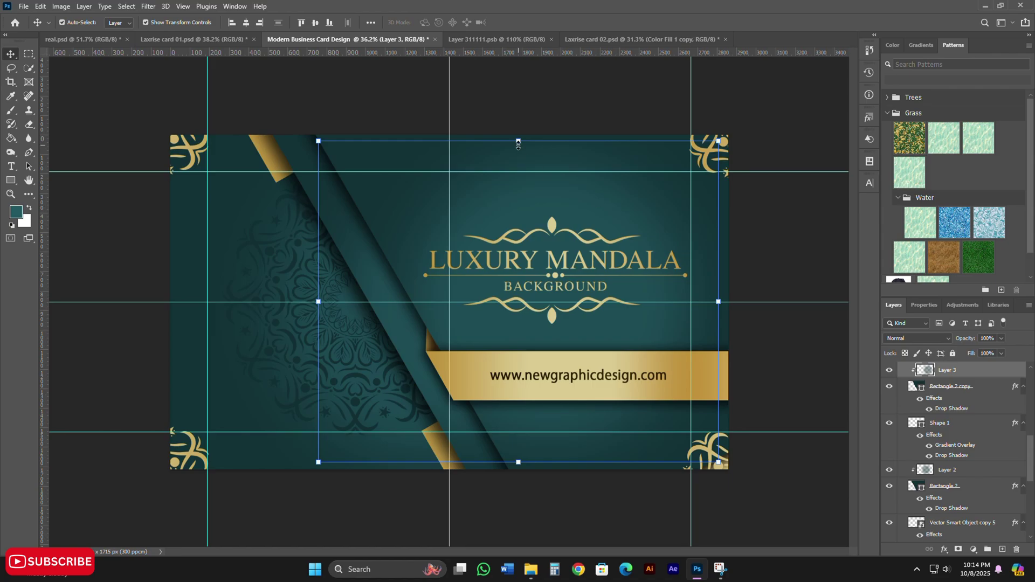
drag(519, 135, 519, 134)
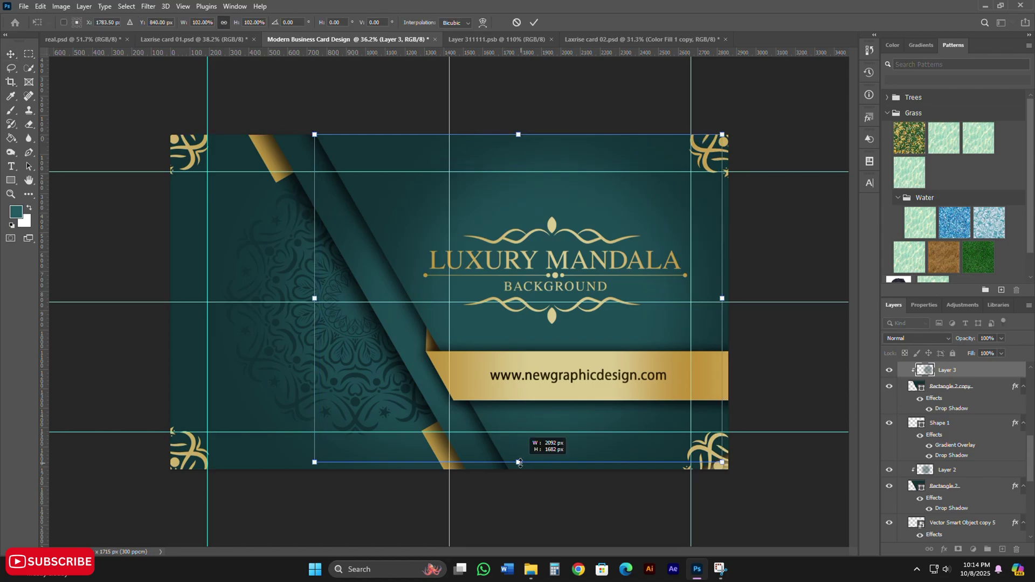
drag(518, 463, 519, 469)
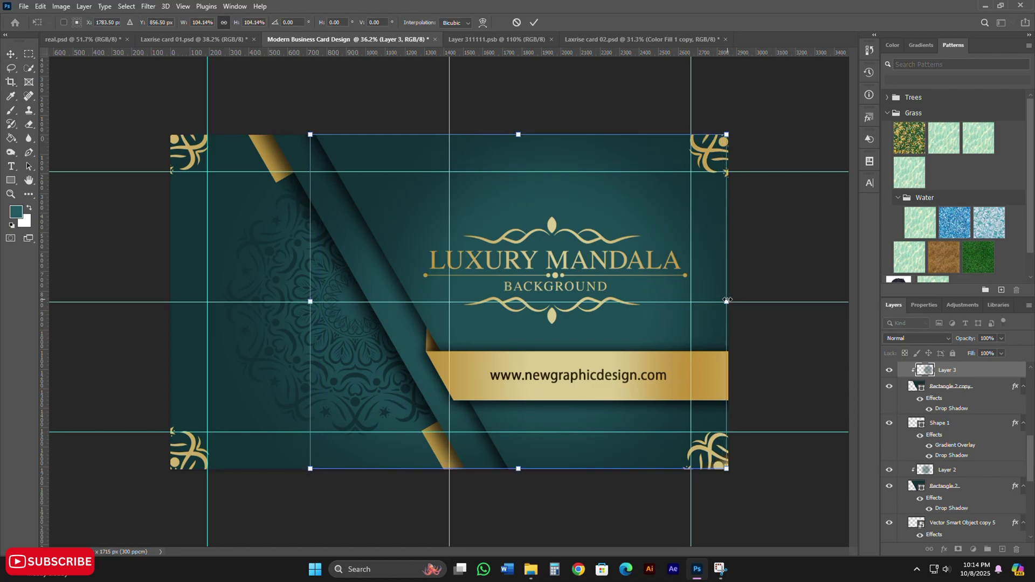
drag(727, 302, 729, 302)
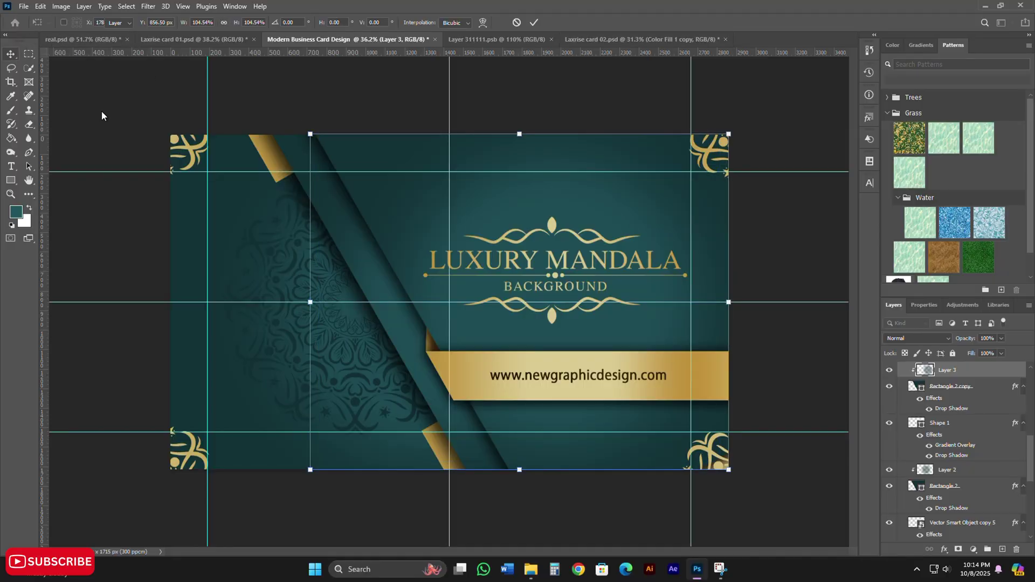
key(Return)
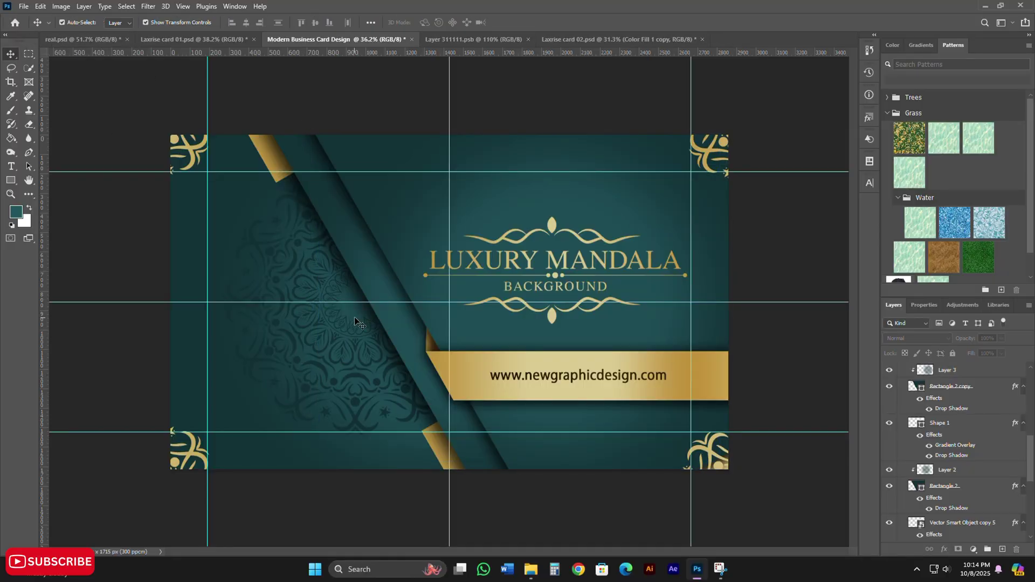
click(356, 322)
drag(176, 303, 118, 302)
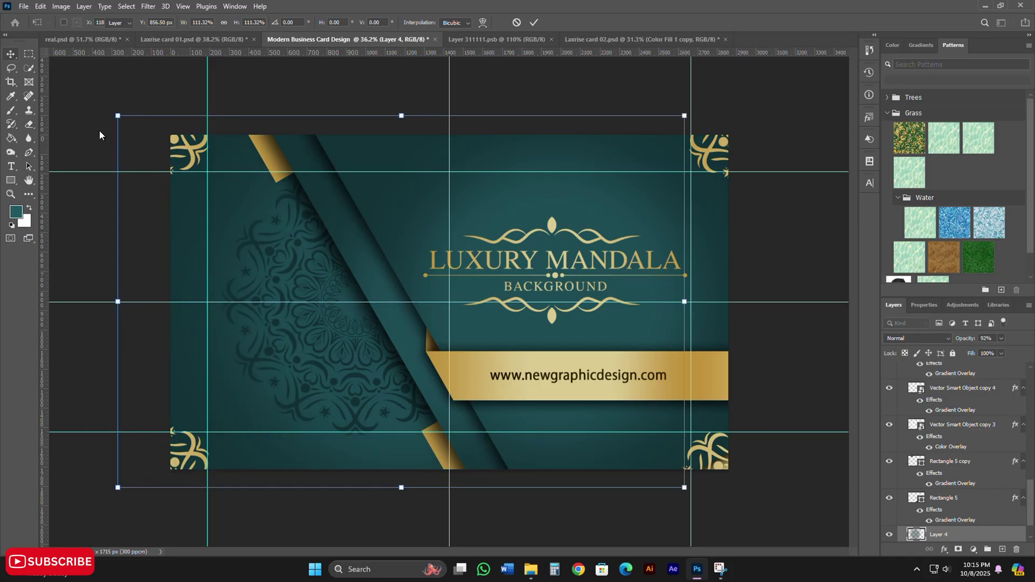
Apply the Layer 4 enlargement and nudge the logo slightly down and right.
key(Return)
alt+scroll(500, 300, up, 3)
alt+scroll(499, 300, down, 2)
alt+scroll(469, 307, down, 2)
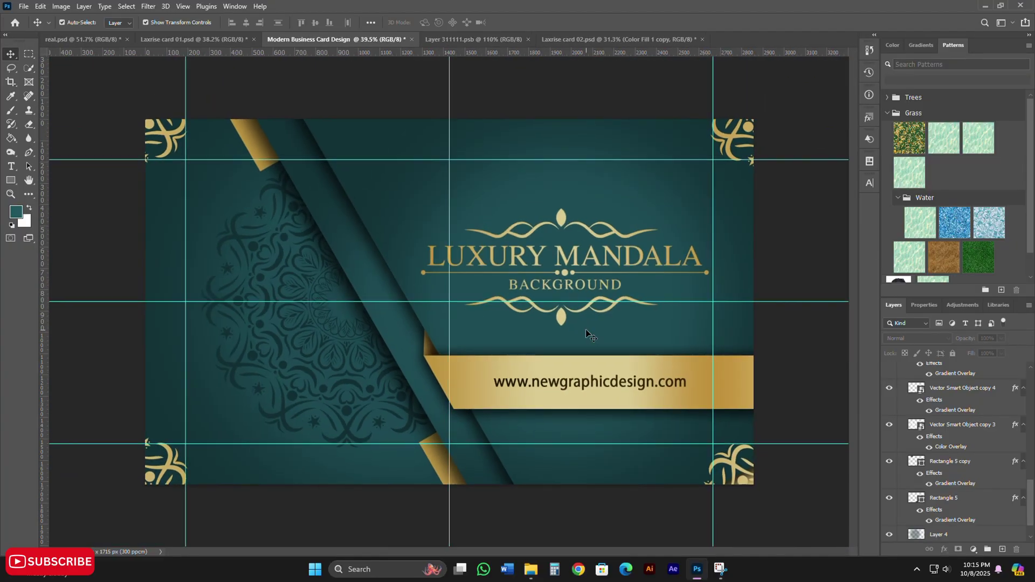
drag(561, 319, 563, 326)
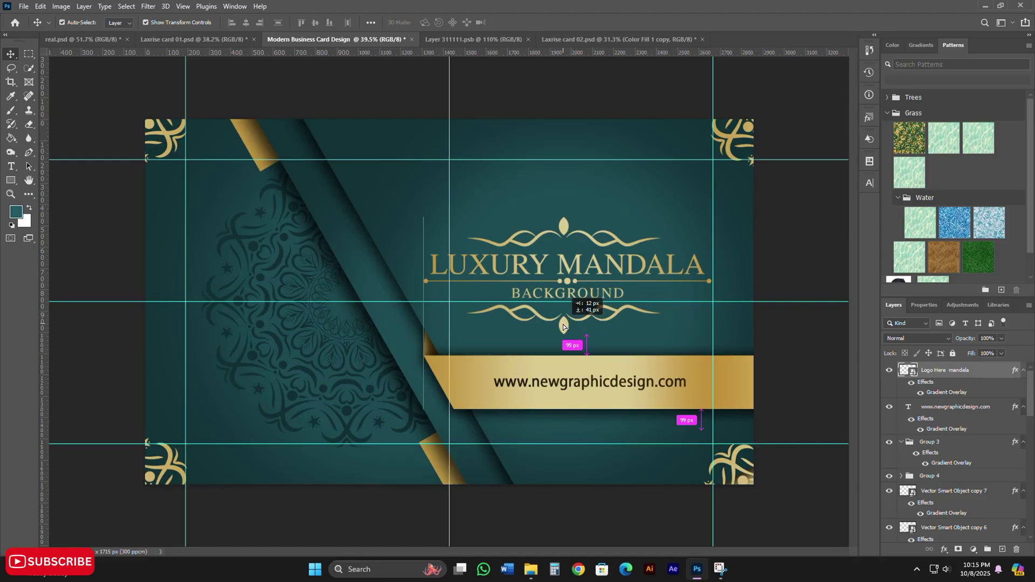
Shrink Layer 4 to about 95% from top and bottom and shift it slightly left.
alt+scroll(473, 338, up, 1)
alt+scroll(474, 341, down, 1)
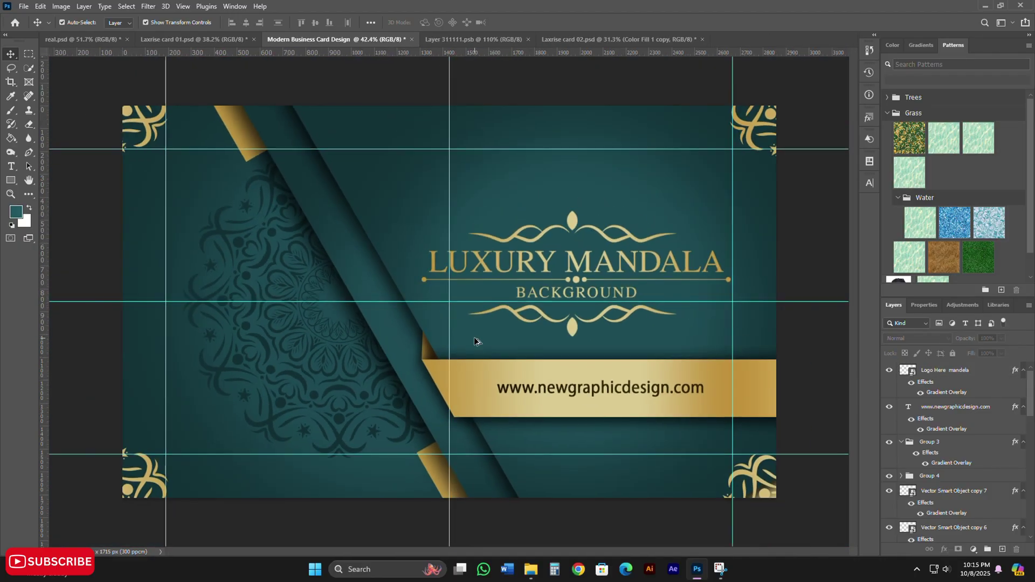
click(396, 336)
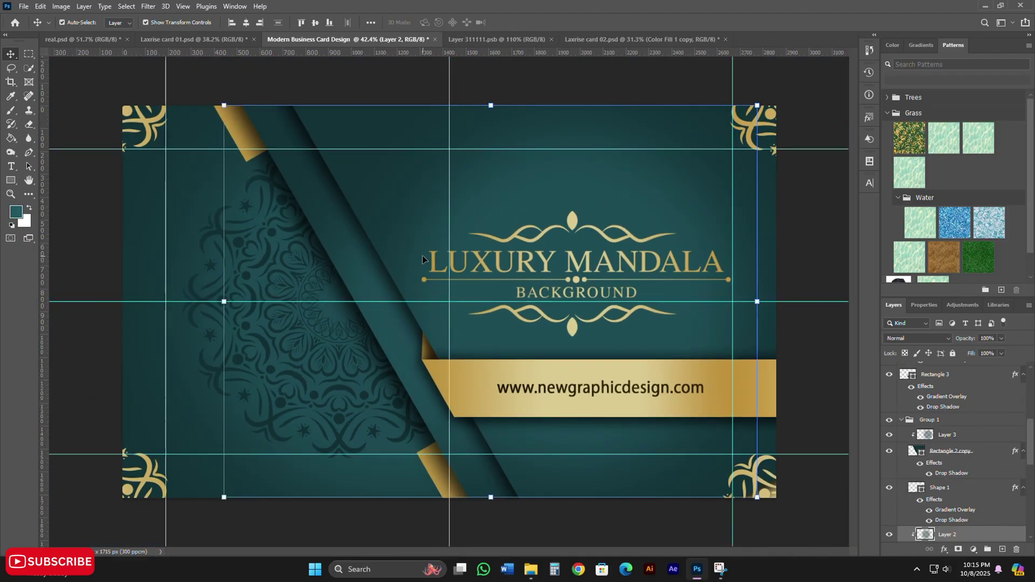
click(378, 336)
click(338, 318)
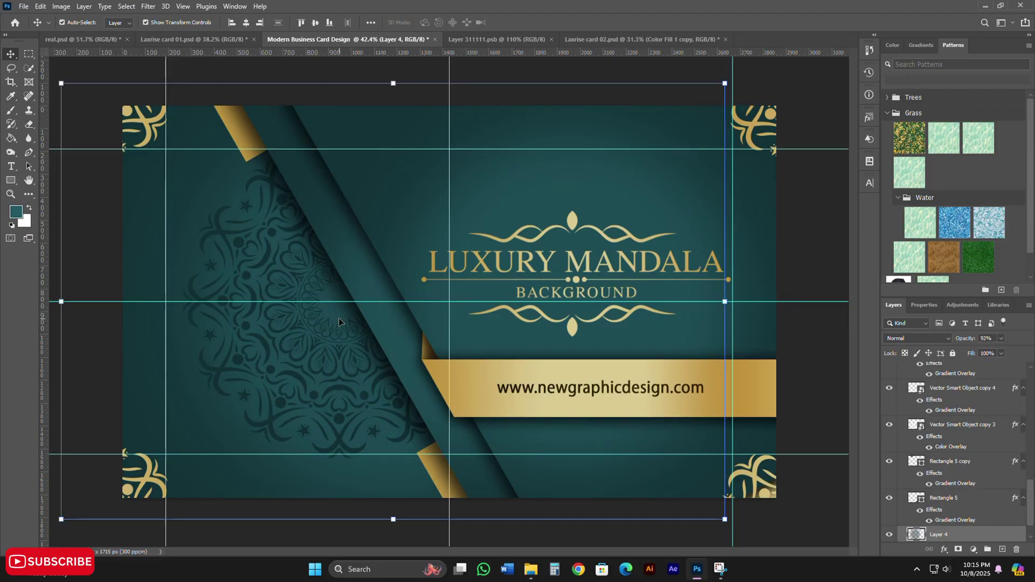
alt+scroll(338, 318, down, 2)
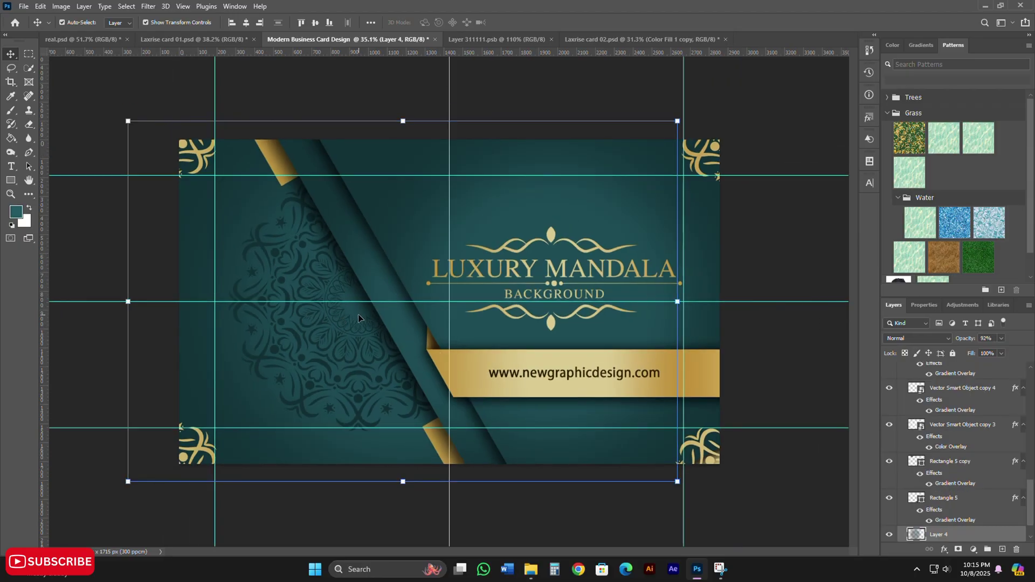
drag(405, 481, 403, 473)
drag(403, 120, 403, 130)
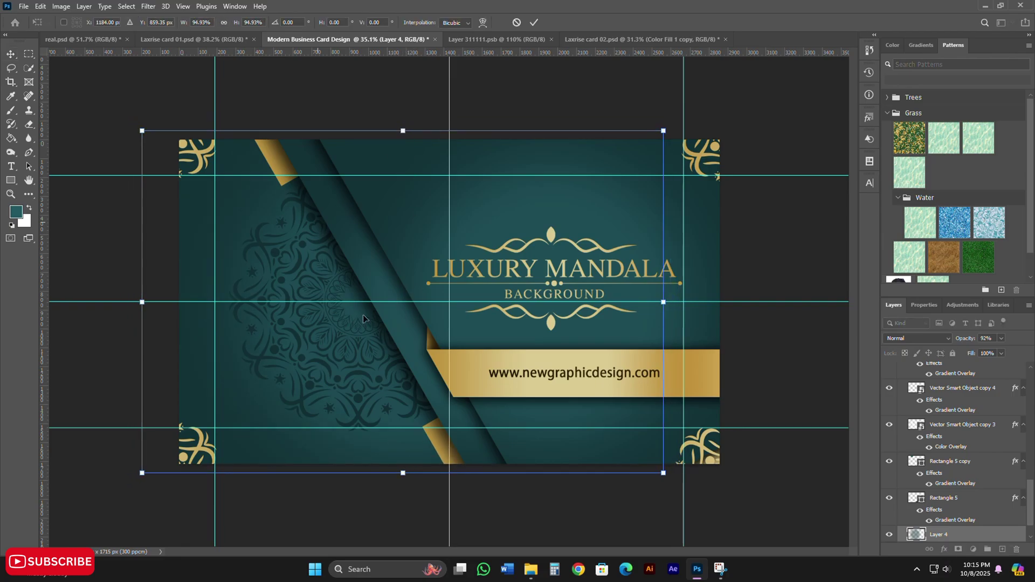
drag(360, 311, 355, 311)
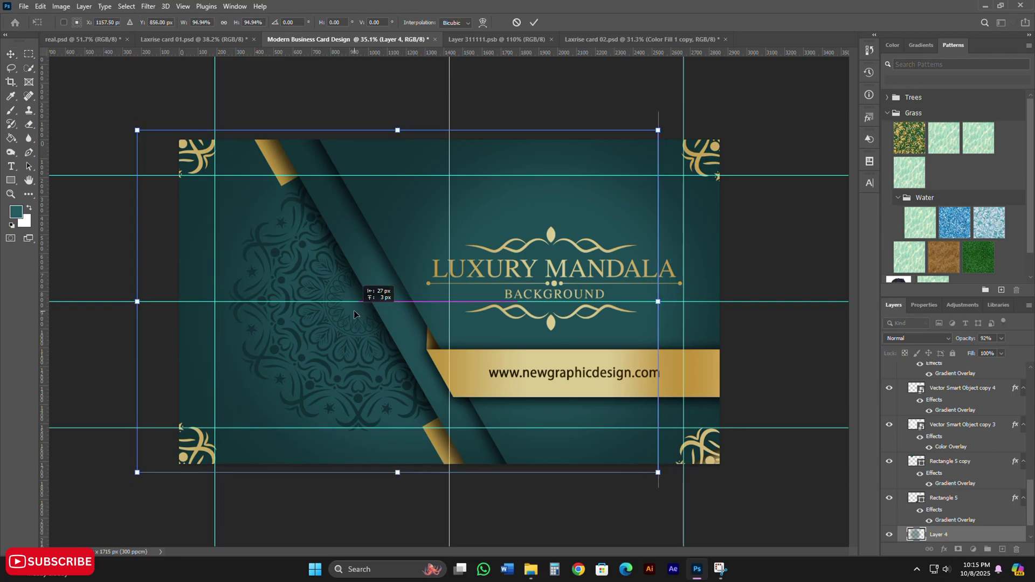
key(Return)
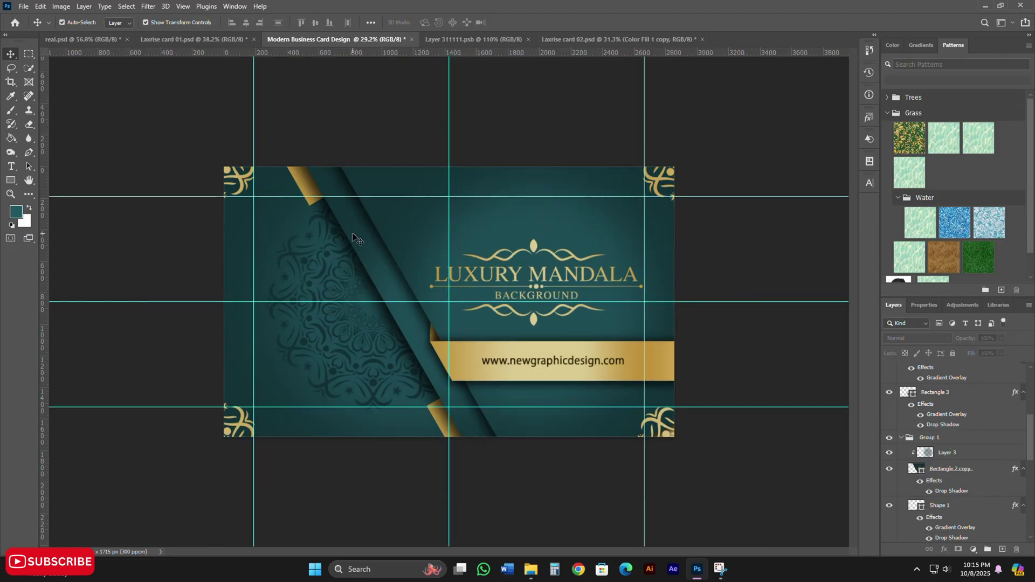